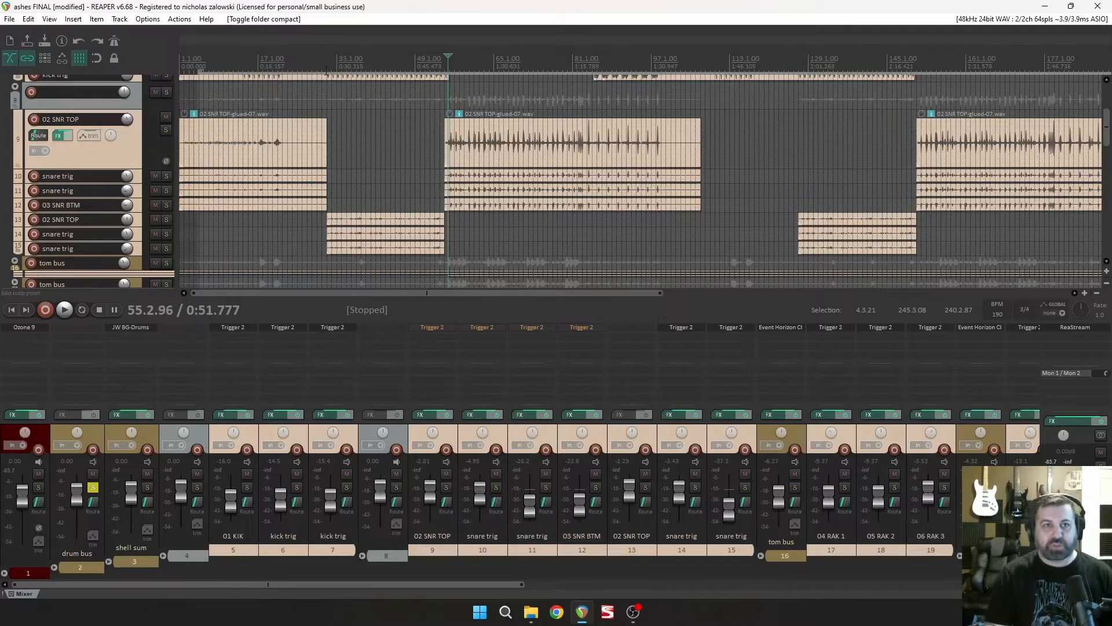
Step: Play the drum mix in the section after bar 31 and again from about bar 54 to compare the two snare passages
key("space")
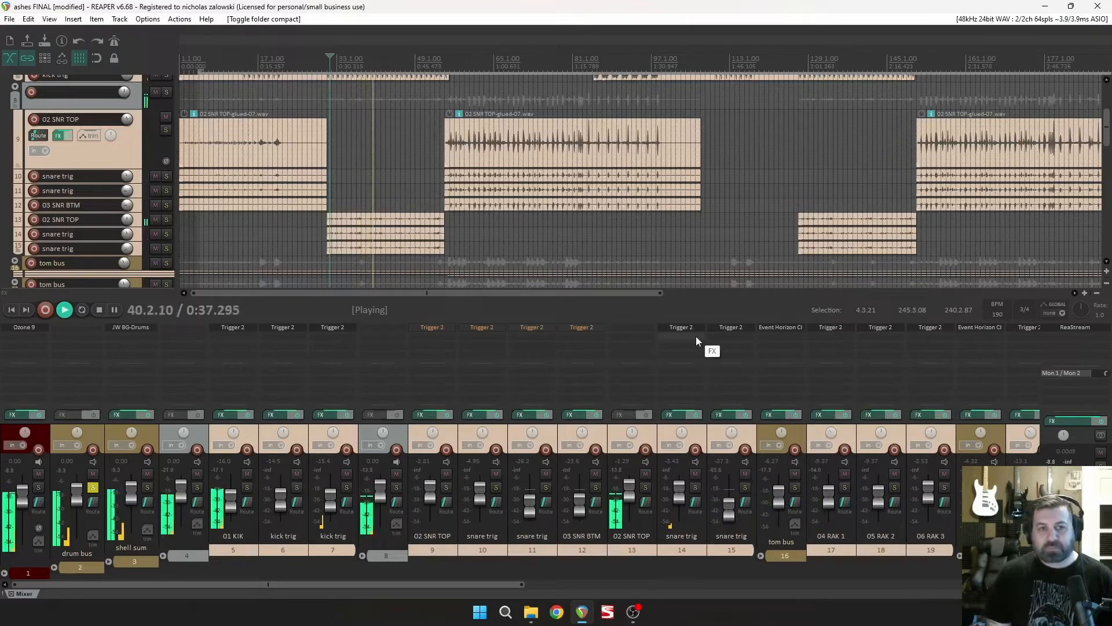
key("space")
left_click(444, 76)
key("space")
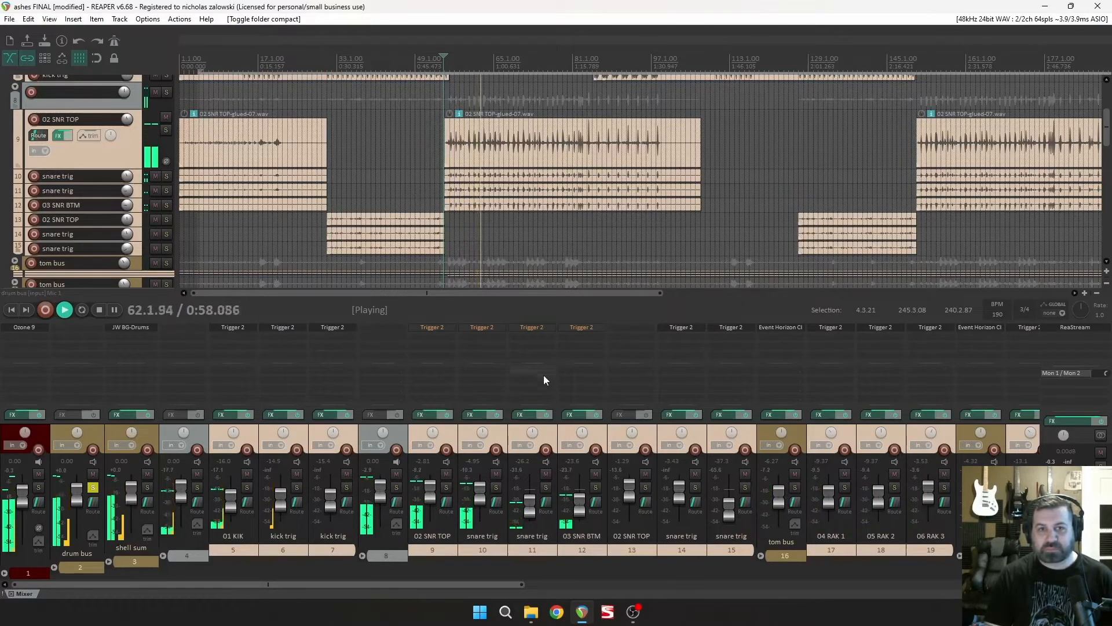
key("space")
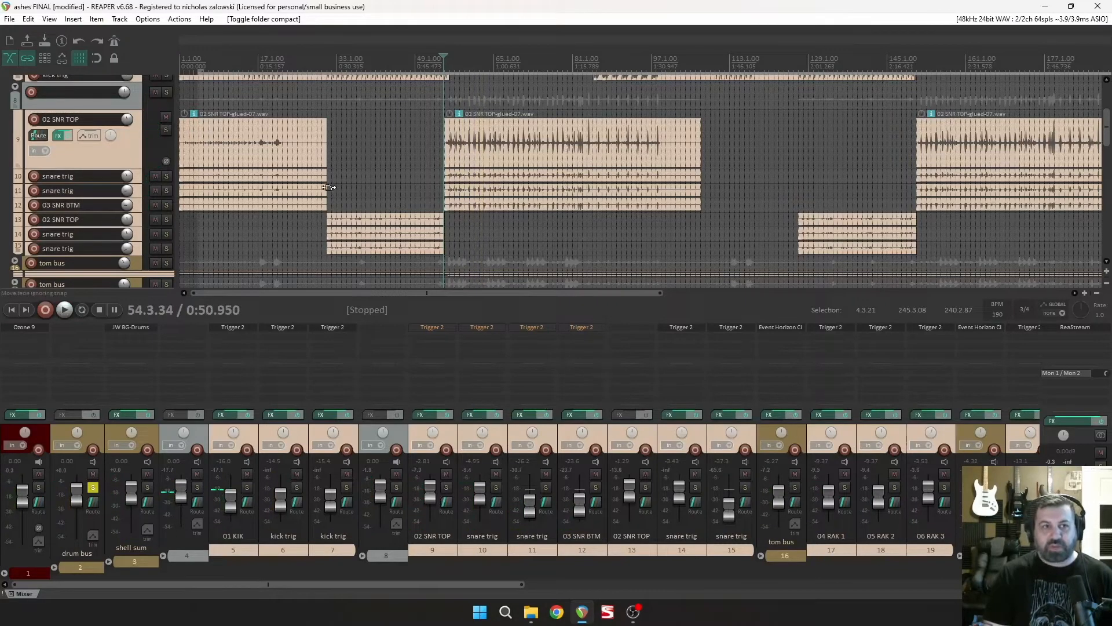
Step: Select the second set of snare tracks, 02 SNR TOP and its two snare trig tracks (13 to 15)
scroll(2, 172, "up", 3)
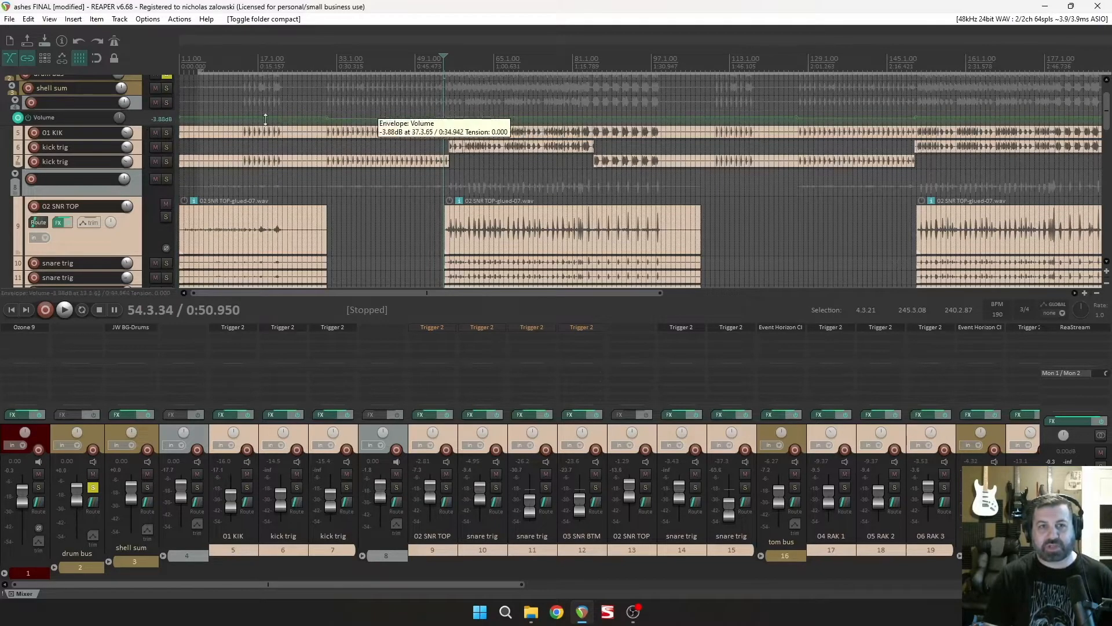
scroll(129, 151, "down", 5)
scroll(130, 151, "up", 2)
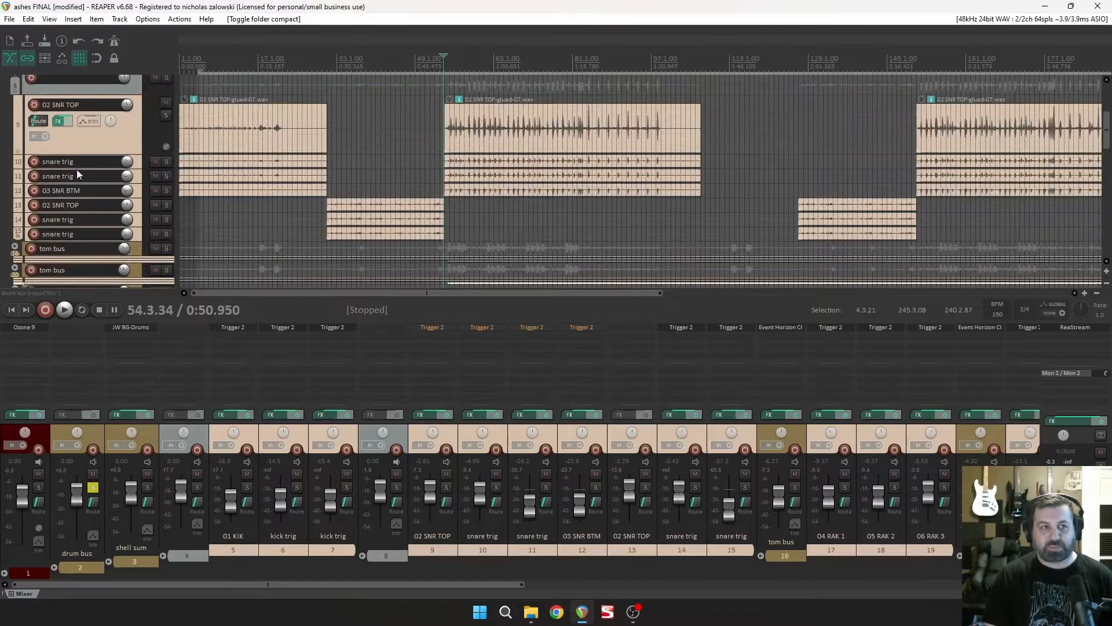
left_click(142, 212)
left_click(140, 232, "shift")
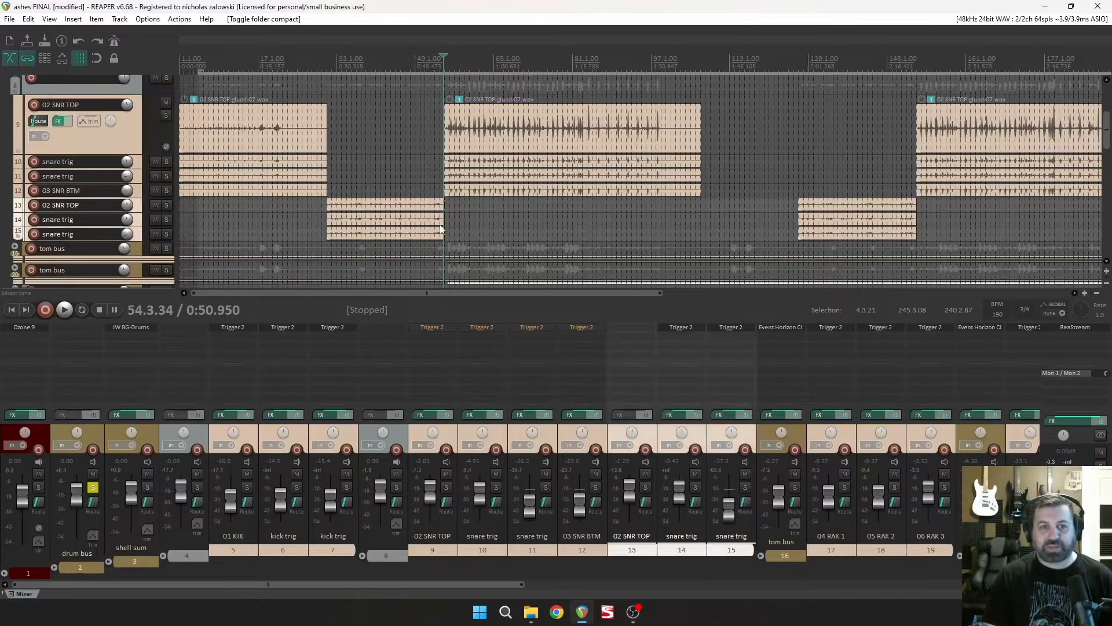
Step: Select the main 02 SNR TOP track with its two snare trig tracks (9 to 11) and inspect their clips around bar 55
left_click(145, 154)
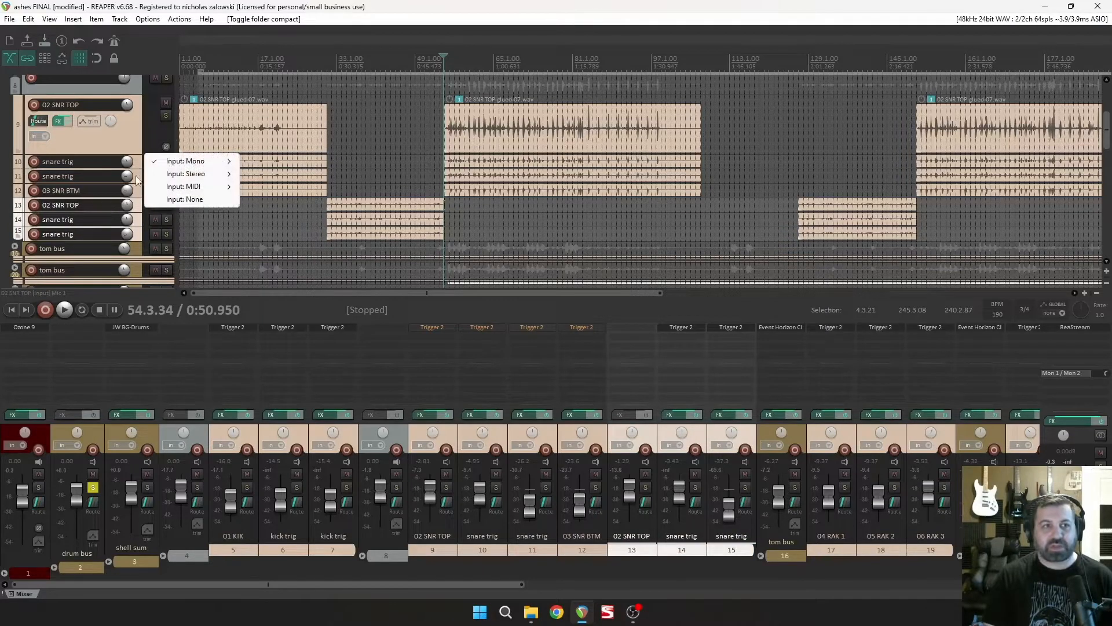
left_click(137, 180)
left_click(137, 139, "shift")
scroll(541, 154, "up", 7)
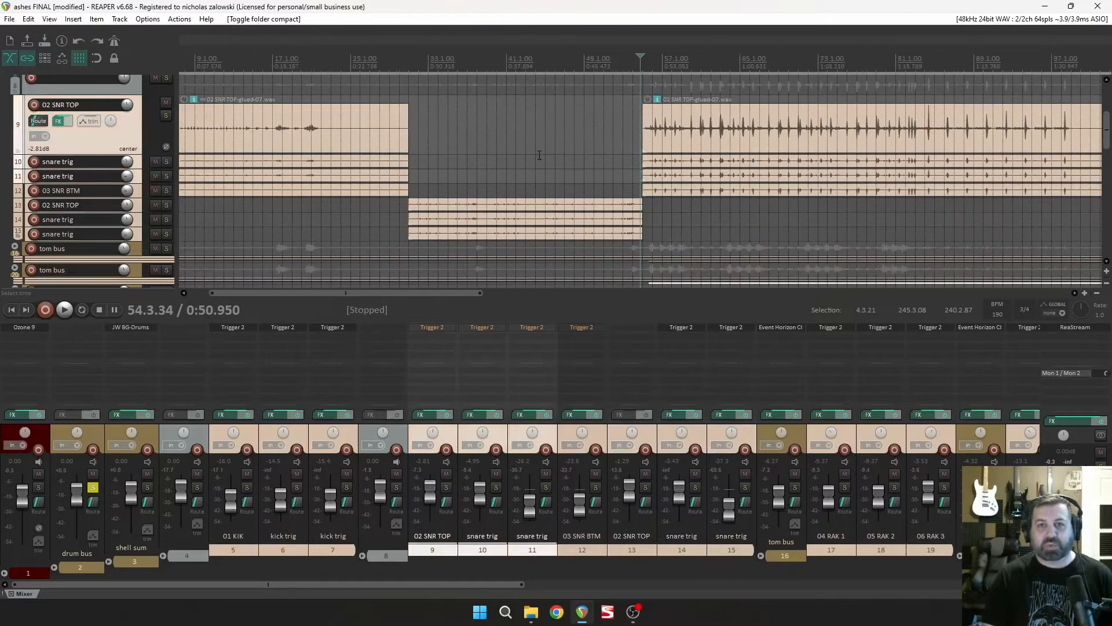
left_click(702, 56)
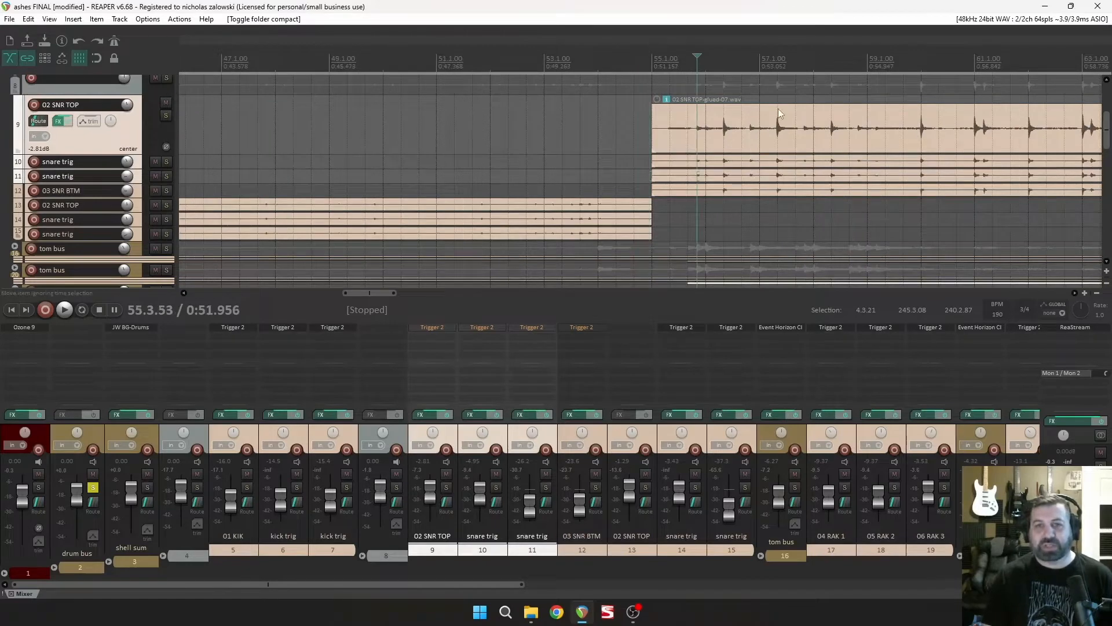
scroll(760, 109, "down", 5)
scroll(535, 220, "down", 4)
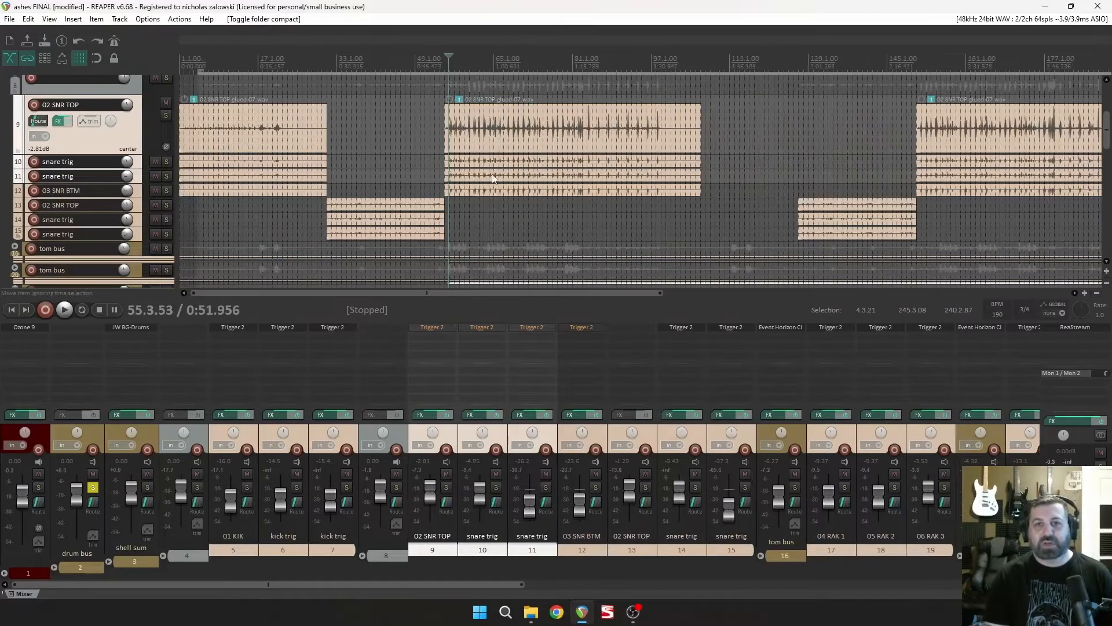
scroll(627, 176, "up", 2)
scroll(611, 240, "down", 3)
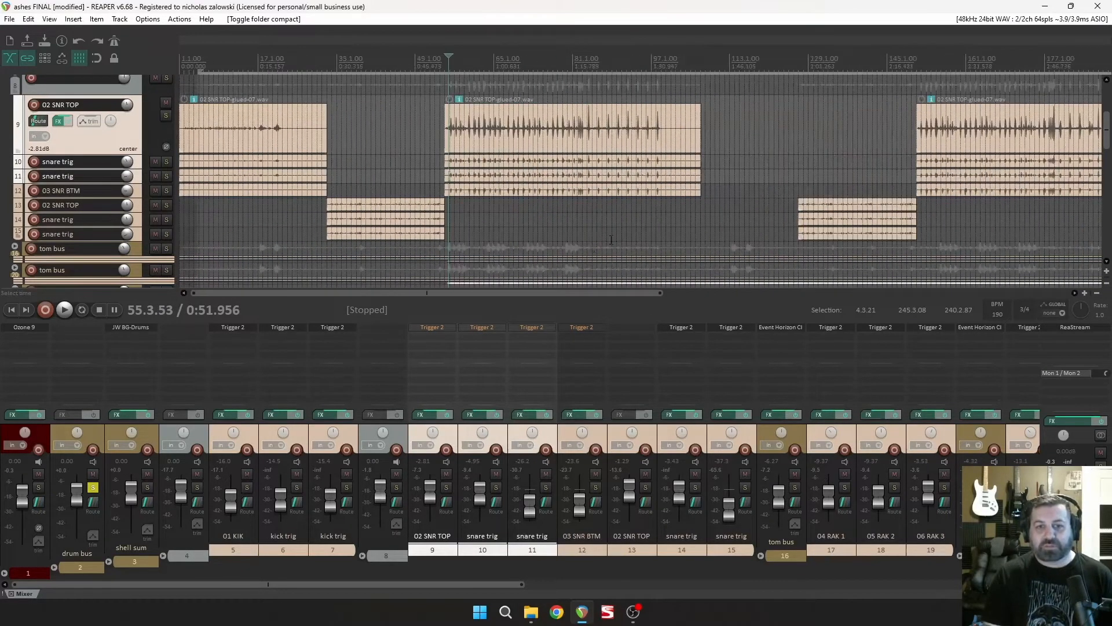
Step: Remove the two snare trig tracks, 10 and 11, that belong to the main 02 SNR TOP track
left_click(497, 549)
left_click(526, 550, "ctrl")
right_click(526, 550)
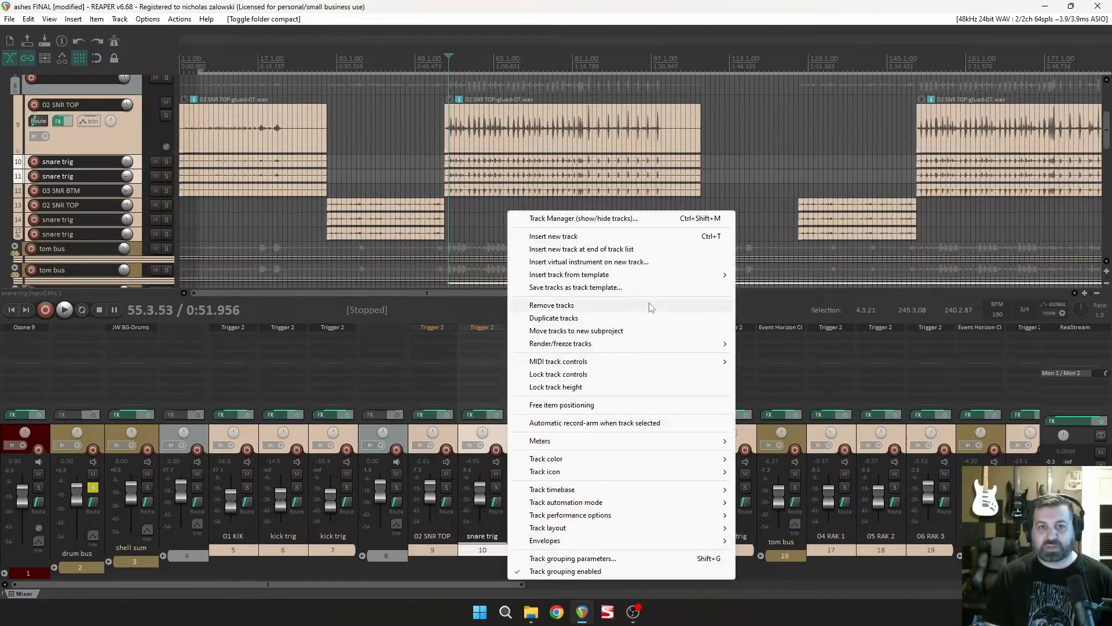
left_click(650, 305)
scroll(701, 129, "up", 5)
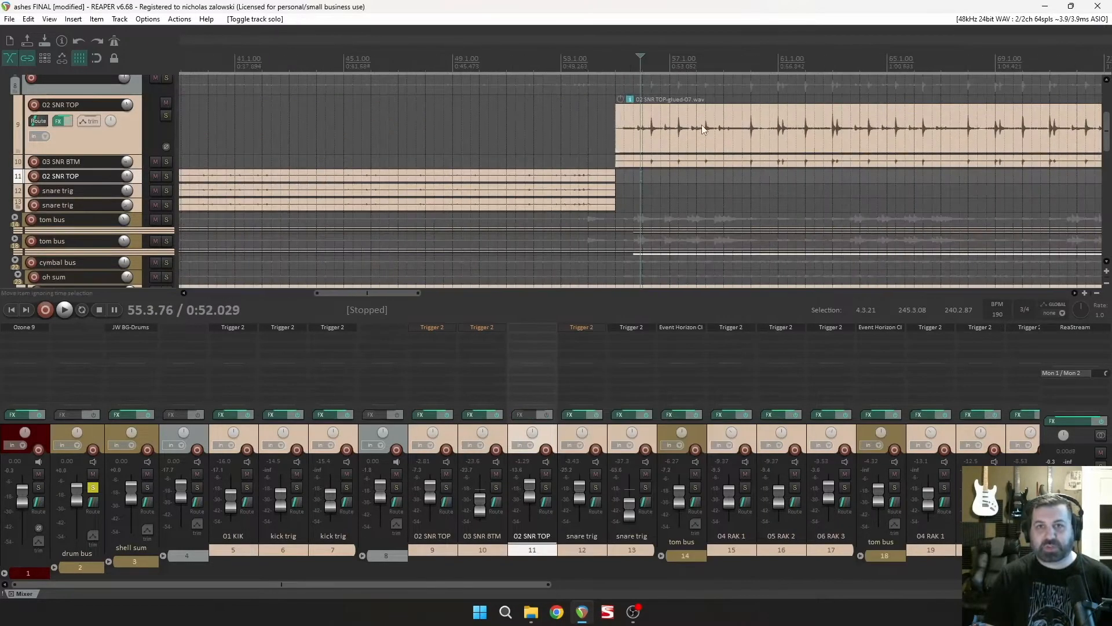
scroll(697, 177, "down", 2)
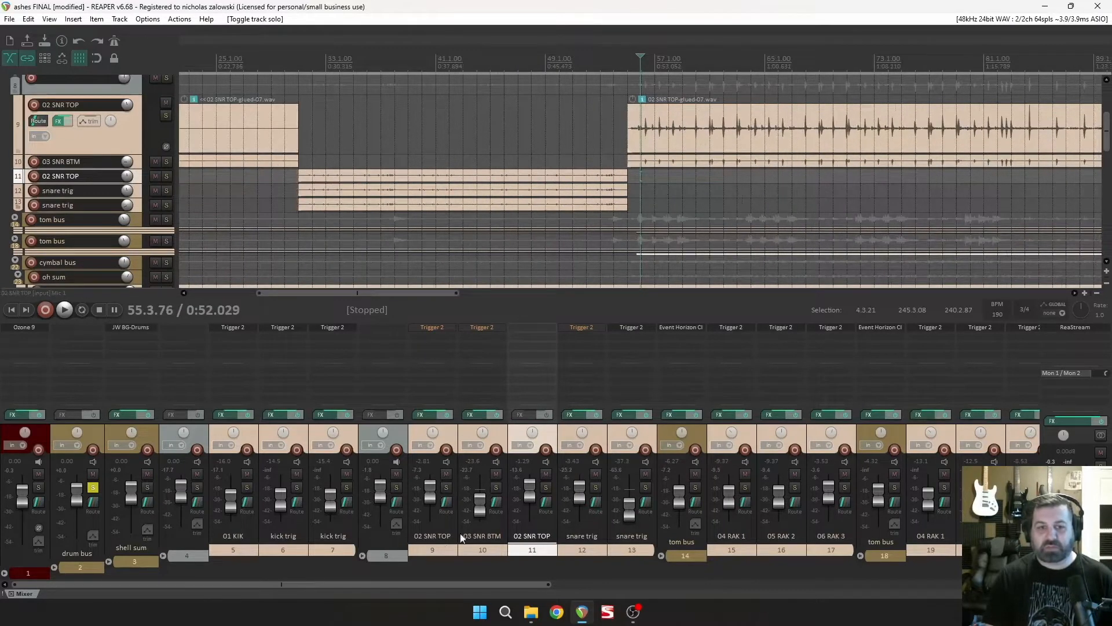
Step: Collapse folder tracks 4 and 8 and both tom bus folders in the mixer to hide their child tracks
left_click(363, 557)
left_click(162, 556)
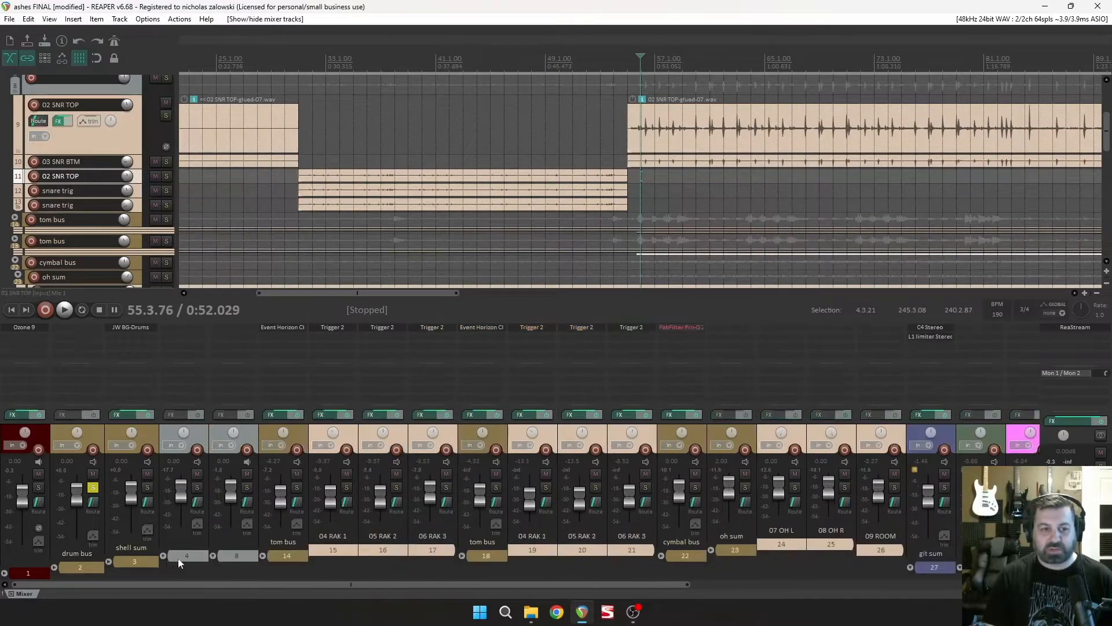
left_click(264, 557)
left_click(314, 554)
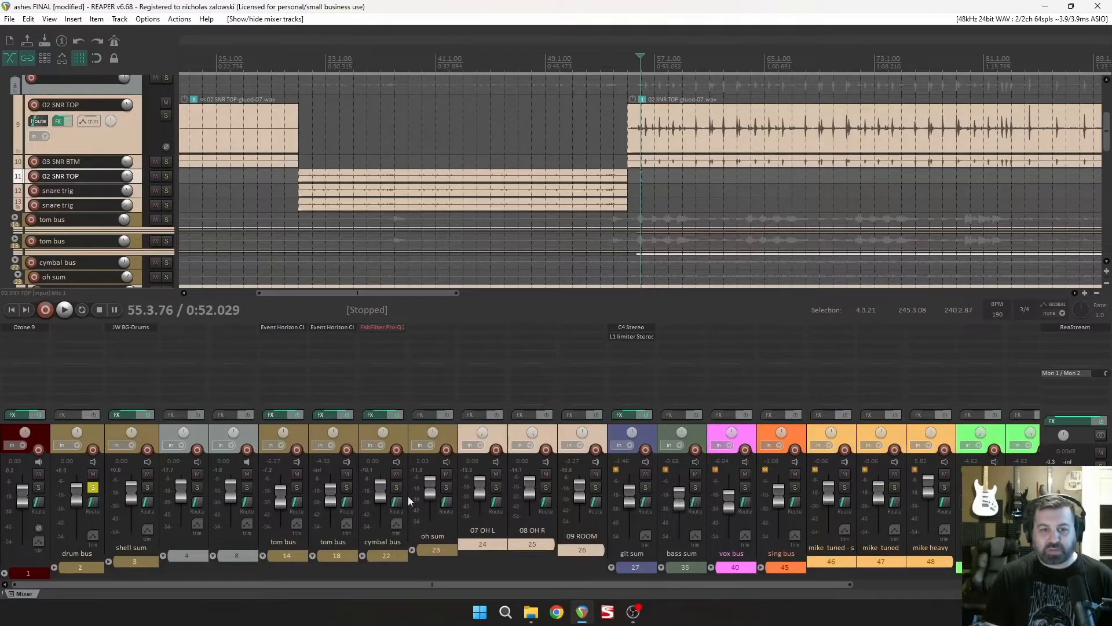
Step: Lower the volume of the oh sum and 09 ROOM tracks all the way down
scroll(151, 204, "down", 3)
left_click_drag(430, 488, 433, 542)
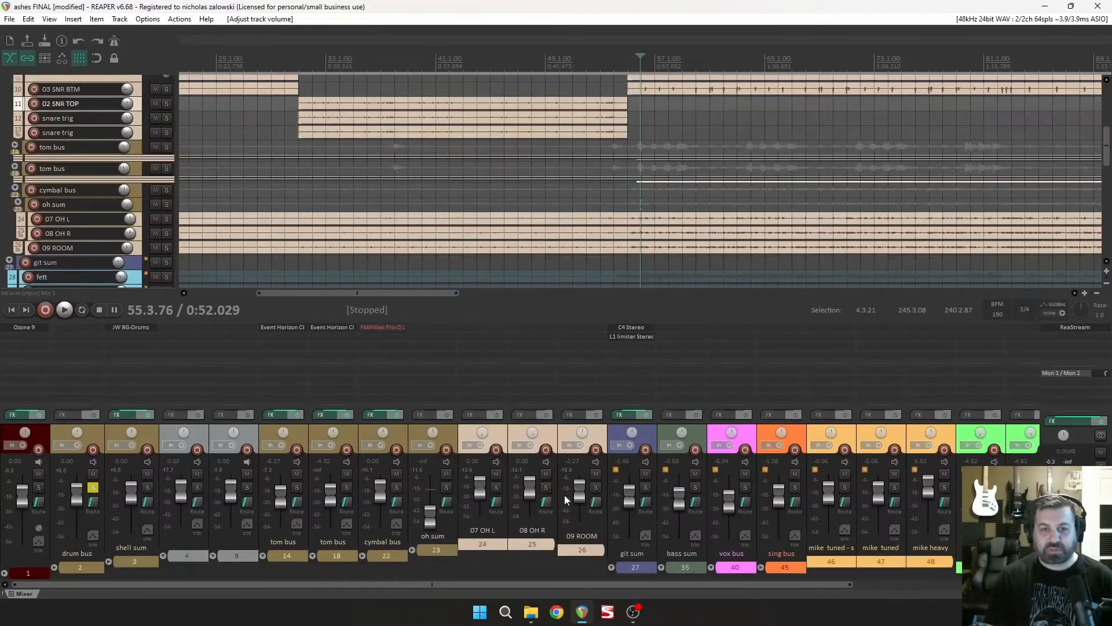
left_click_drag(584, 514, 580, 539)
Step: During playback, lower both tom buses, the cymbal bus and folder track 4 all the way down to isolate the snare
key("space")
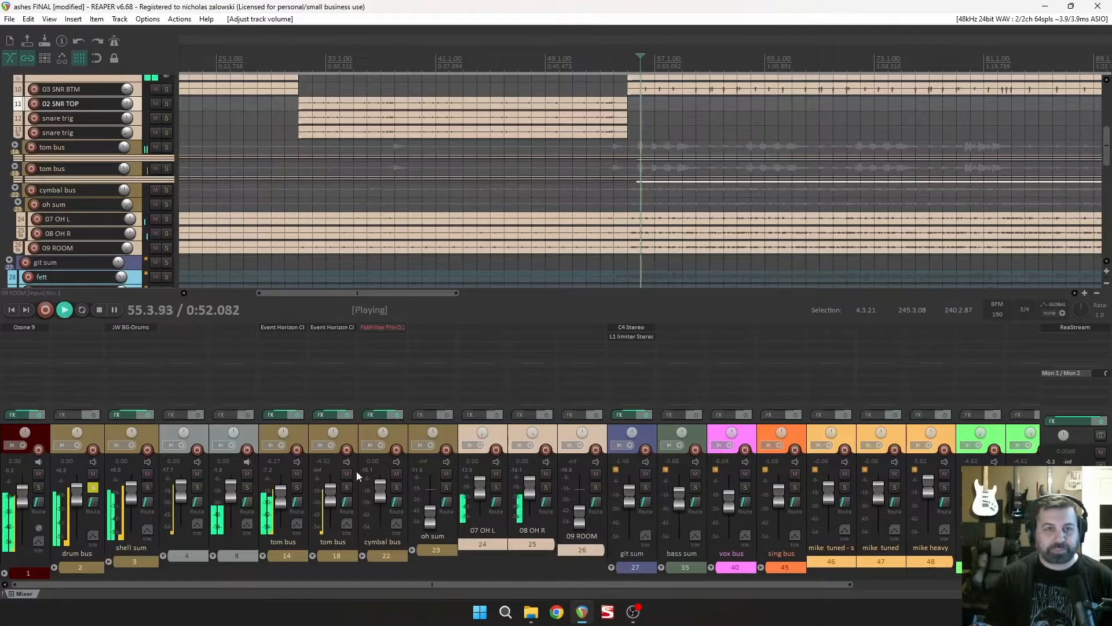
left_click_drag(280, 494, 280, 538)
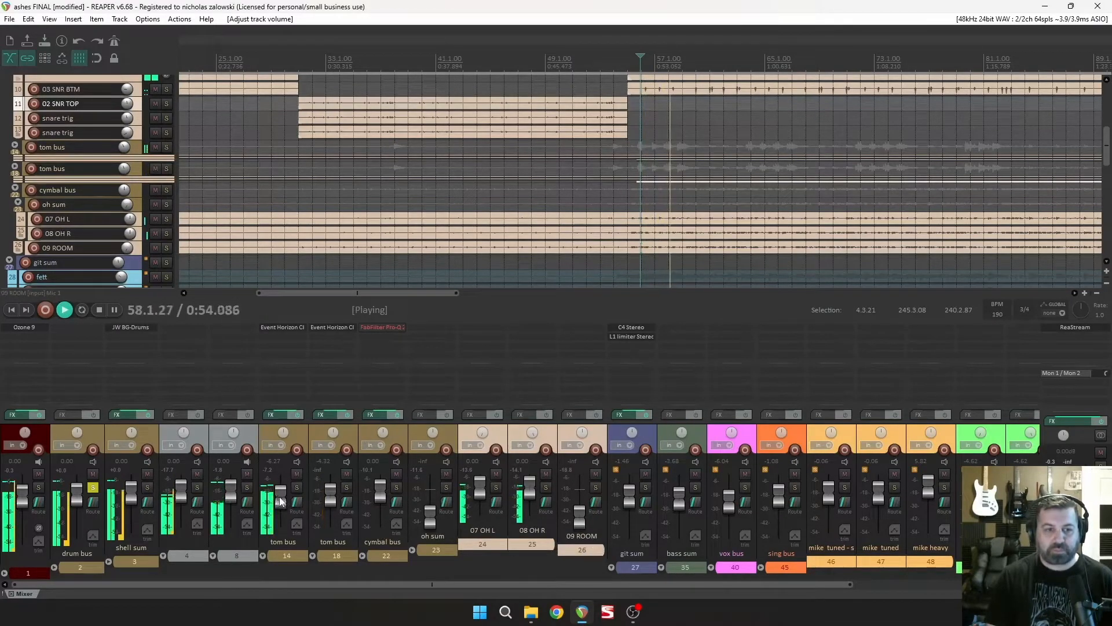
left_click_drag(332, 505, 332, 545)
left_click_drag(377, 499, 379, 530)
left_click_drag(183, 497, 182, 527)
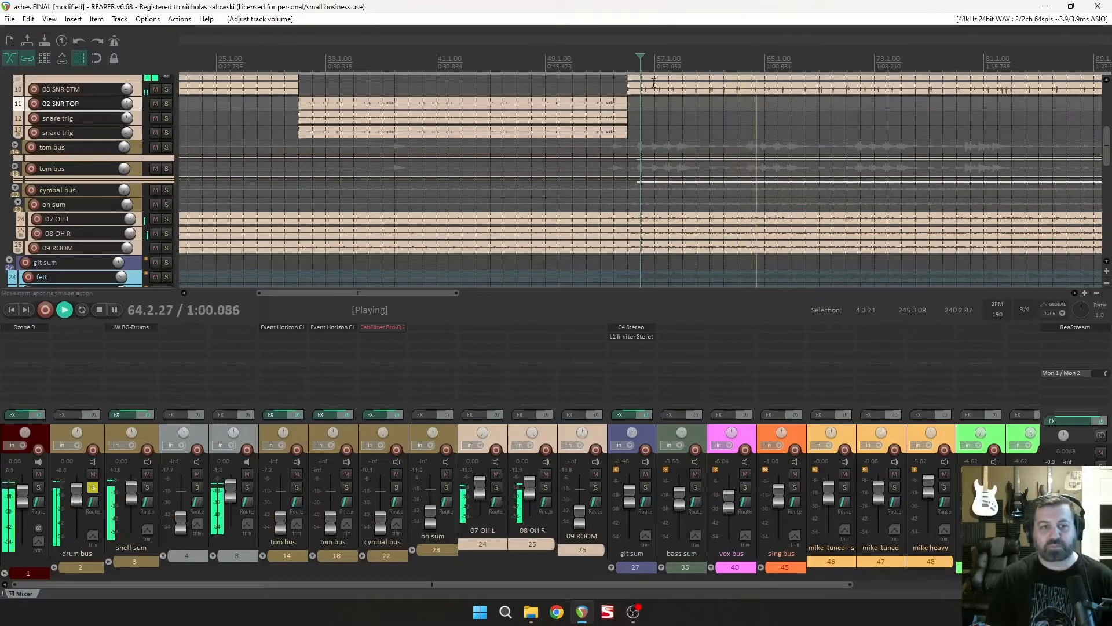
key("space")
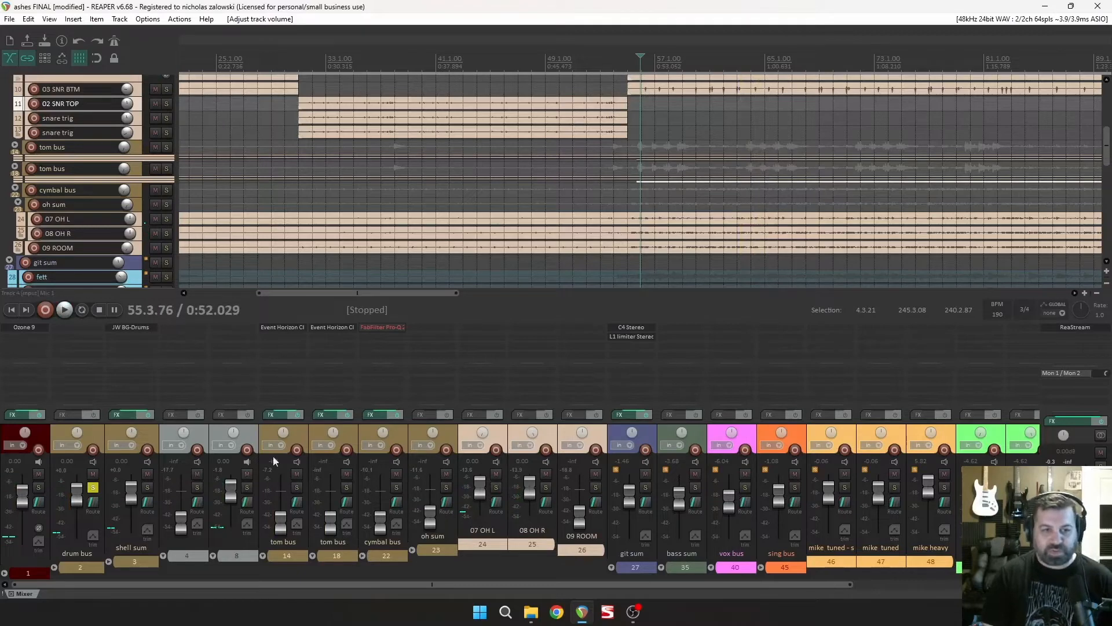
Step: Expand folder track 8 in the mixer, solo the 02 SNR TOP track (9) and start playback
left_click(213, 554)
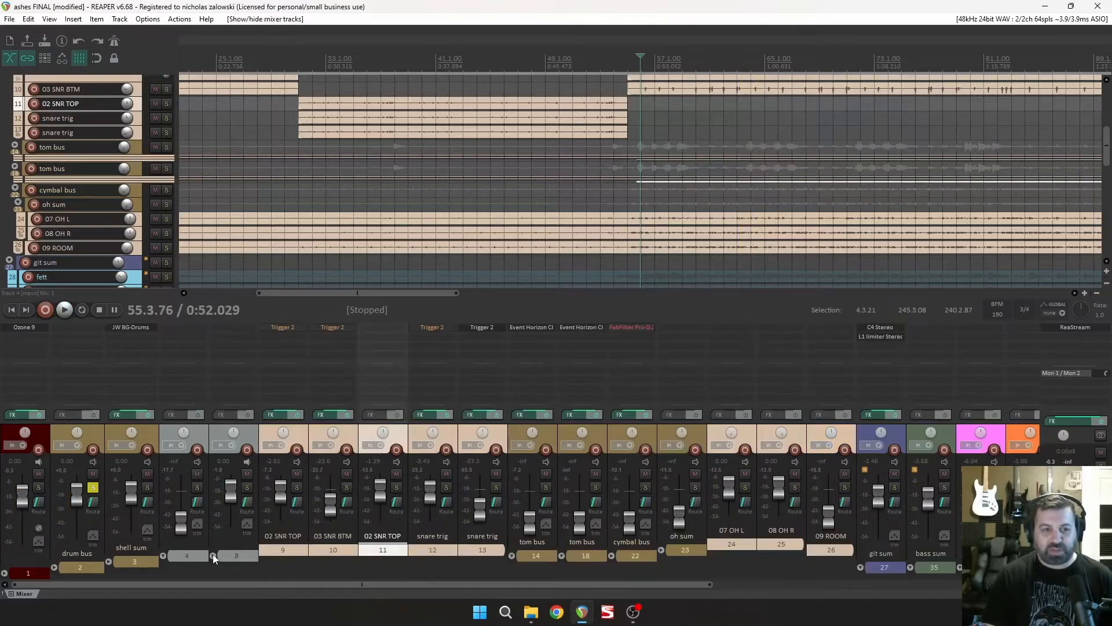
left_click(297, 488)
scroll(497, 251, "up", 4)
left_click_drag(162, 82, 163, 139)
key("space")
Step: Listen to the soloed 02 SNR TOP track from bar 55 while examining its hits along the timeline
scroll(740, 174, "down", 4)
scroll(735, 173, "up", 6)
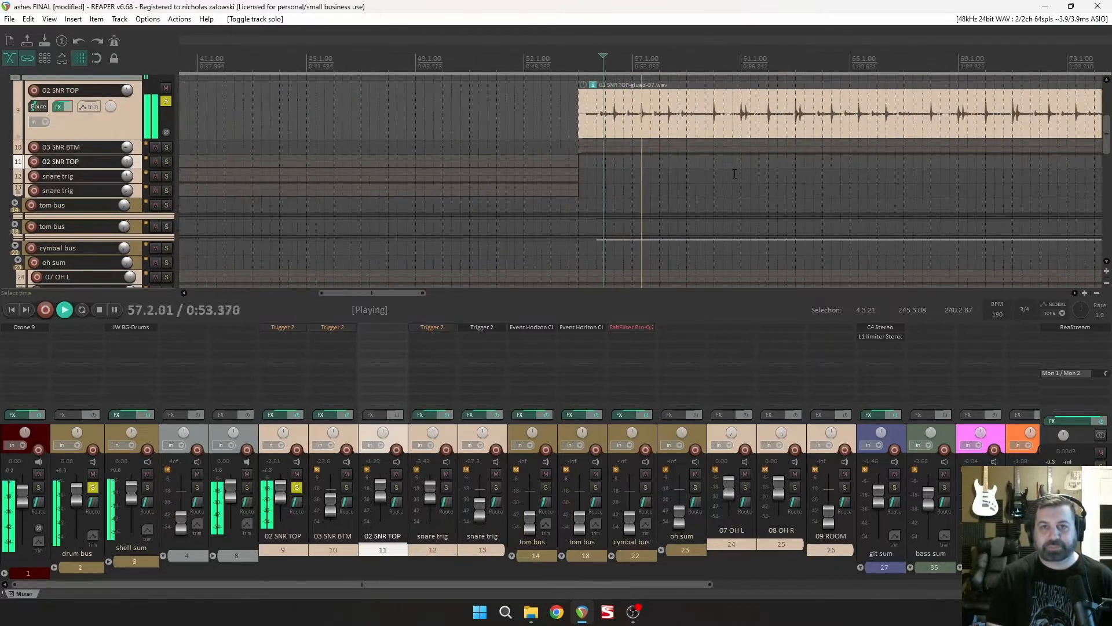
scroll(735, 174, "down", 3)
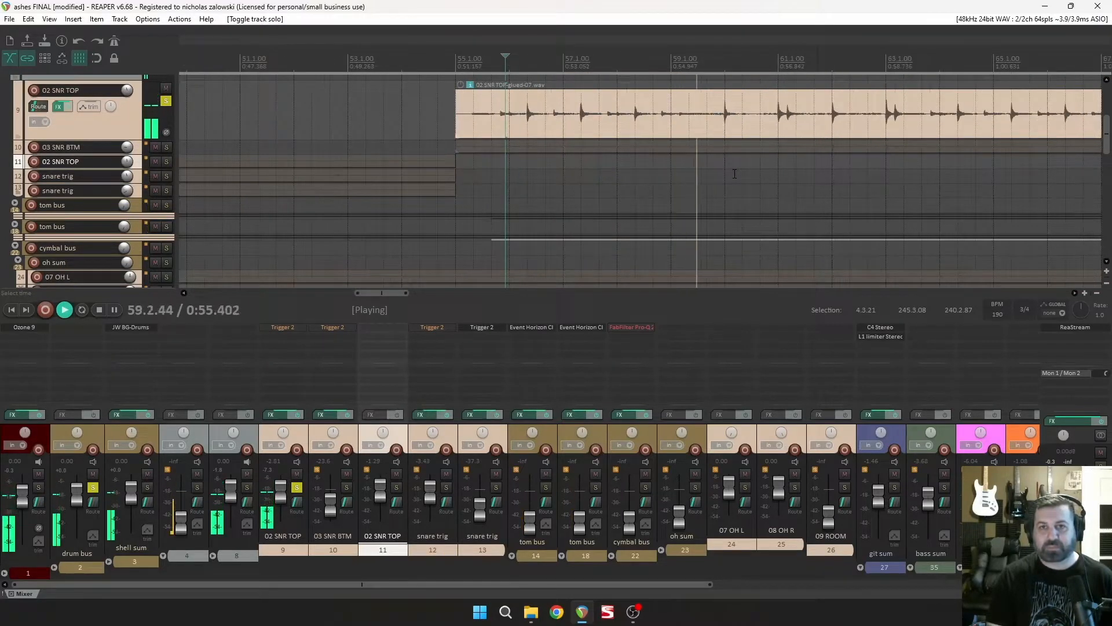
scroll(735, 174, "down", 2)
scroll(735, 174, "up", 2)
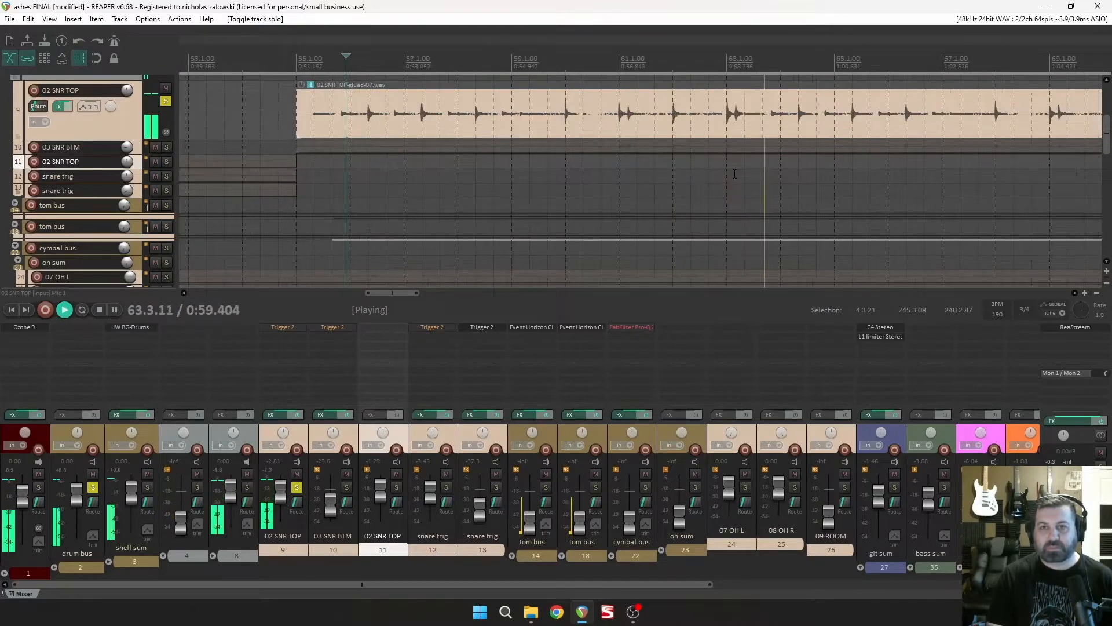
scroll(735, 174, "down", 2)
scroll(735, 174, "down", 4)
scroll(734, 174, "up", 4)
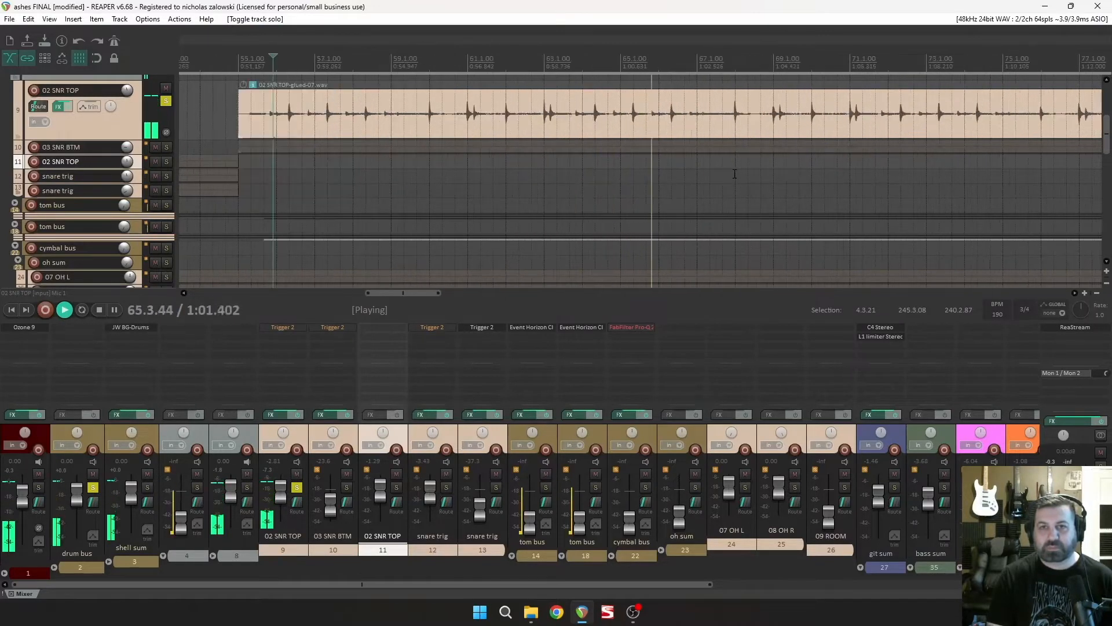
scroll(734, 174, "down", 2)
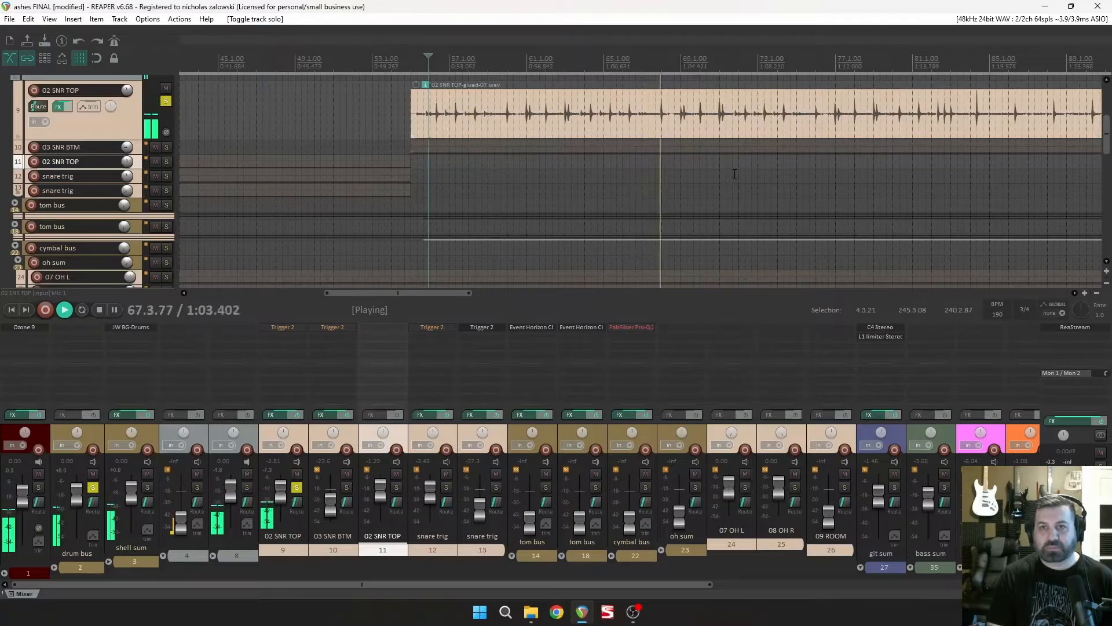
scroll(735, 174, "up", 2)
key("space")
Step: Enlarge the main 02 SNR TOP track's height and examine the waveform of the individual hits and of the whole passages
left_click_drag(139, 140, 140, 275)
scroll(590, 223, "down", 3)
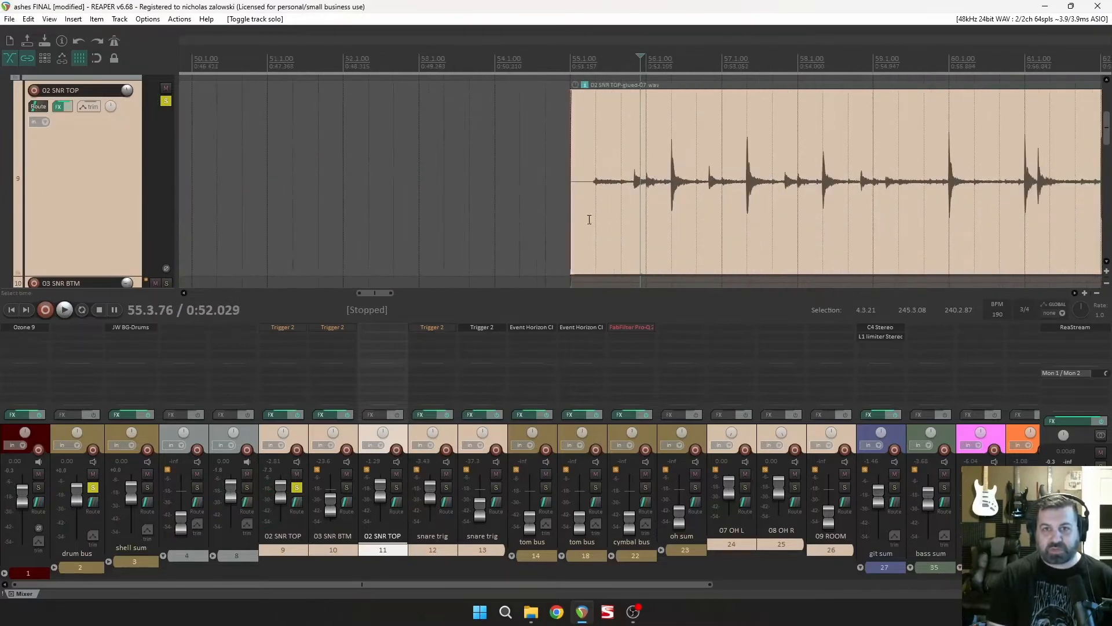
scroll(845, 192, "down", 4)
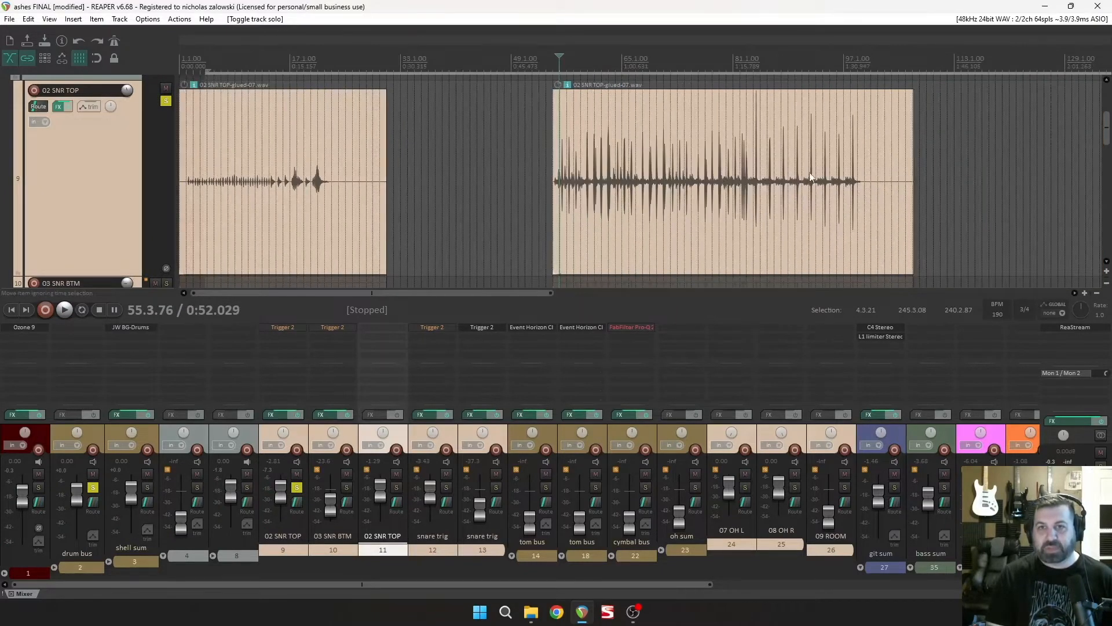
scroll(787, 196, "up", 10)
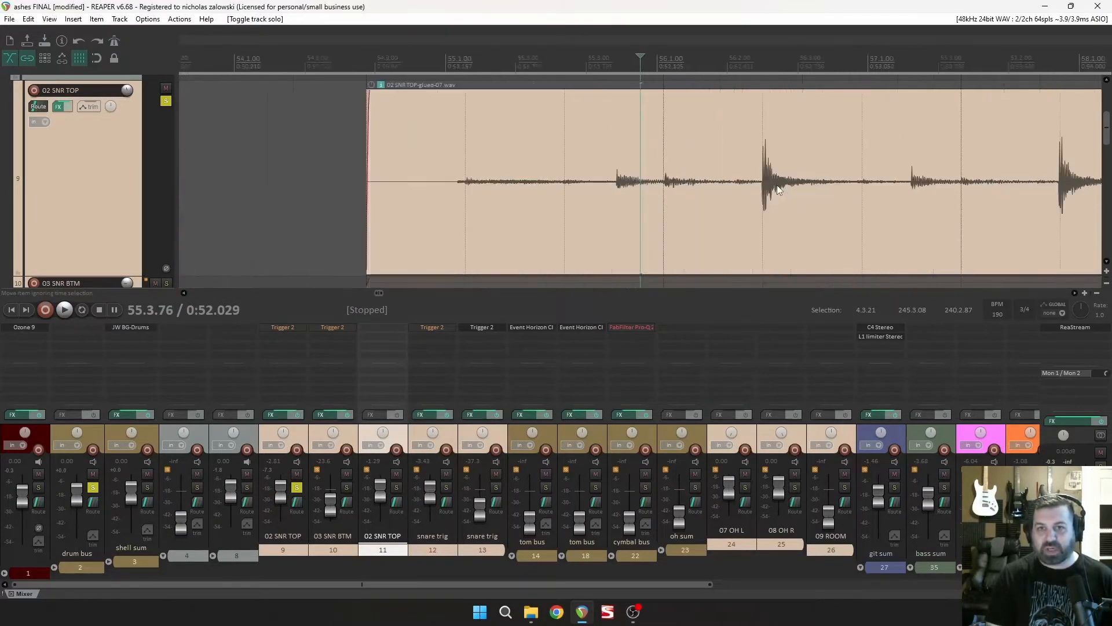
scroll(770, 183, "down", 2)
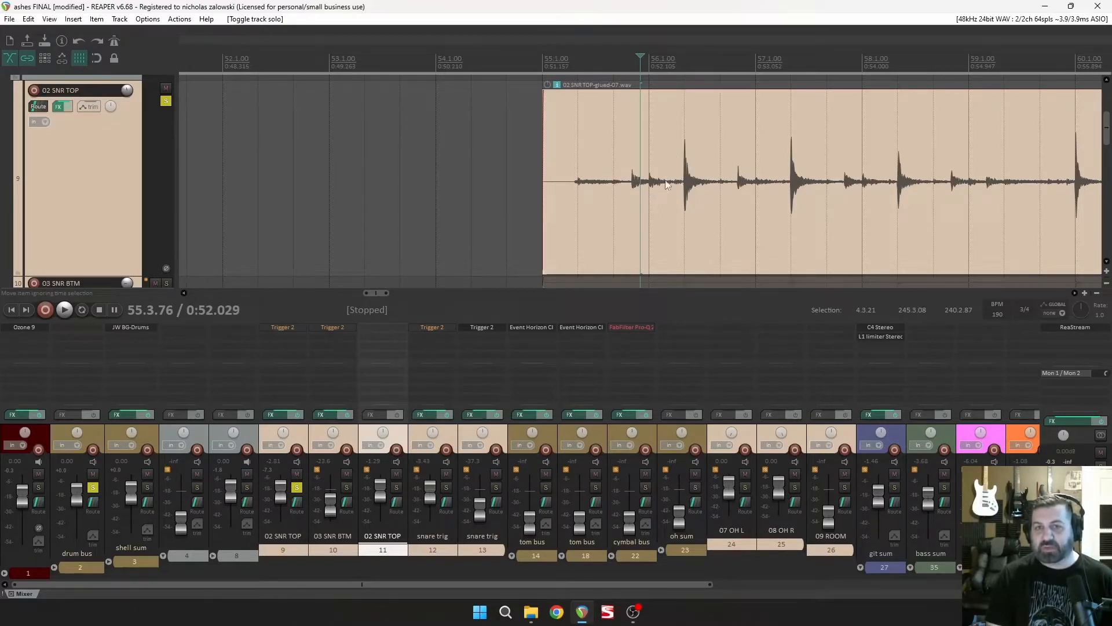
scroll(853, 180, "down", 6)
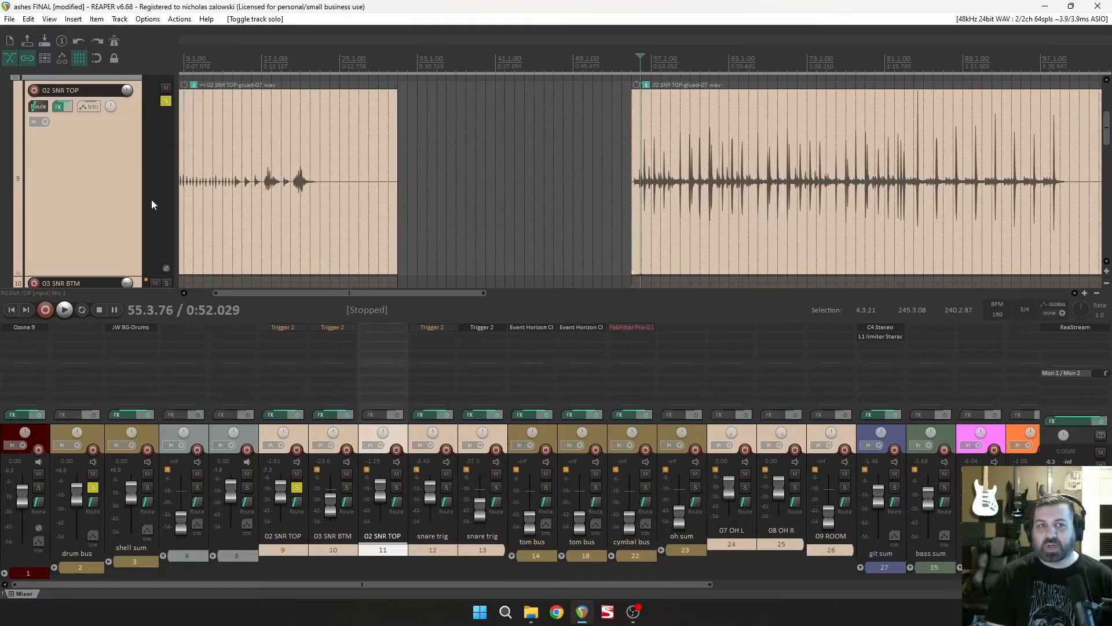
scroll(154, 194, "down", 3)
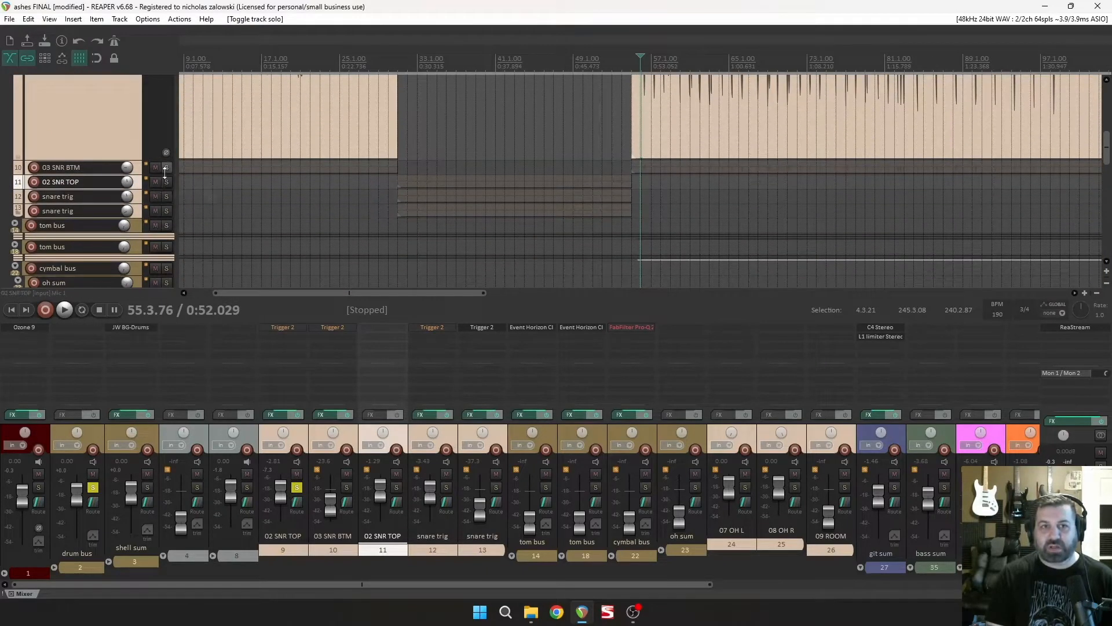
Step: Solo the second 02 SNR TOP track (11) as well and place the edit cursor at about bar 60
left_click(166, 181)
left_click_drag(136, 189, 137, 279)
scroll(468, 211, "up", 3)
scroll(425, 189, "down", 2)
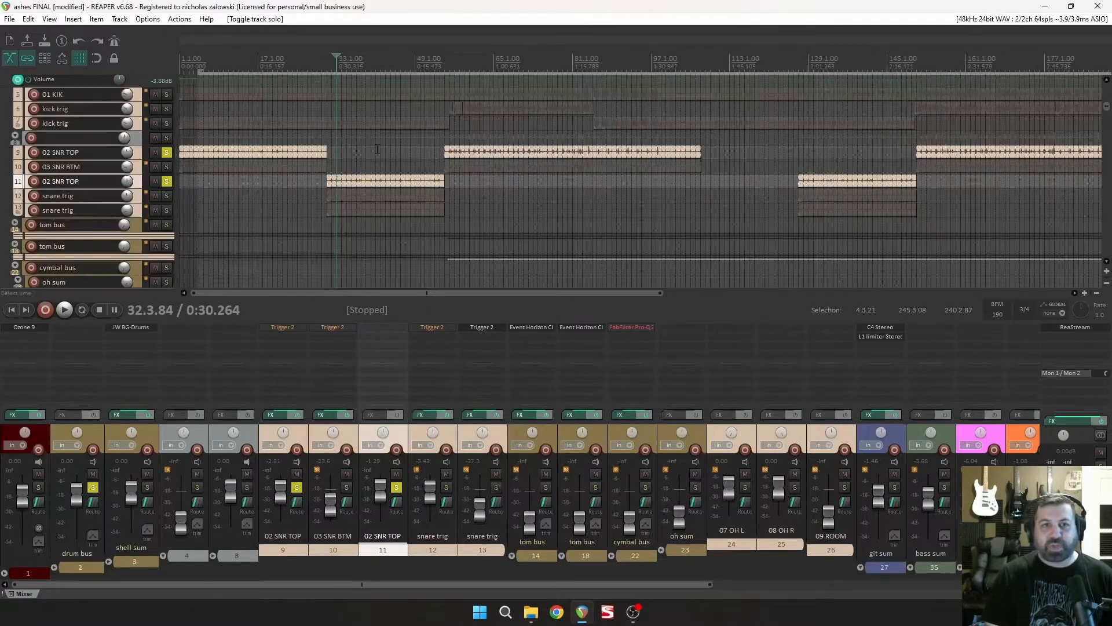
left_click(469, 61)
scroll(555, 169, "up", 4)
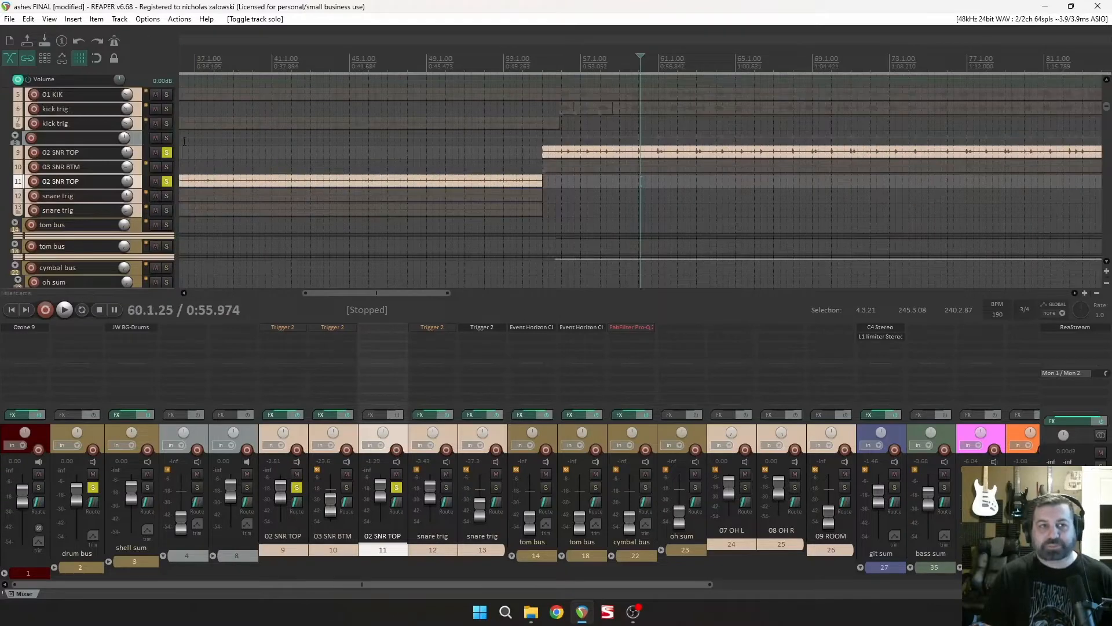
Step: Make the main 02 SNR TOP track (9) taller and listen to it from about bar 58
left_click_drag(139, 159, 145, 232)
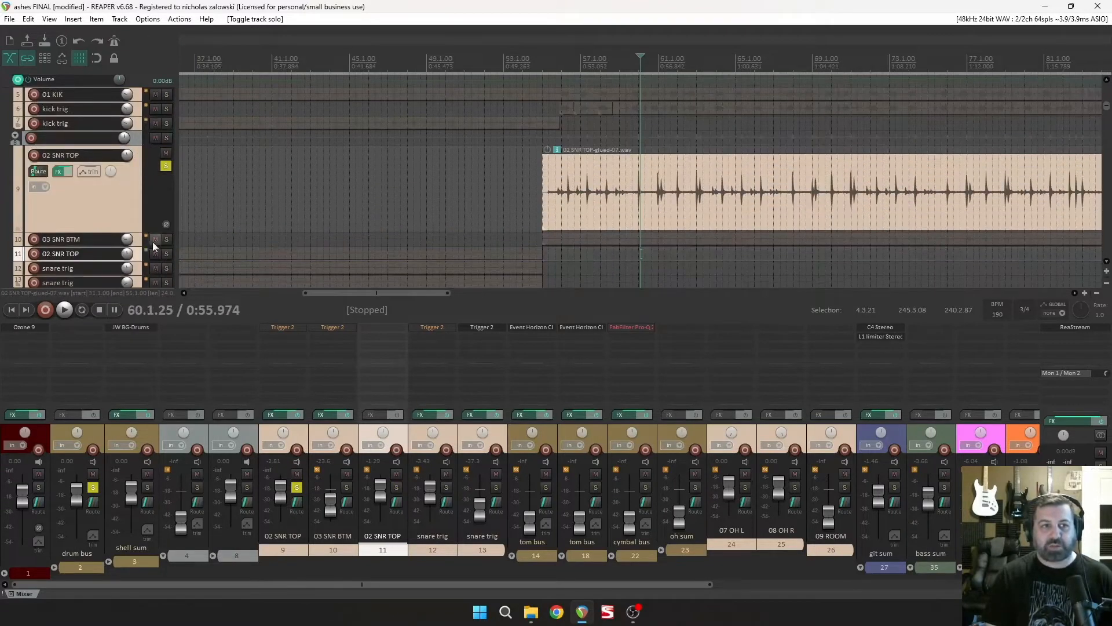
scroll(663, 149, "up", 4)
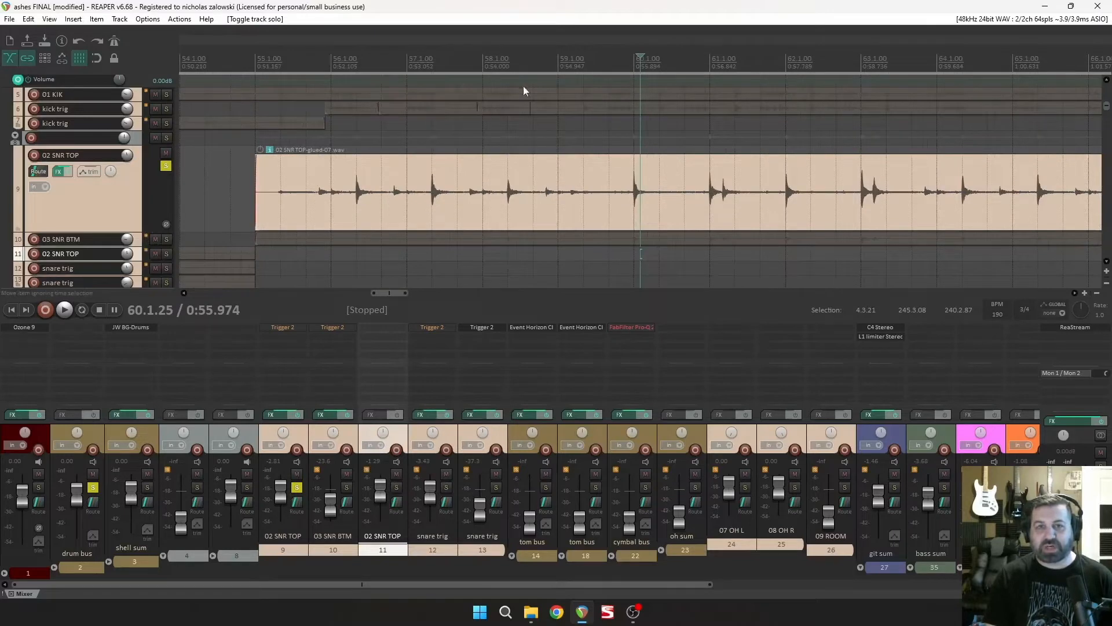
left_click(497, 61)
scroll(642, 135, "down", 3)
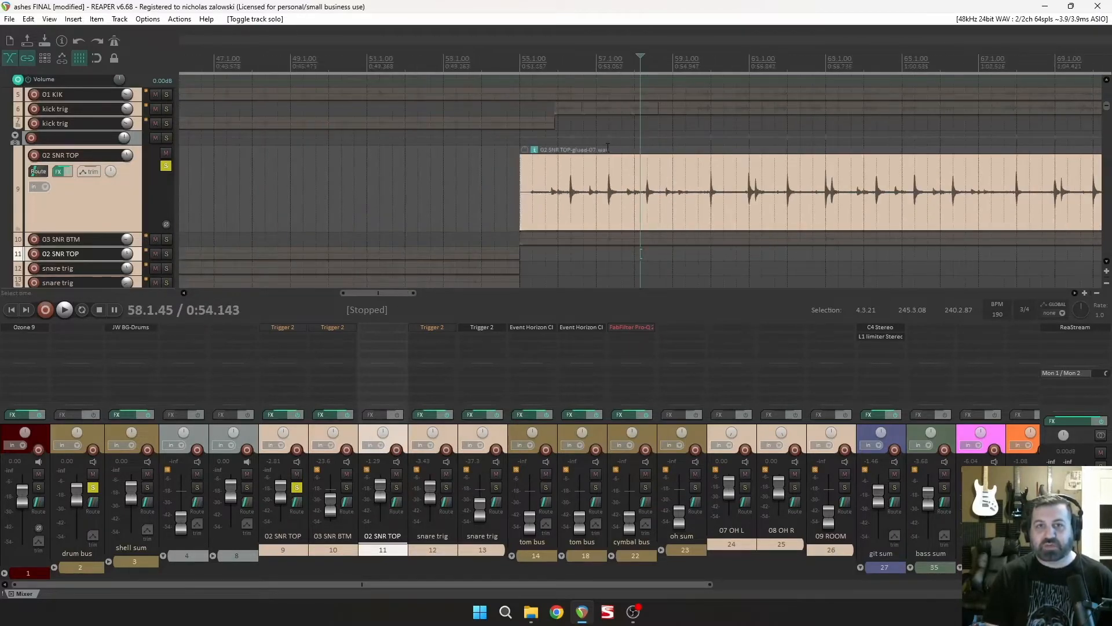
scroll(641, 134, "up", 2)
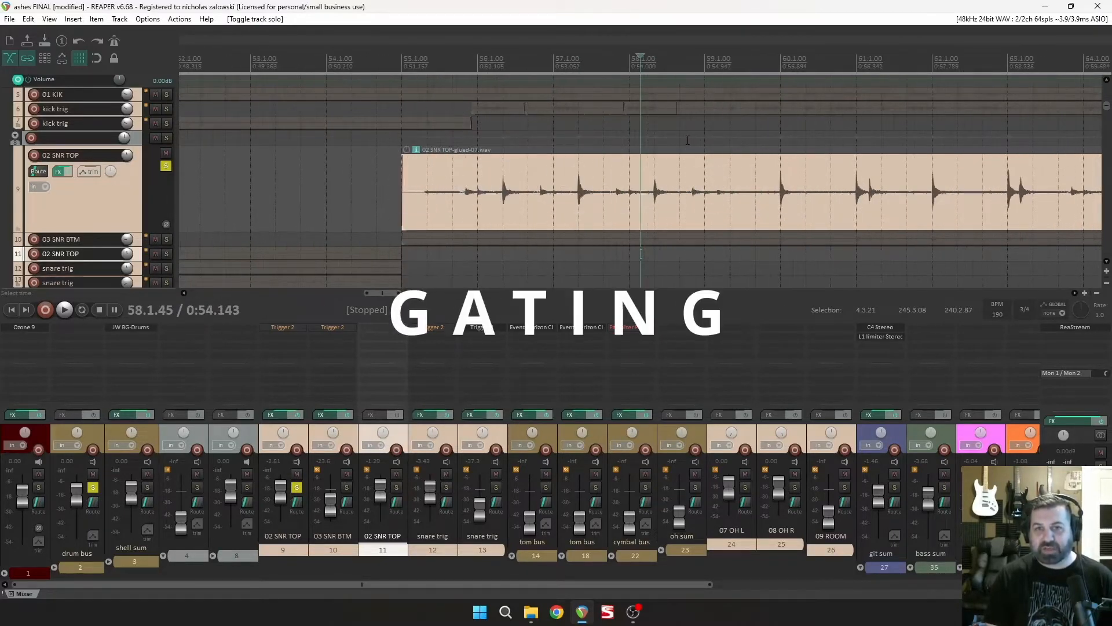
key("space")
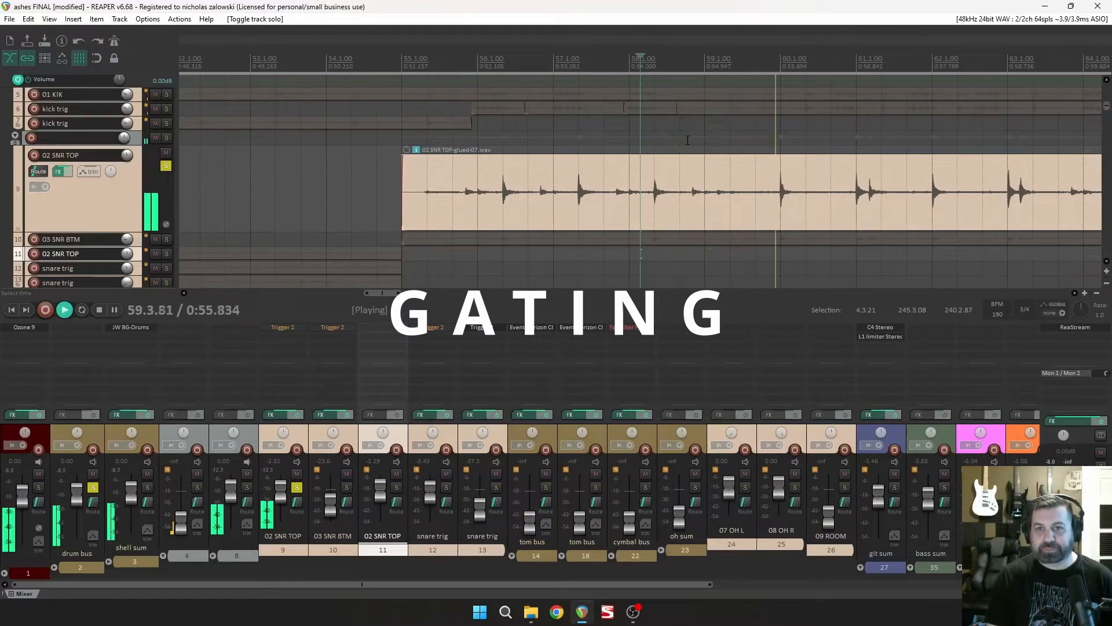
key("space")
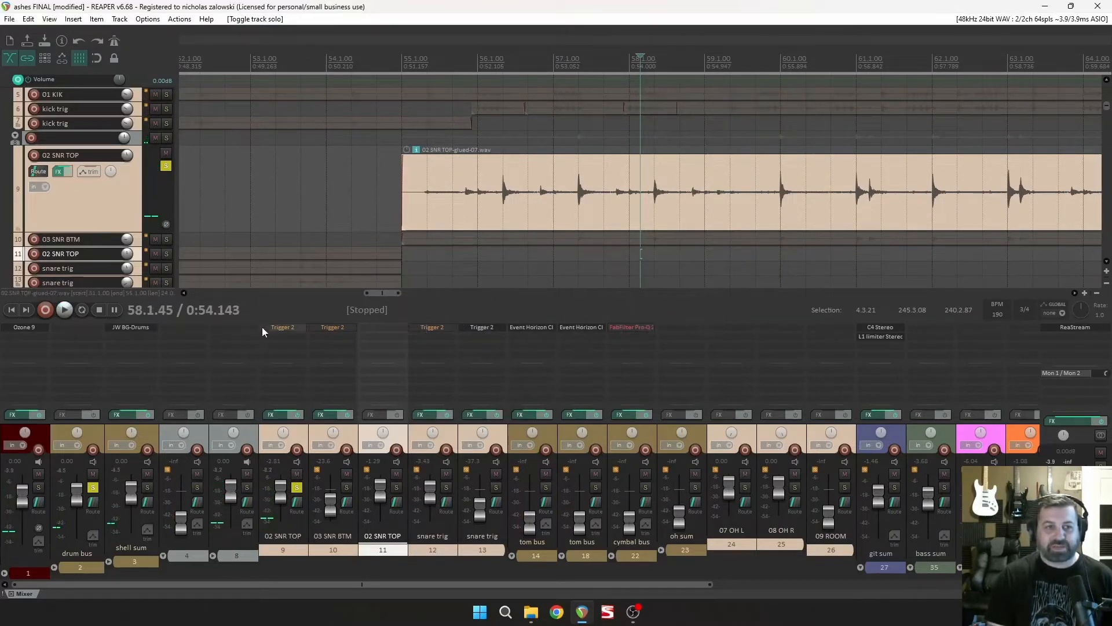
Step: Take Trigger 2 out of bypass on the 02 SNR TOP track (9) and place its window below the waveform
left_click(284, 328)
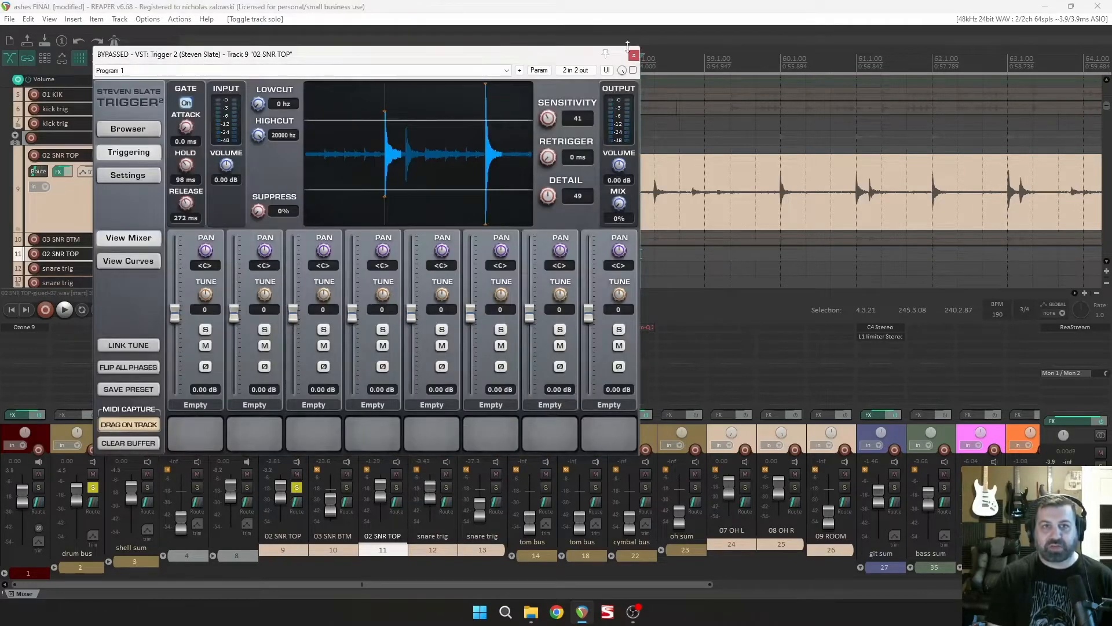
left_click(635, 57)
left_click(289, 329, "shift")
left_click(289, 329)
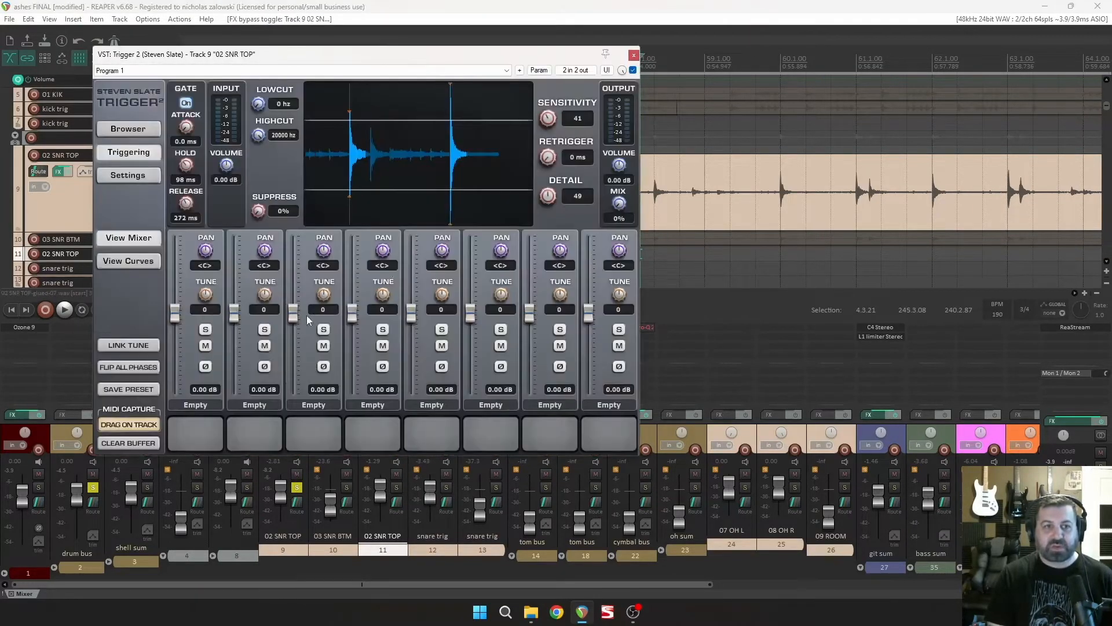
left_click_drag(451, 54, 489, 241)
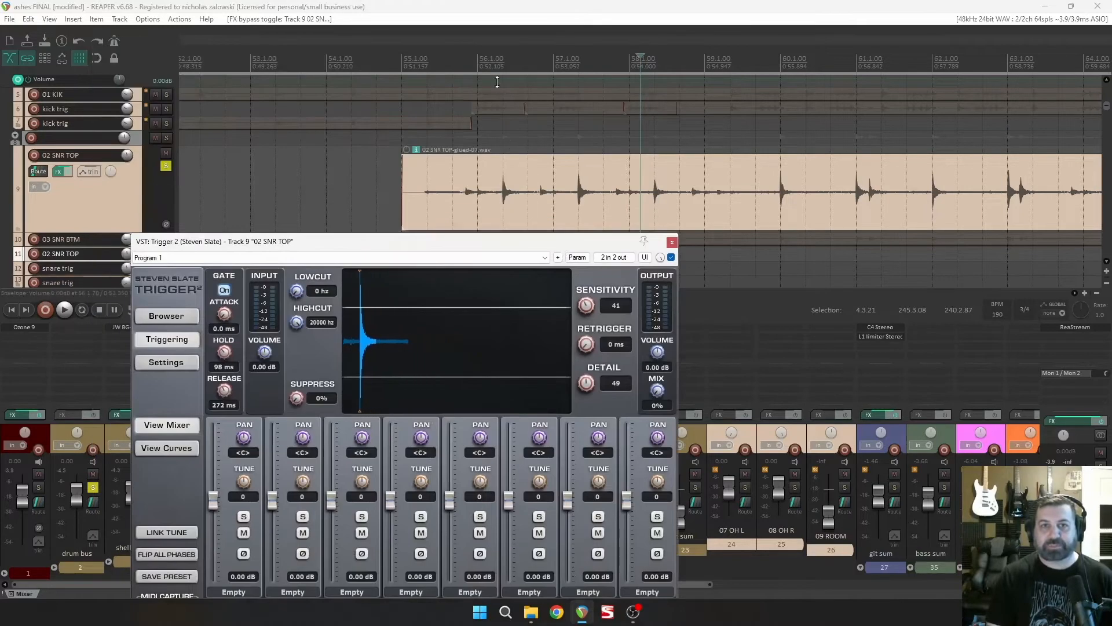
Step: Listen to the gated 02 SNR TOP track from about bar 56 while watching its hits in the Trigger 2 display
key("space")
left_click_drag(552, 142, 551, 193)
left_click_drag(536, 237, 465, 102)
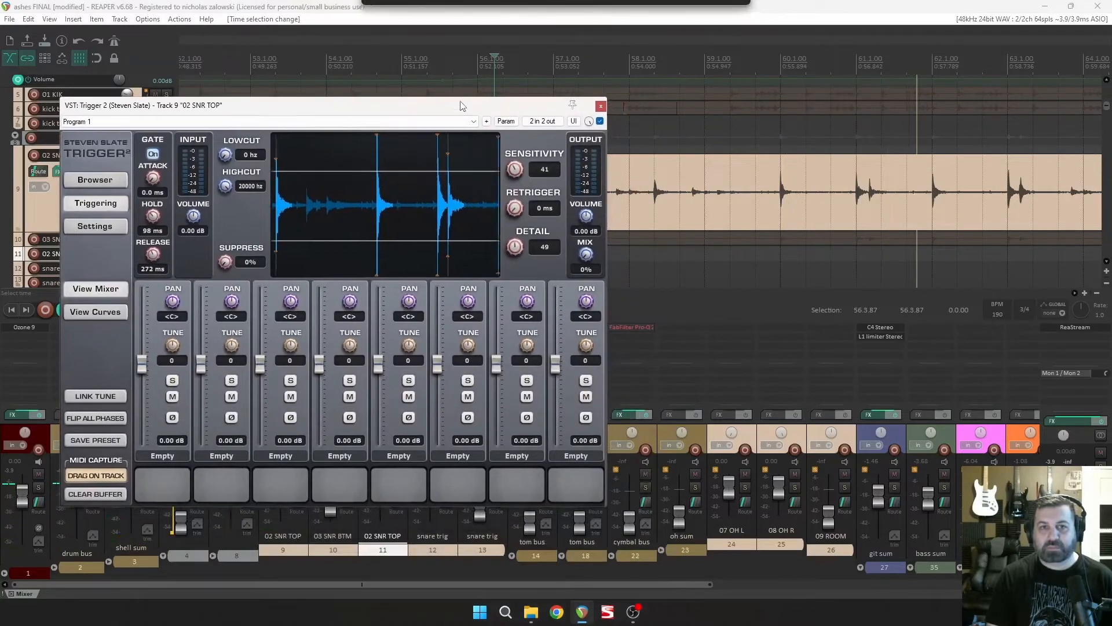
scroll(694, 161, "down", 3)
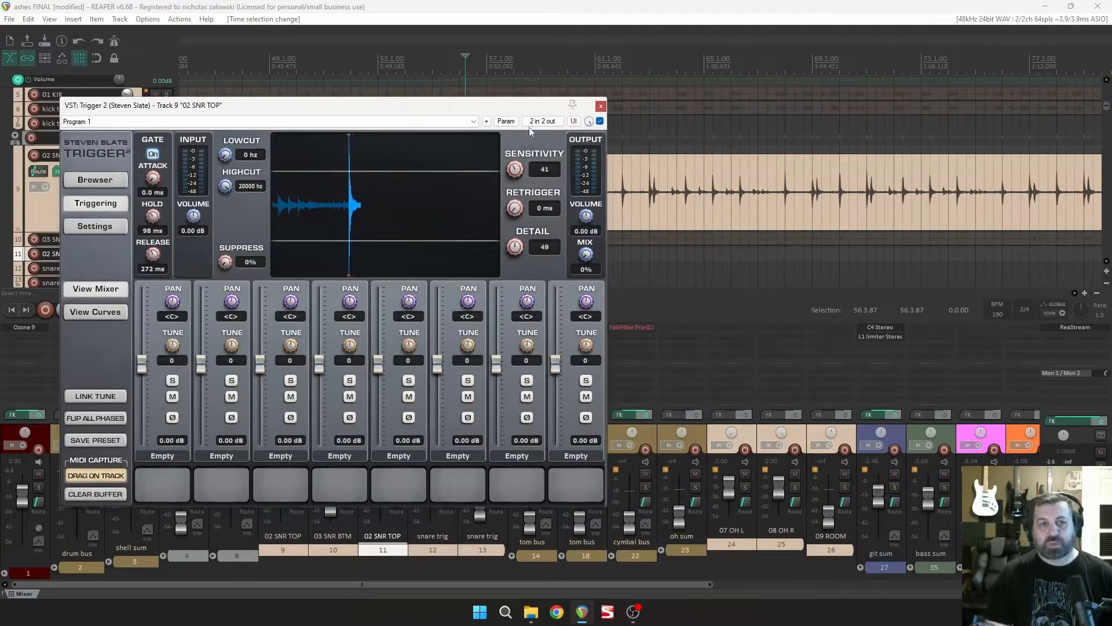
left_click(601, 106)
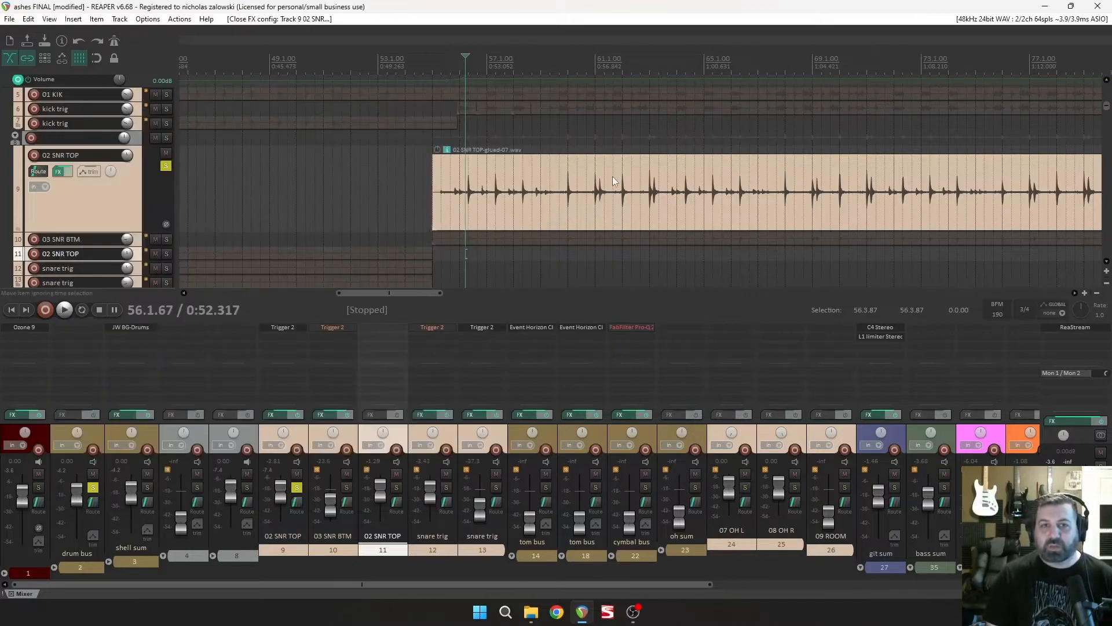
Step: Review the Trigger 2 gate settings of the 02 SNR TOP track (9) against the hits around bar 56
scroll(593, 199, "down", 3)
scroll(593, 200, "up", 6)
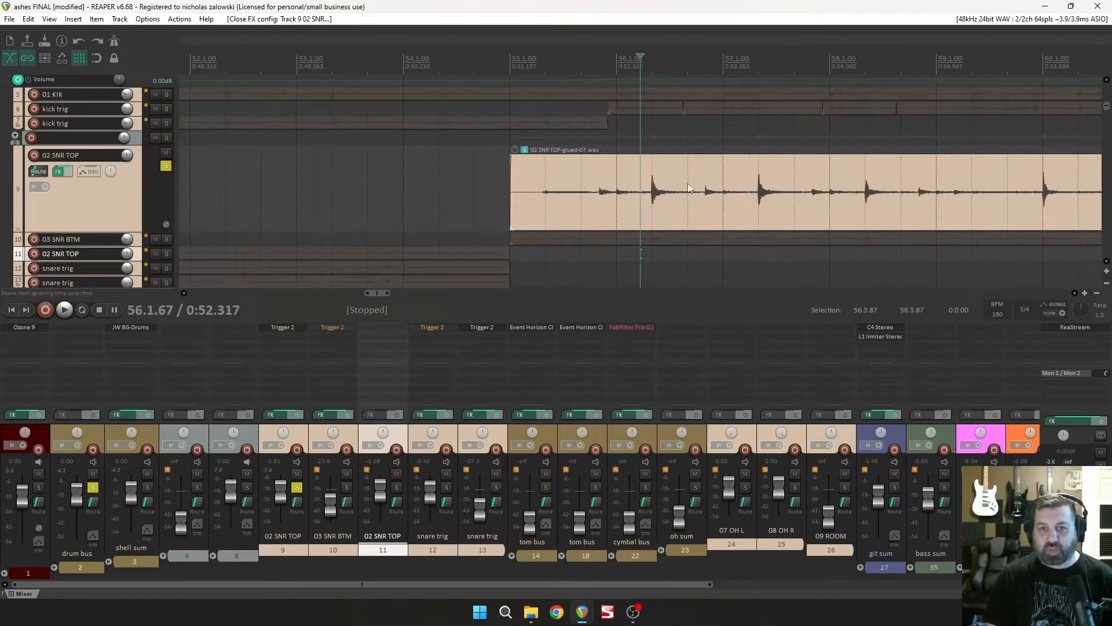
left_click(301, 328)
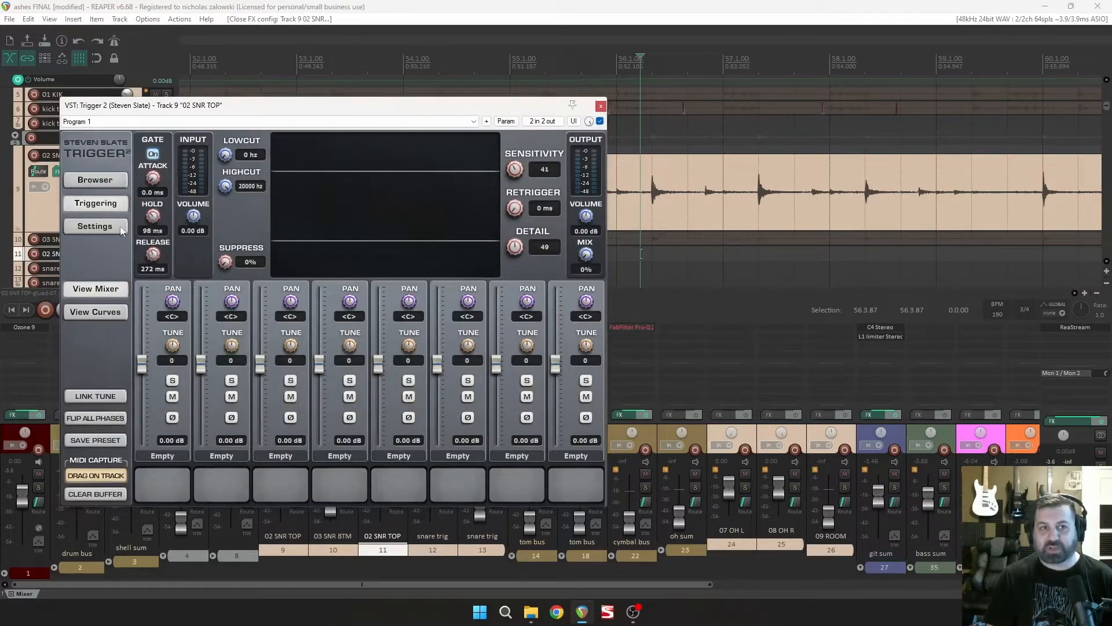
left_click(601, 107)
Step: Examine the bleed between the 02 SNR TOP hits around bar 56 and the track's waveform across the whole passage
scroll(728, 174, "up", 3)
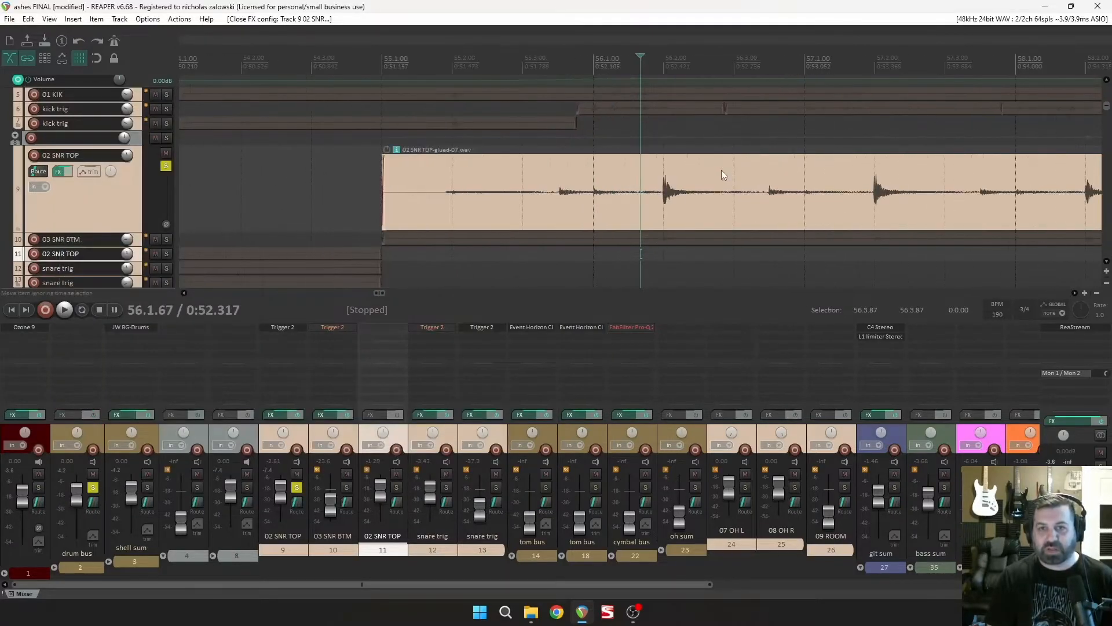
scroll(725, 188, "down", 1)
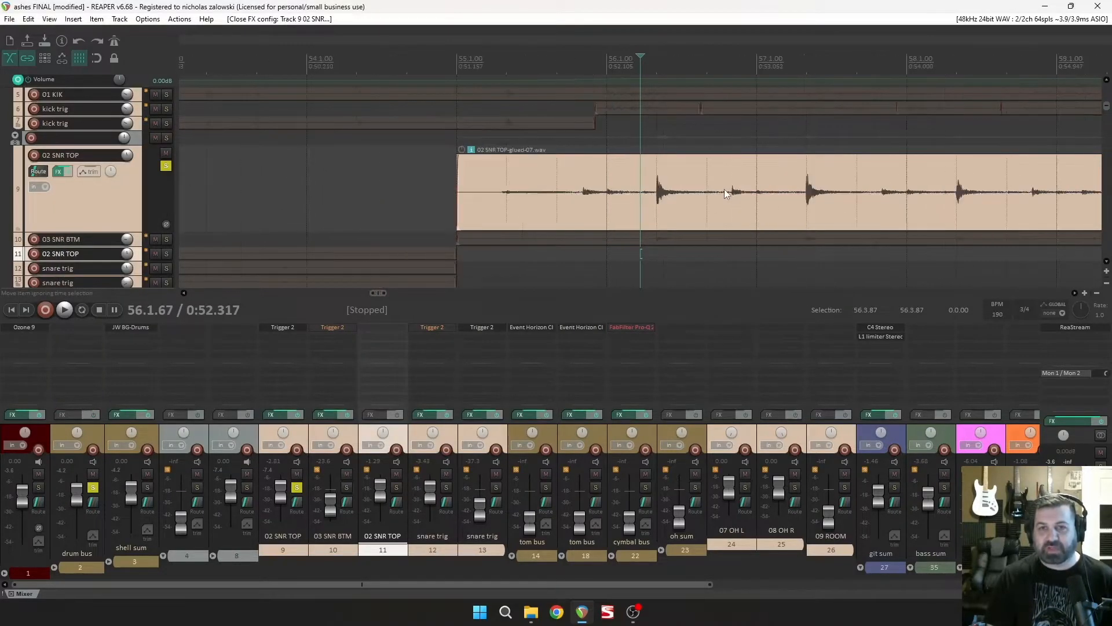
scroll(678, 192, "down", 1)
scroll(759, 193, "down", 1)
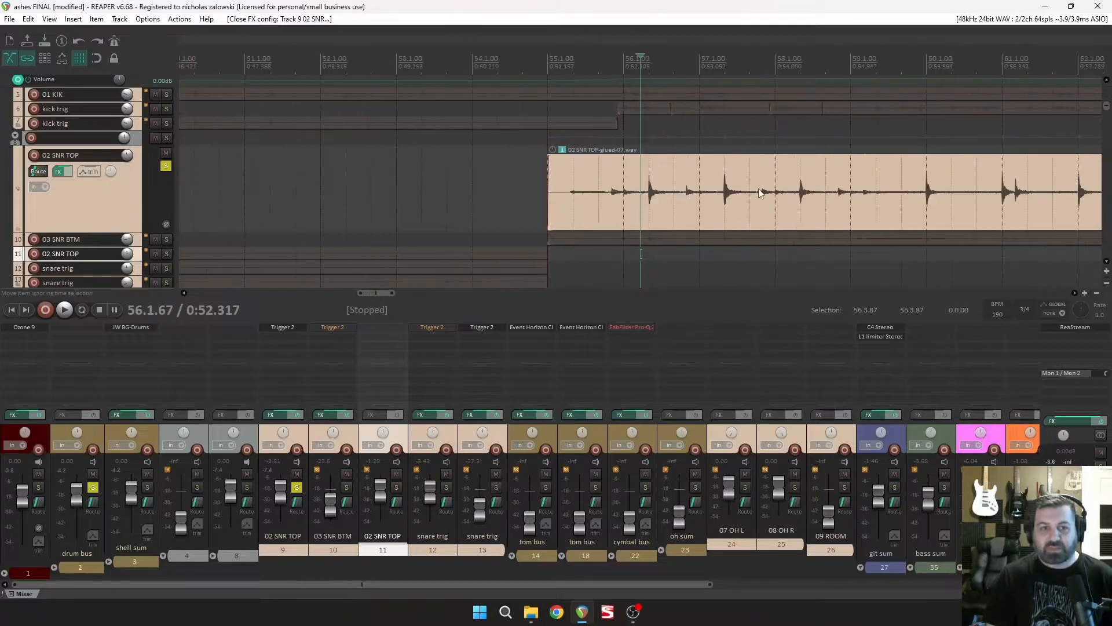
scroll(786, 200, "down", 3)
scroll(886, 193, "down", 3)
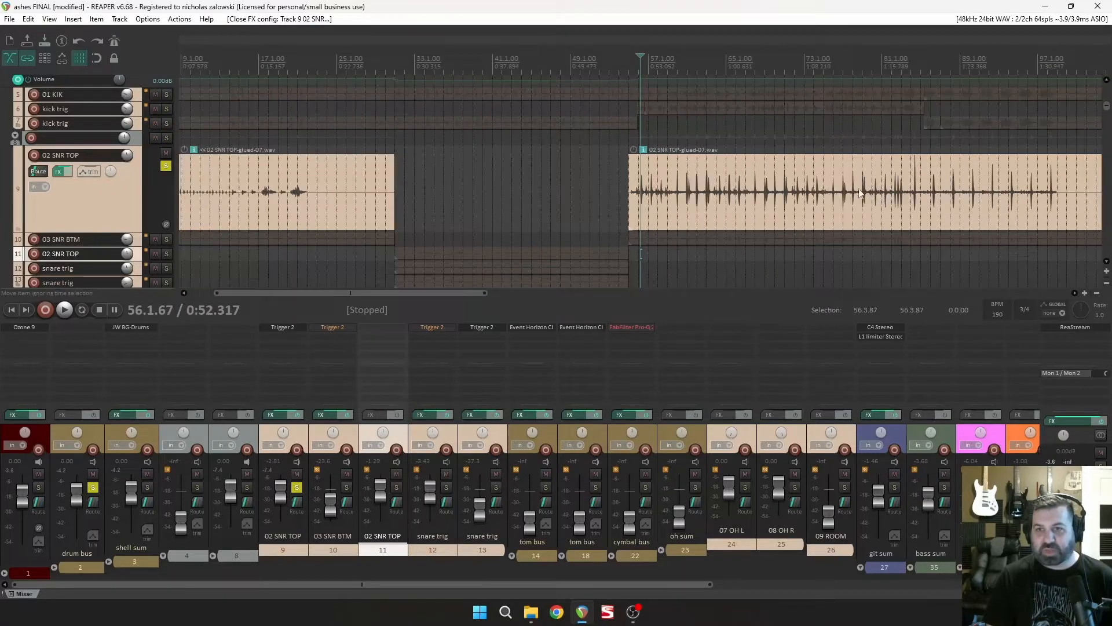
Step: Listen to the gated 02 SNR TOP track again from the edit cursor at bar 56
scroll(747, 139, "up", 4)
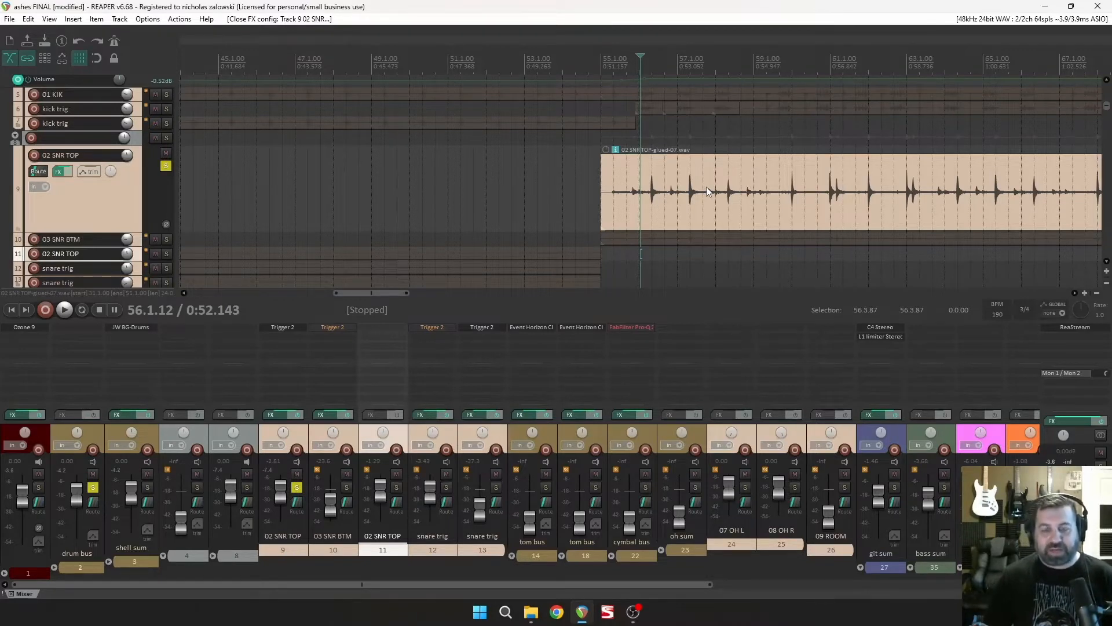
scroll(738, 178, "up", 3)
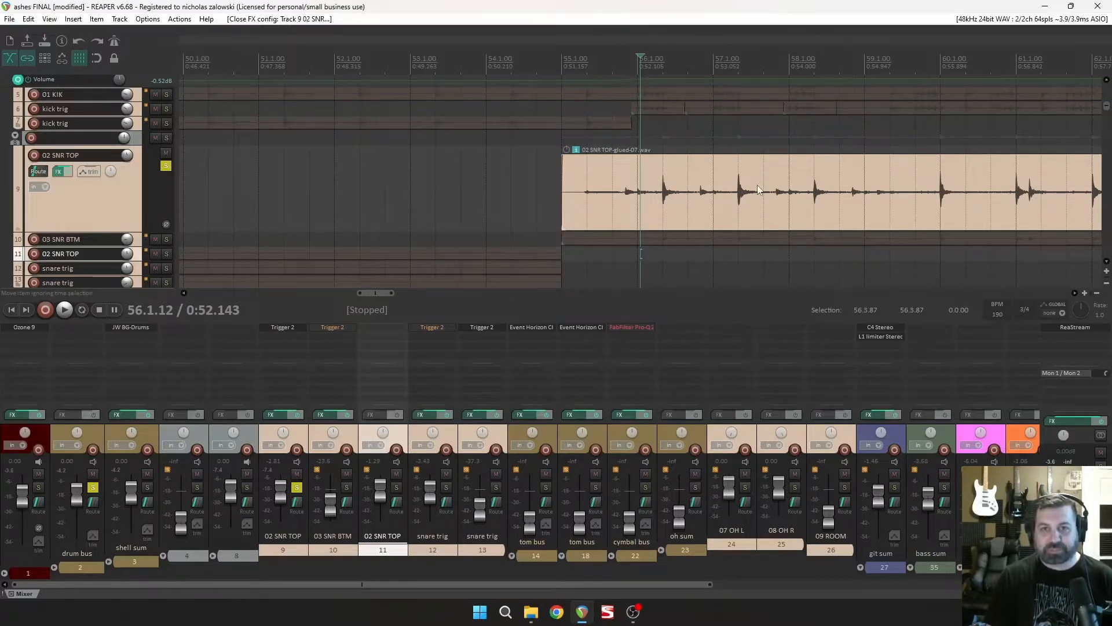
key("space")
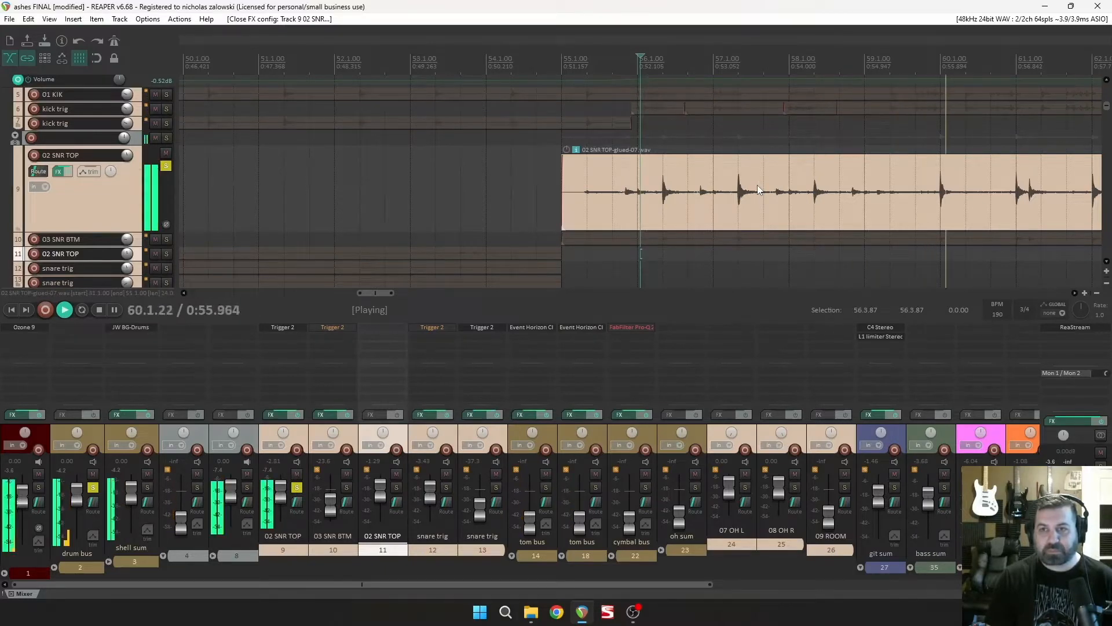
key("space")
scroll(757, 185, "down", 4)
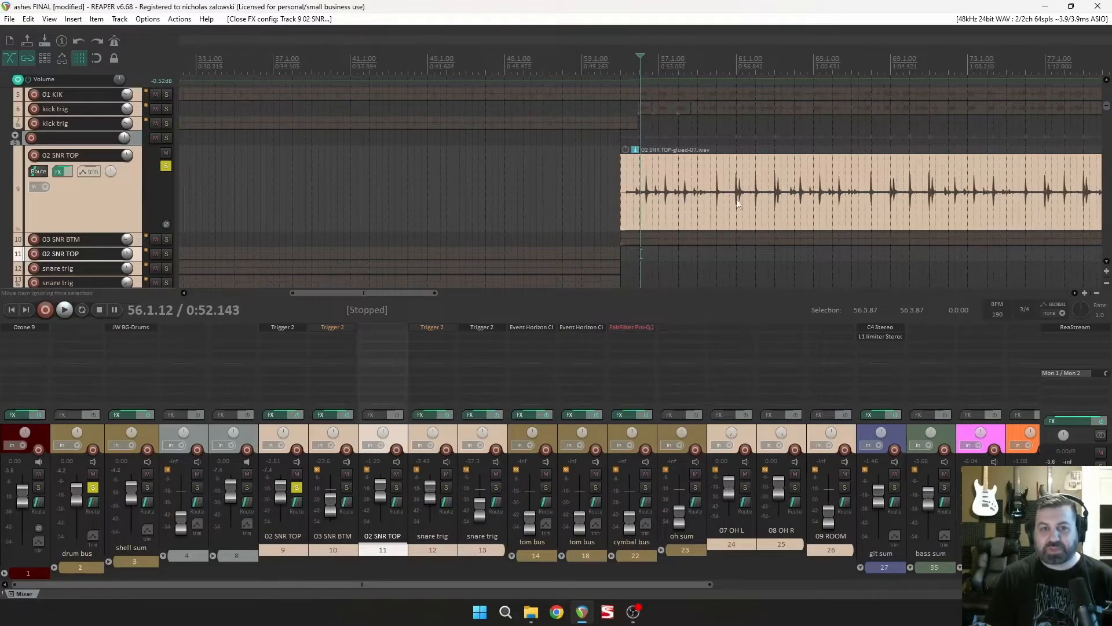
scroll(760, 211, "down", 3)
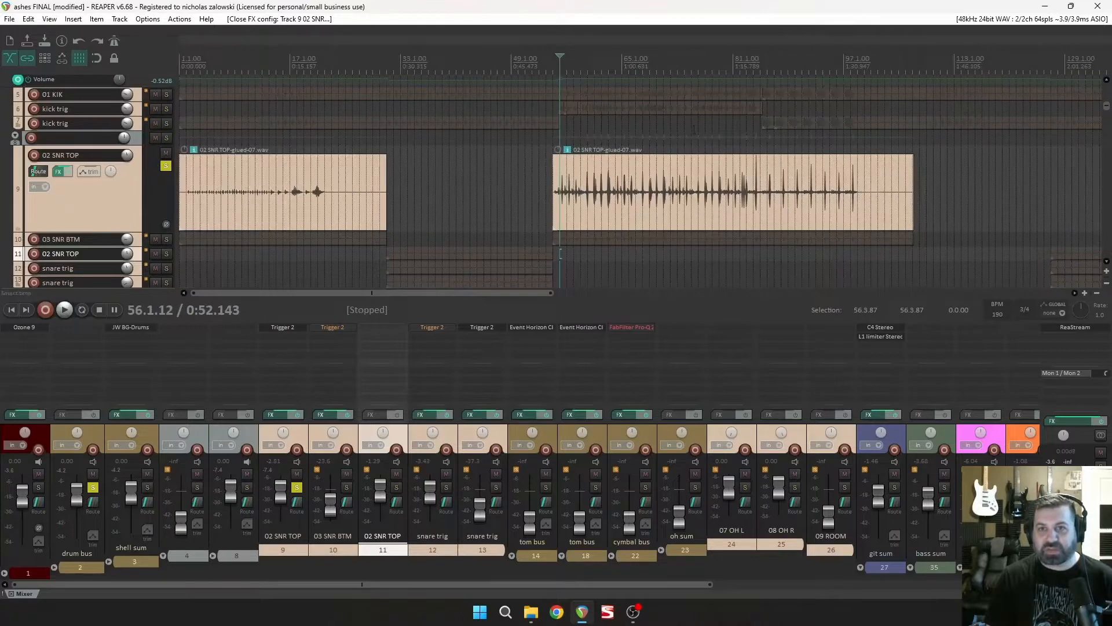
Step: Reset the cymbal bus and oh sum volumes to their defaults and start playback from about bar 68
left_click(649, 174)
scroll(669, 172, "up", 5)
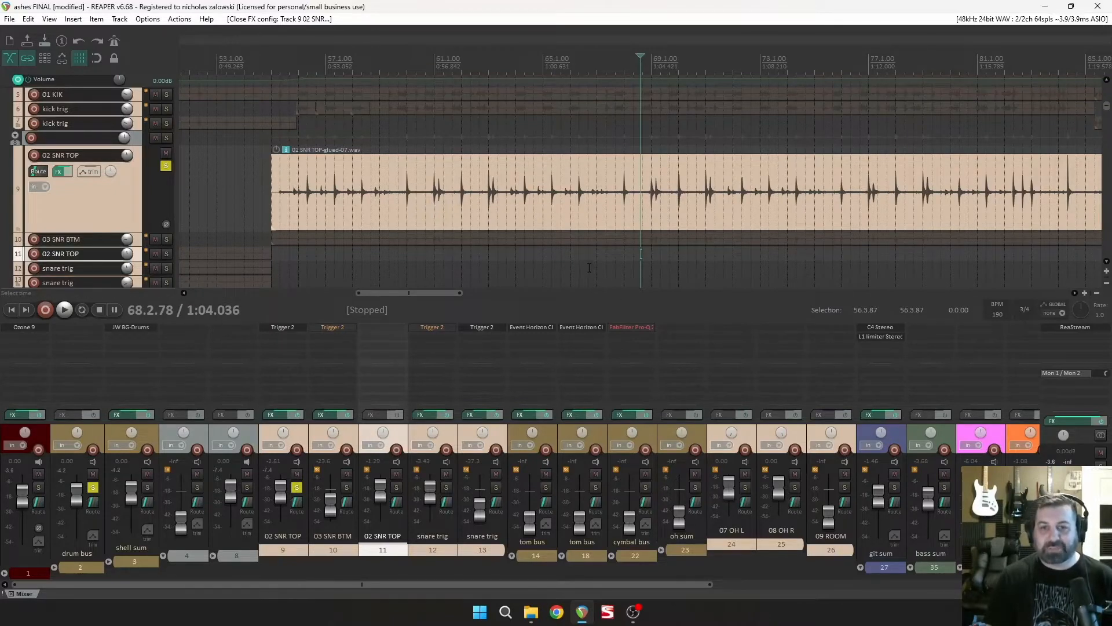
double_click(629, 528)
double_click(677, 522)
key("space")
Step: Solo the cymbal bus along with the snare and lower the cymbal bus volume to -14.9 dB during playback
left_click(645, 487)
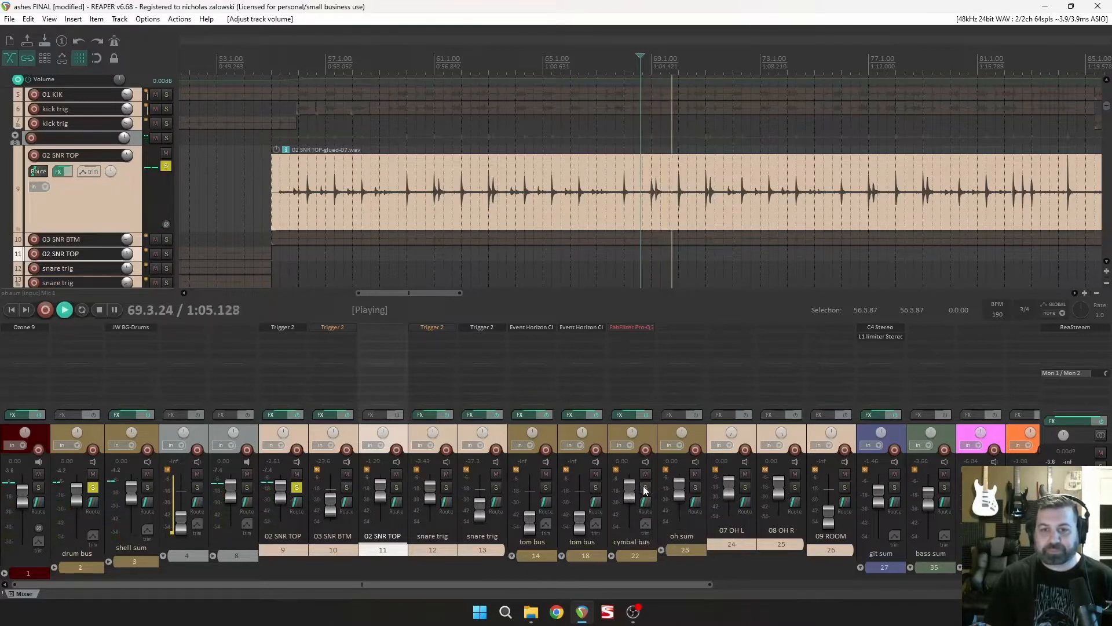
left_click_drag(635, 494, 632, 504)
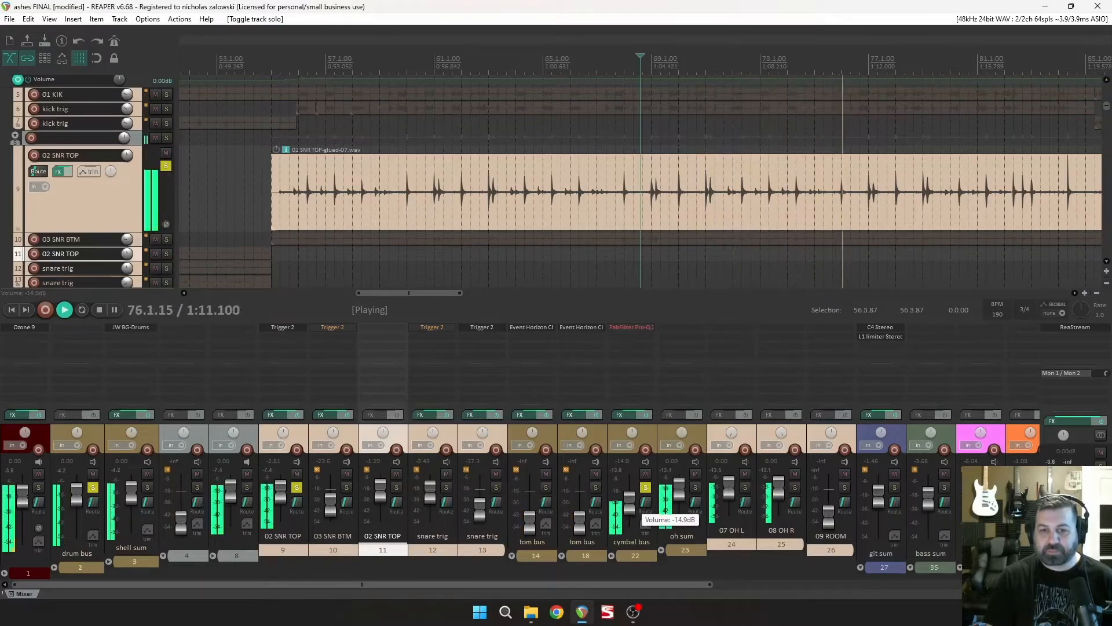
key("space")
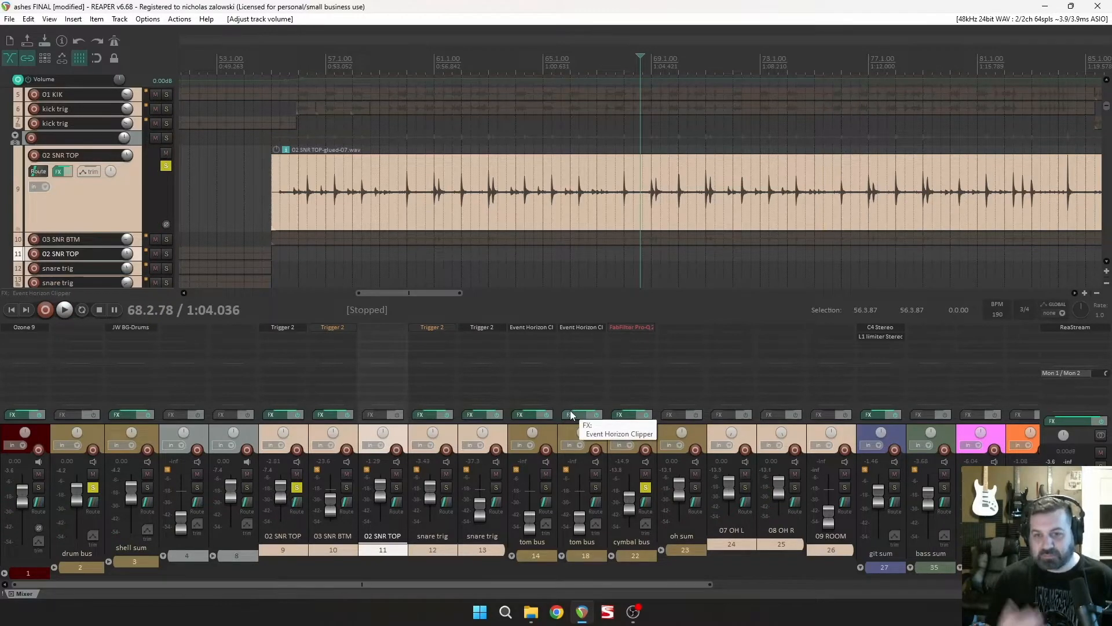
Step: Remove the FabFilter Pro-Q effect from the cymbal bus and place the edit cursor at about bar 56
left_click(636, 327, "alt")
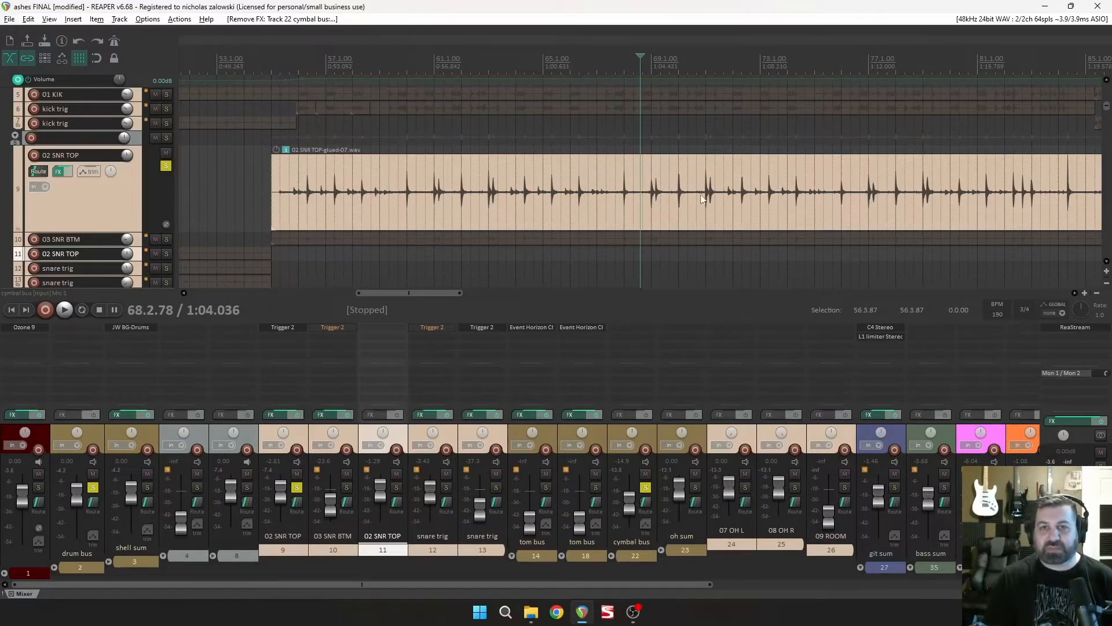
left_click(307, 65)
scroll(461, 161, "down", 5)
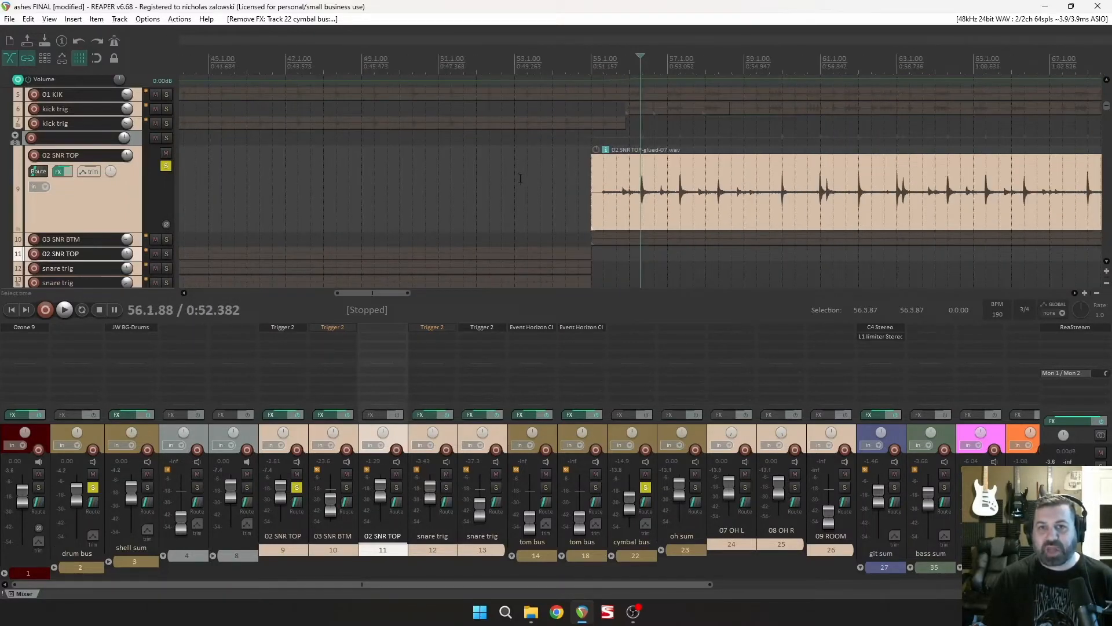
scroll(677, 210, "down", 2)
scroll(763, 179, "up", 3)
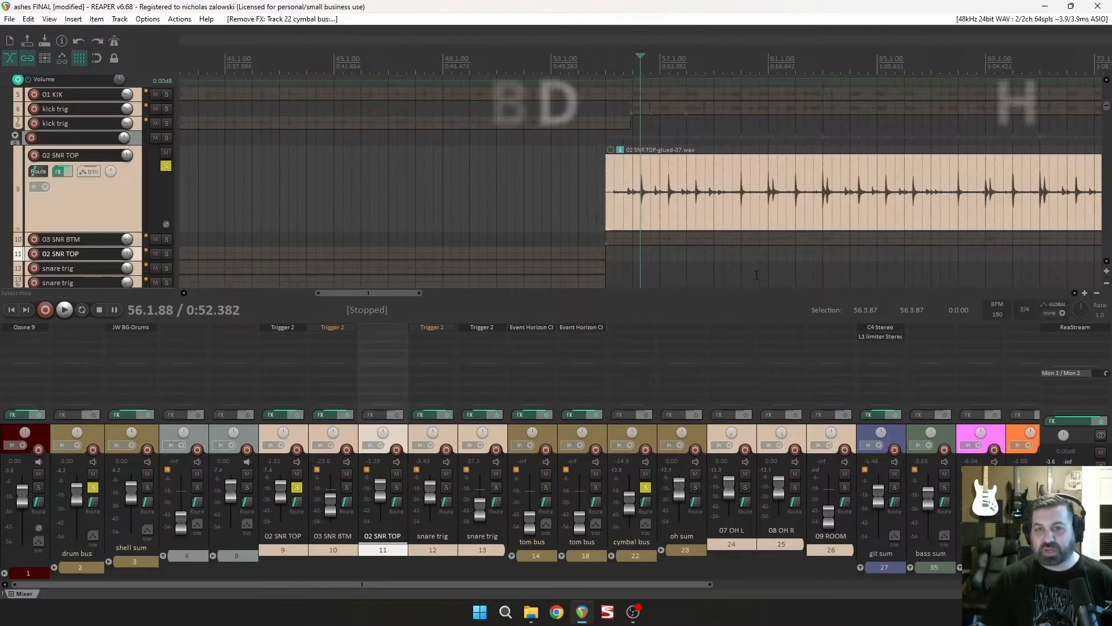
scroll(757, 208, "up", 3)
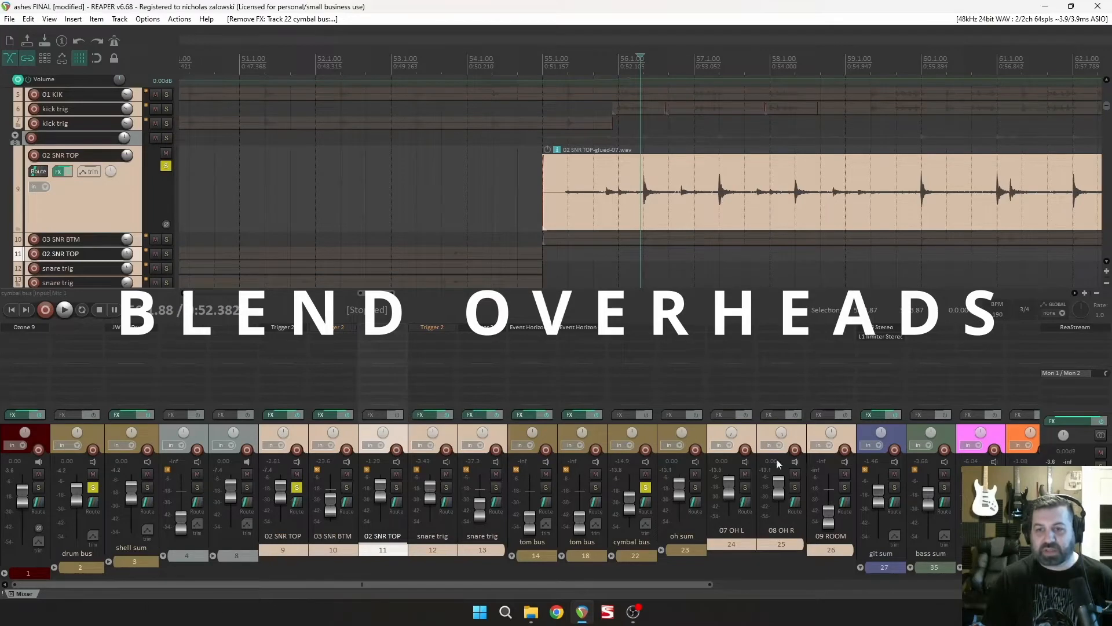
scroll(751, 165, "up", 2)
scroll(713, 161, "down", 2)
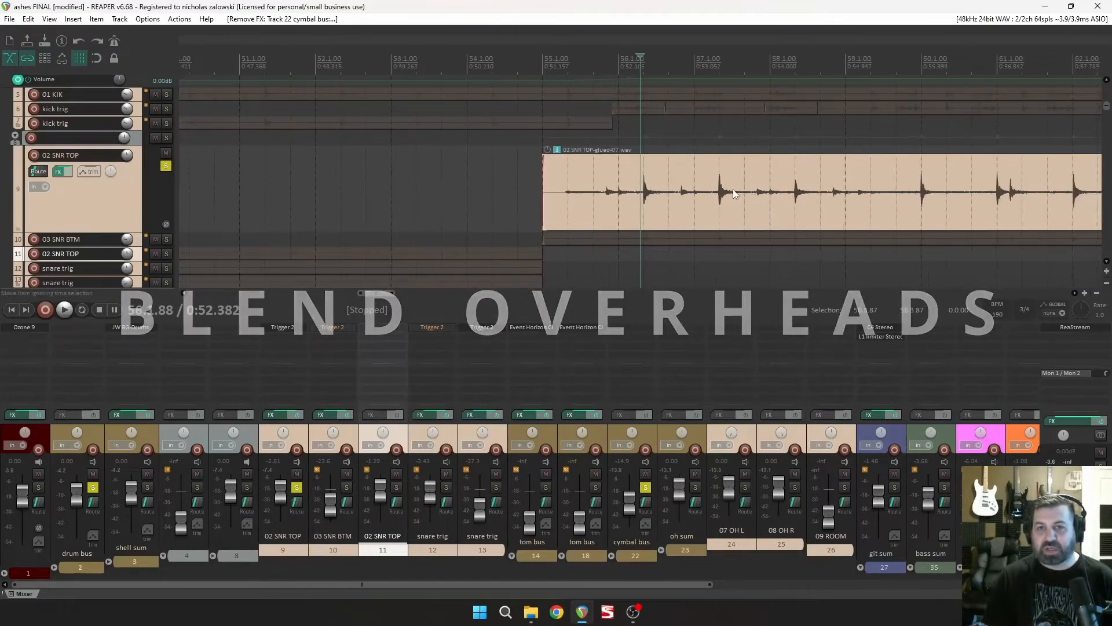
scroll(732, 189, "up", 2)
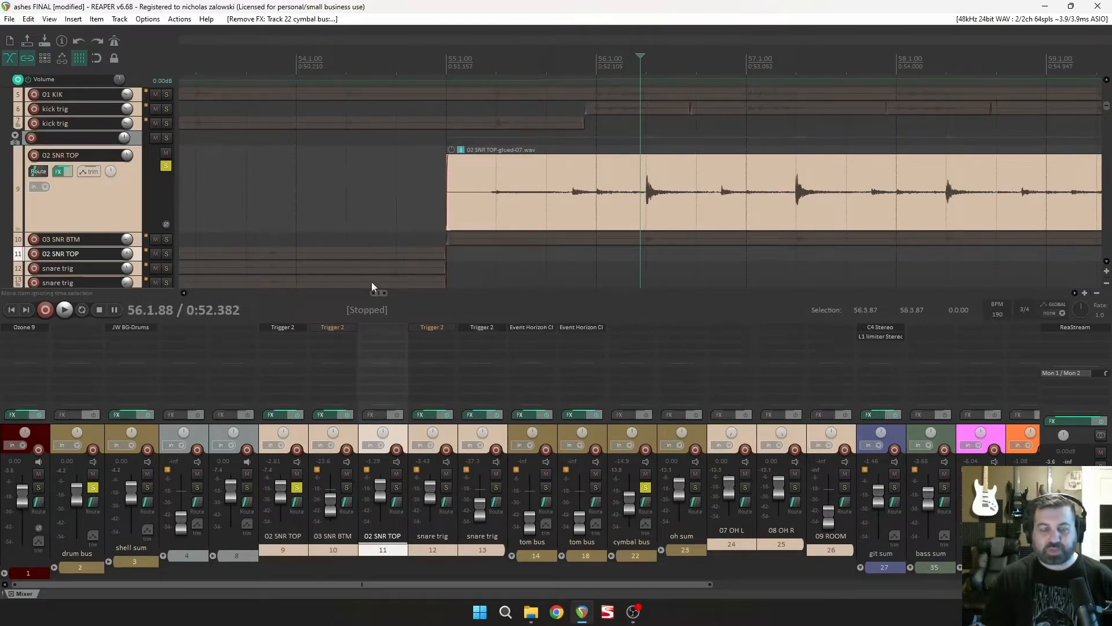
Step: Bypass Trigger 2 on the 02 SNR TOP track (9) and unsolo both that track and the cymbal bus
left_click(287, 329, "shift")
left_click(645, 486)
left_click(297, 487)
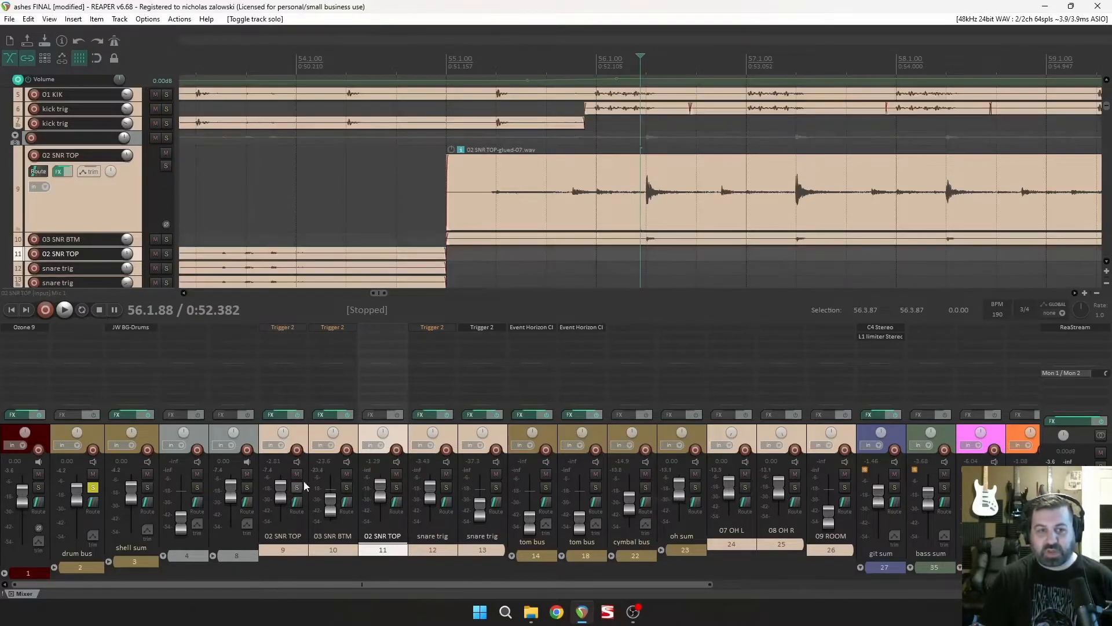
scroll(583, 244, "down", 2)
scroll(582, 244, "up", 4)
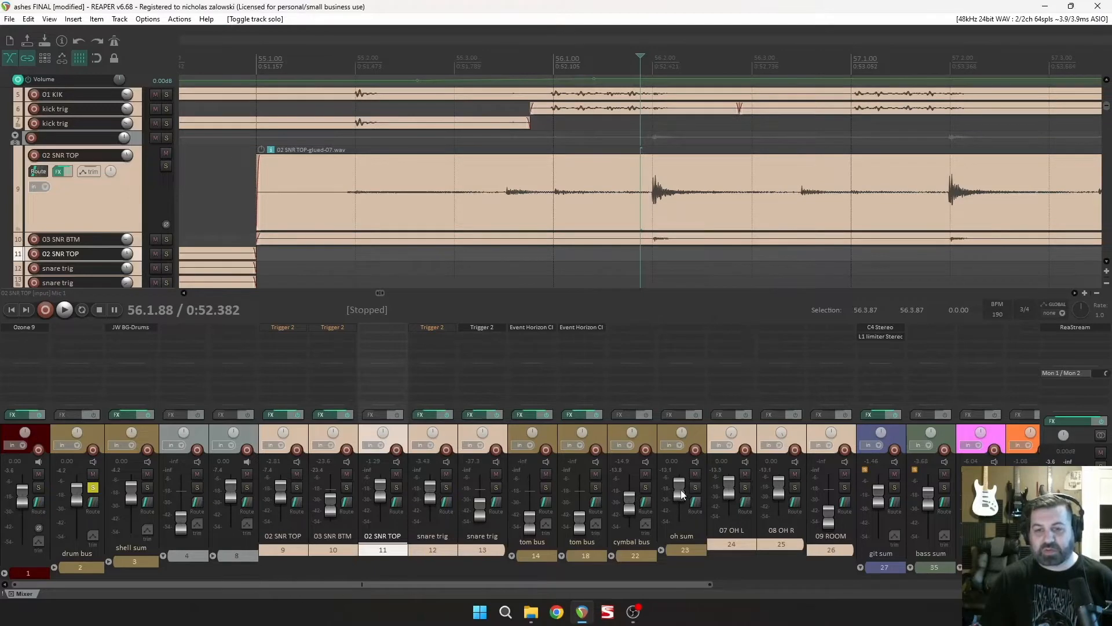
Step: Lower the volume of the snare folder track (8) all the way down
left_click_drag(799, 208, 803, 187)
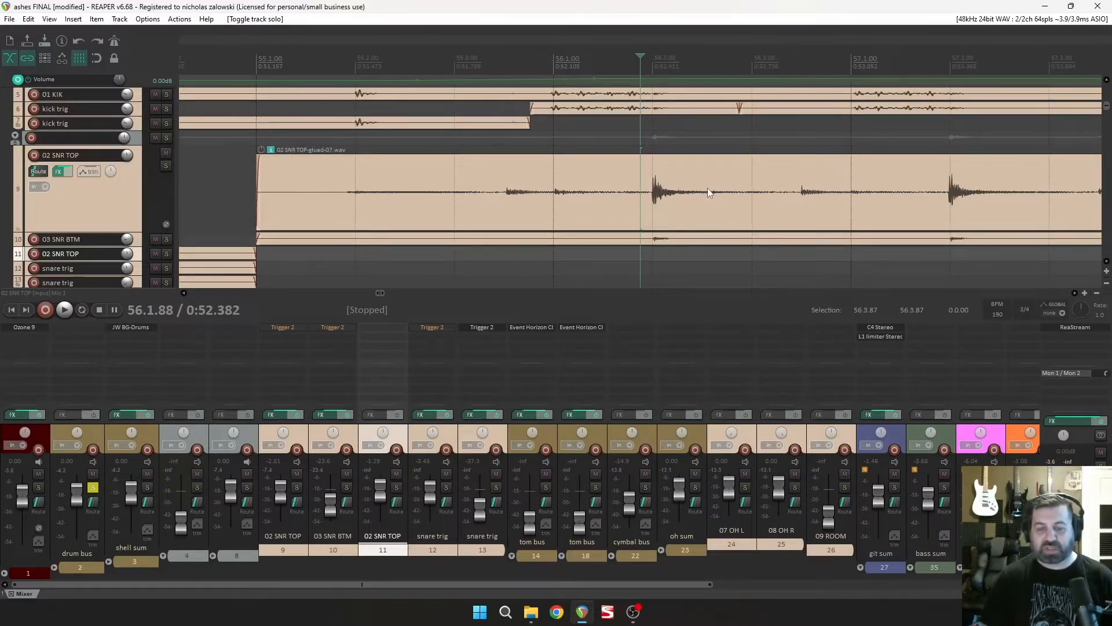
scroll(707, 187, "down", 3)
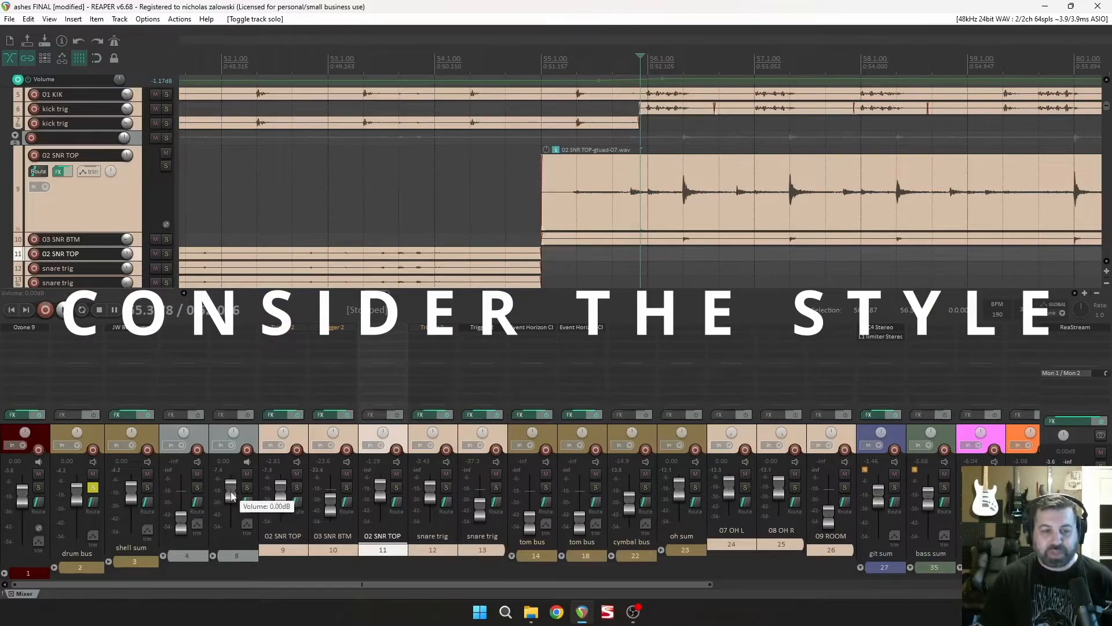
left_click_drag(232, 491, 236, 557)
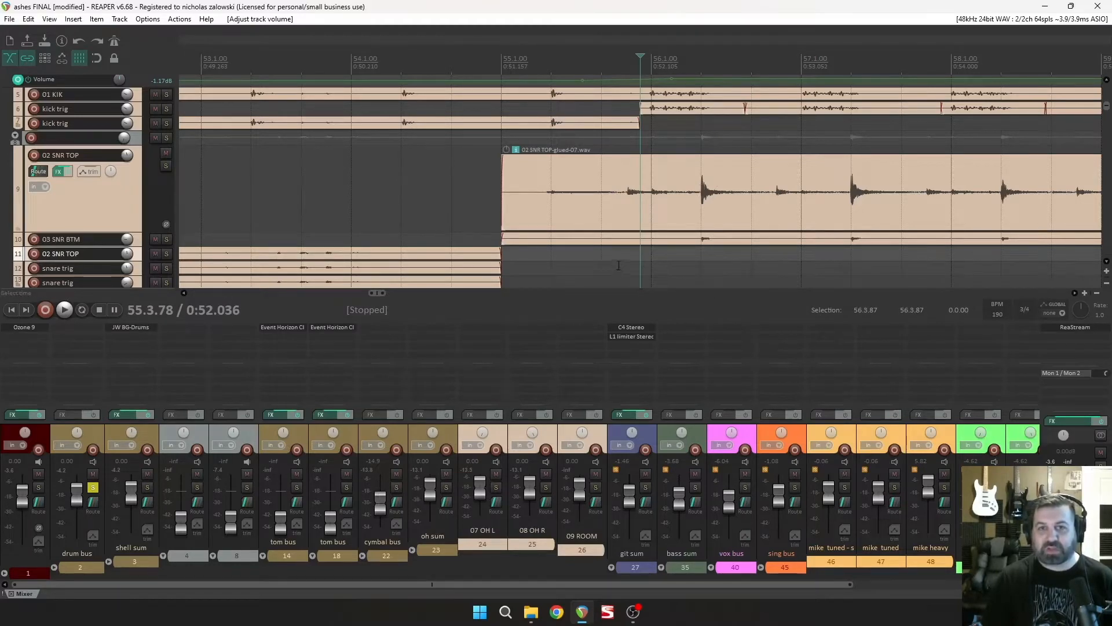
Step: Place the edit cursor just after the start of bar 55 and solo the oh sum track
scroll(3, 238, "down", 5)
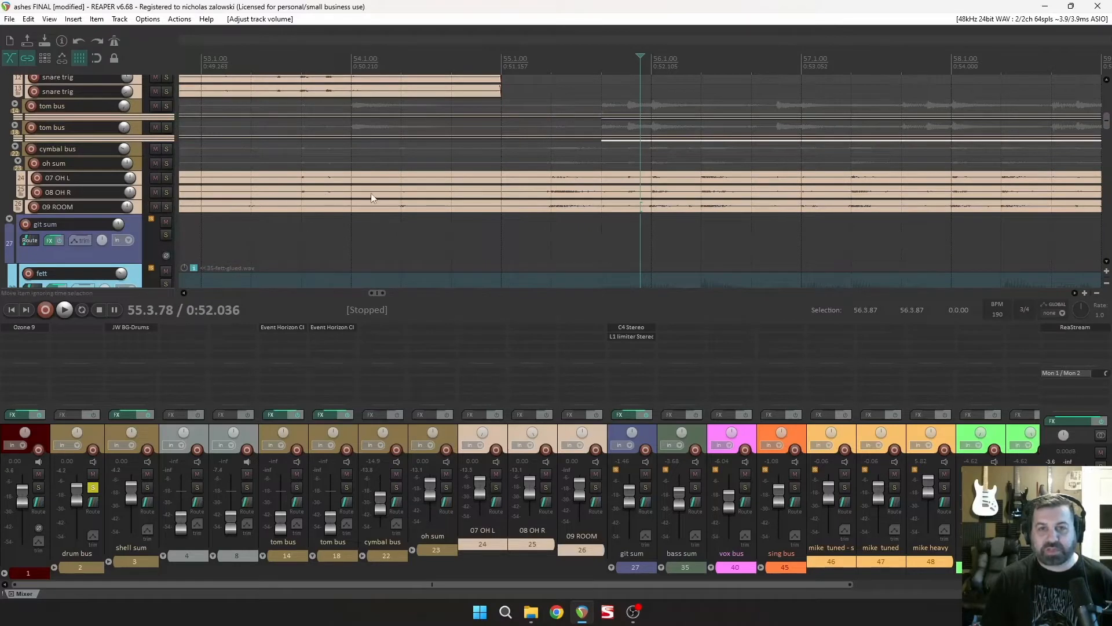
scroll(666, 195, "down", 3)
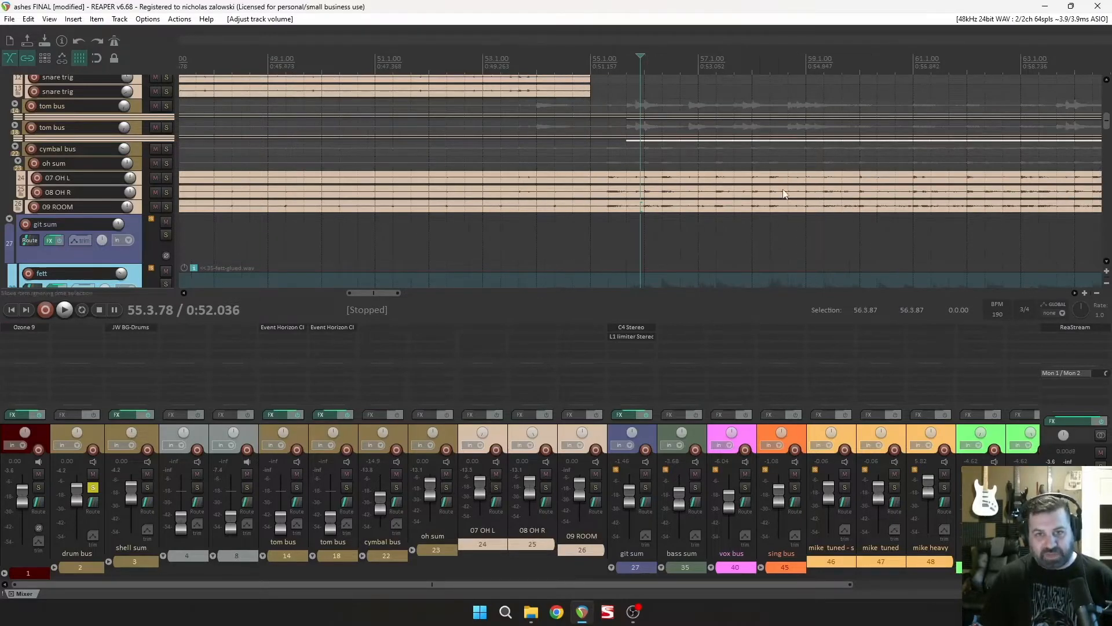
scroll(673, 257, "up", 5)
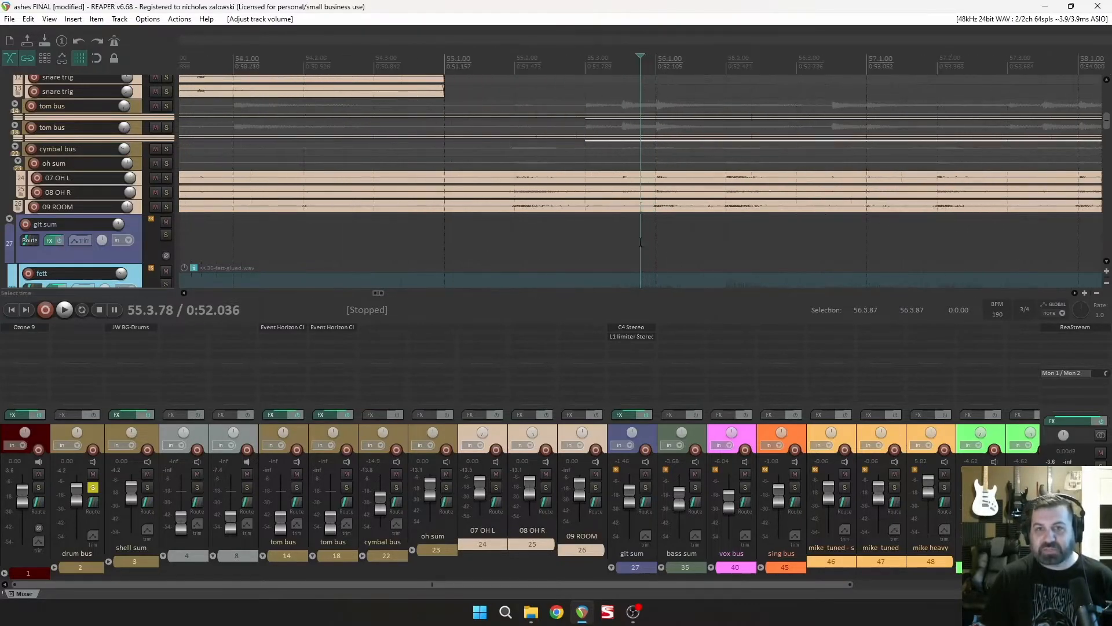
left_click(499, 72)
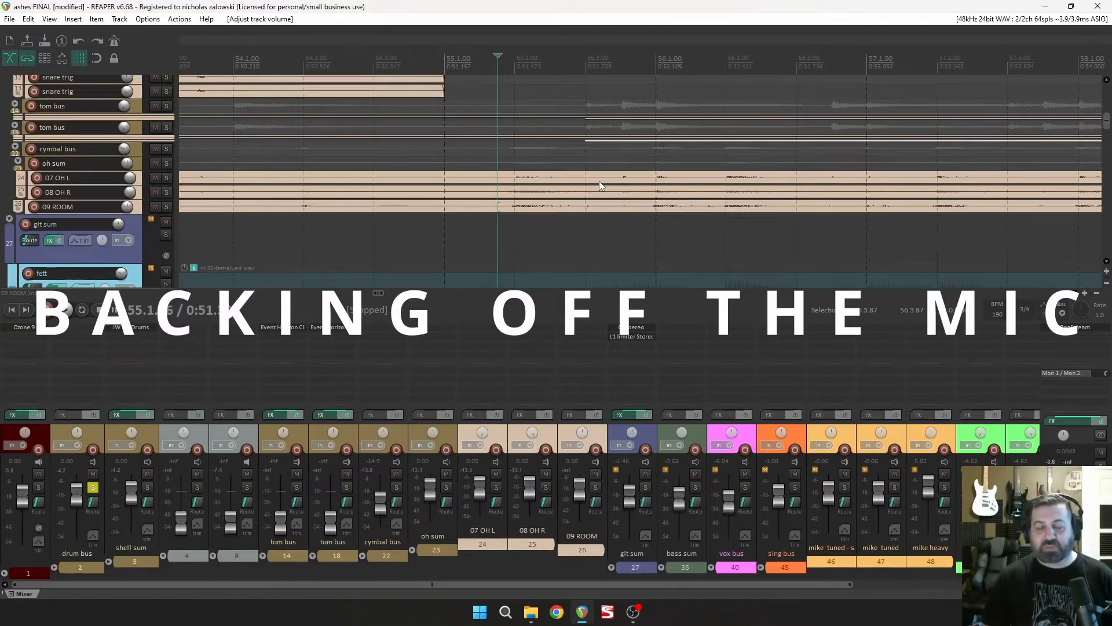
left_click(447, 488)
Step: Select the 07 OH L and 08 OH R tracks and lower their volumes together
left_click(493, 552)
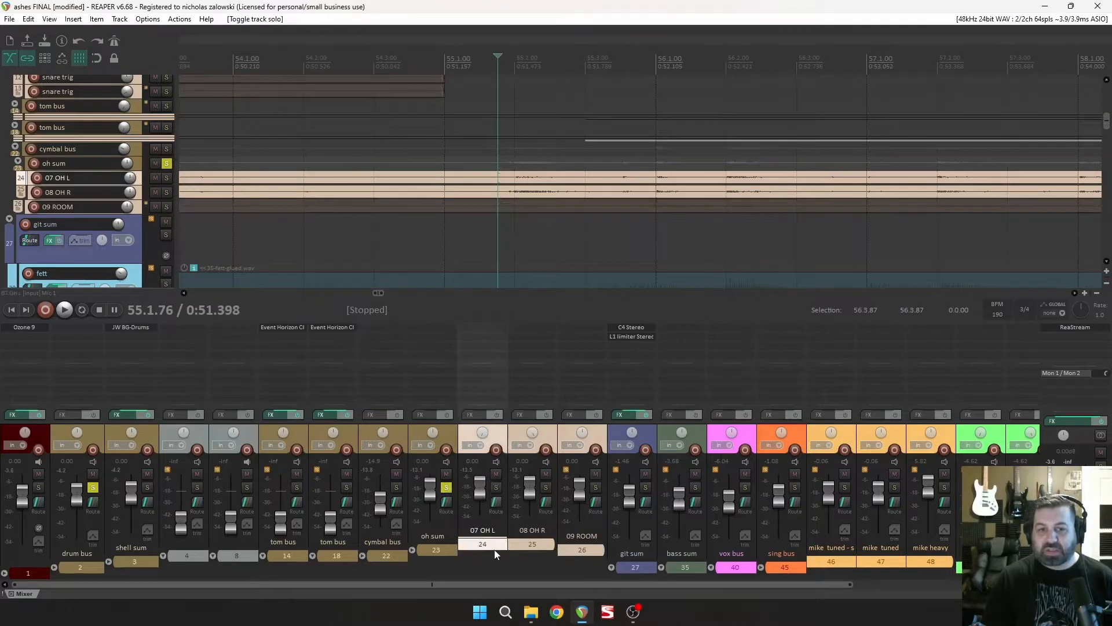
left_click(532, 545, "ctrl")
left_click_drag(530, 511, 528, 556)
Step: Make a time selection from 55.2.00 to 98.3.85 and enable repeat playback
scroll(521, 266, "down", 3)
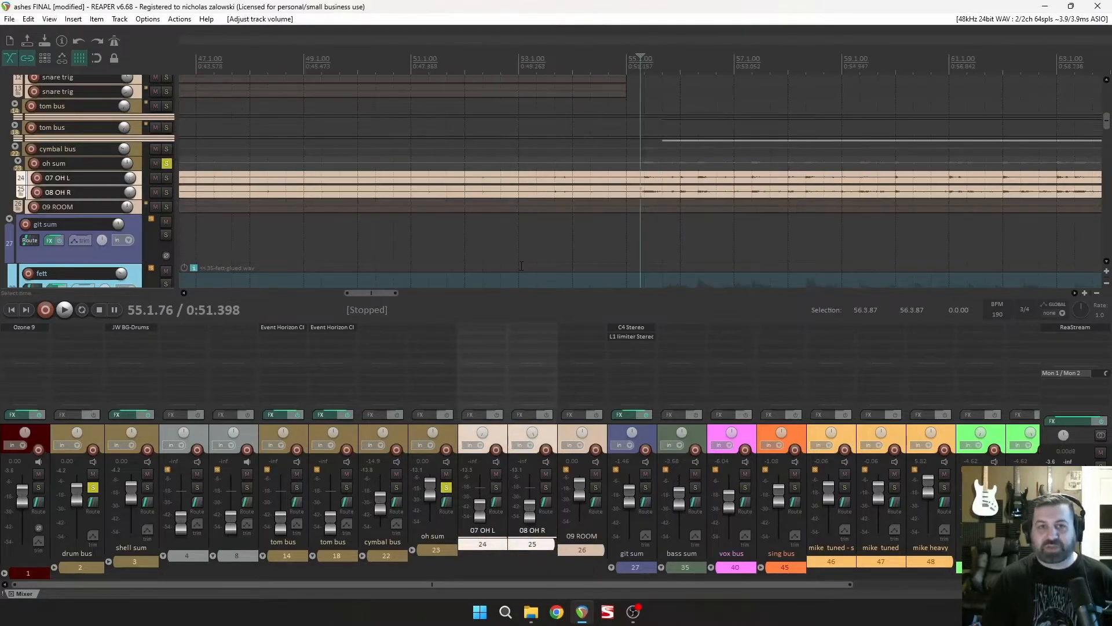
scroll(521, 266, "down", 4)
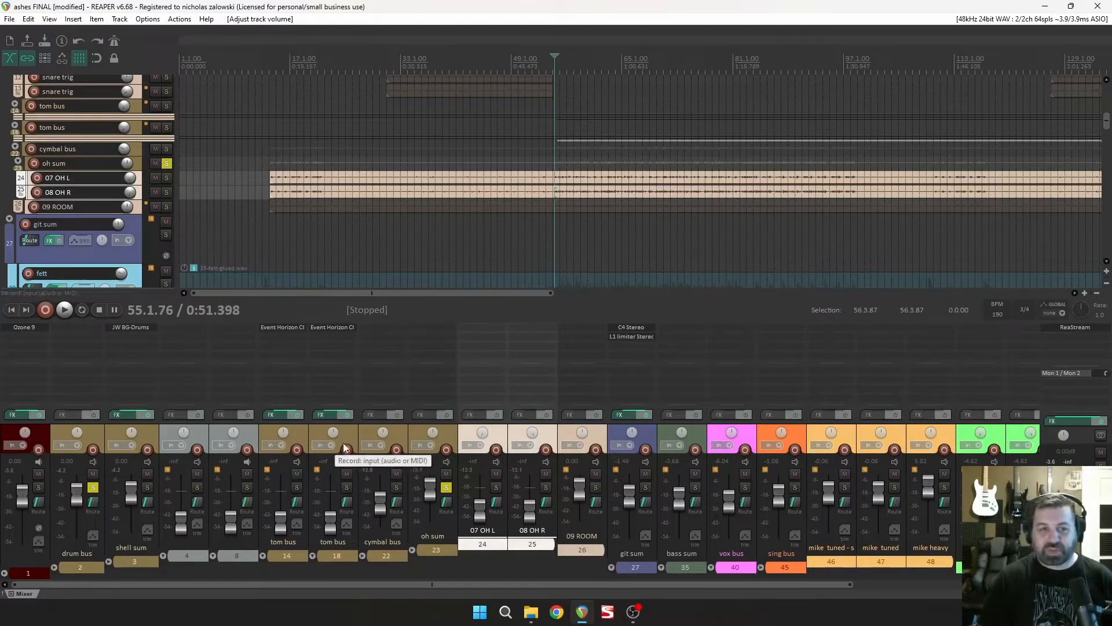
scroll(627, 244, "up", 1)
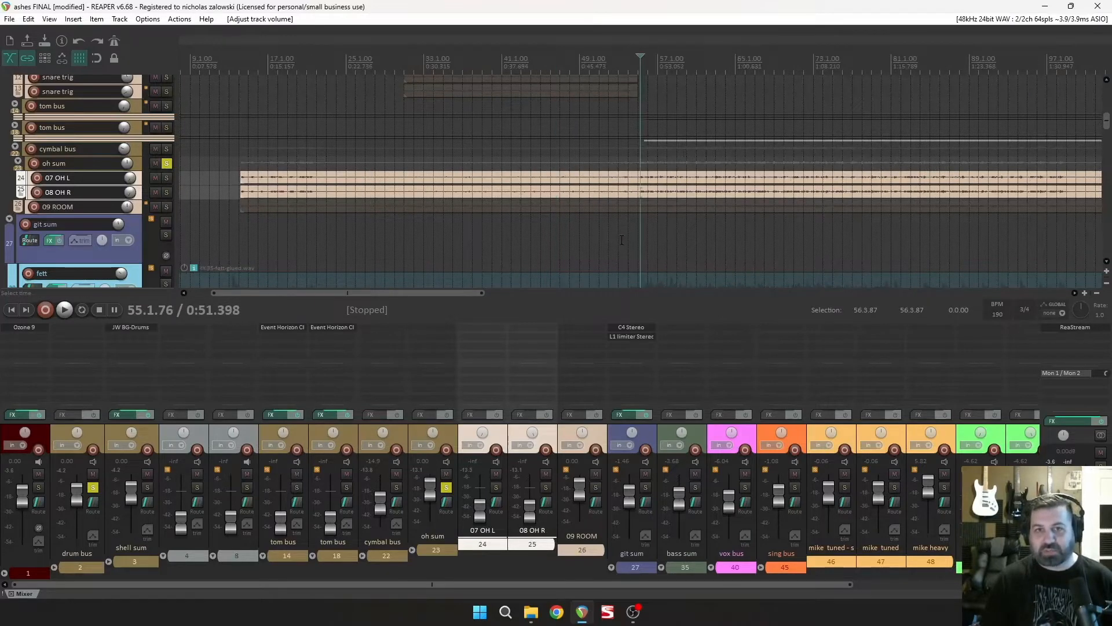
scroll(731, 197, "down", 1)
scroll(731, 197, "up", 1)
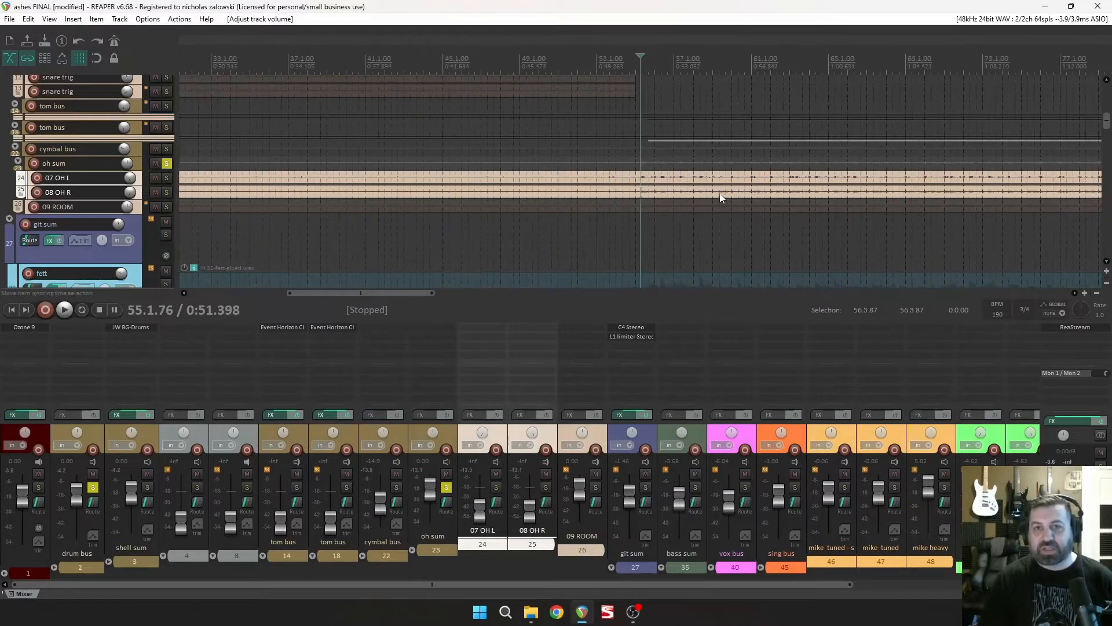
scroll(748, 197, "down", 2)
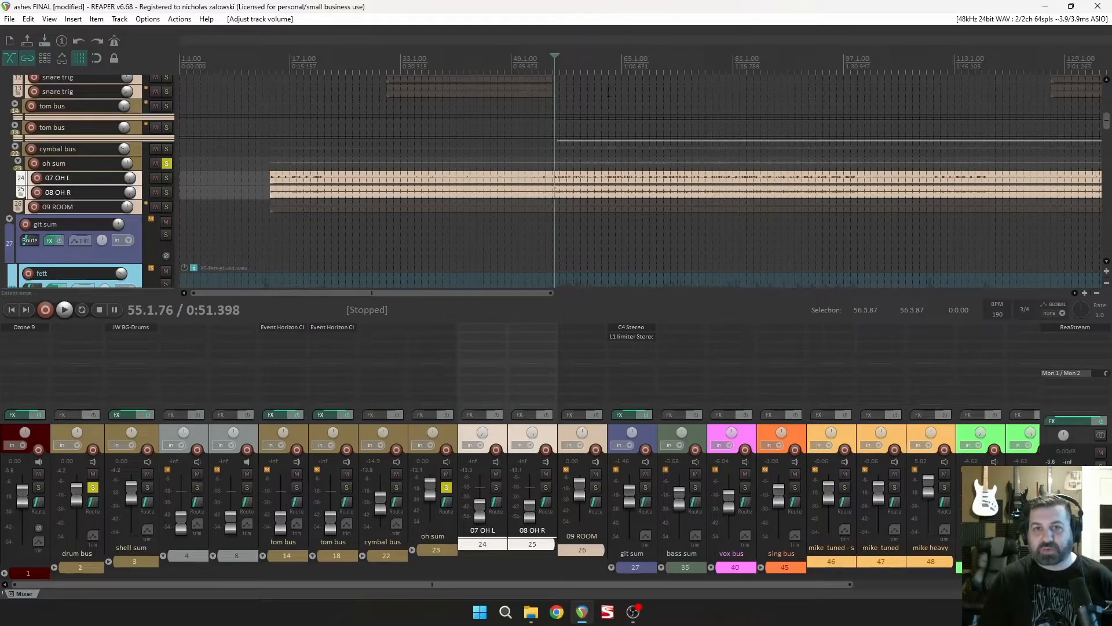
left_click_drag(554, 68, 858, 82)
left_click(82, 309)
scroll(653, 76, "up", 2)
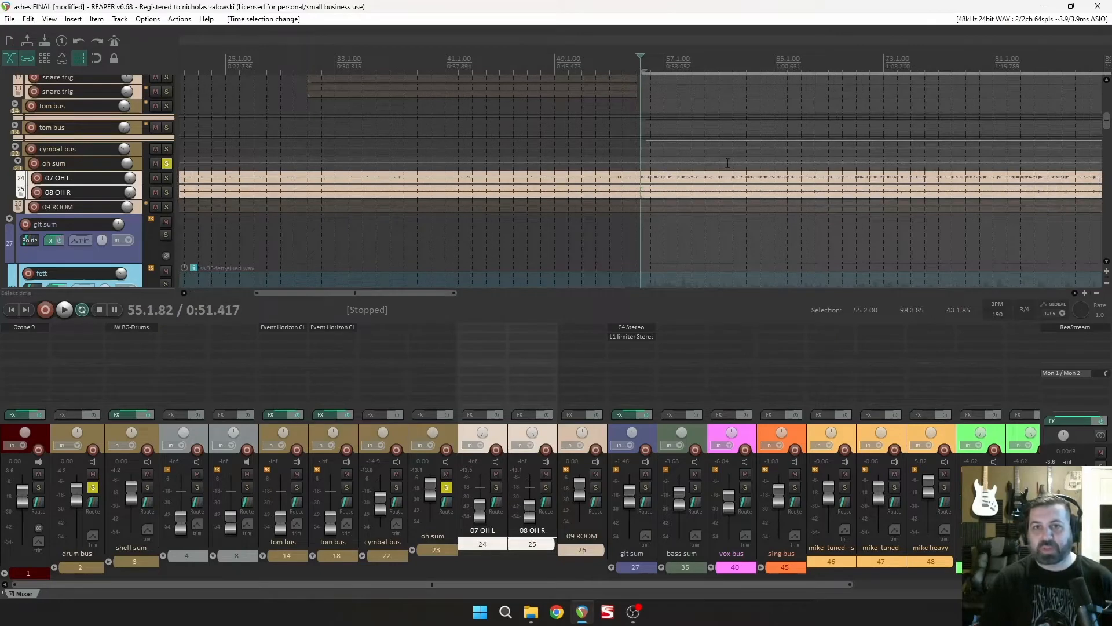
Step: During playback, pull the 09 ROOM volume down and set the 07 OH L and 08 OH R volumes to -0.85 dB
key("space")
left_click_drag(581, 495, 571, 562)
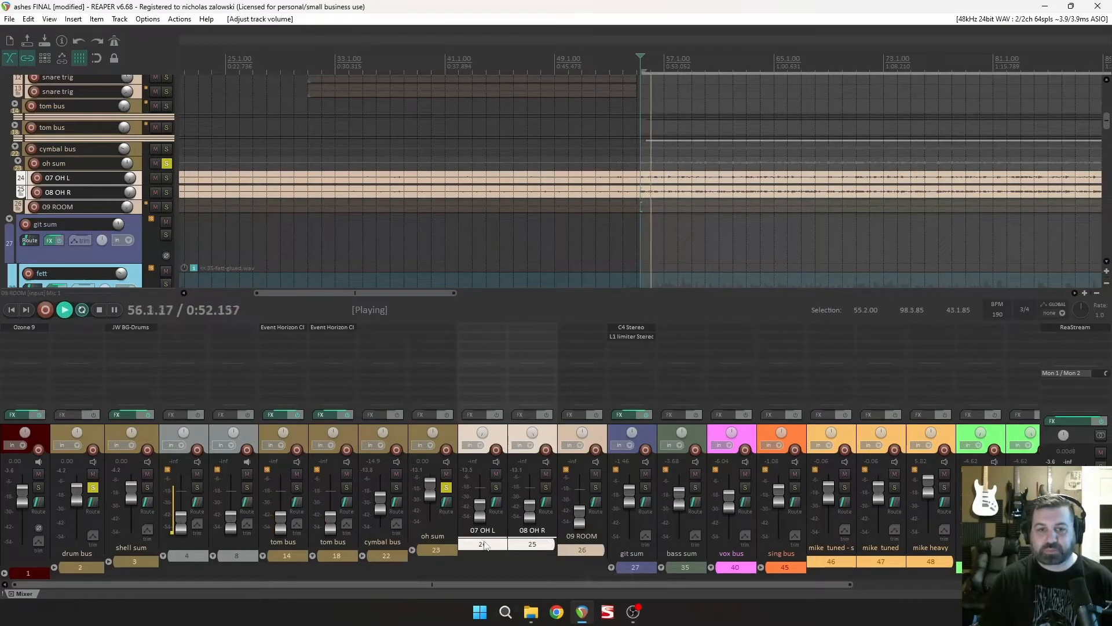
double_click(526, 519)
left_click_drag(526, 492, 528, 497)
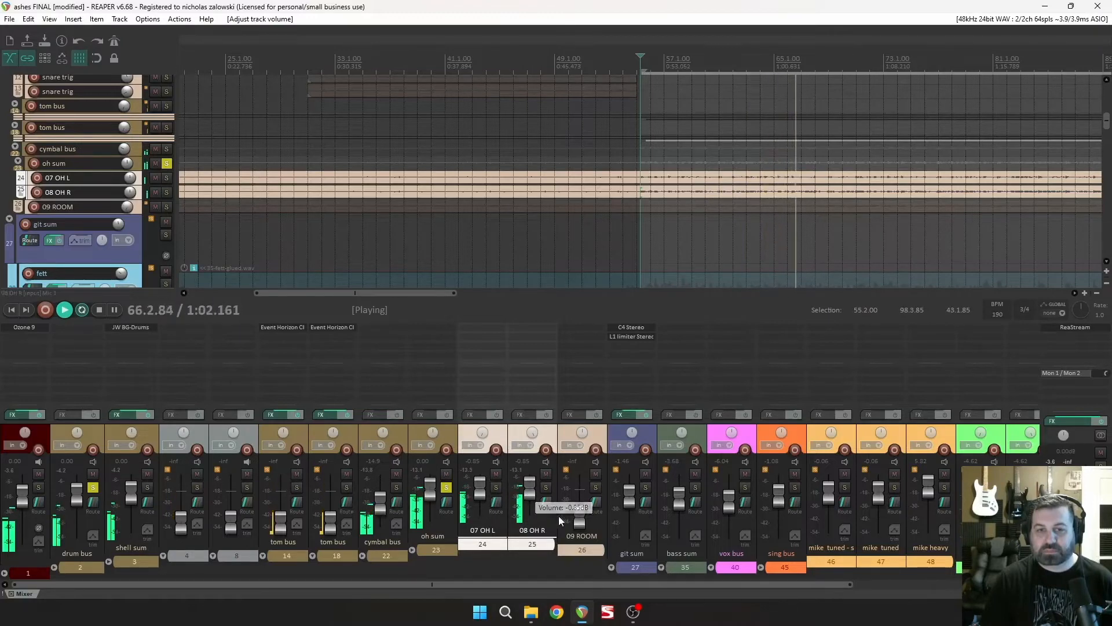
Step: Solo the 09 ROOM track, set its volume to -7.35 dB during playback, and stop playback
left_click_drag(580, 523, 580, 497)
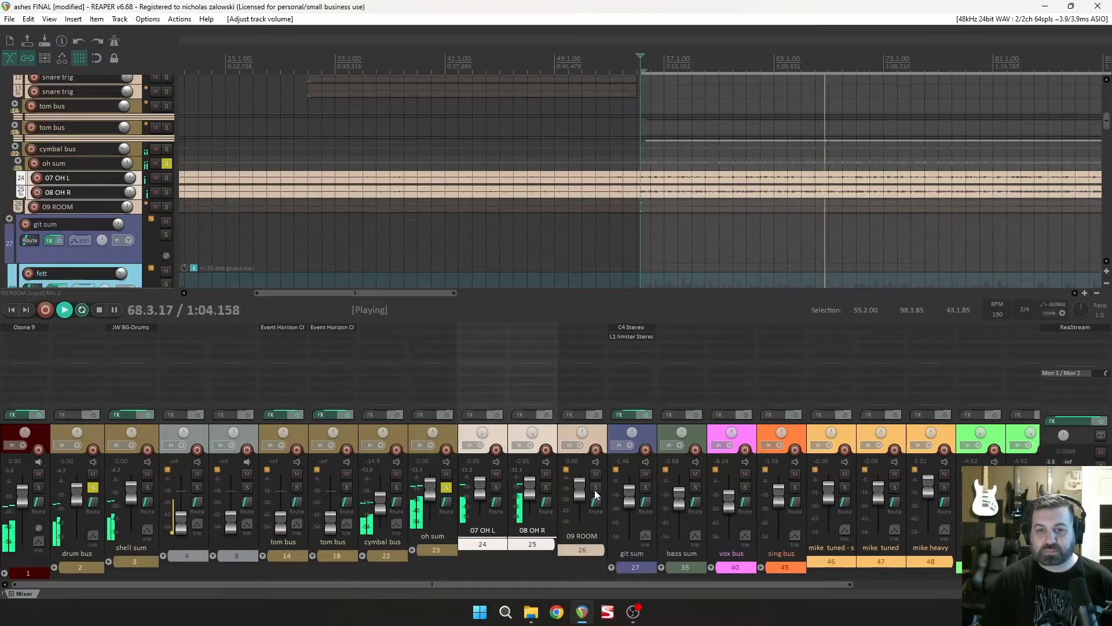
left_click(595, 487)
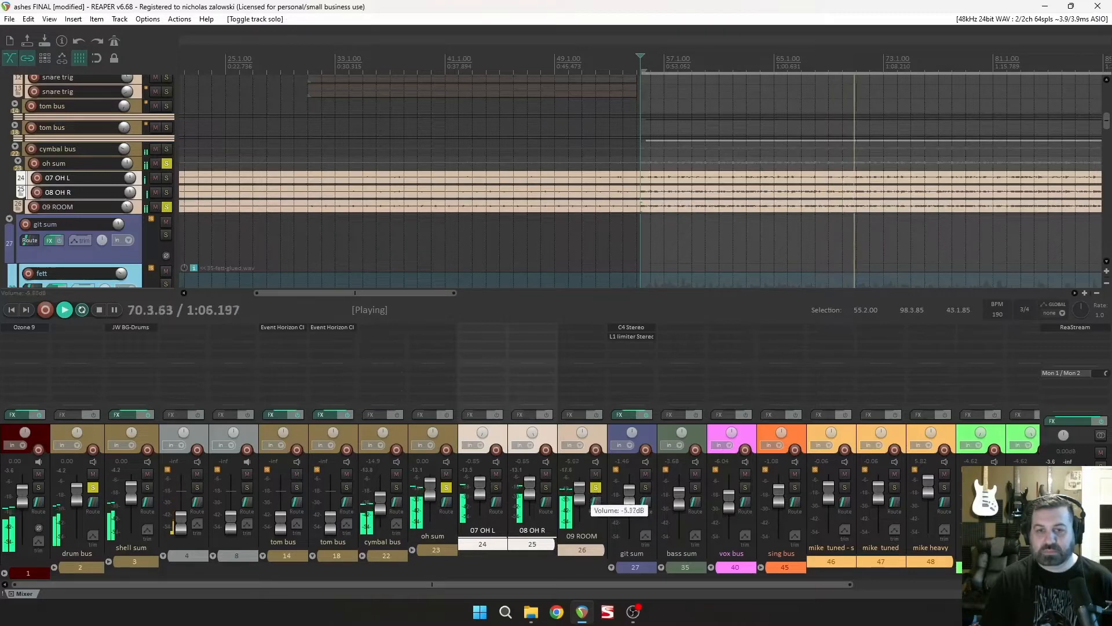
scroll(579, 491, "down", 3)
scroll(580, 491, "down", 1)
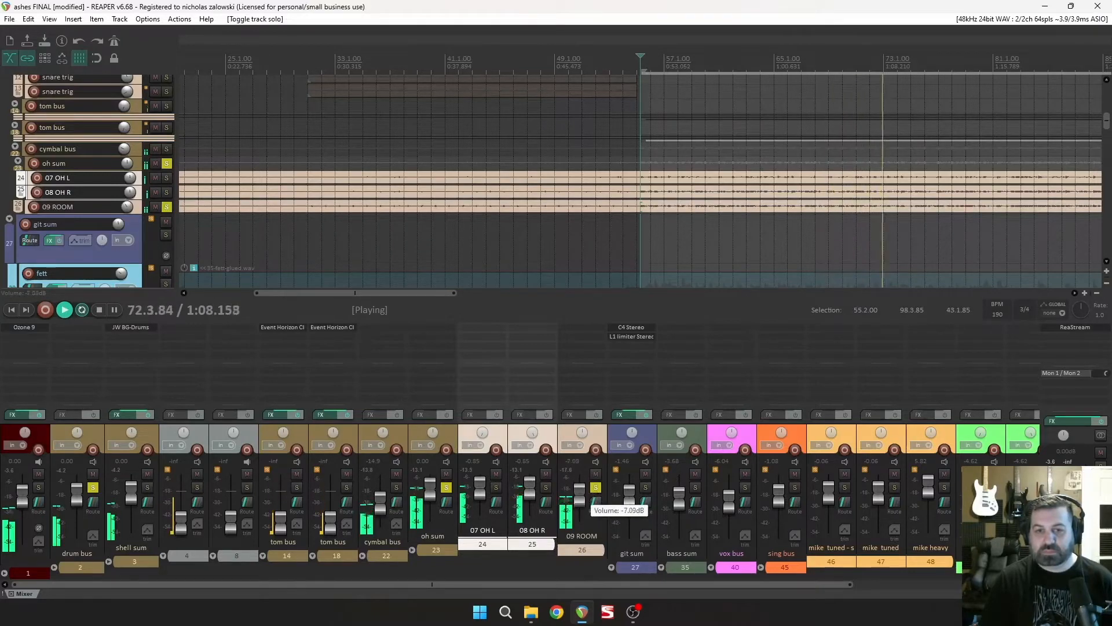
left_click_drag(579, 494, 579, 500)
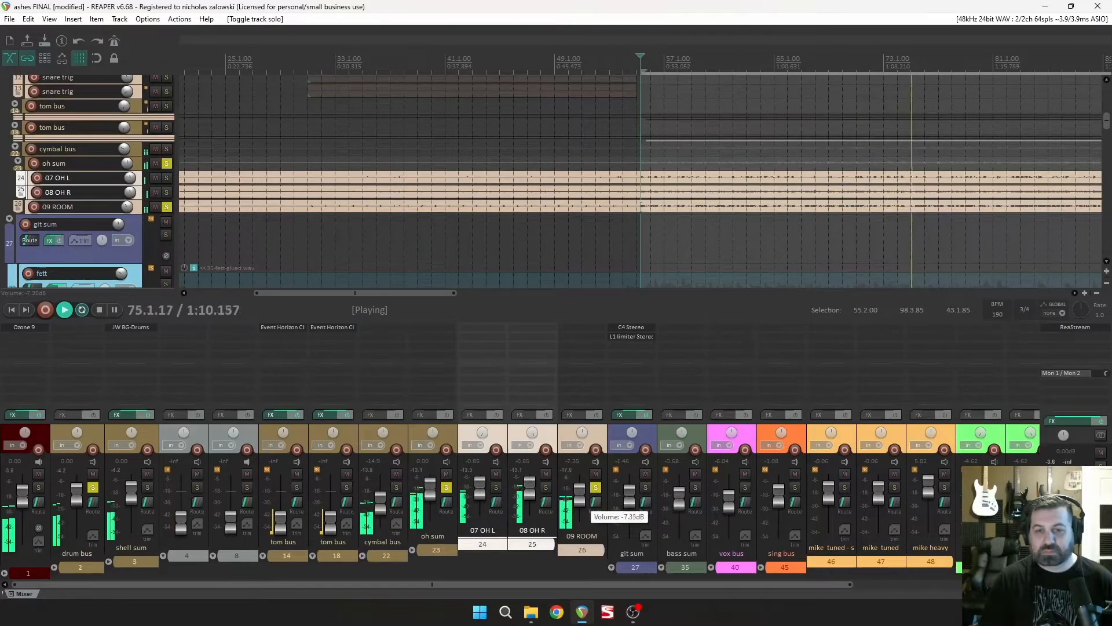
key("space")
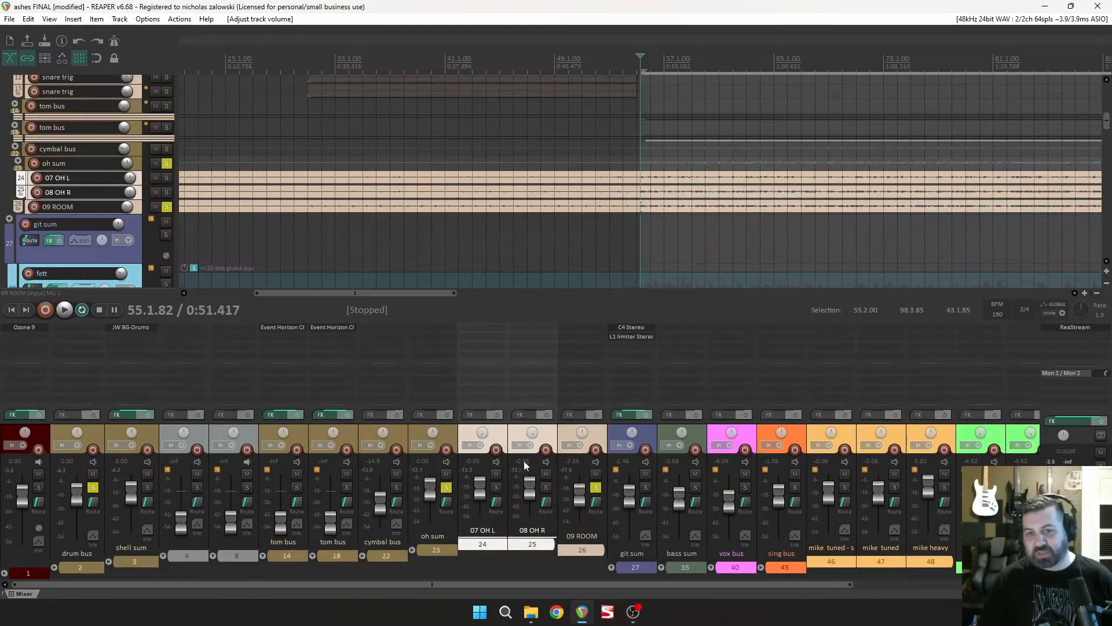
Step: Expand the snare folder (8) to solo the 02 SNR TOP track (9) and remove its Trigger 2 effect
left_click(482, 432)
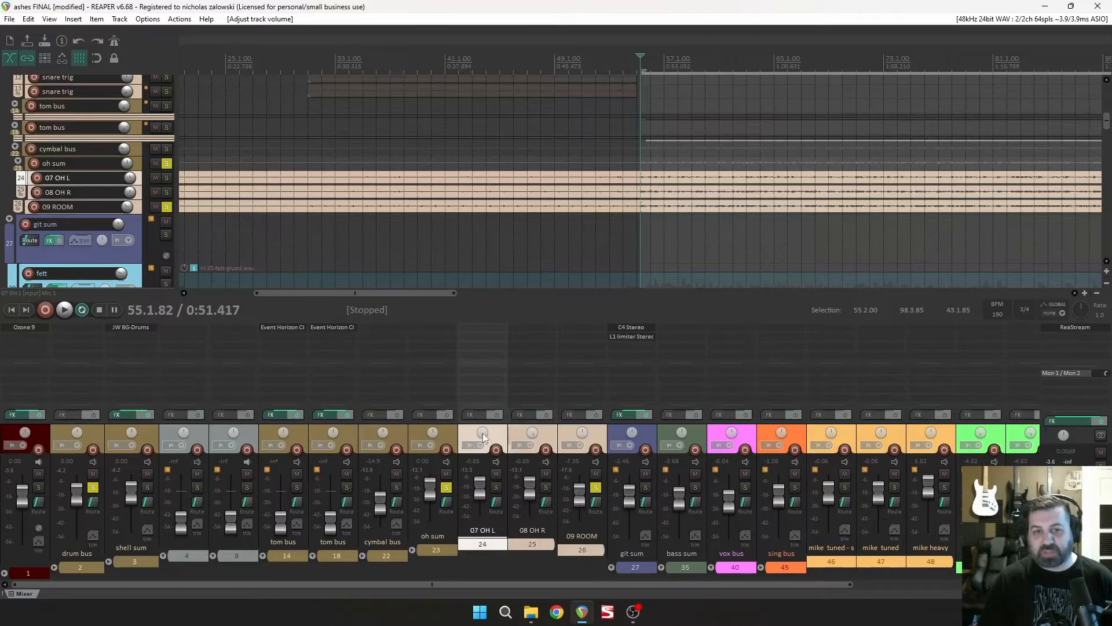
left_click(212, 556)
left_click(296, 488)
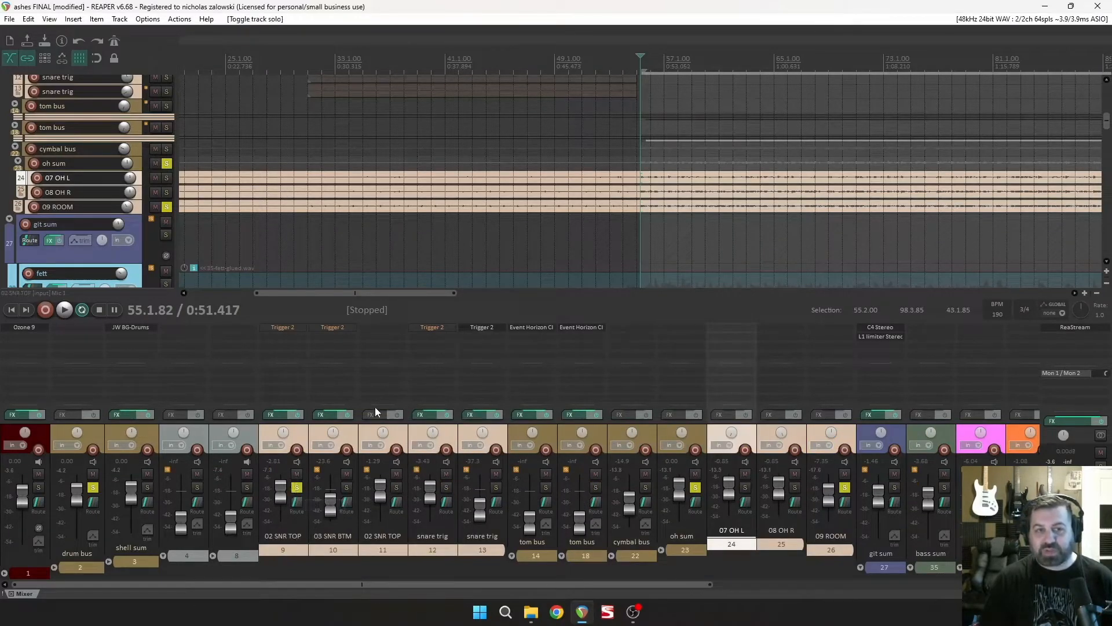
left_click(291, 328, "alt")
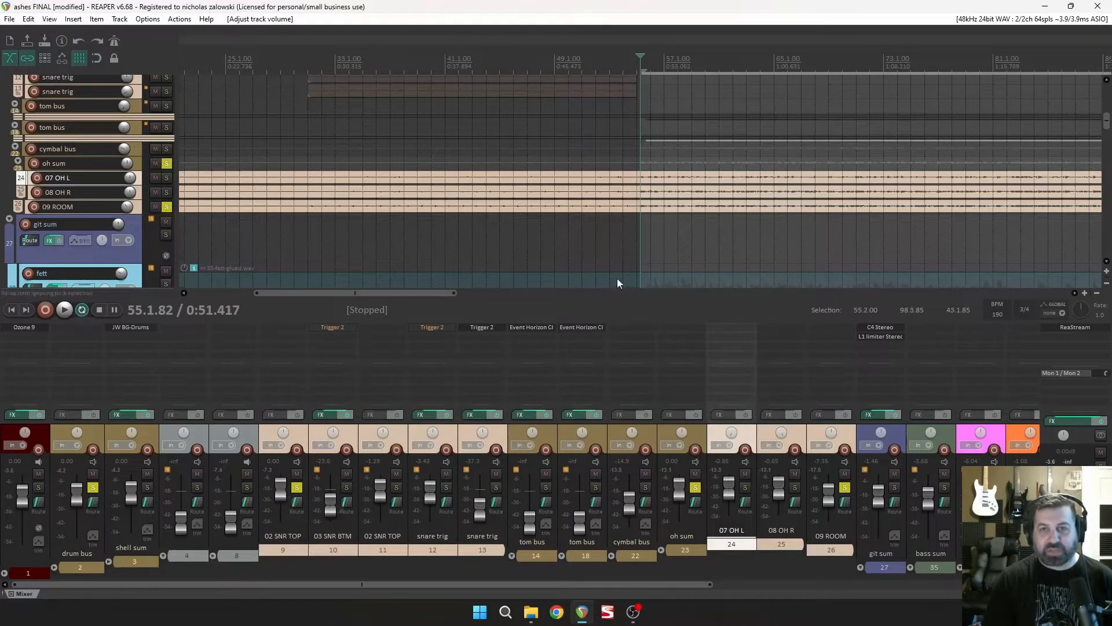
Step: Enlarge the 02 SNR TOP track (9) in the arrangement and examine its waveform from bar 55 onward
scroll(613, 283, "down", 10)
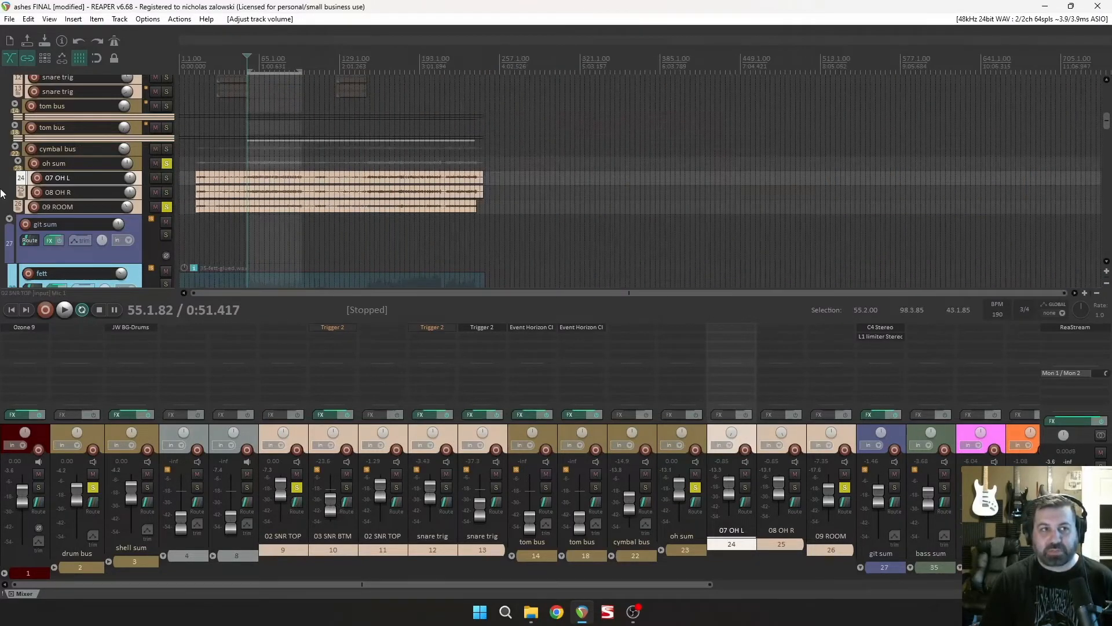
scroll(1, 193, "up", 5)
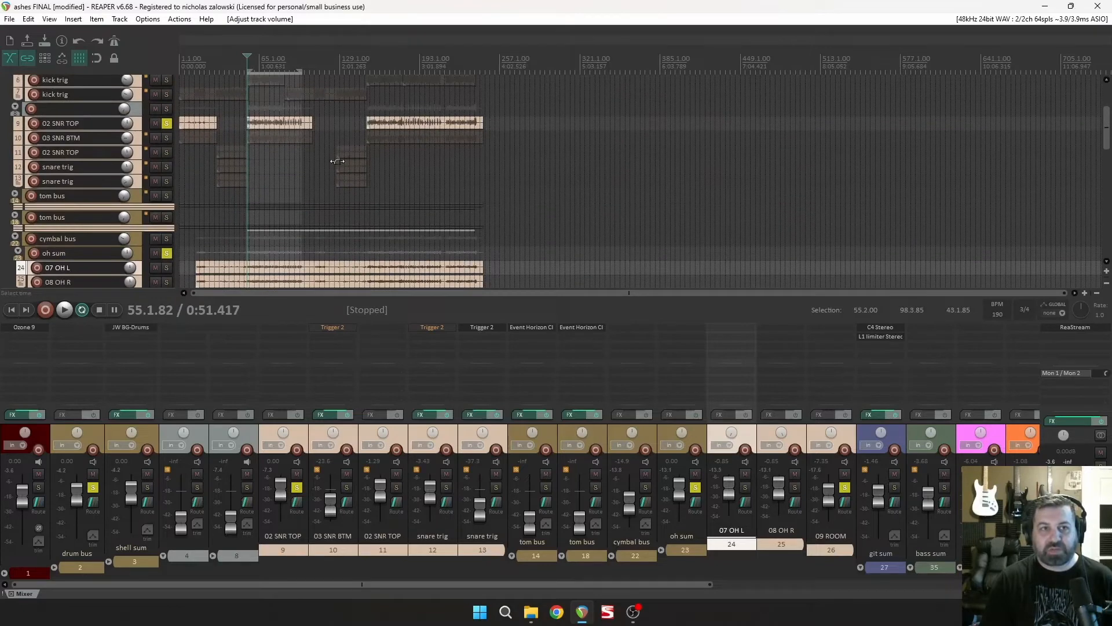
scroll(356, 147, "up", 10)
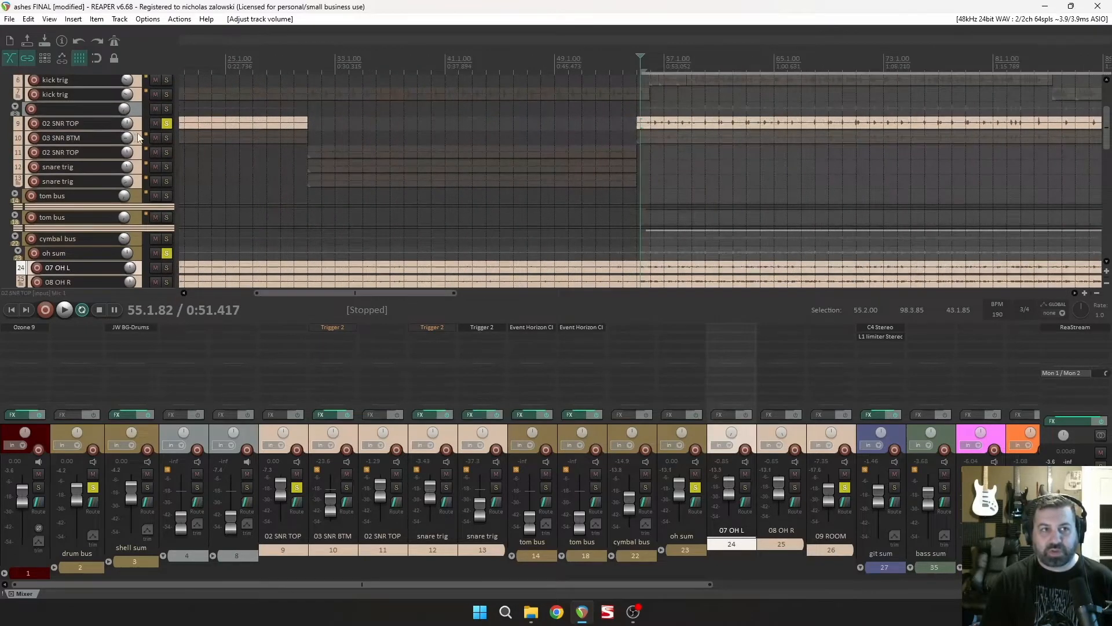
left_click_drag(138, 130, 138, 209)
scroll(681, 204, "down", 3)
scroll(677, 205, "up", 4)
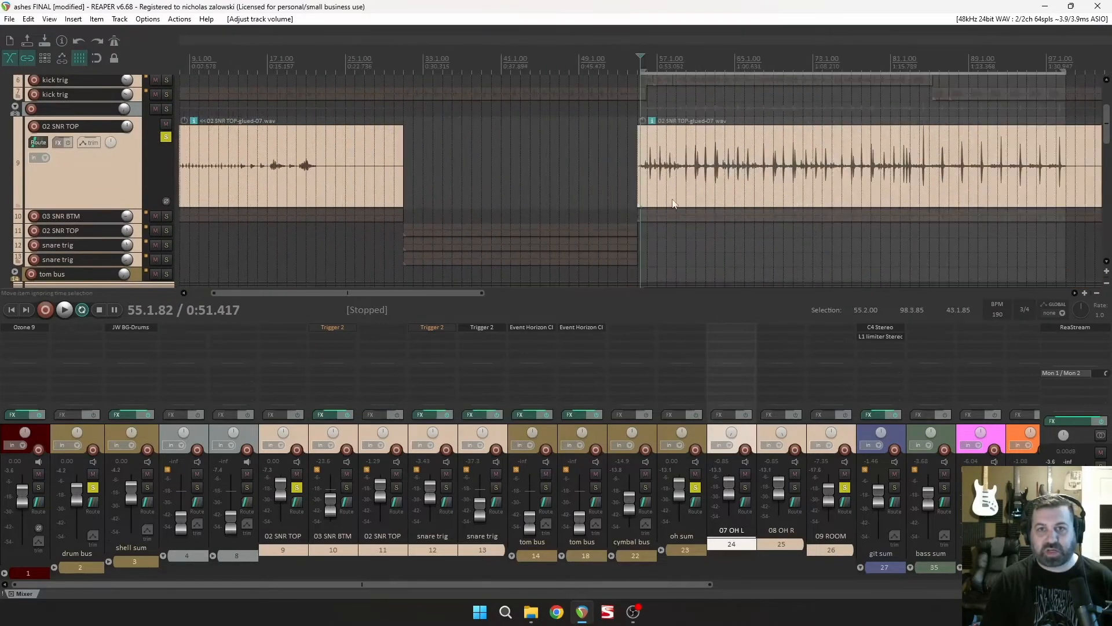
scroll(669, 197, "down", 2)
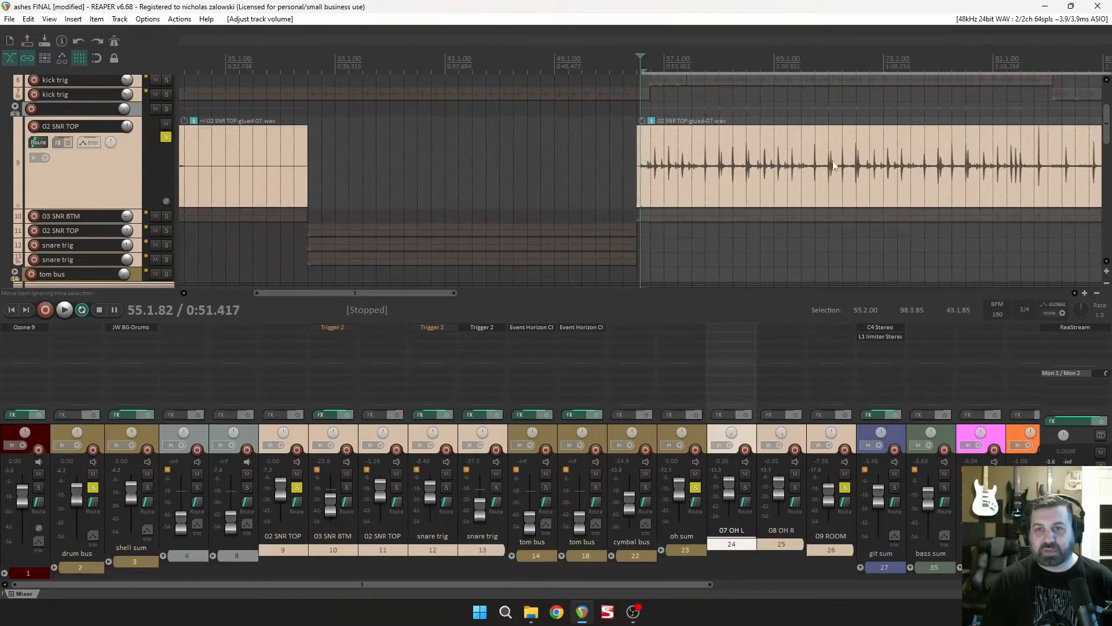
scroll(808, 177, "down", 6)
scroll(663, 180, "up", 4)
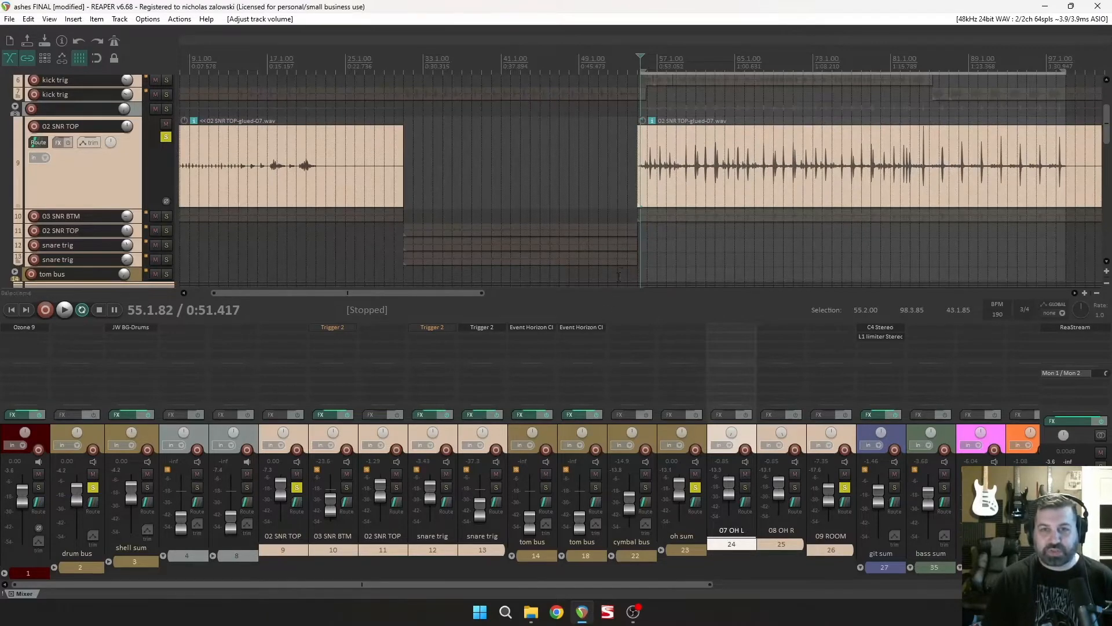
scroll(696, 235, "up", 2)
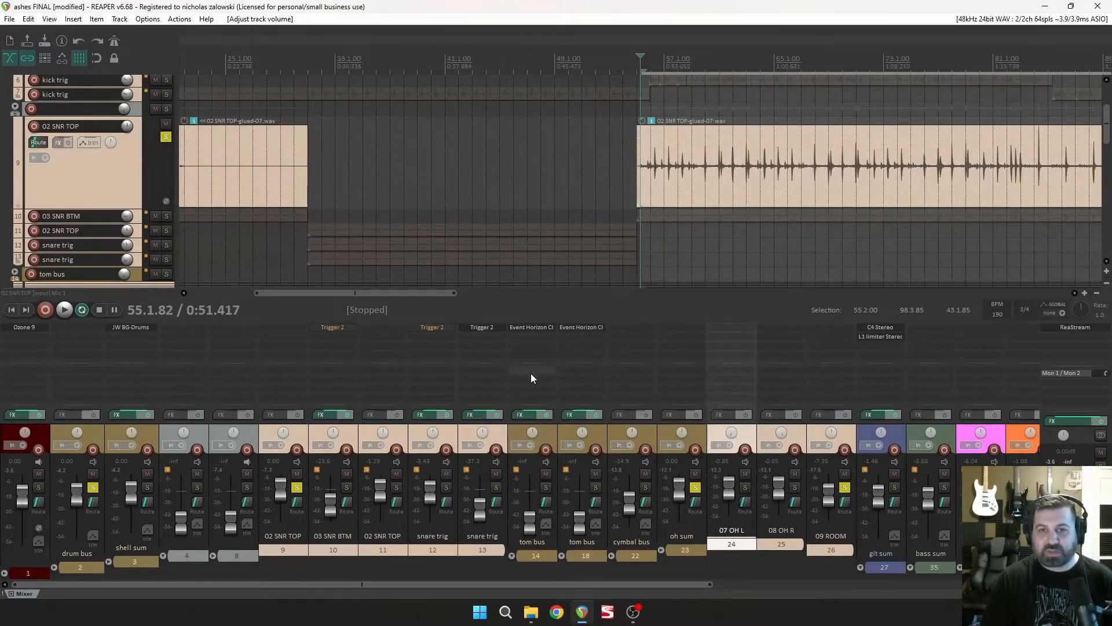
Step: Raise the snare folder track (8) volume to -7.51 dB during playback, and stop playback
key("space")
mouse_move(229, 526)
left_mouse_down()
mouse_move(230, 496)
mouse_move(231, 507)
left_mouse_up()
key("space")
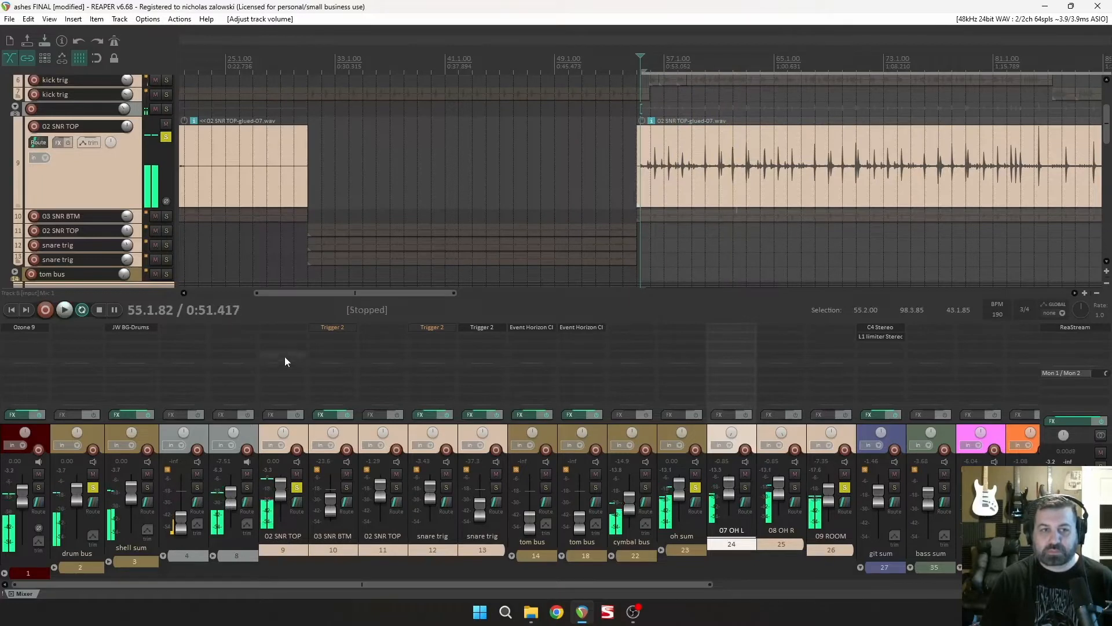
Step: Add the VST3 Pro-Q 3 (FabFilter) effect to the snare folder track (8)
double_click(250, 330)
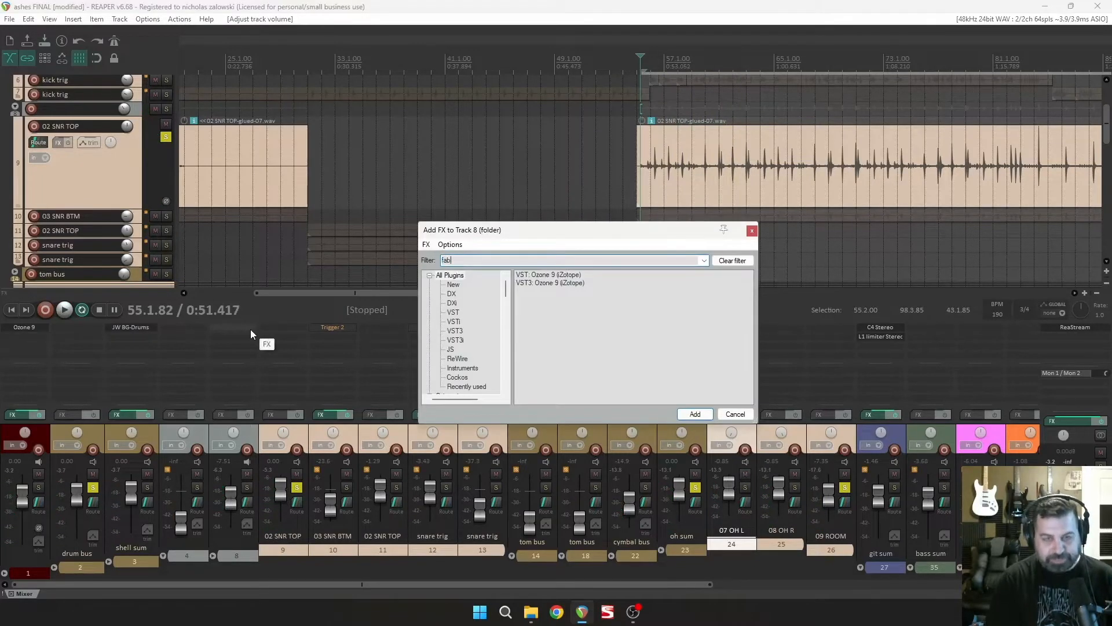
type("fab")
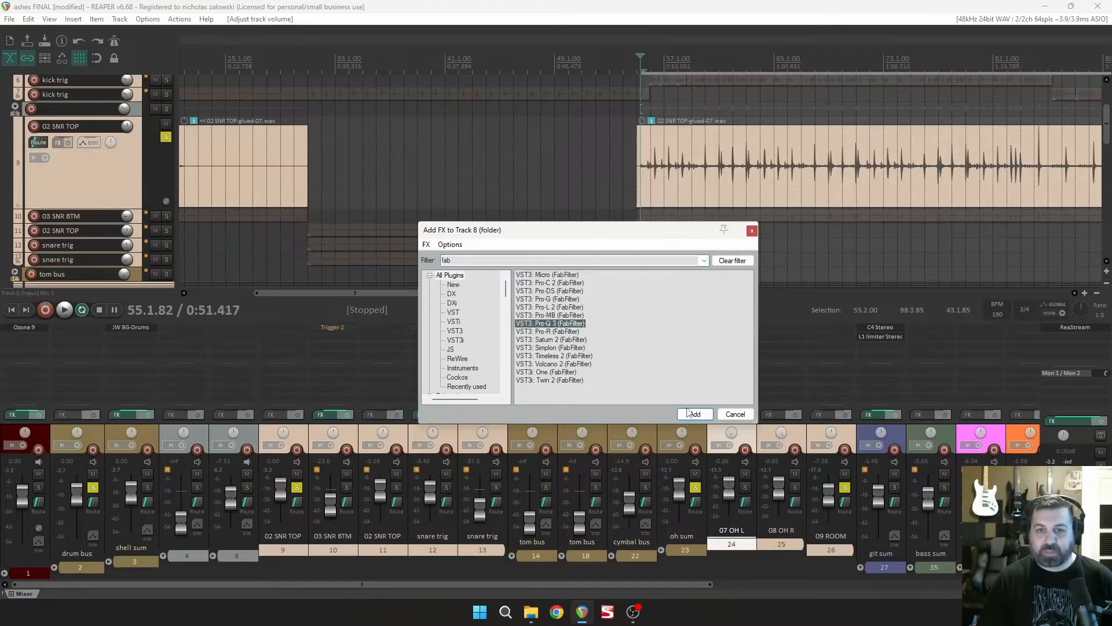
left_click(693, 414)
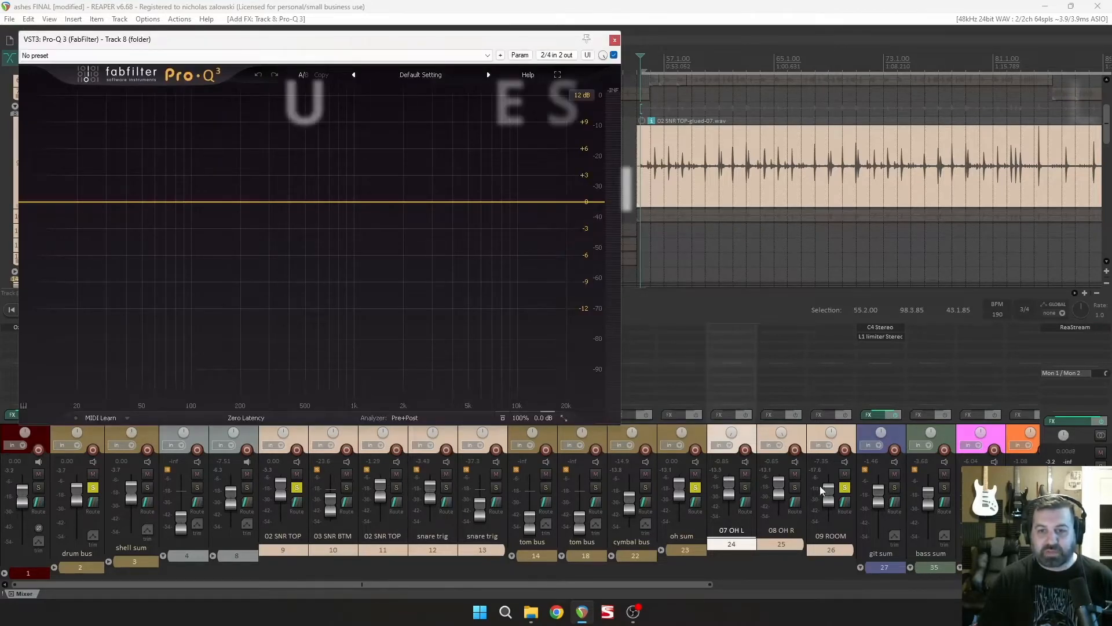
Step: Unsolo the overhead and room tracks, then add a 12 dB/oct high cut at about 1058 Hz to the snare EQ during playback
left_click(845, 488)
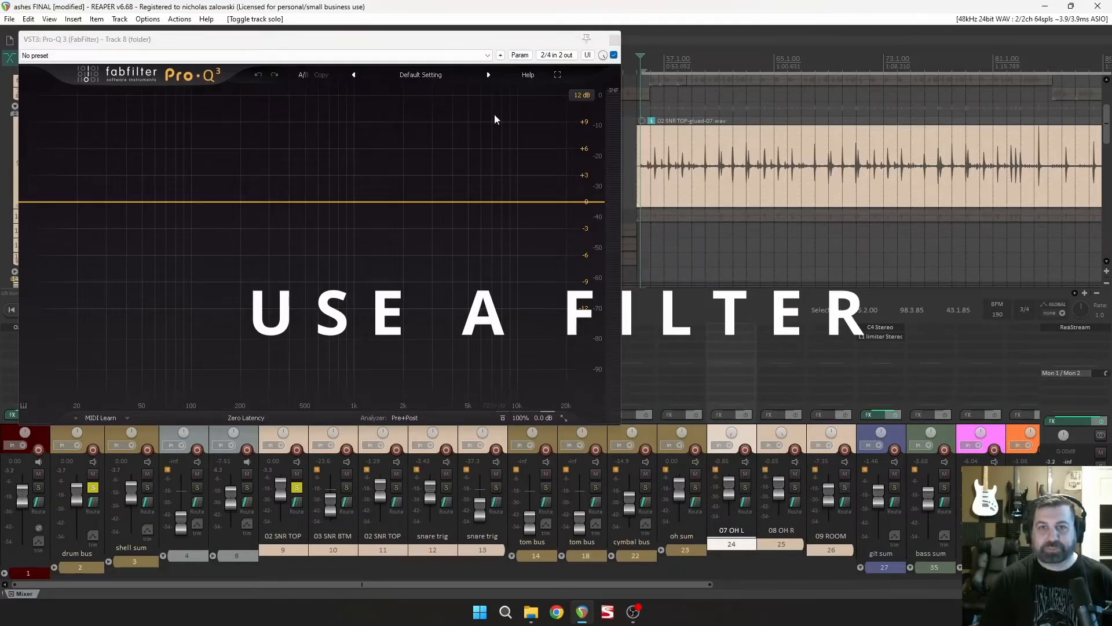
key("space")
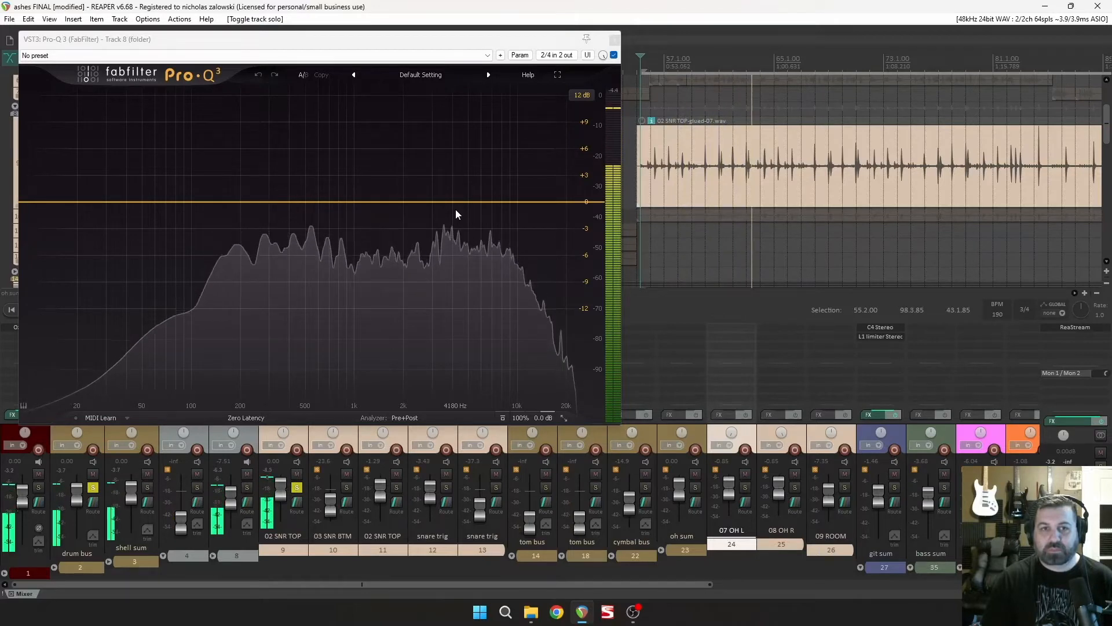
mouse_move(435, 200)
left_mouse_down()
mouse_move(433, 191)
mouse_move(436, 203)
left_mouse_up()
left_click_drag(581, 202, 438, 202)
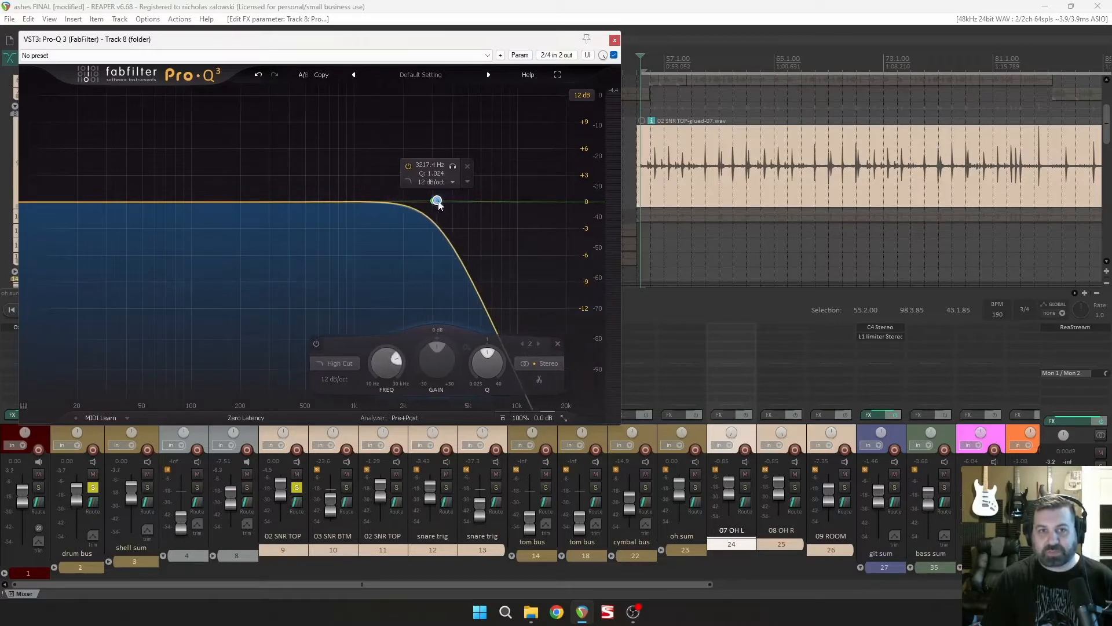
key("space")
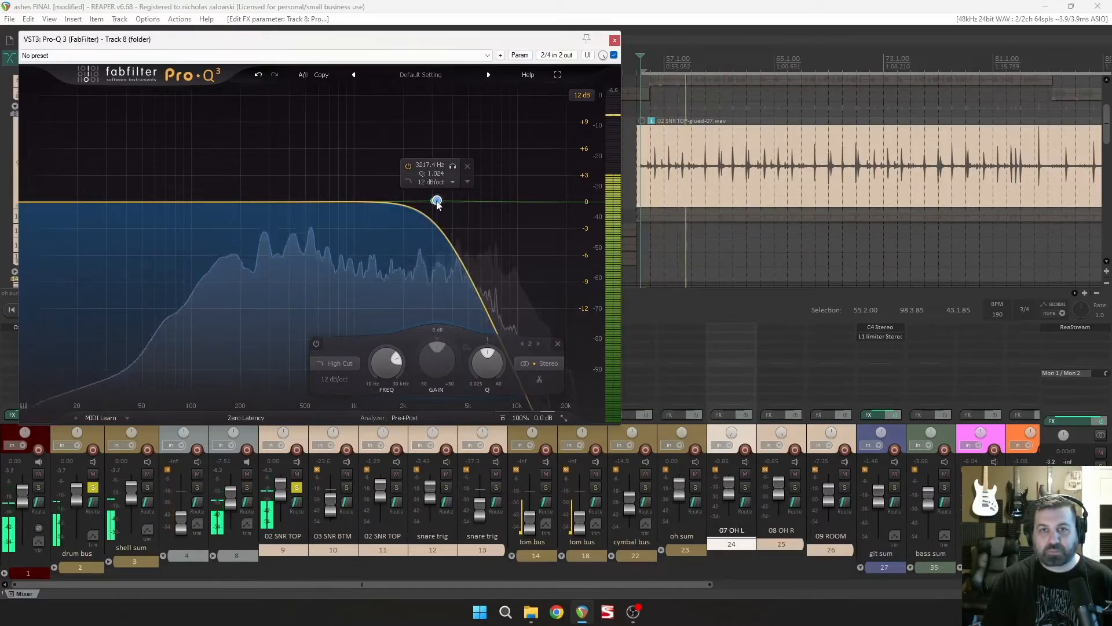
left_click_drag(437, 202, 356, 204)
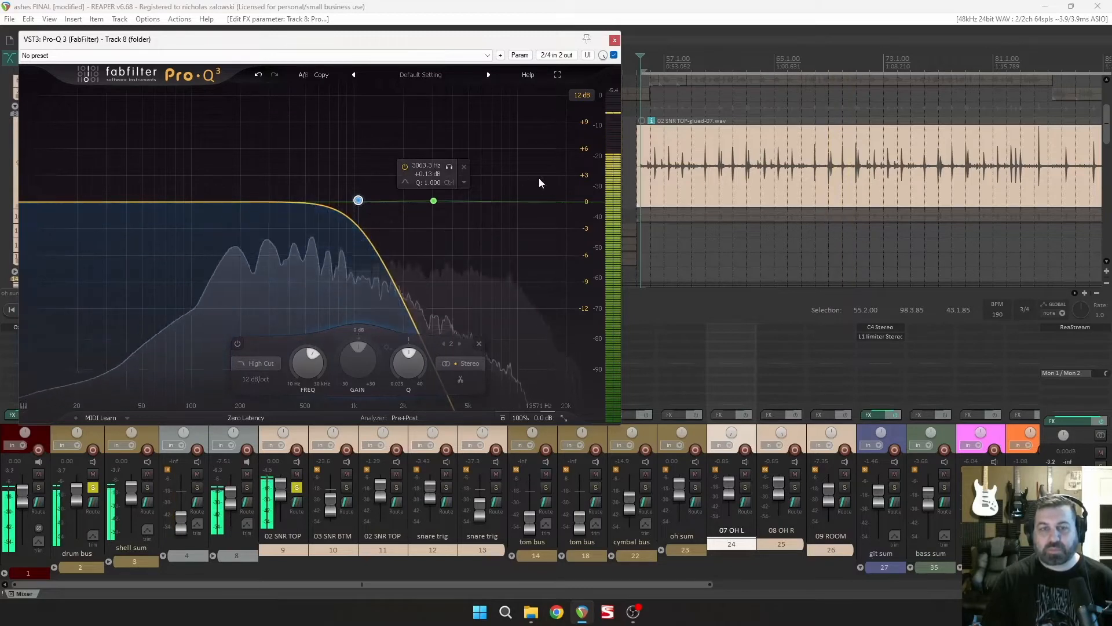
Step: Add a low cut at about 100 Hz to the snare EQ and delete the stray bell band near 3 kHz
left_click(51, 241)
left_click_drag(50, 241, 192, 211)
scroll(190, 236, "down", 1)
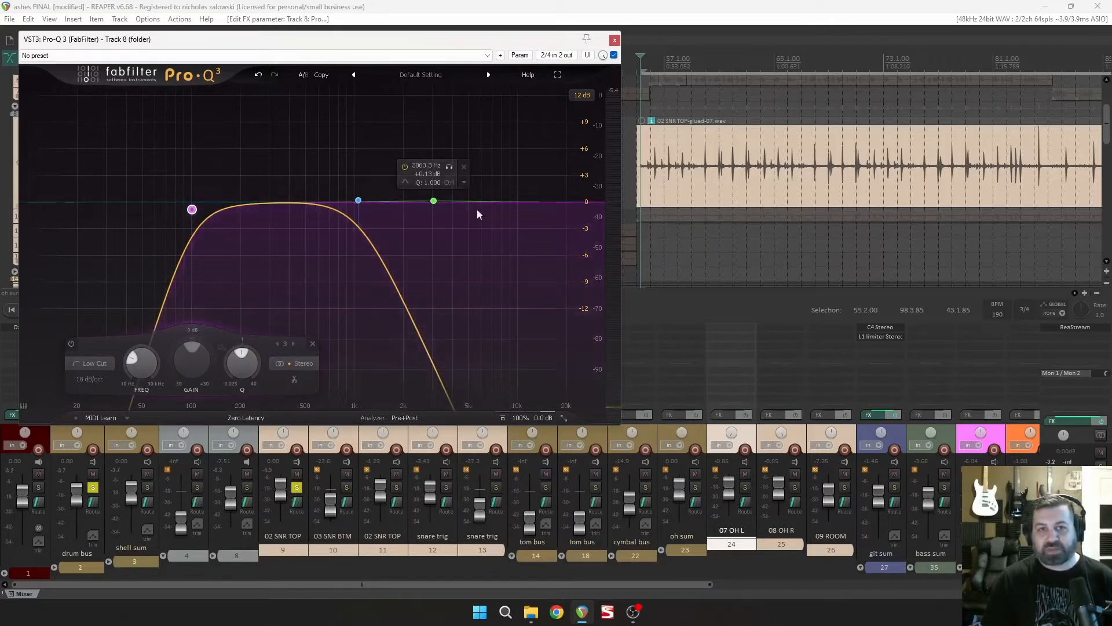
right_click(433, 201)
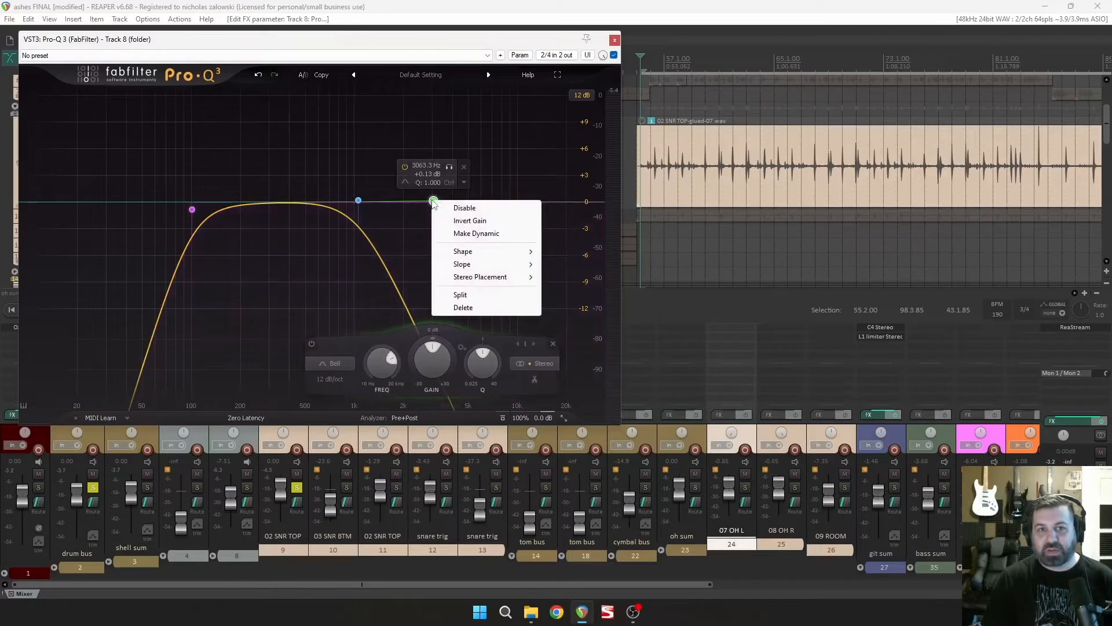
left_click(463, 207)
left_click(464, 166)
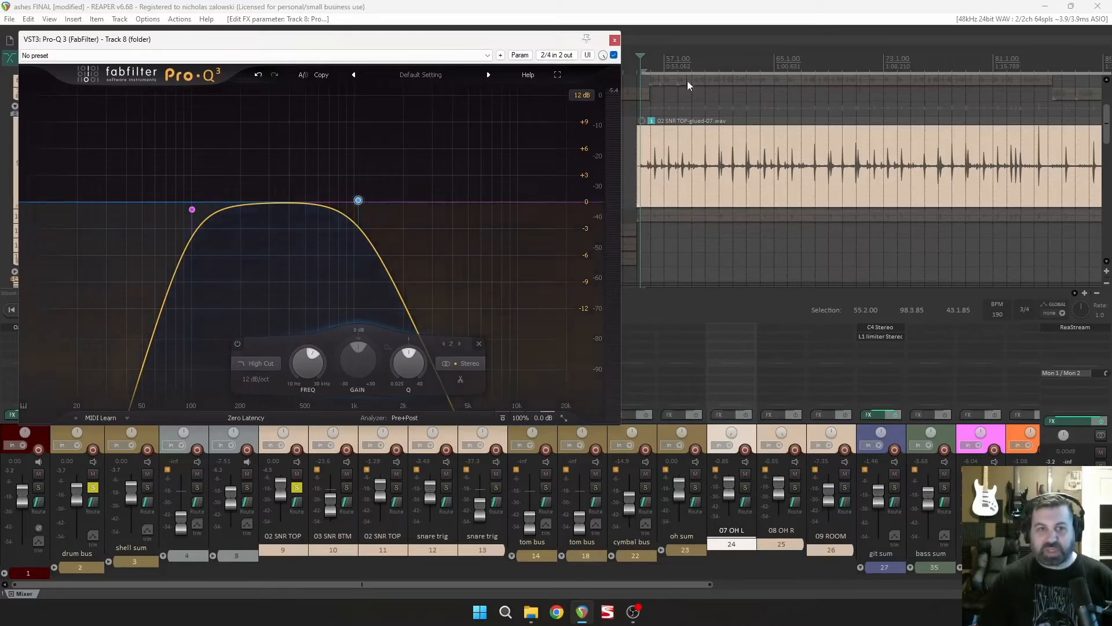
Step: Move the Pro-Q 3 effect from the snare folder track (8) to the 02 SNR TOP track (9)
left_click(615, 40)
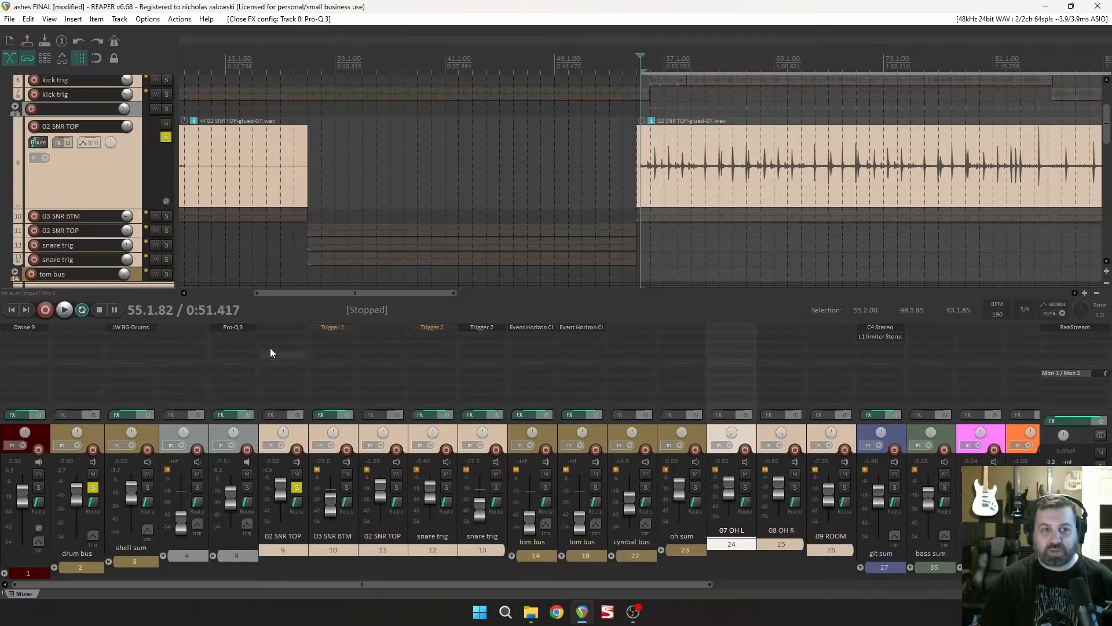
left_click_drag(246, 329, 279, 332)
left_click(247, 328, "alt")
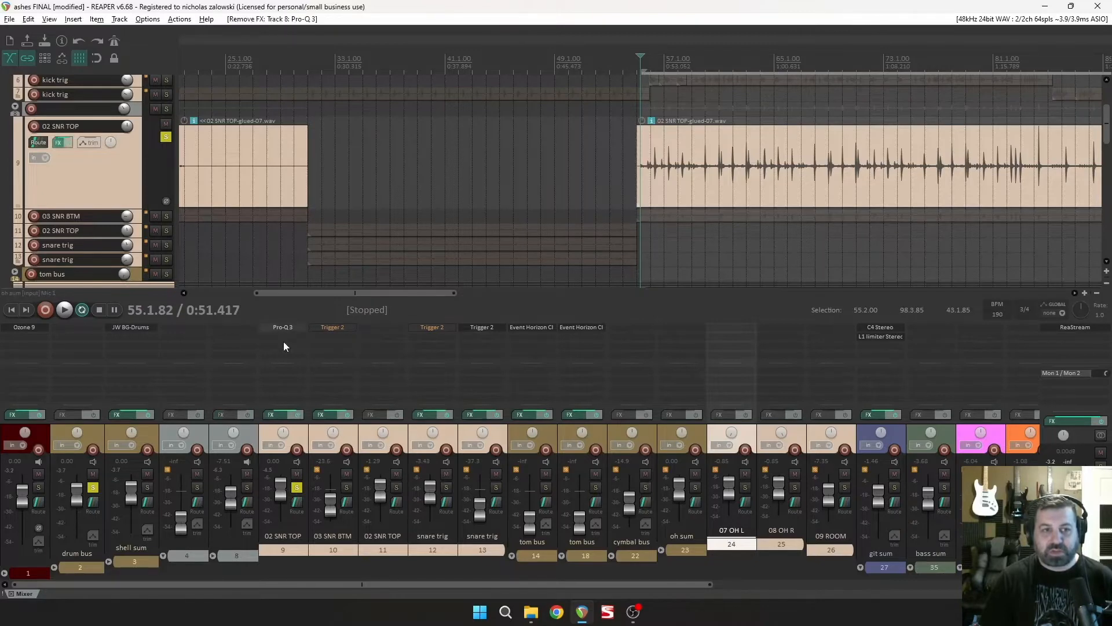
Step: Add Virtual Mix Rack to 02 SNR TOP (9) and set its FG-Stress to 6:1 ratio, detector high-pass on and input 6.70
left_click(286, 339)
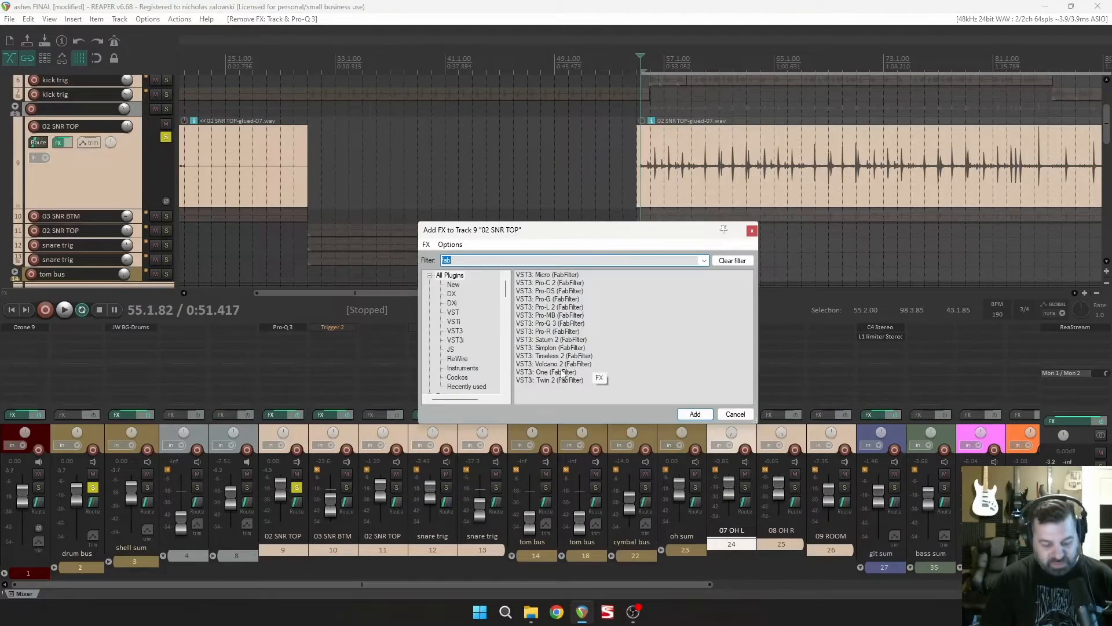
type("s")
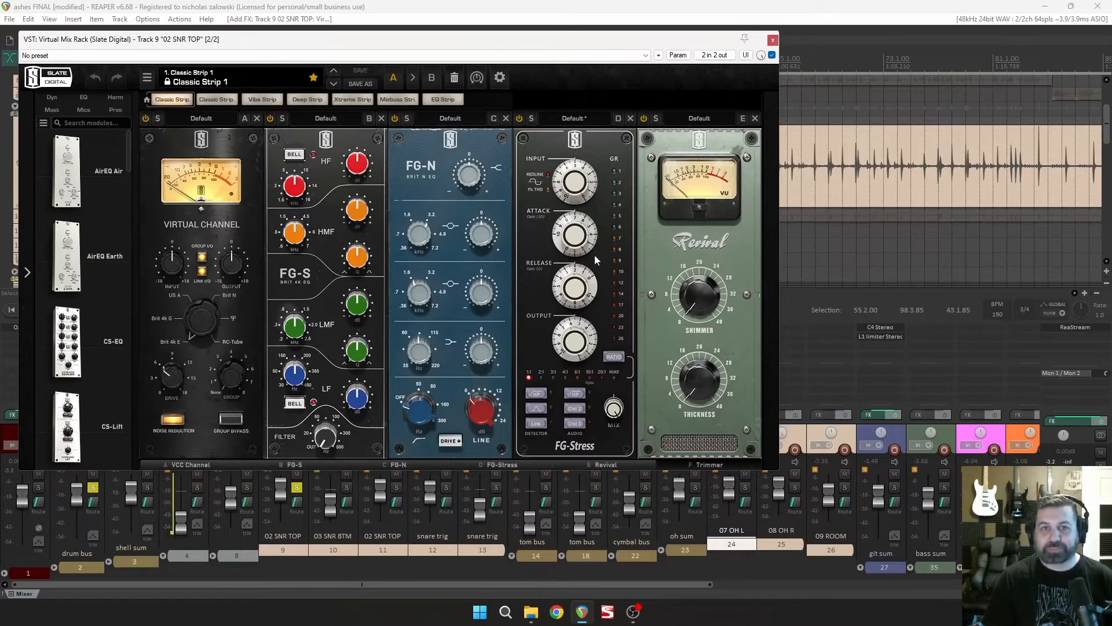
left_click(614, 358)
left_click(545, 394)
left_click_drag(584, 229, 572, 152)
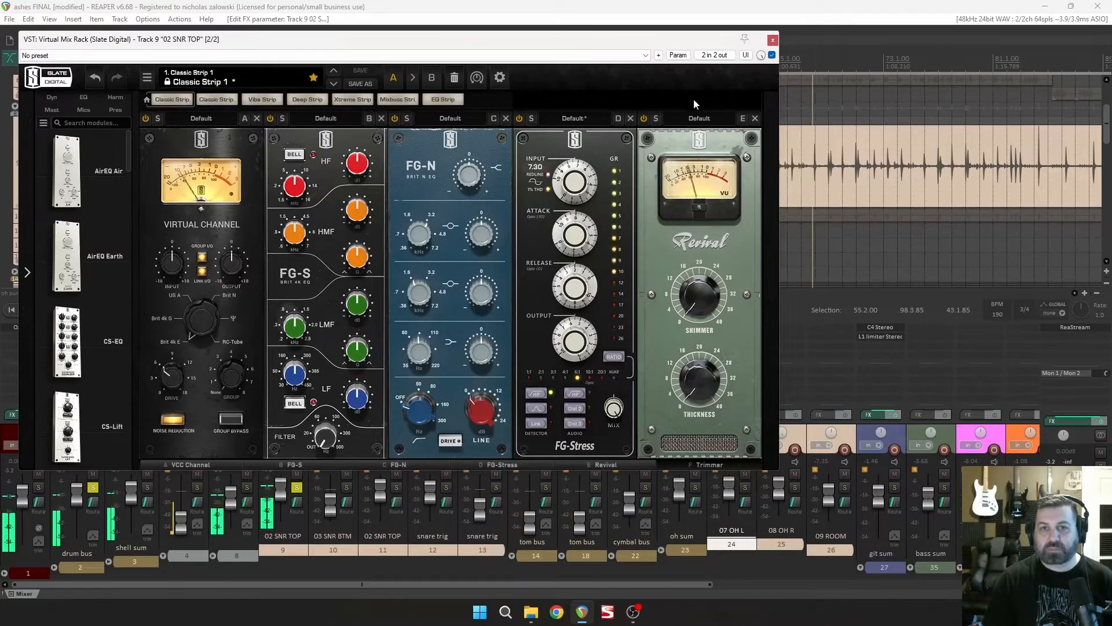
left_click_drag(574, 178, 574, 189)
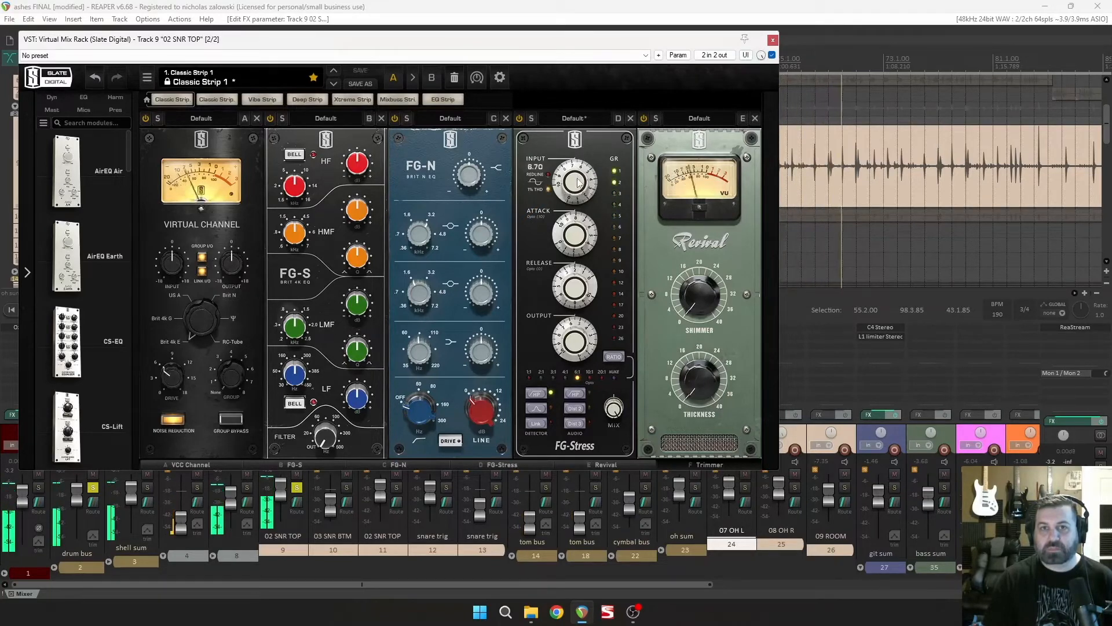
left_click(773, 40)
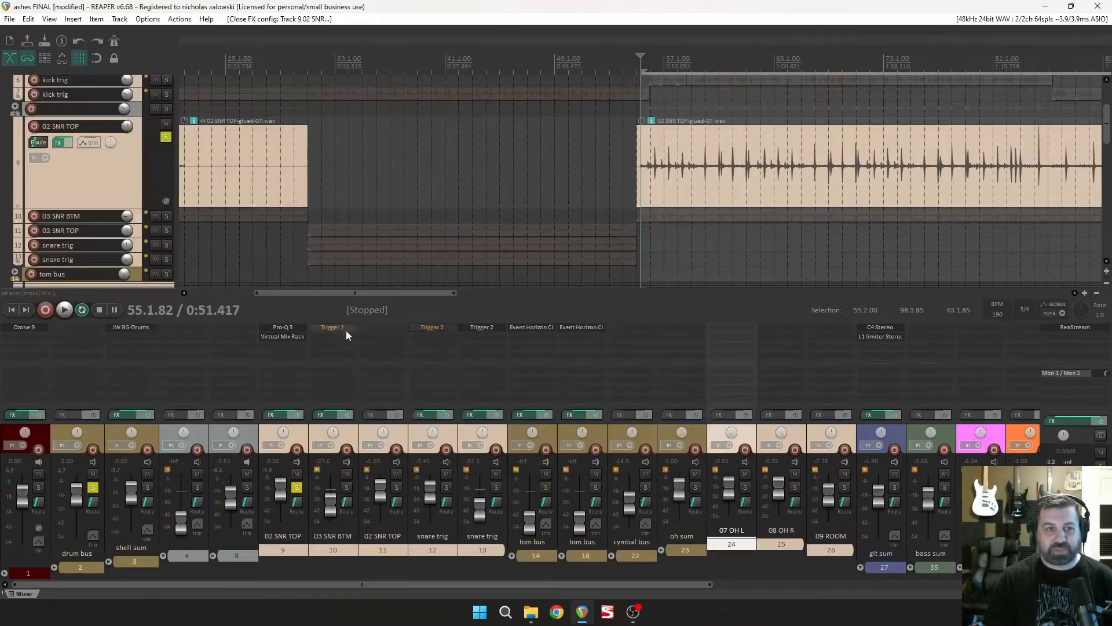
Step: Place a second copy of the filtering Pro-Q 3 after Virtual Mix Rack on the 02 SNR TOP track (9), and check its curve
left_click_drag(239, 329, 238, 329)
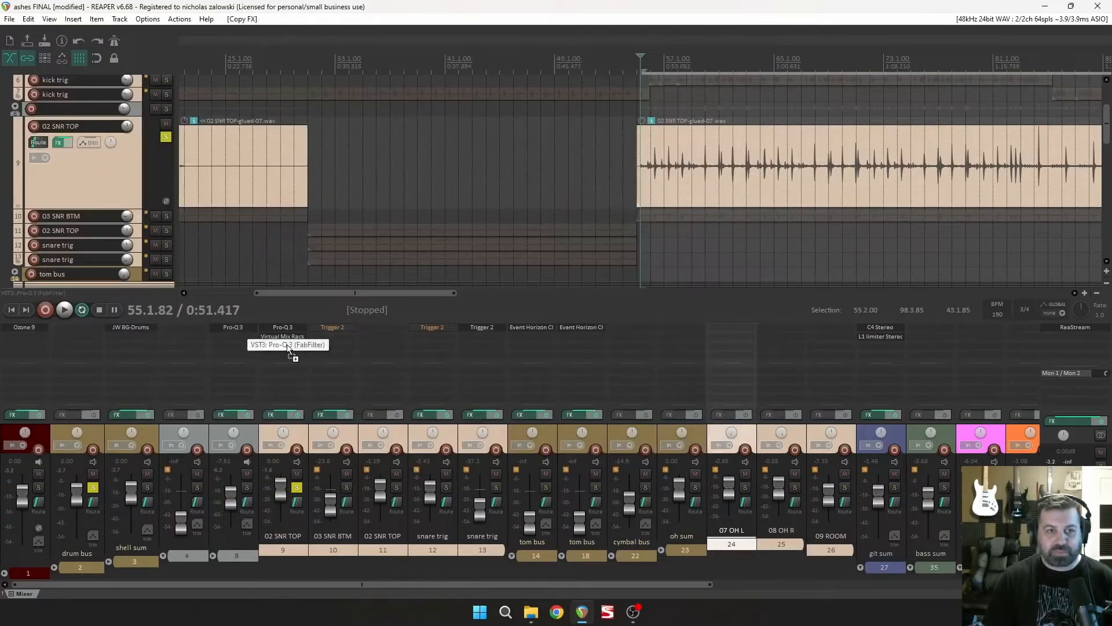
left_click(238, 329, "alt")
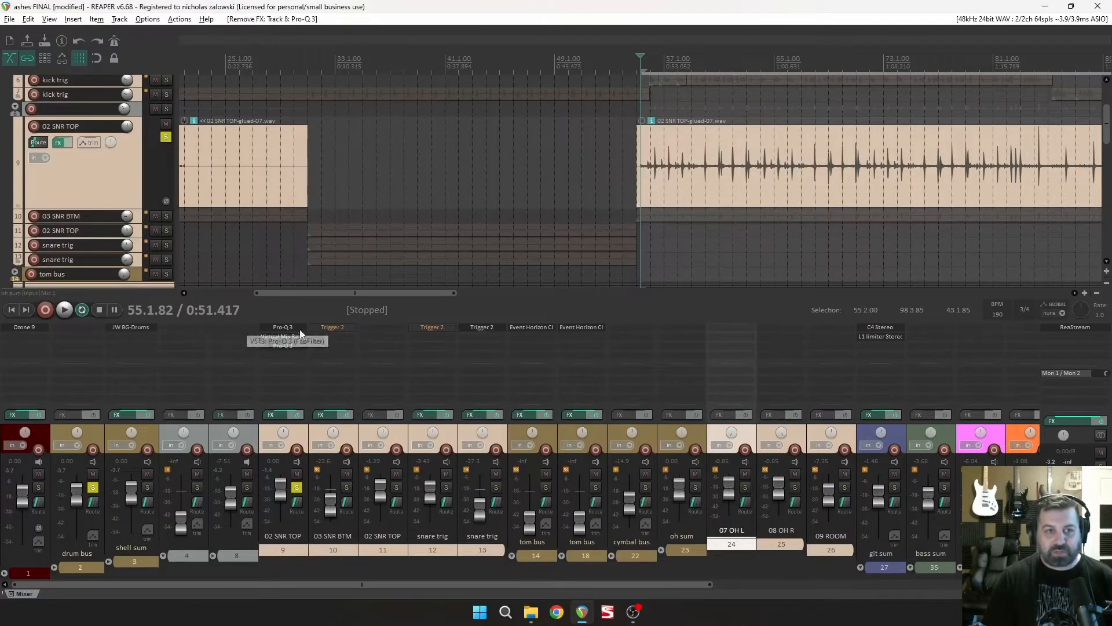
left_click(284, 346)
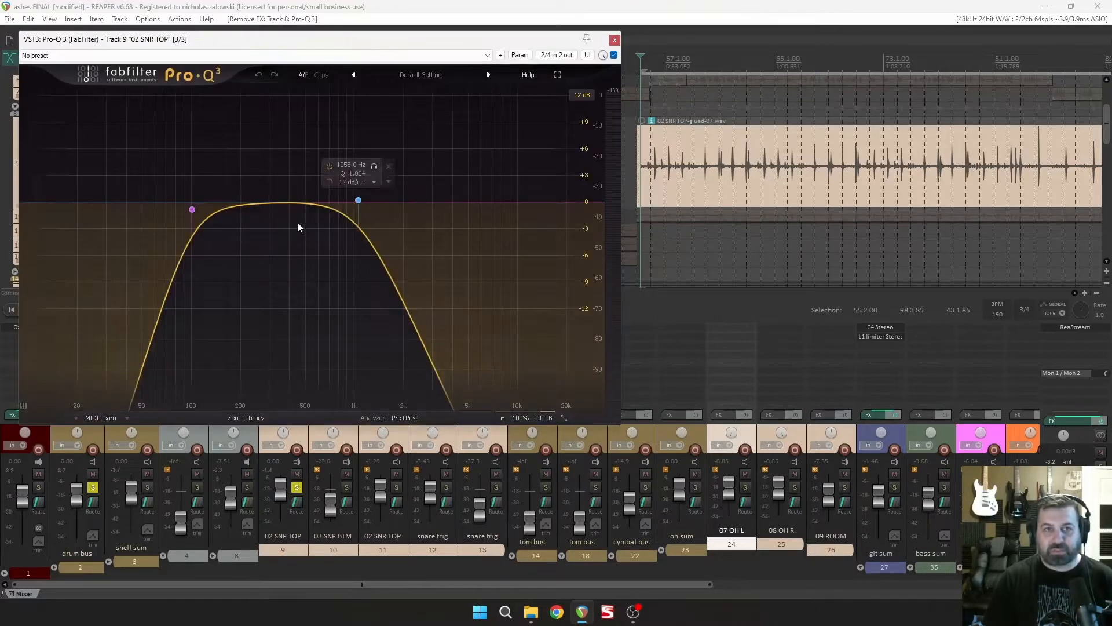
left_click(615, 41)
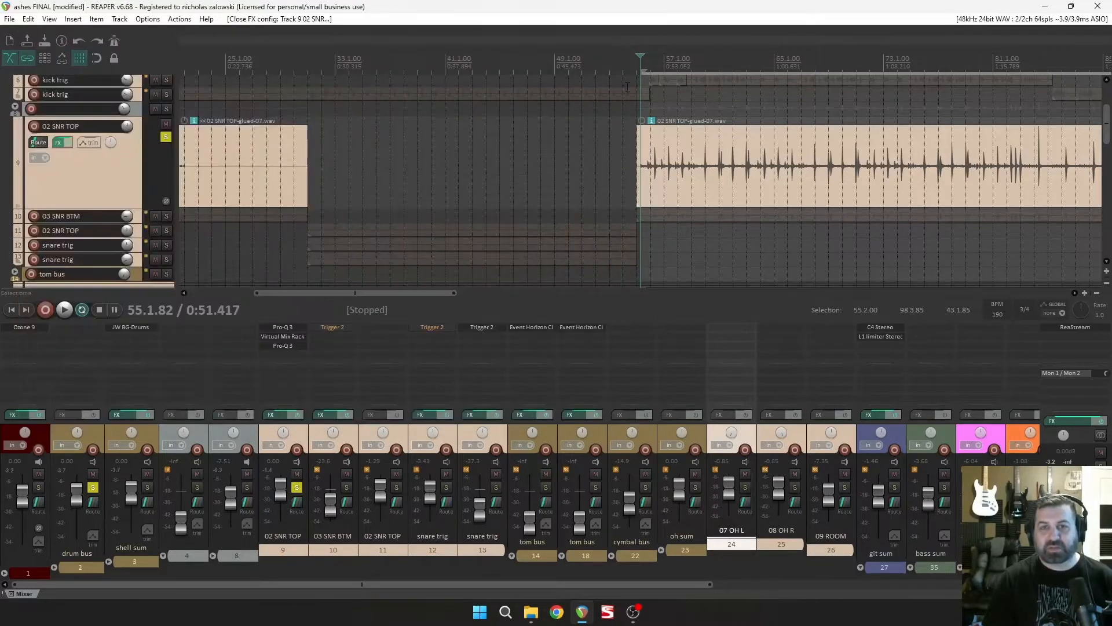
Step: Add another 12 dB/oct high cut at about 1049 Hz to the last Pro-Q 3 on 02 SNR TOP (9) during playback
key("space")
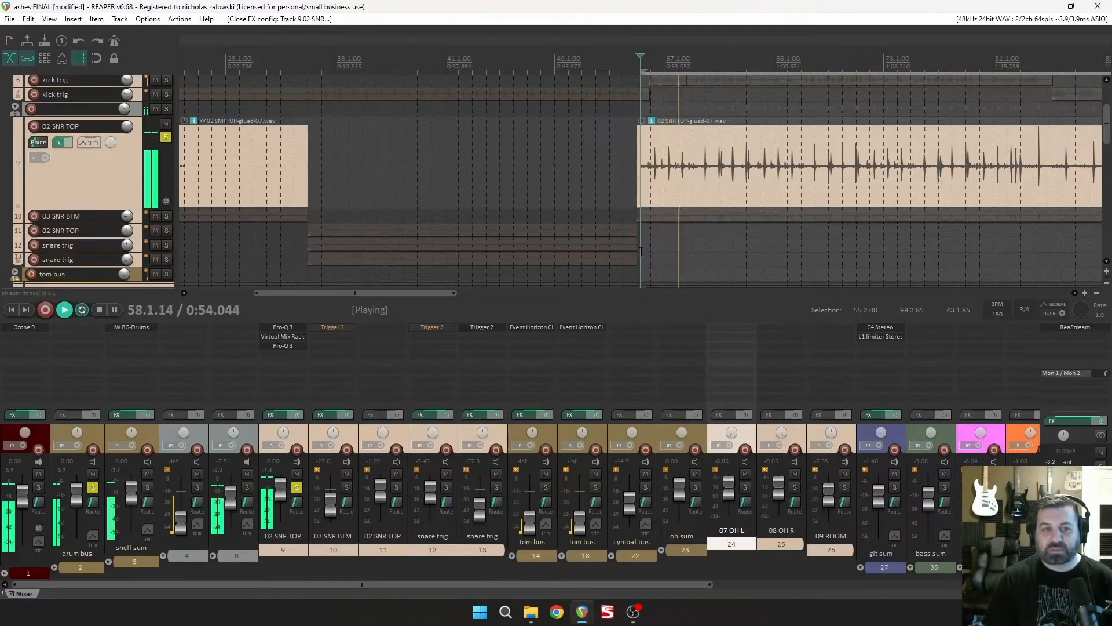
left_click(294, 346)
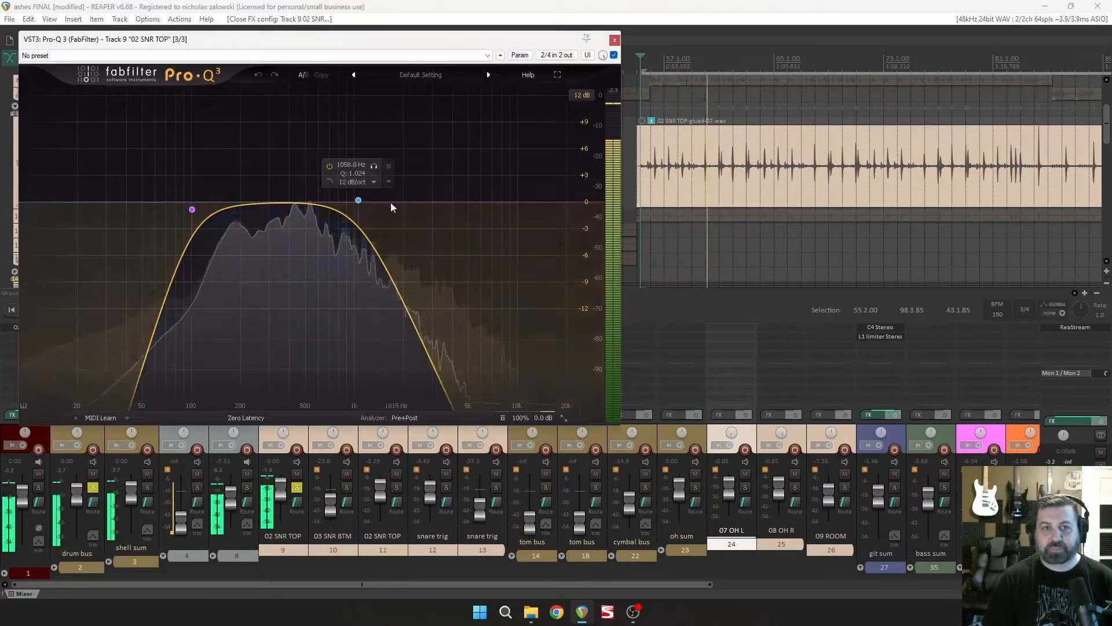
left_click(539, 207)
left_click_drag(539, 207, 357, 200)
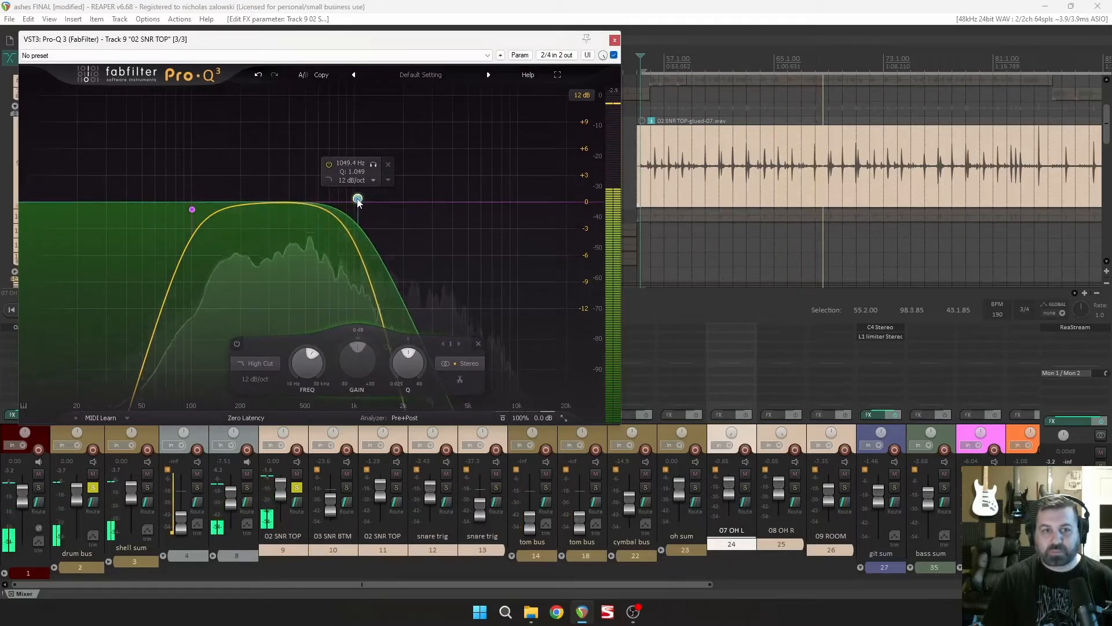
left_click(615, 40)
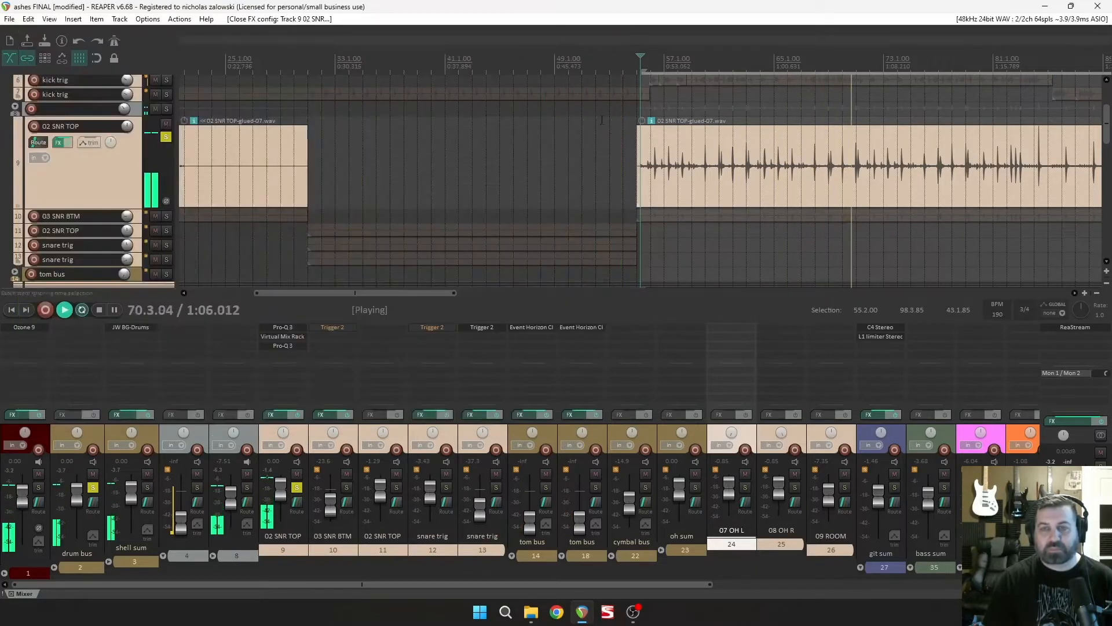
key("space")
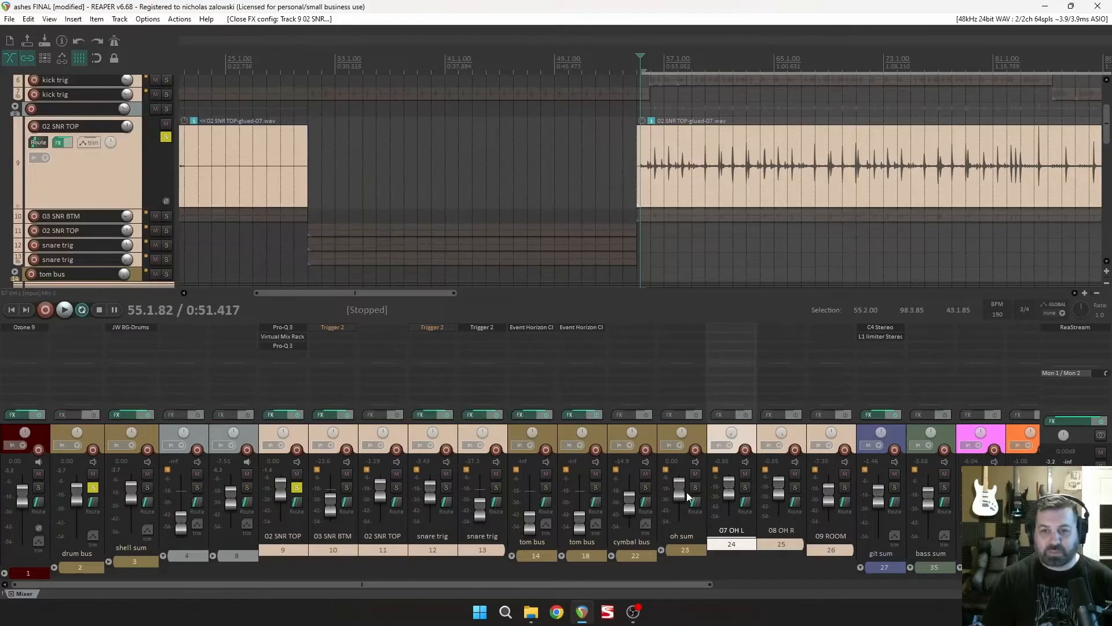
Step: Solo the oh sum track (23), and blend the 02 SNR TOP track (9) under it at -7.78 dB during playback
left_click(695, 489)
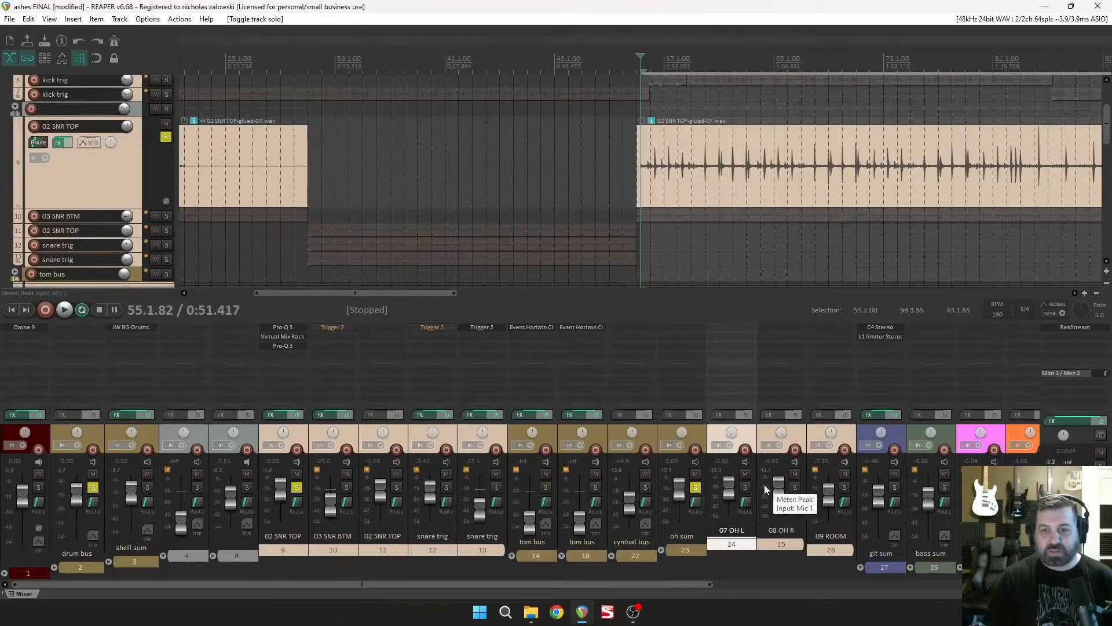
left_click_drag(277, 498, 280, 521)
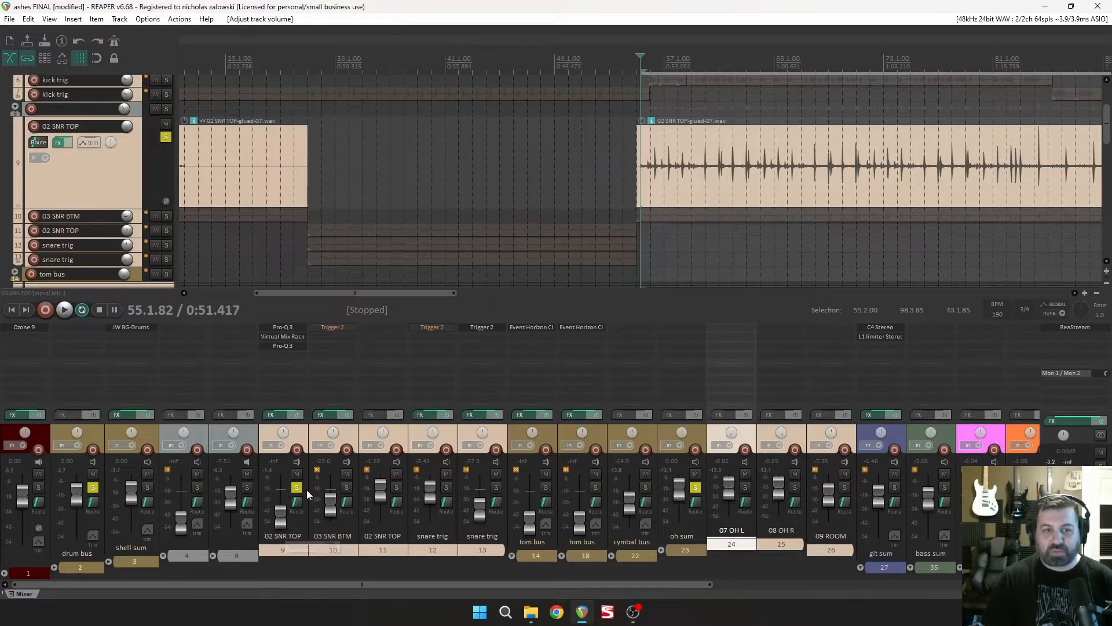
key("space")
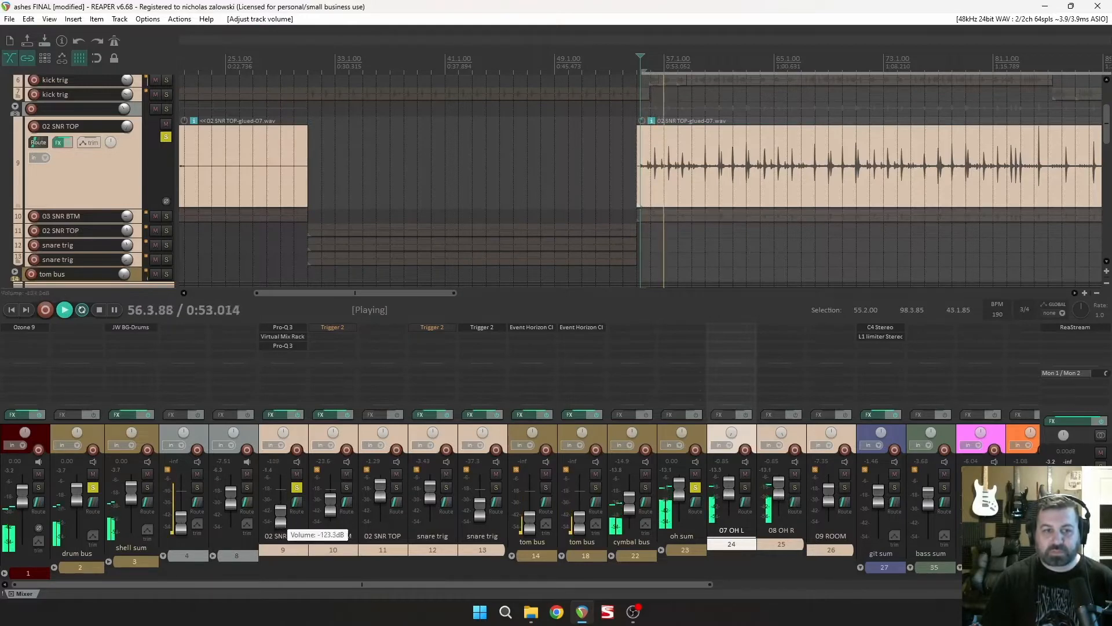
left_click_drag(279, 525, 280, 503)
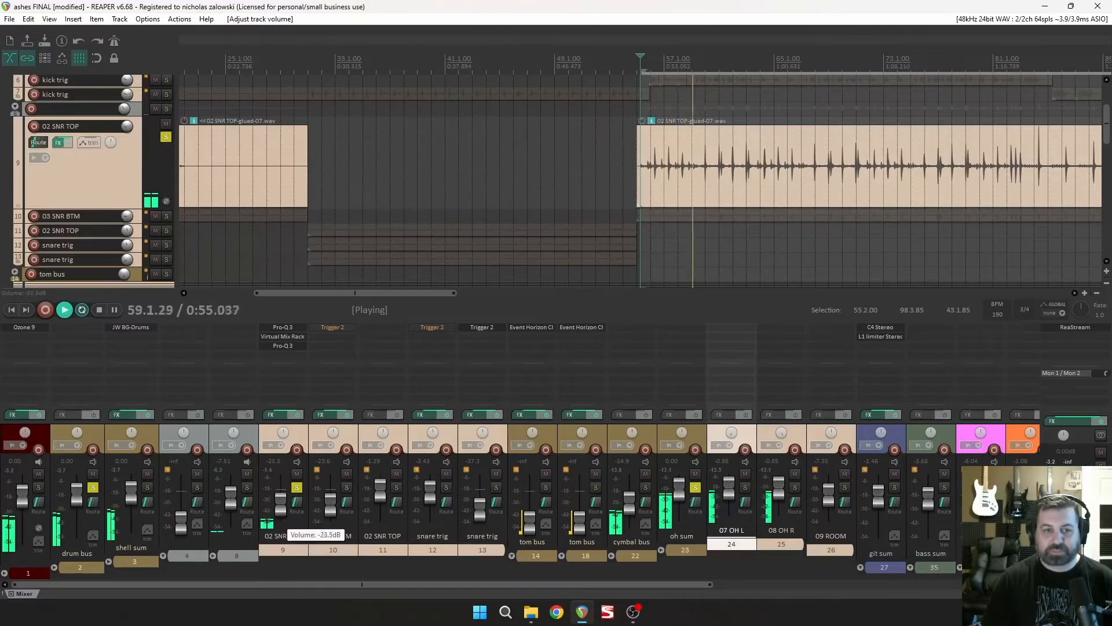
left_click_drag(281, 504, 280, 491)
right_click(280, 505)
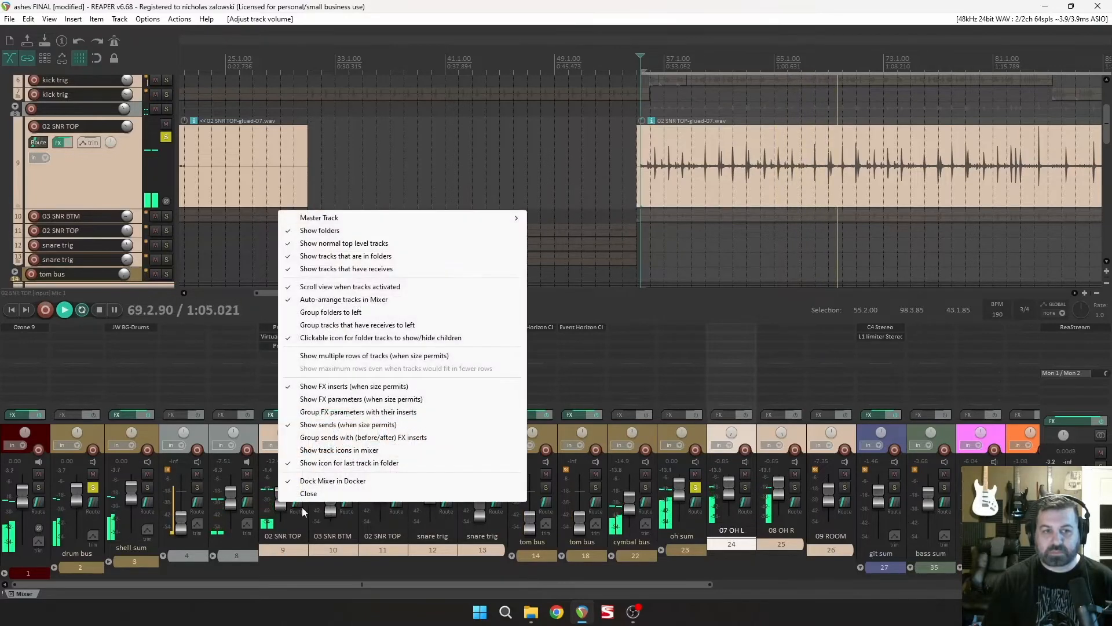
left_click(294, 537)
left_click_drag(283, 502, 283, 495)
key("space")
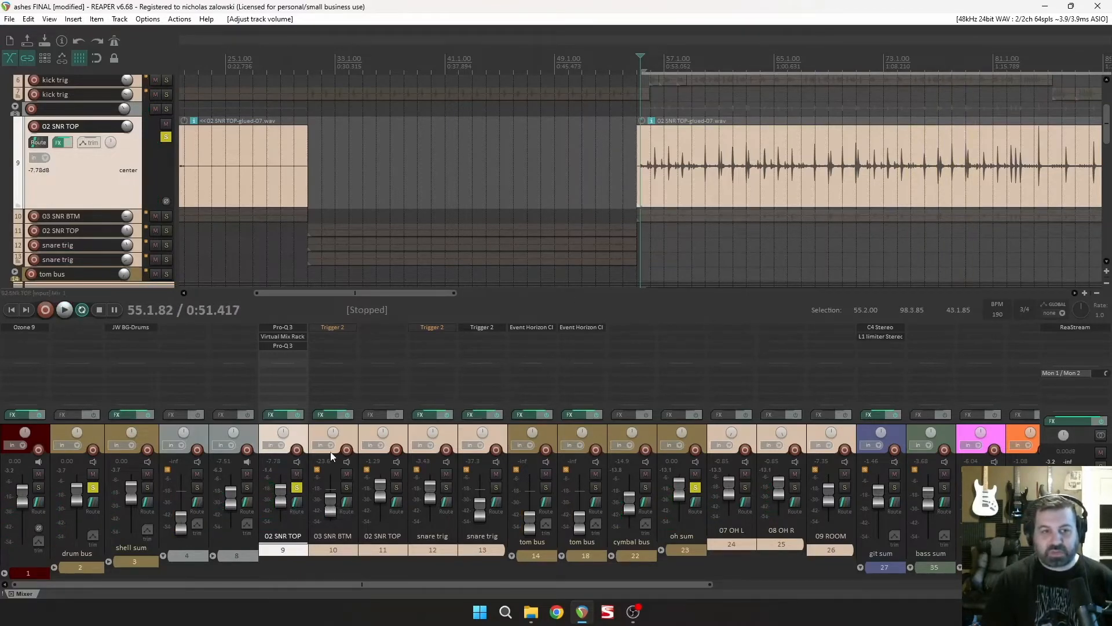
Step: Bypass the JW BG-Drums effect on the shell sum track (3) and inspect the Ozone 9 modules on track 1
scroll(680, 205, "down", 3)
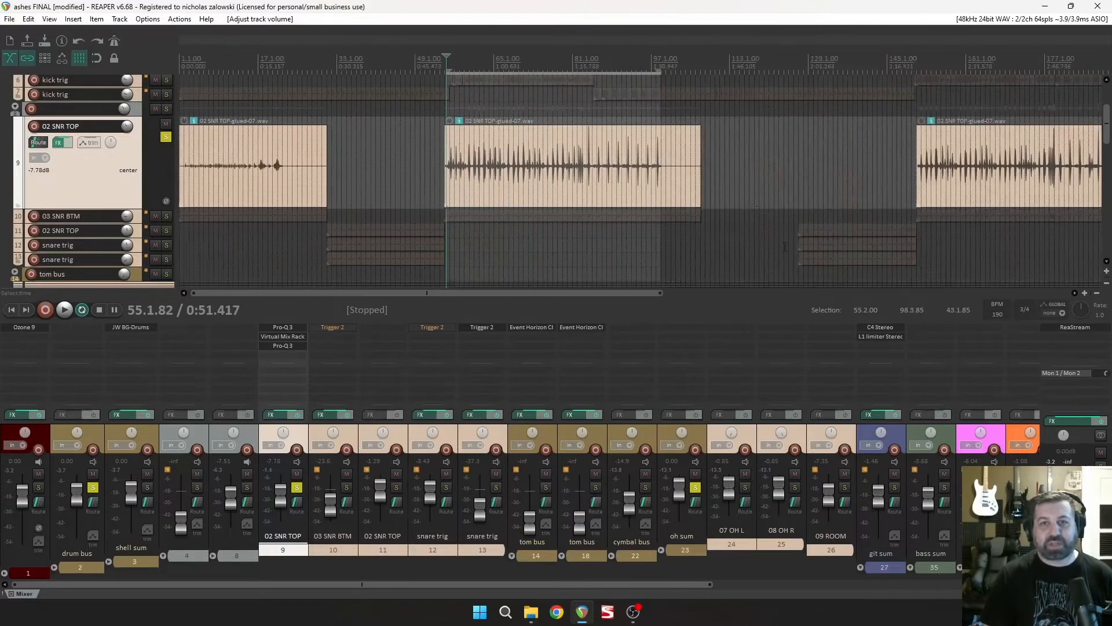
scroll(681, 205, "up", 3)
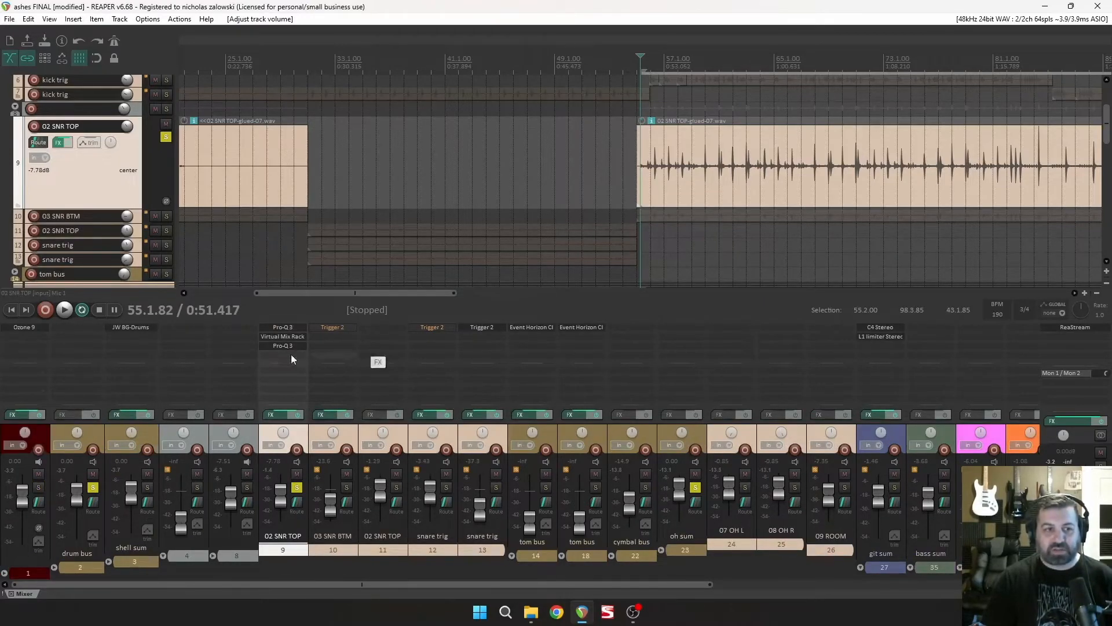
left_click(154, 327, "shift")
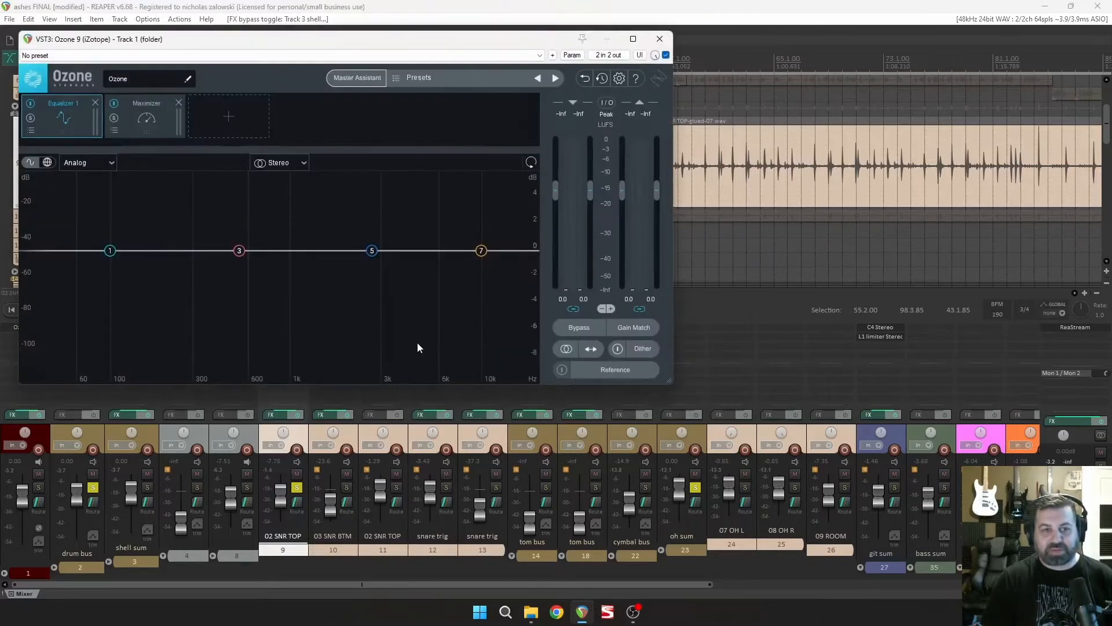
left_click(159, 131)
left_click(76, 124)
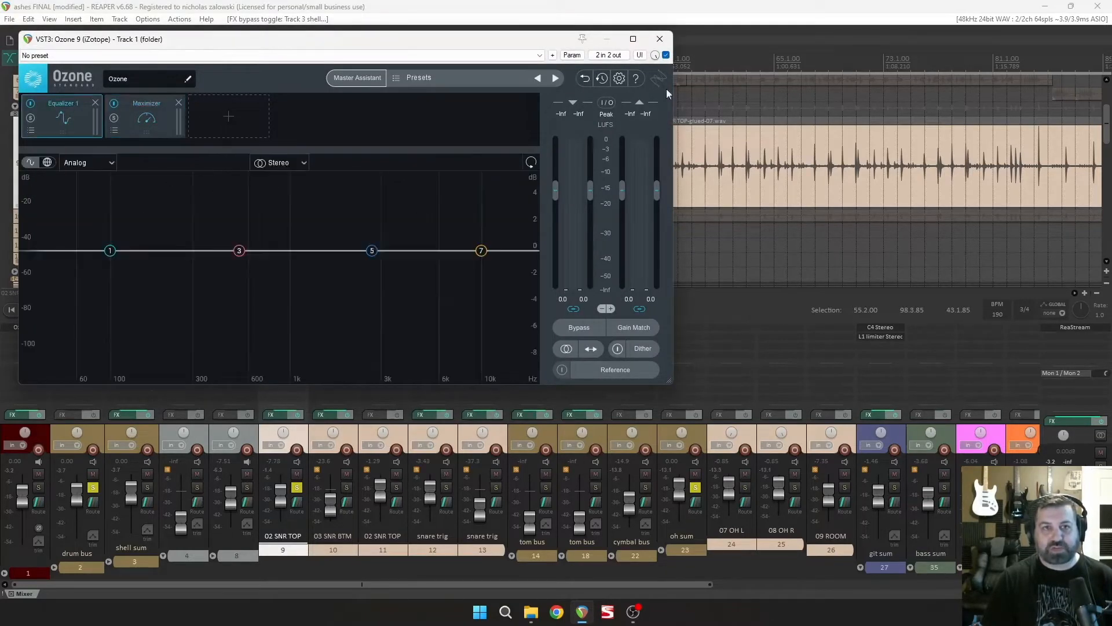
left_click(660, 39)
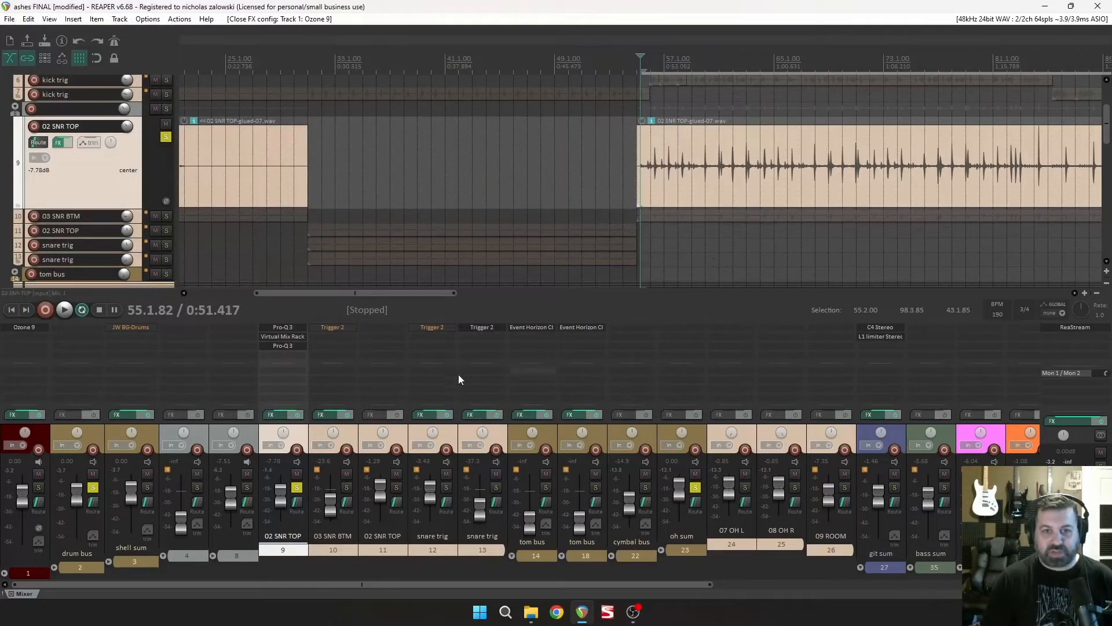
Step: Examine the drum bleed between the snare hits in the 02 SNR TOP (9) waveform from bar 55 onward
scroll(742, 221, "up", 5)
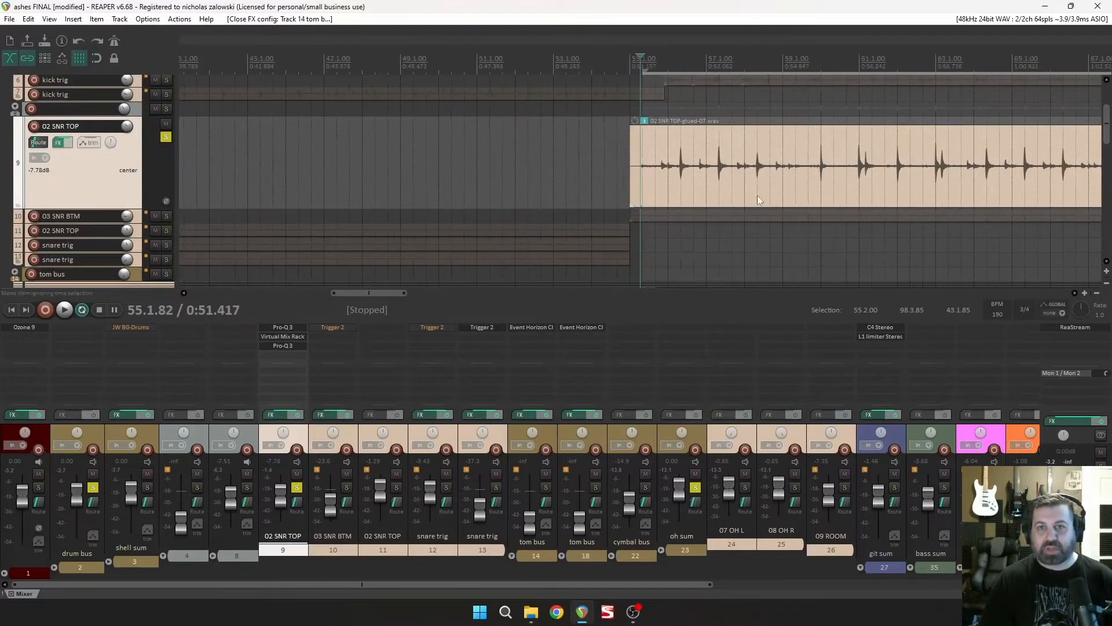
scroll(742, 221, "down", 2)
left_click(665, 71)
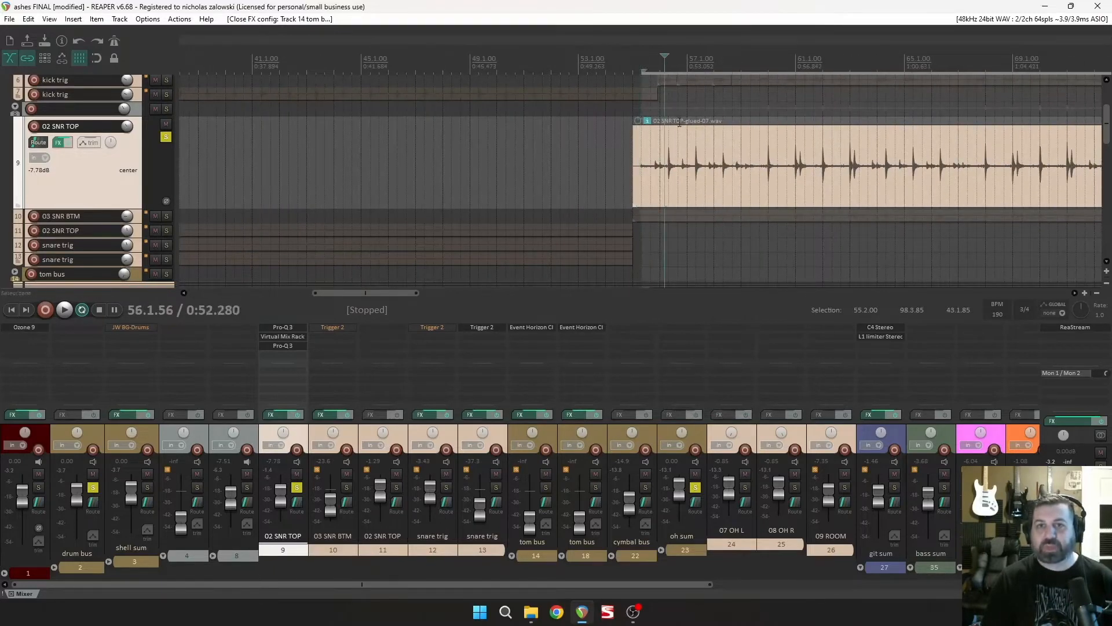
scroll(721, 175, "up", 3)
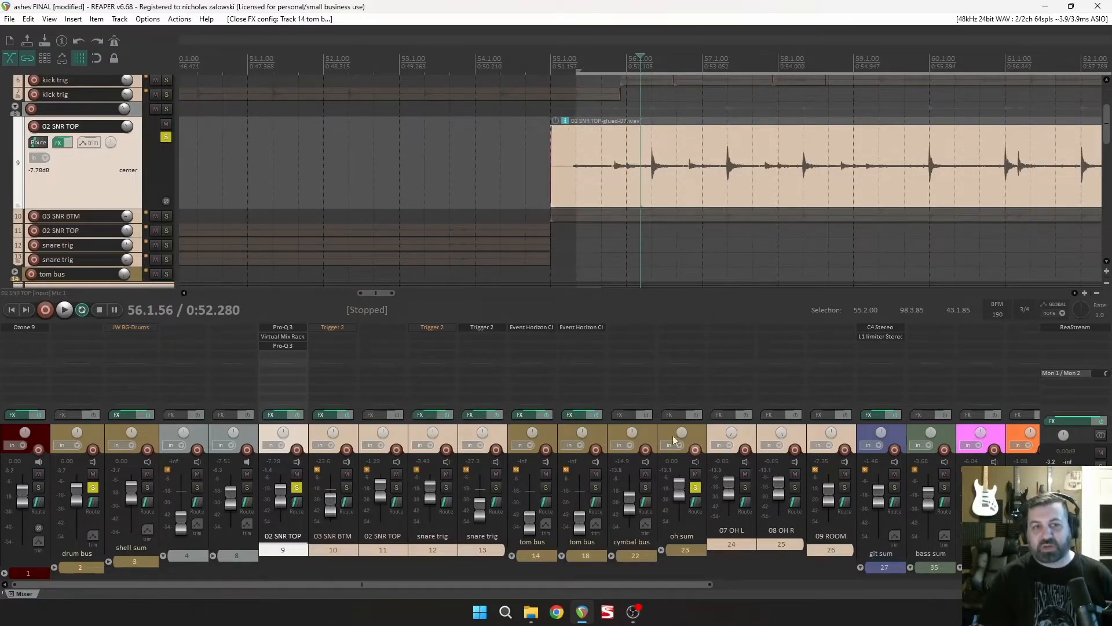
scroll(655, 241, "down", 1)
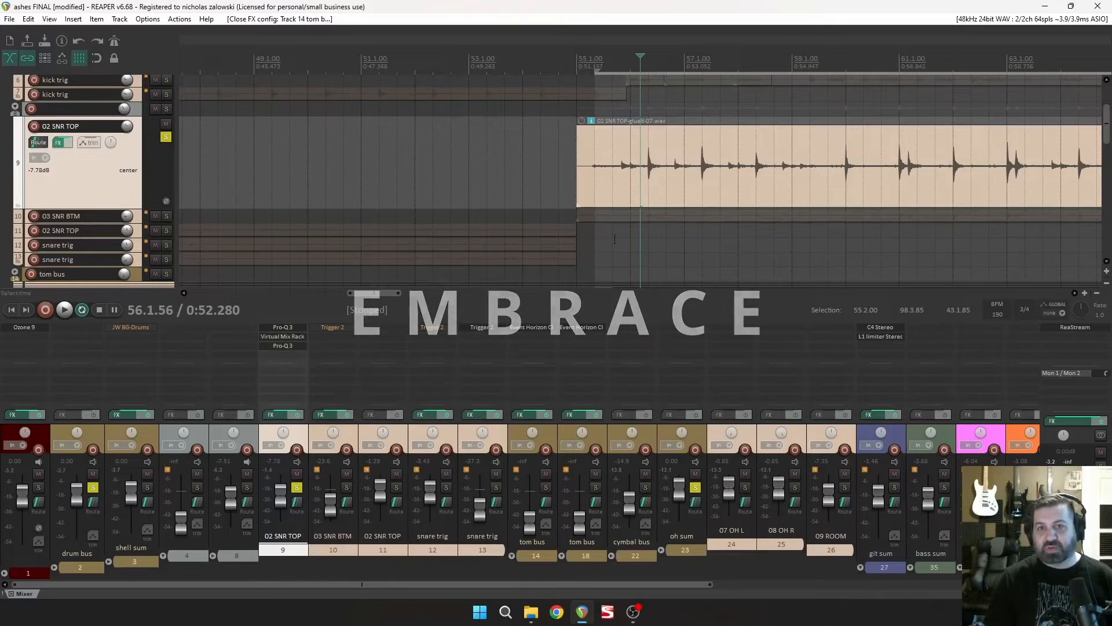
scroll(657, 213, "up", 5)
scroll(644, 202, "down", 4)
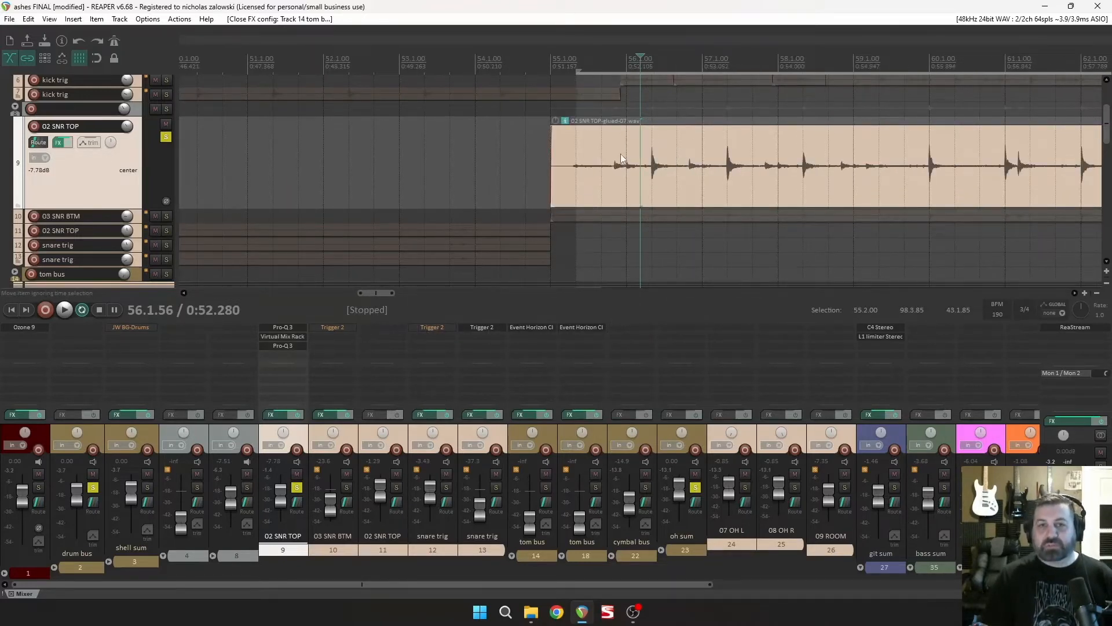
scroll(682, 169, "down", 4)
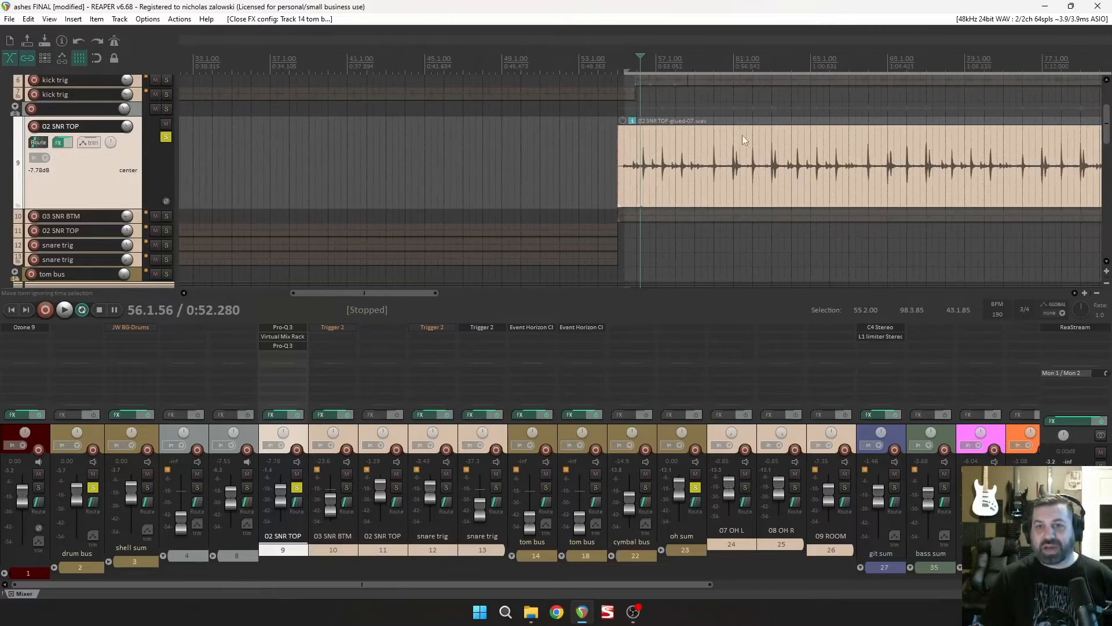
scroll(772, 198, "up", 6)
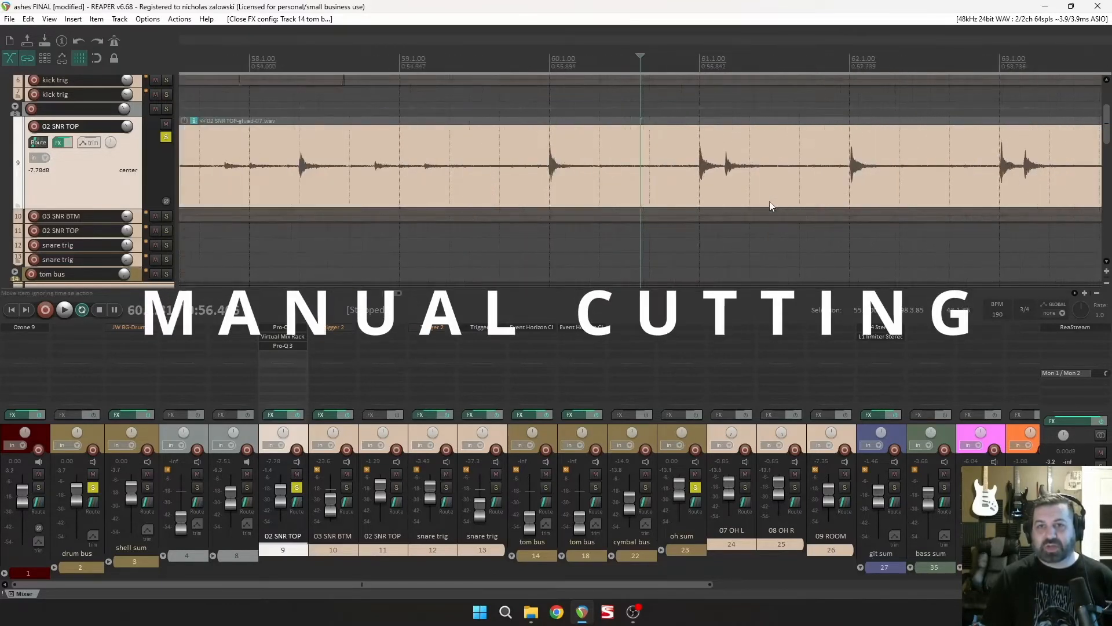
left_click(545, 66)
scroll(579, 172, "up", 3)
scroll(618, 189, "down", 3)
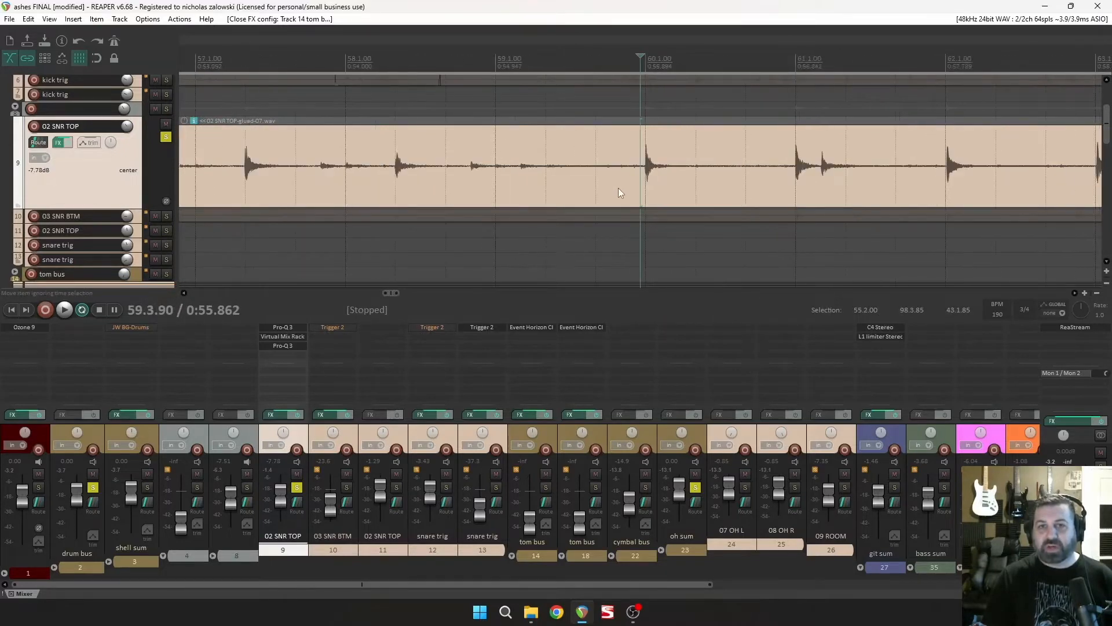
scroll(618, 187, "down", 8)
scroll(655, 174, "up", 8)
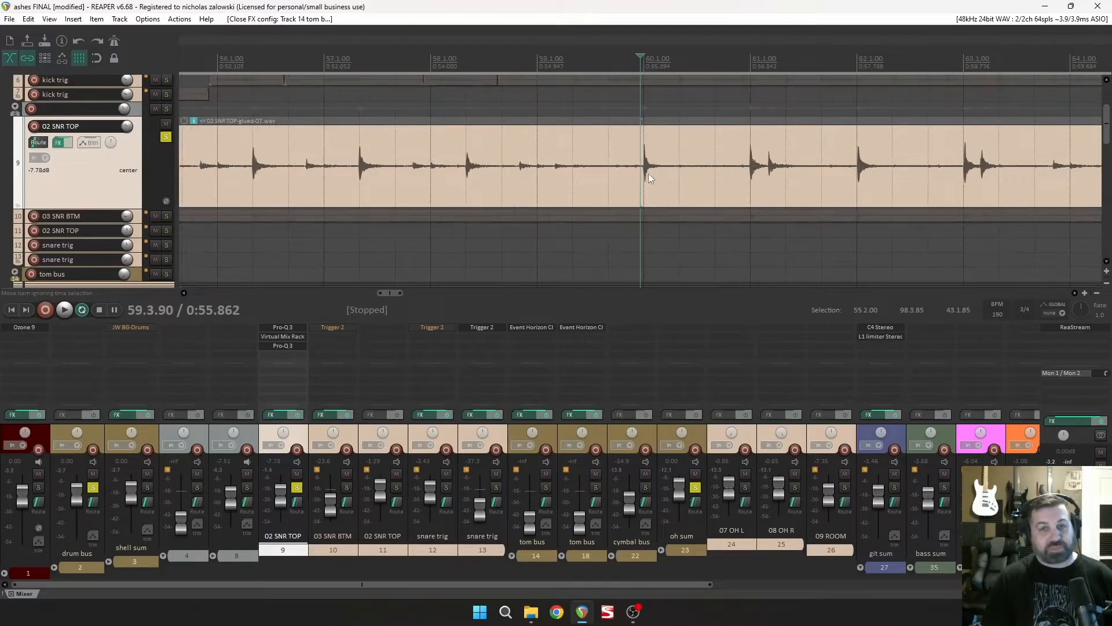
scroll(625, 162, "down", 2)
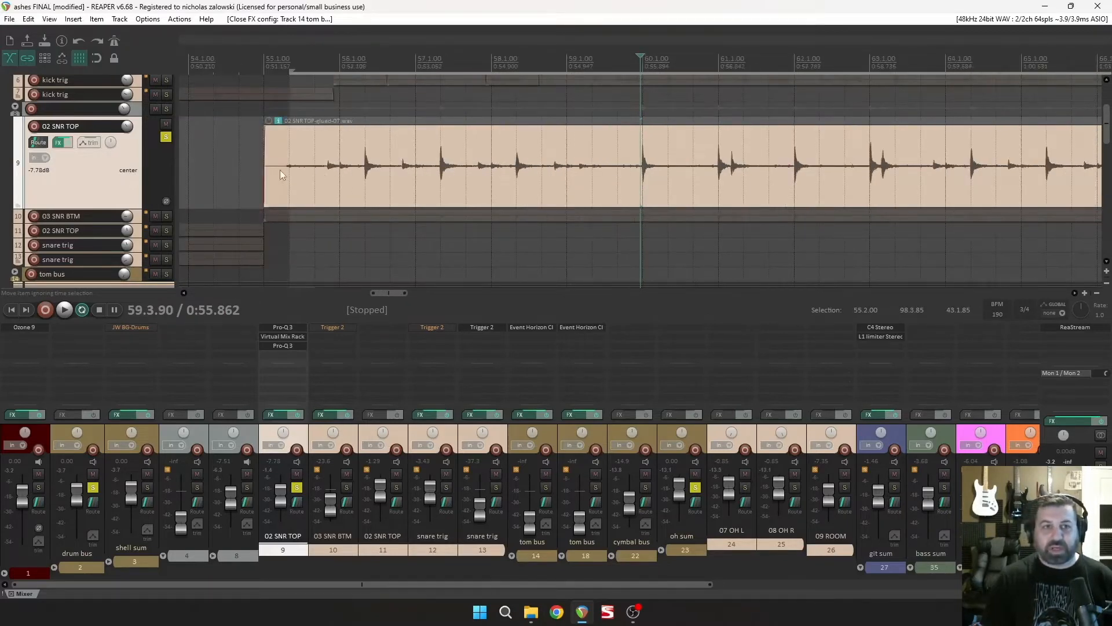
Step: Split the 02 SNR TOP item at the snare hit on 56.2.00 and delete the part before it
left_click(286, 150)
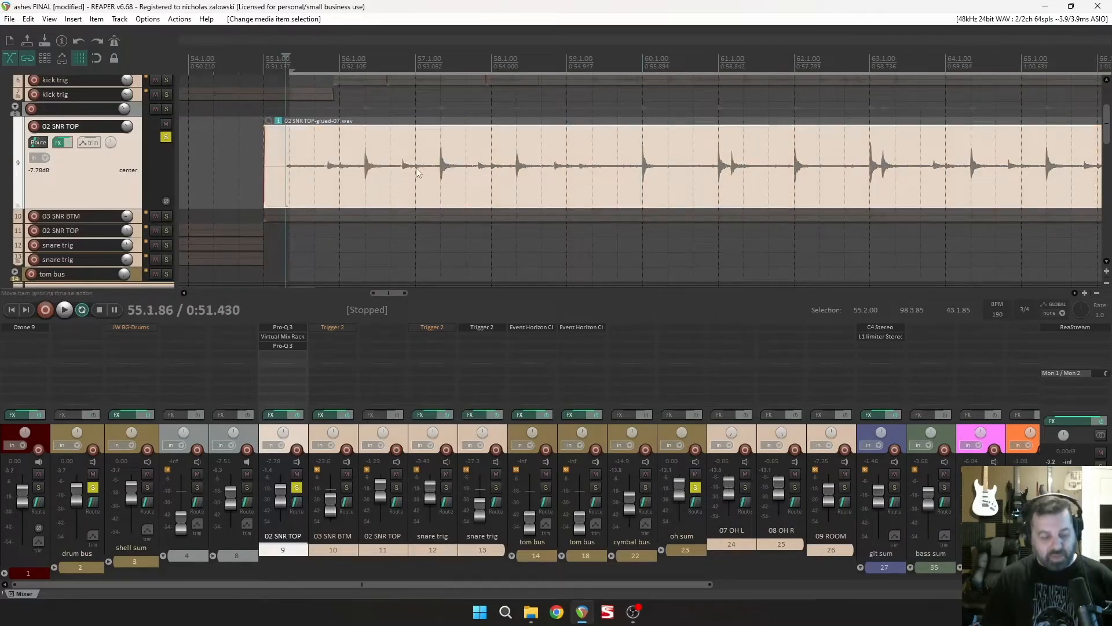
key("Tab")
key("Tab")
key("Tab")
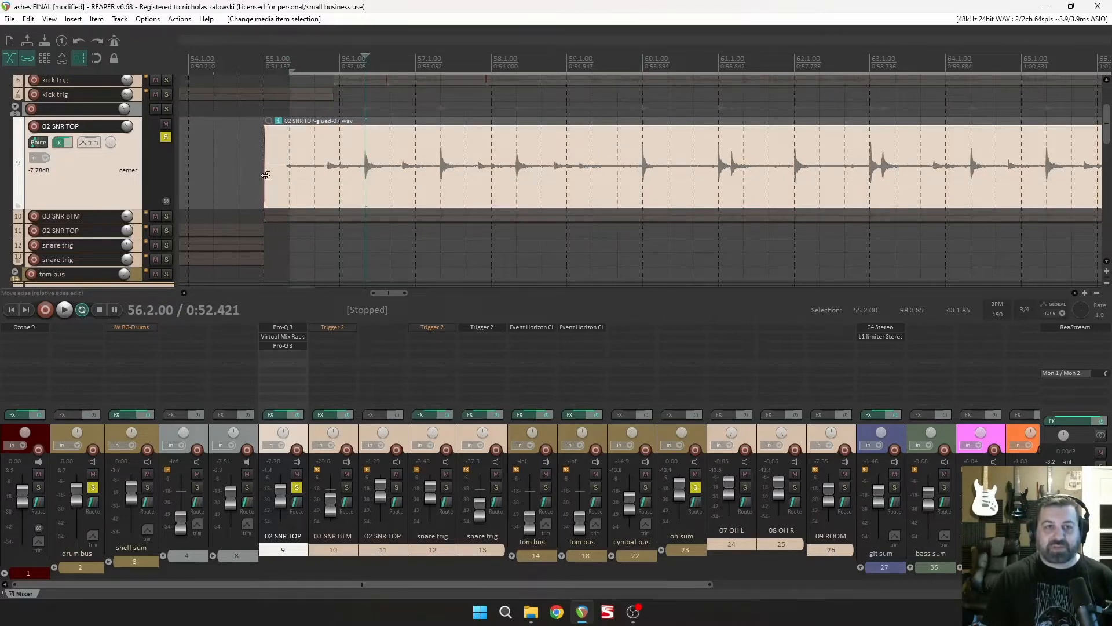
key("s")
left_click(350, 180)
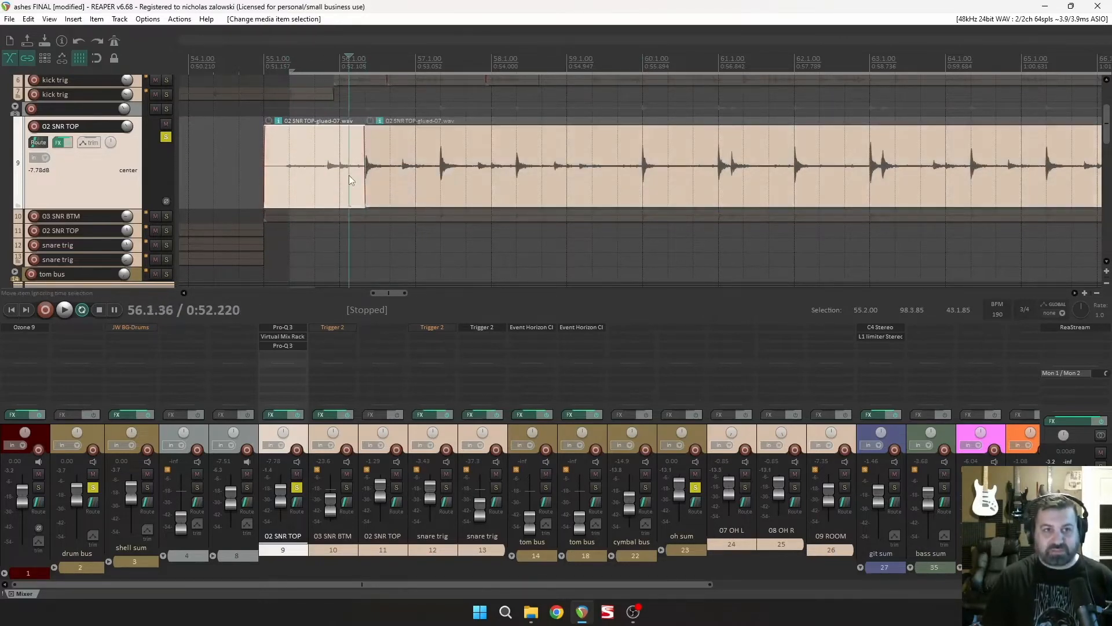
key("Delete")
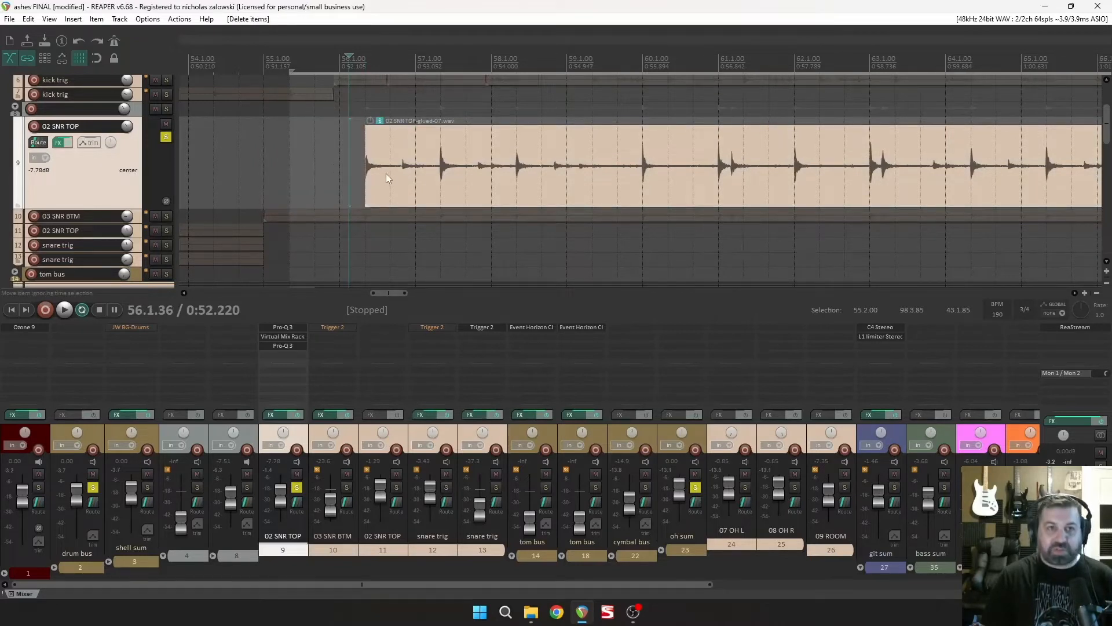
Step: Split the 02 SNR TOP item at 56.3.51 and 57.1.99, and delete the bleed section between those cuts
left_click(385, 181)
left_click(399, 195)
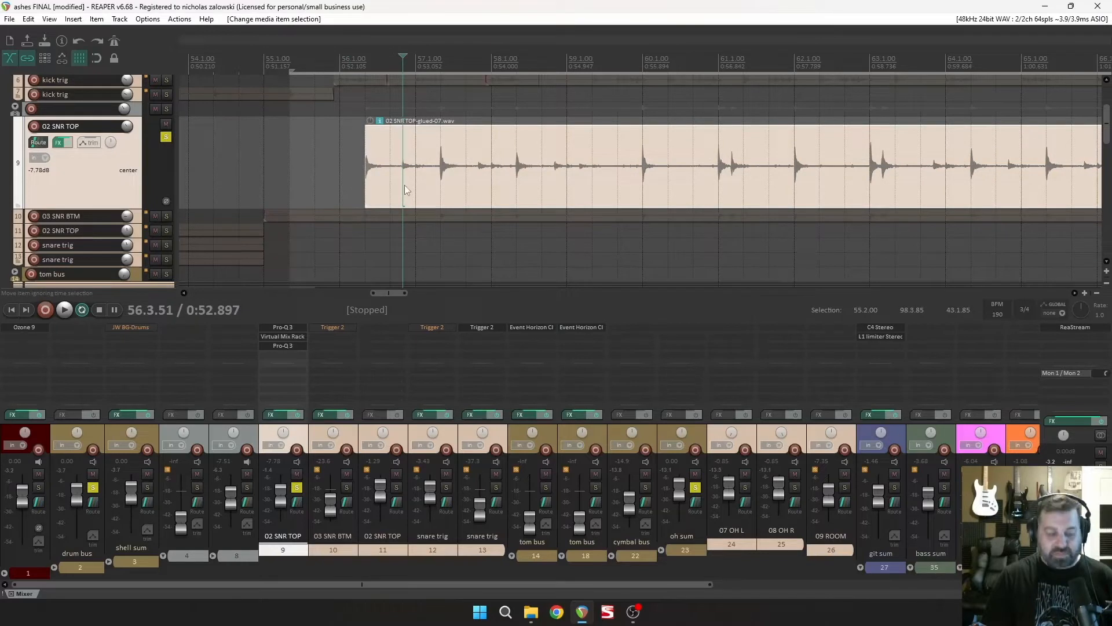
key("s")
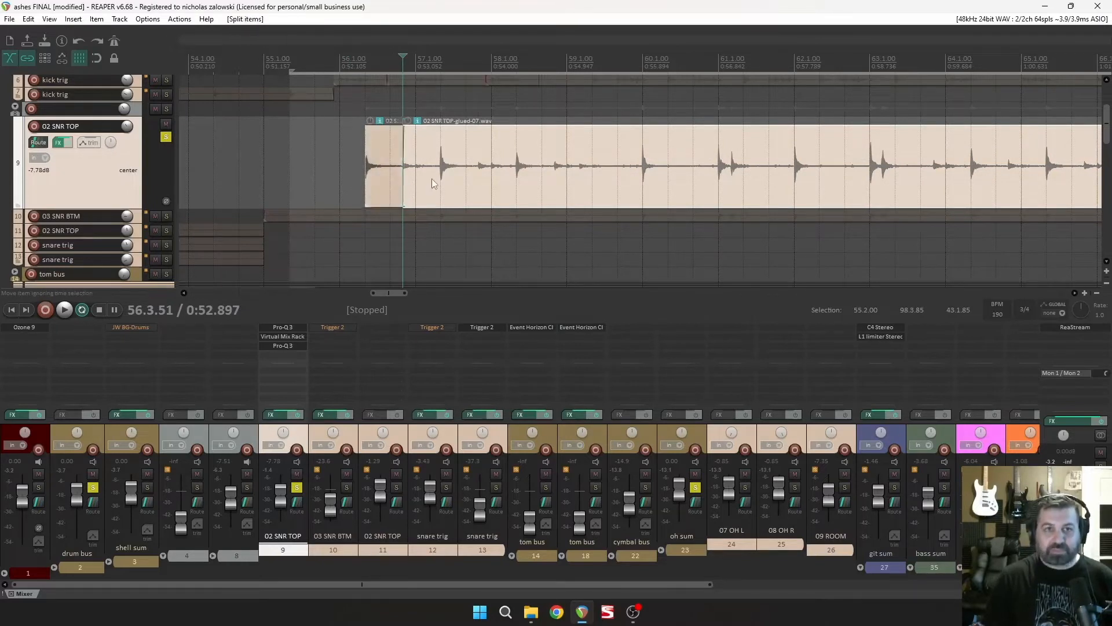
key("Tab")
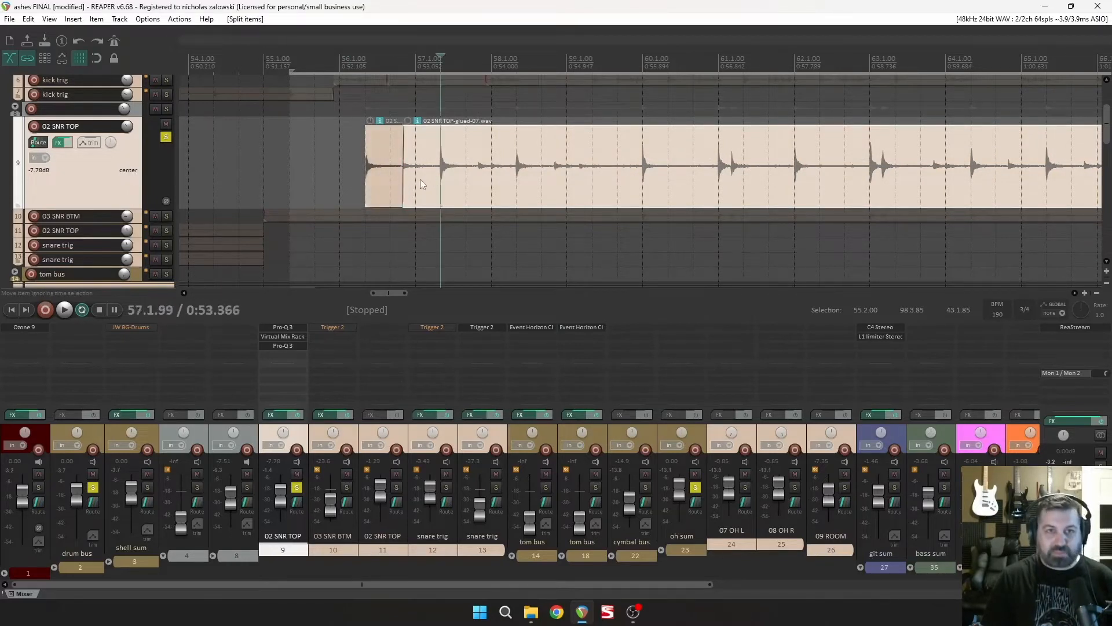
key("s")
left_click(425, 188)
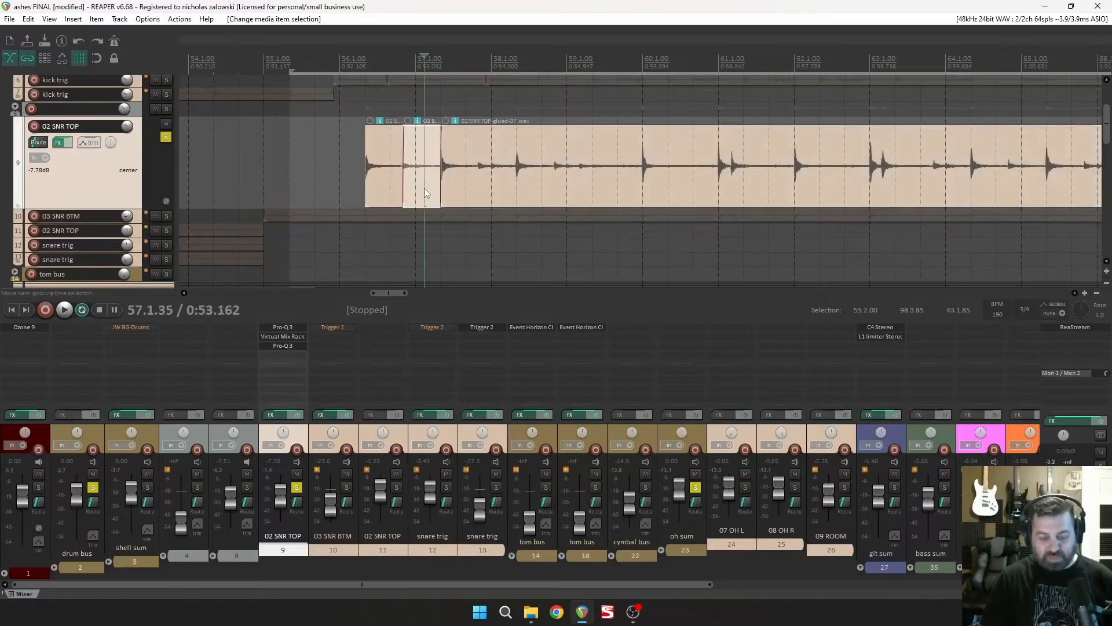
key("Delete")
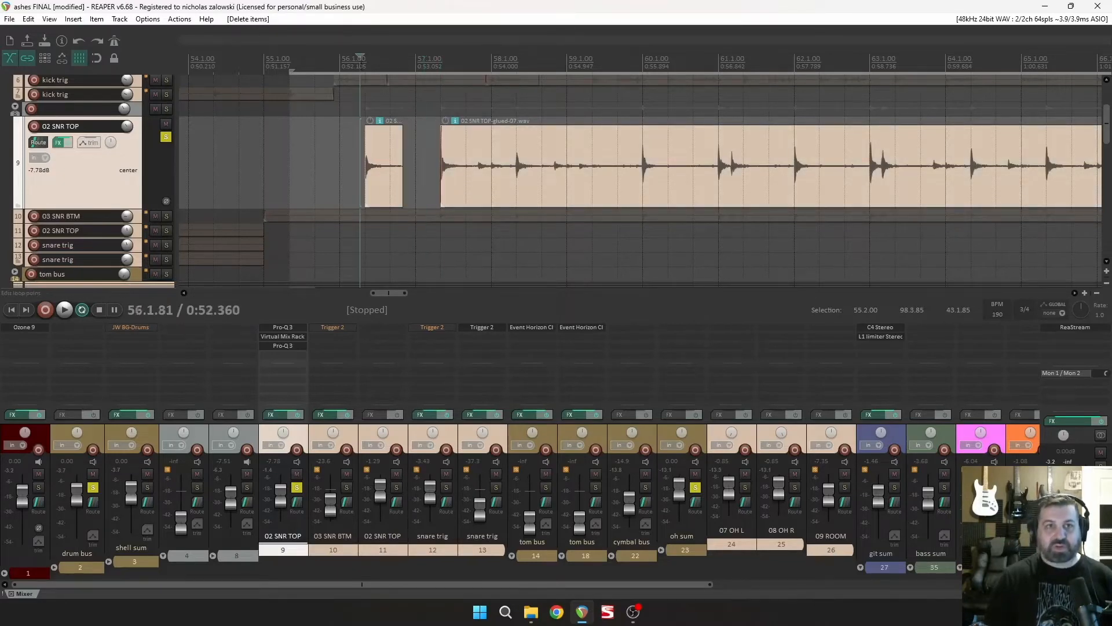
Step: Play back the manually cut snare top hit from 56.1.81, and check where its item ends
left_click(361, 163)
scroll(464, 157, "up", 3)
key("space")
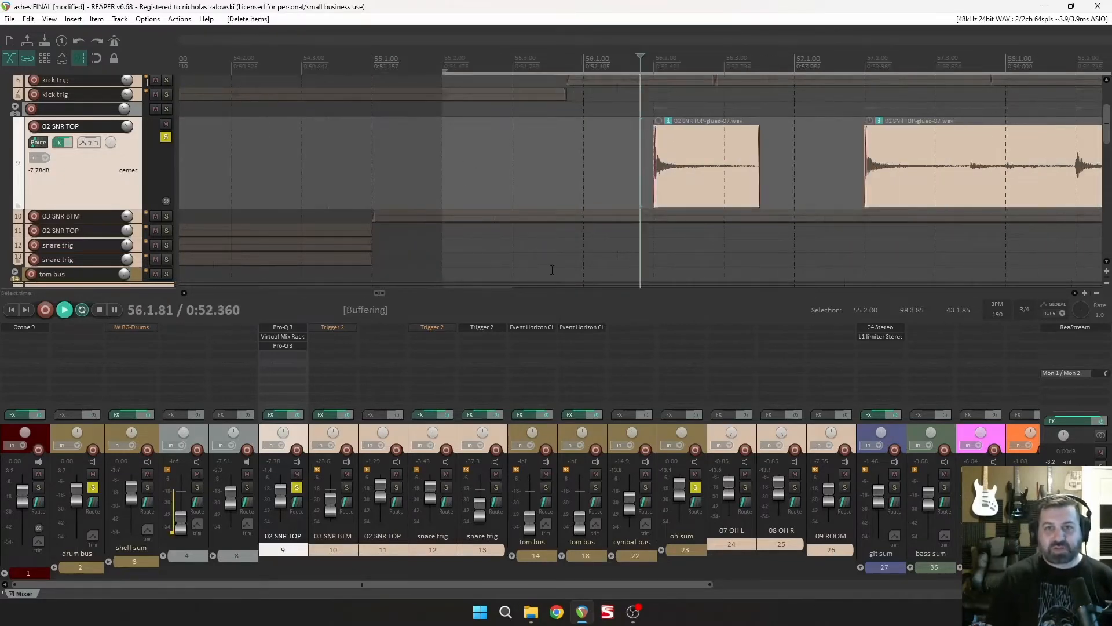
key("space")
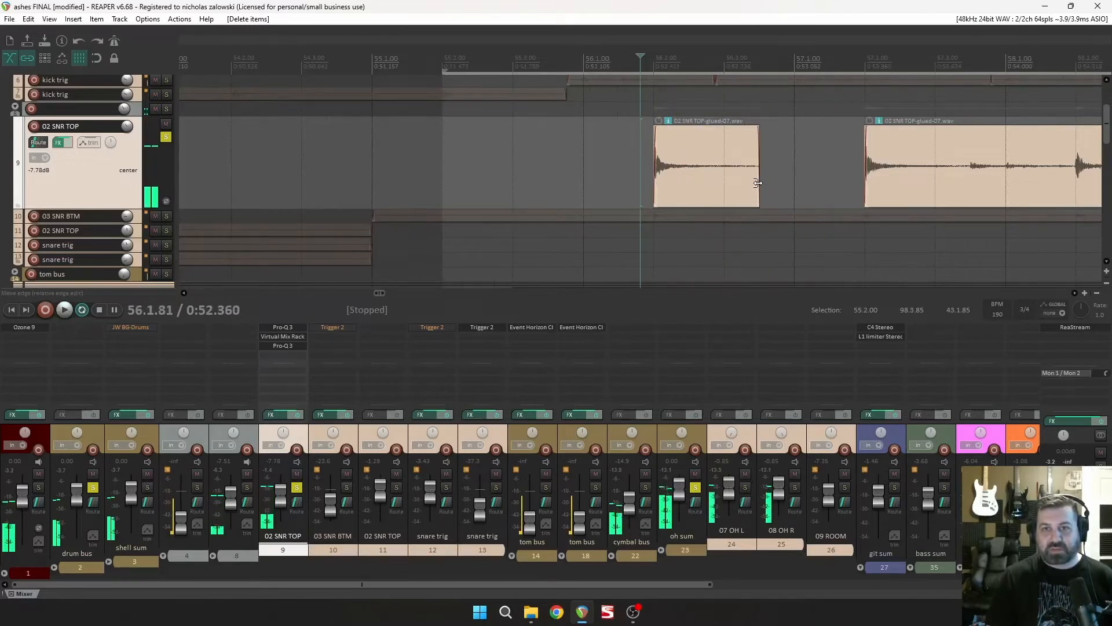
left_click(758, 185)
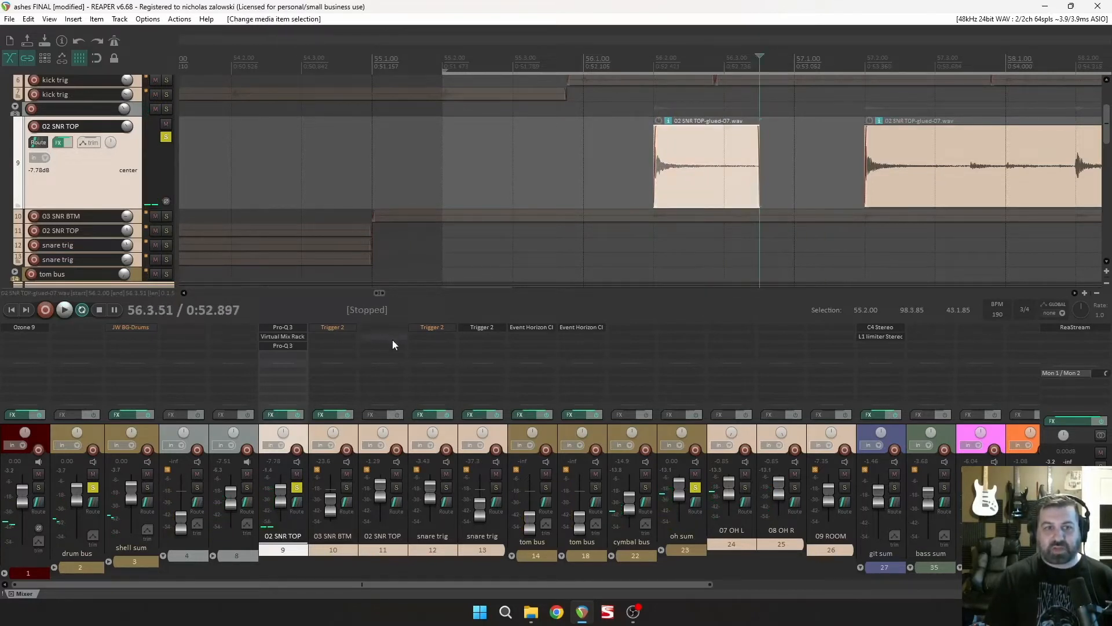
Step: Bypass both Pro-Q 3 instances and Virtual Mix Rack on the 02 SNR TOP track (9)
left_click(289, 346, "shift")
left_click(289, 337, "shift")
left_click(292, 327, "shift")
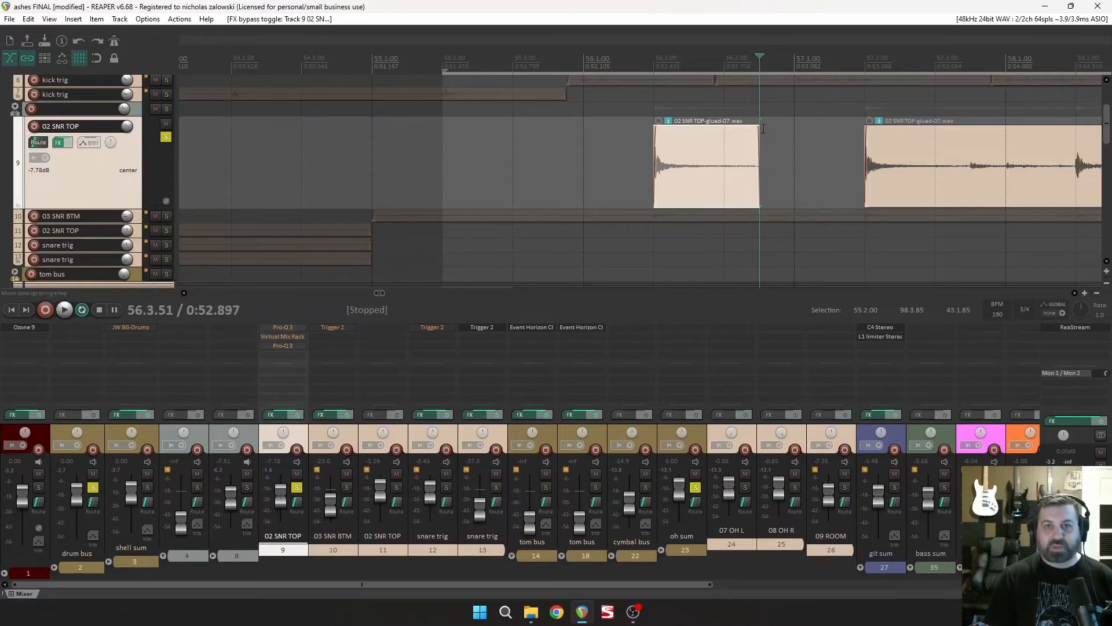
Step: Adjust the start of the isolated snare item at 56.2 and trim its end to just after the hit
left_click(637, 63)
scroll(724, 149, "up", 3)
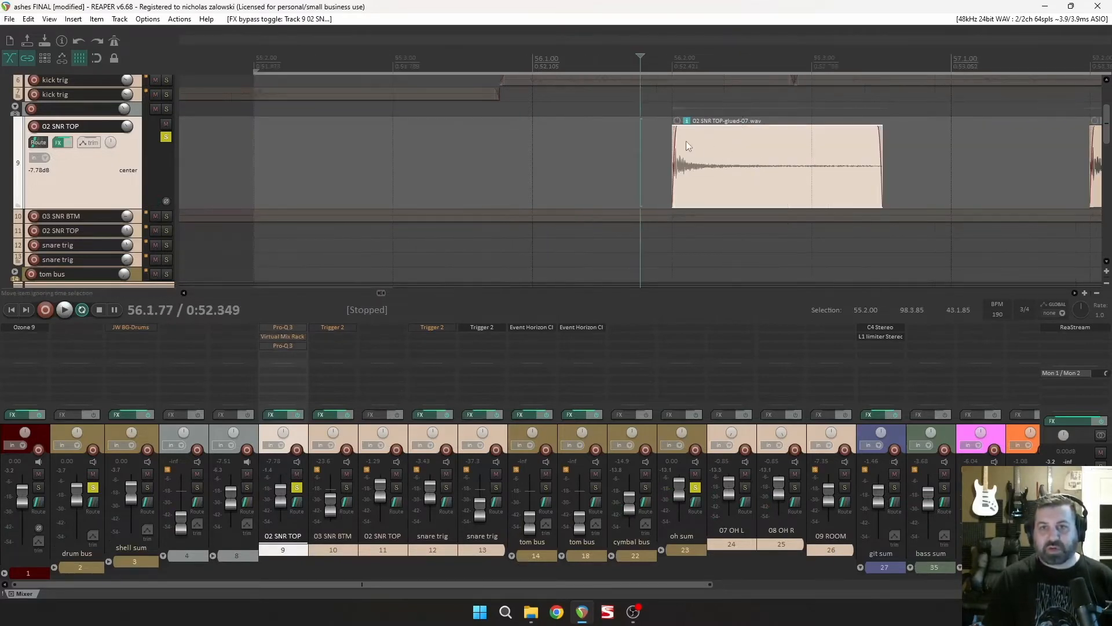
left_click_drag(677, 132, 670, 174)
left_click_drag(878, 175, 712, 175)
Step: Audition the trimmed snare hit repeatedly from 56.1.77, and compare it with the uncut hits that follow
key("space")
key("space")
key("space")
key("space")
key("space")
key("space")
key("space")
key("space")
key("space")
key("space")
scroll(796, 129, "down", 3)
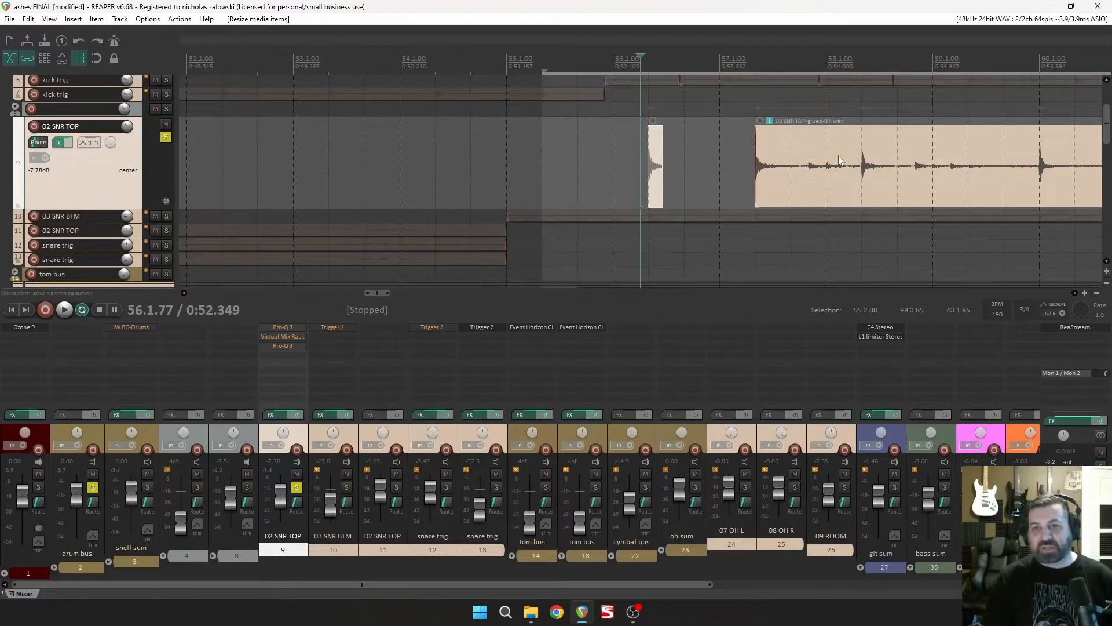
scroll(839, 155, "down", 5)
scroll(804, 165, "up", 4)
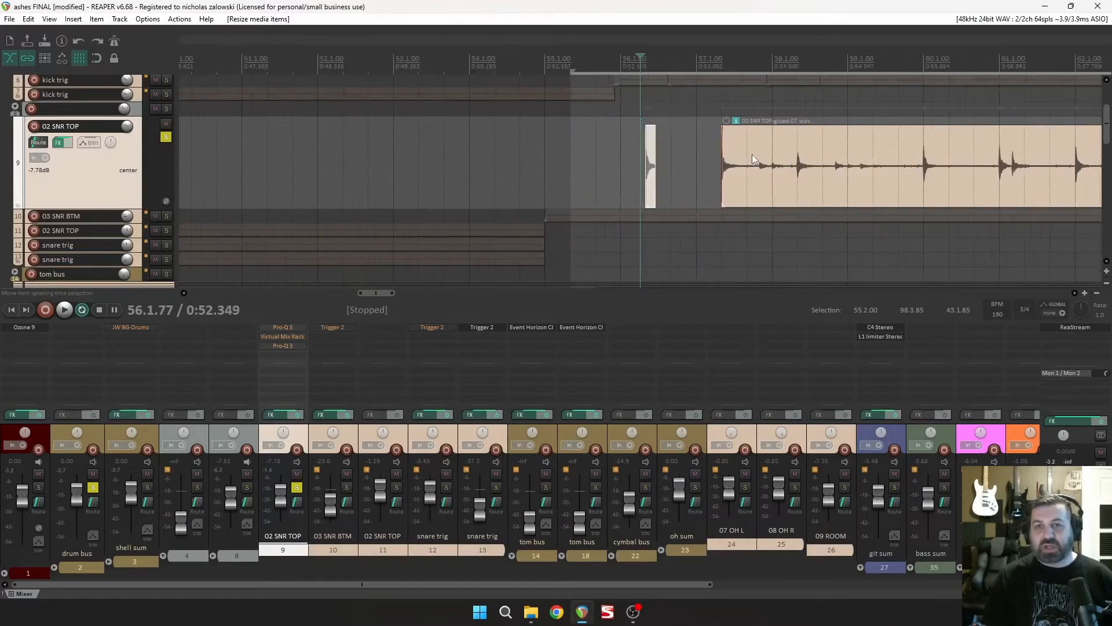
scroll(753, 158, "up", 3)
Step: Undo the trimming of the isolated snare hit on the 02 SNR TOP track (9)
key("ctrl+z")
key("ctrl+z")
key("ctrl+z")
key("ctrl+z")
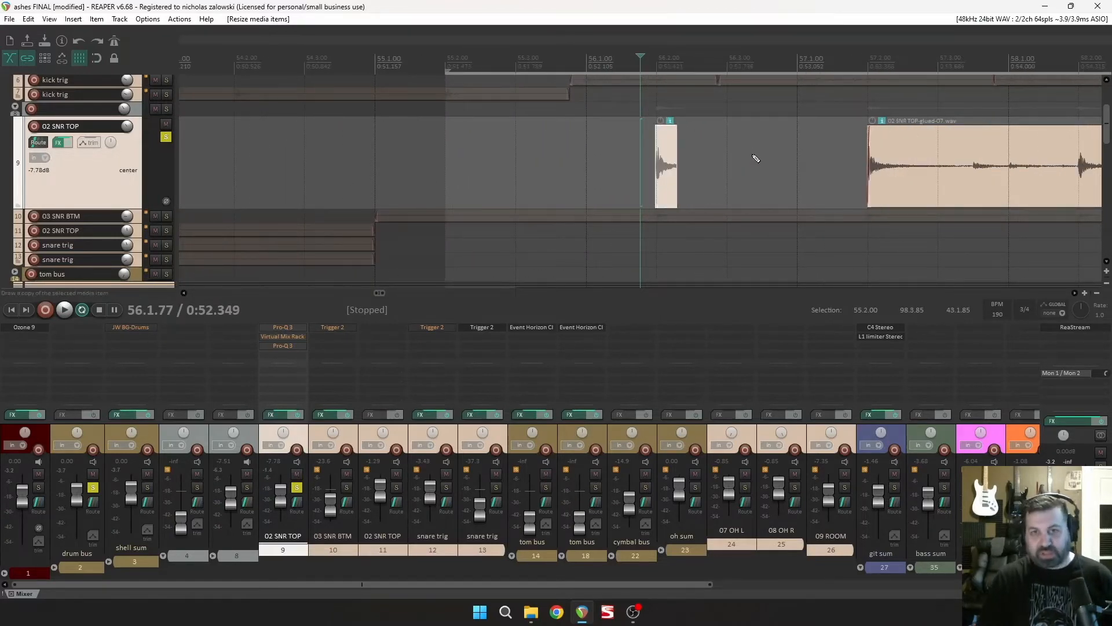
key("ctrl+z")
key("ctrl+z")
key("ctrl+z")
key("ctrl+z")
key("ctrl+z")
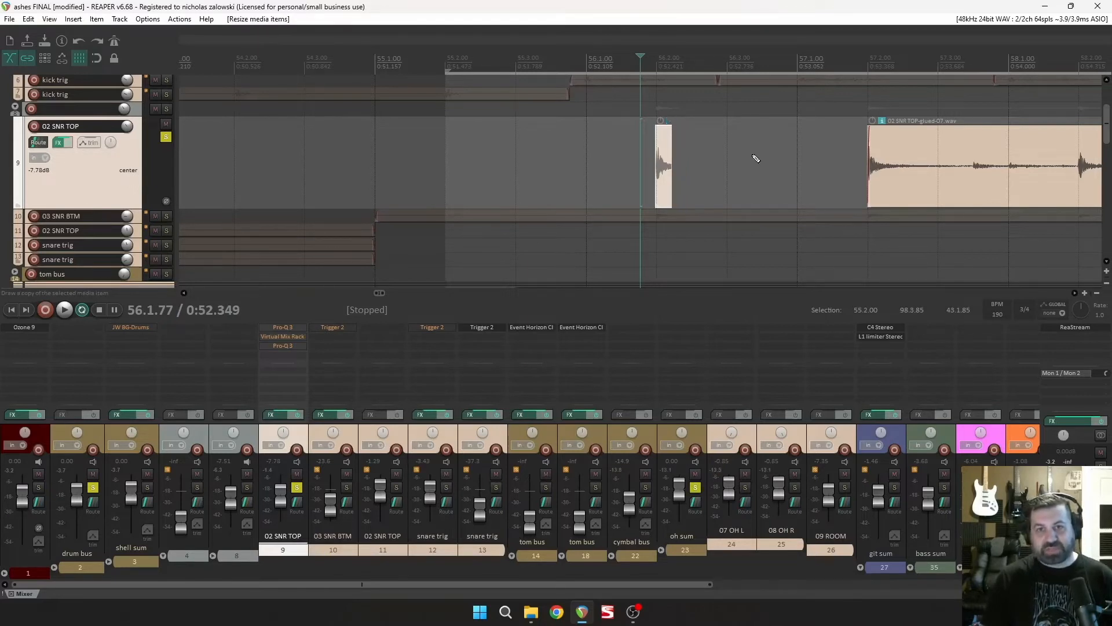
key("ctrl+z")
key("ctrl+z")
key("ctrl+z")
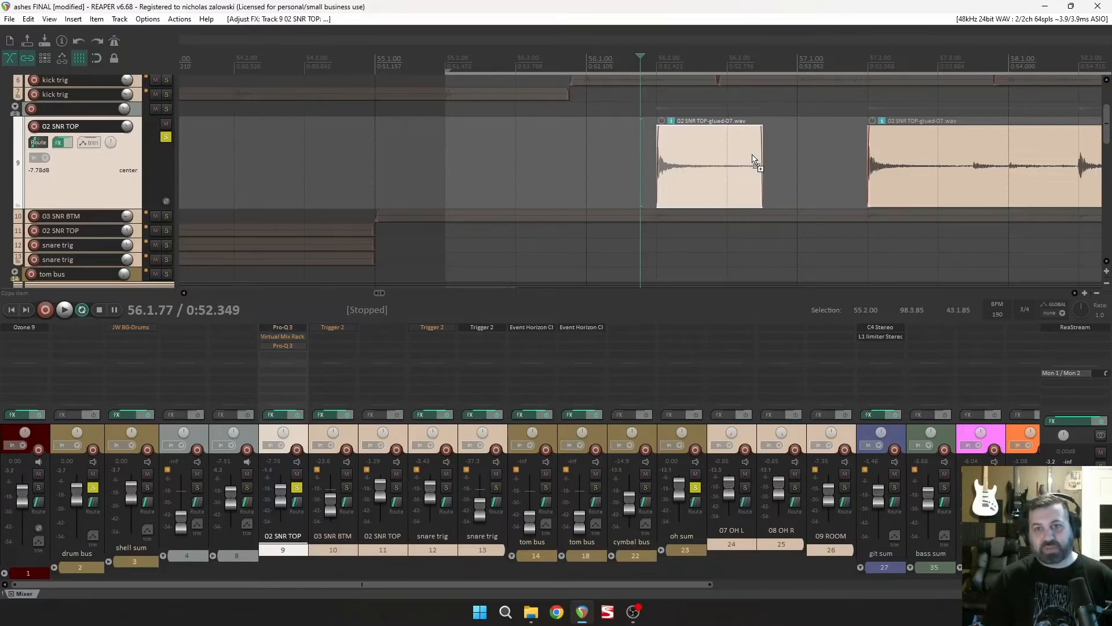
Step: Undo the effect bypasses, splits and deletions on the 02 SNR TOP track (9), restoring the continuous snare item
key("ctrl+z")
key("ctrl+z")
key("ctrl+z")
key("ctrl+z")
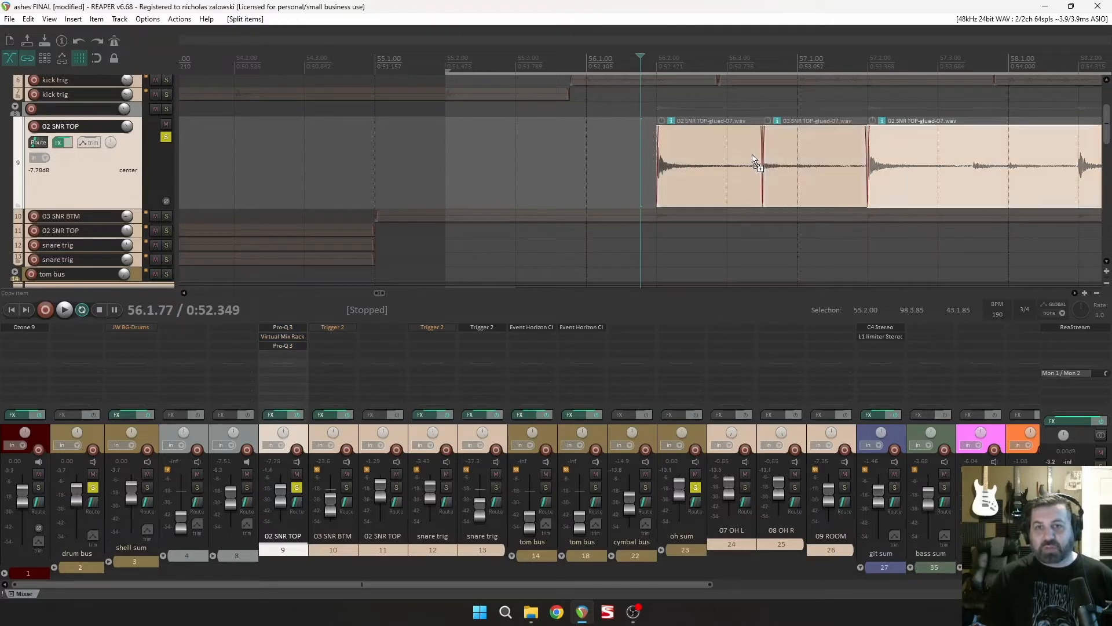
key("ctrl+z")
key("ctrl+z")
key("ctrl+z")
key("ctrl+z")
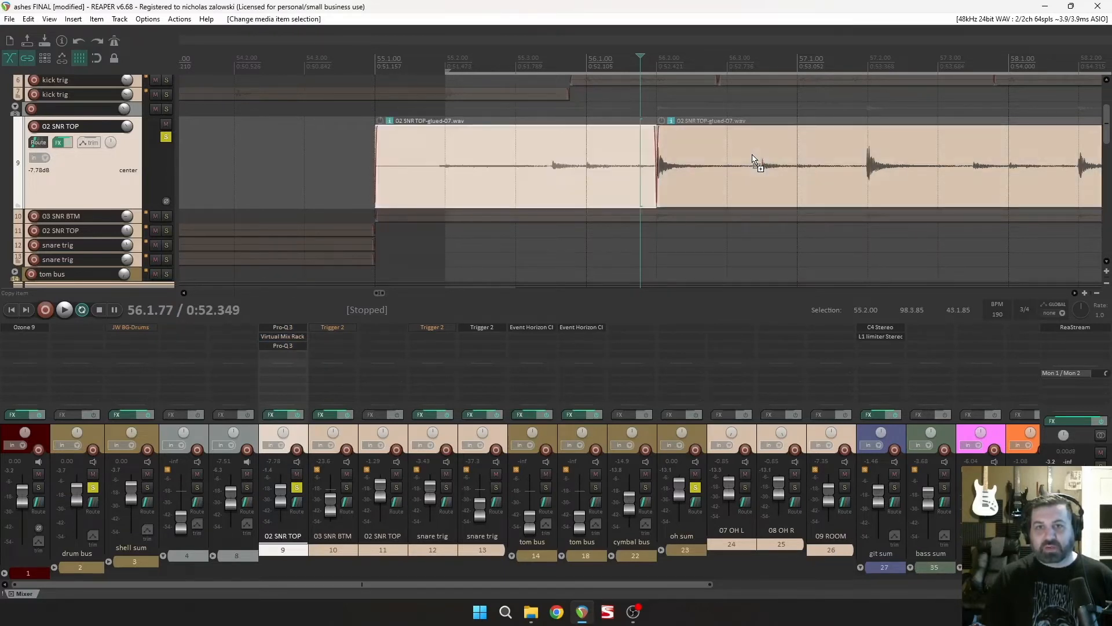
scroll(738, 154, "down", 2)
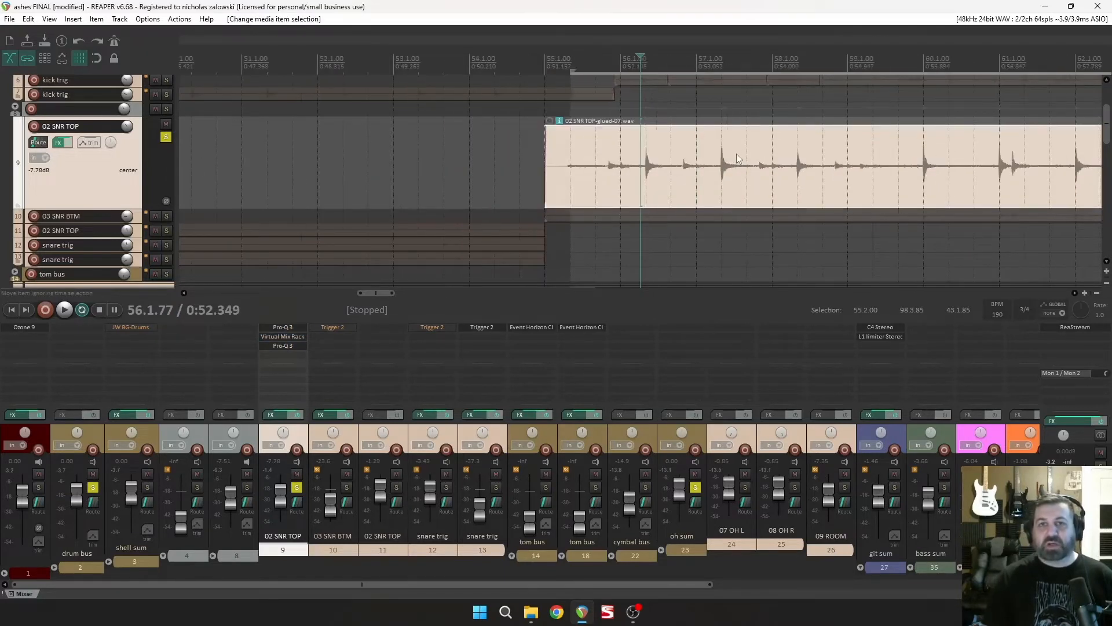
scroll(736, 156, "down", 1)
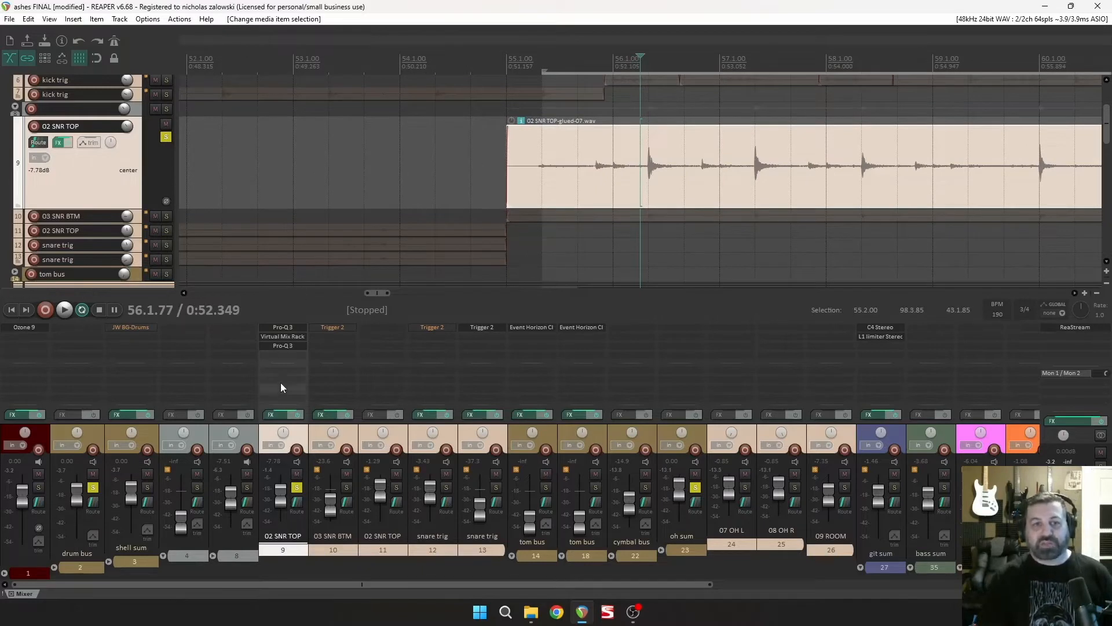
Step: Remove both Pro-Q 3 instances and Virtual Mix Rack from the 02 SNR TOP track (9)
left_click(292, 346, "alt")
left_click(294, 334, "alt")
left_click(294, 329, "alt")
Step: Copy Trigger 2 from 03 SNR BTM (10) to 02 SNR TOP (9), and set its Mix to 100% with the gate off
left_click_drag(338, 330, 291, 330)
left_click(291, 328)
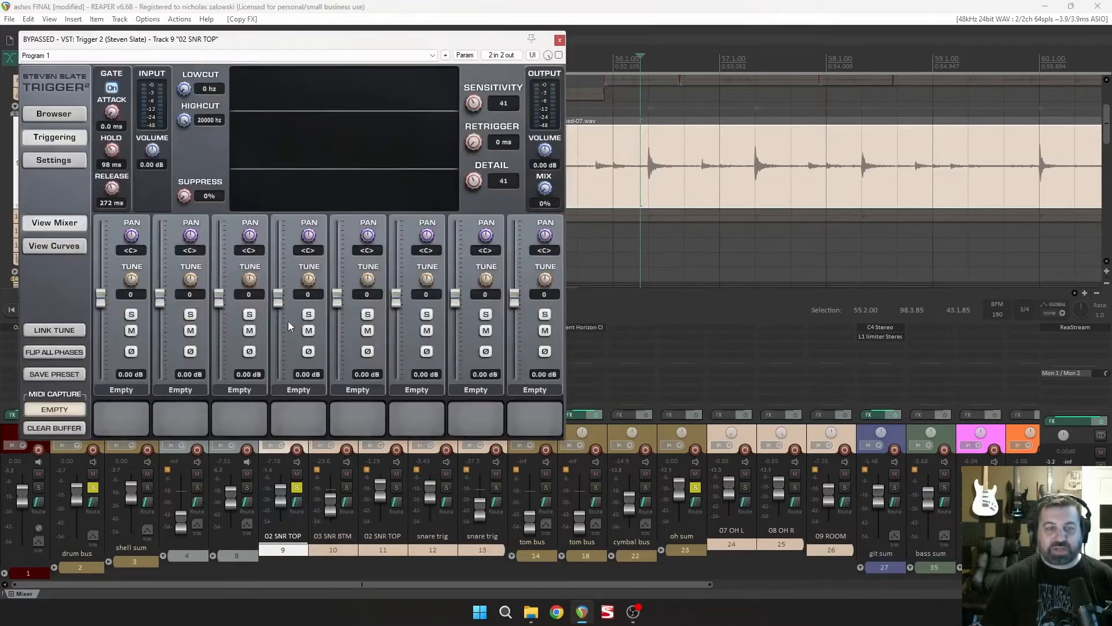
left_click_drag(546, 189, 500, 3)
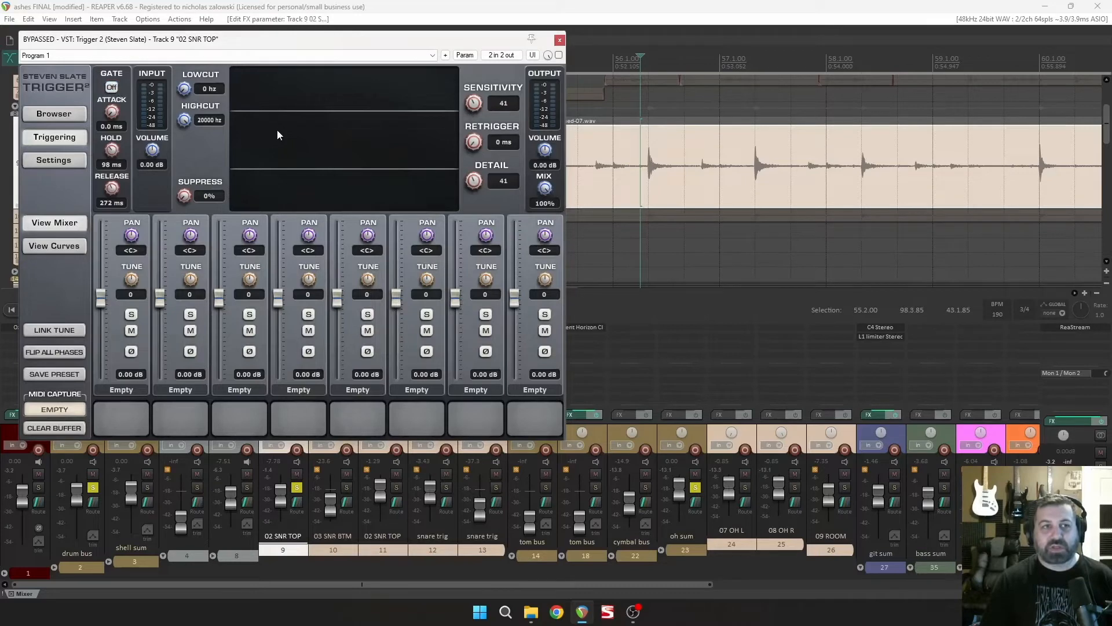
Step: Take Trigger 2 on the 02 SNR TOP track (9) out of bypass
left_click_drag(422, 41, 644, 199)
scroll(653, 163, "down", 8)
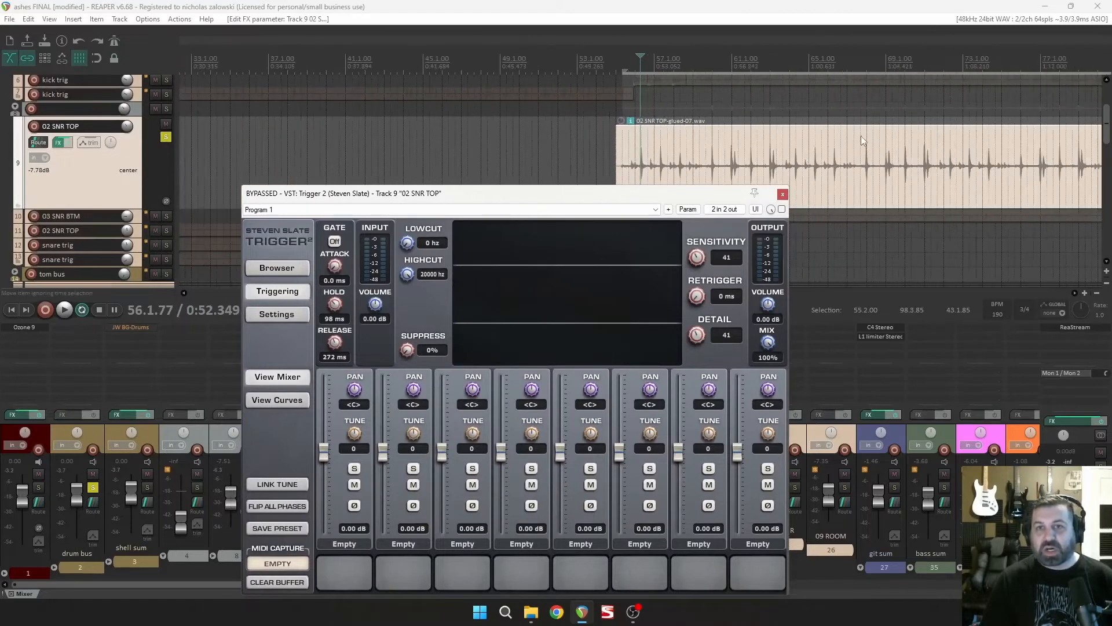
scroll(840, 139, "up", 5)
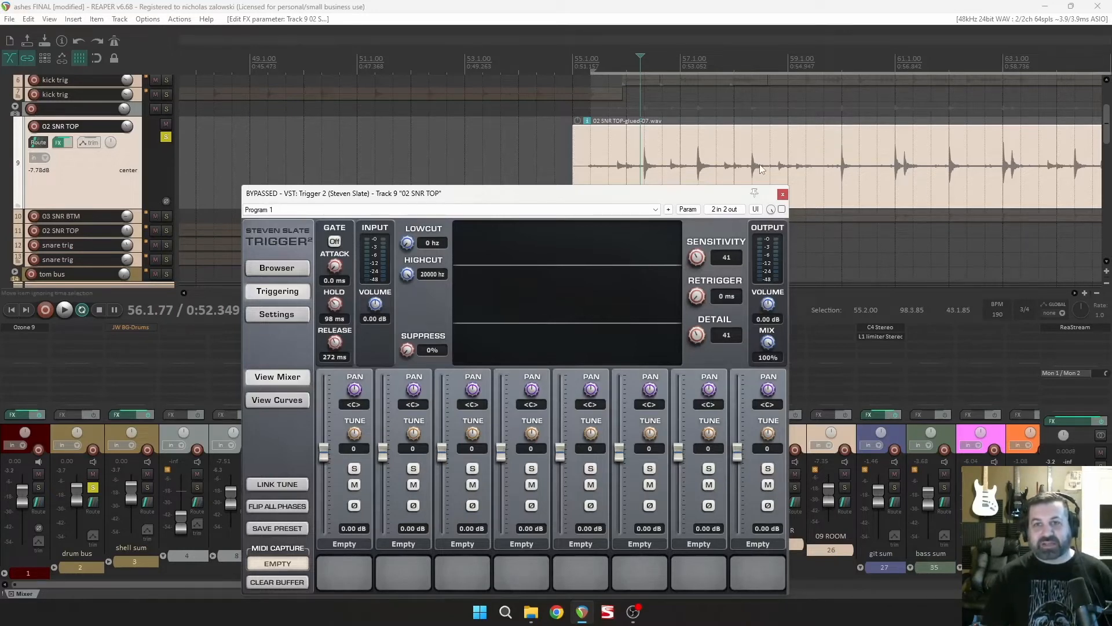
left_click_drag(432, 193, 572, 160)
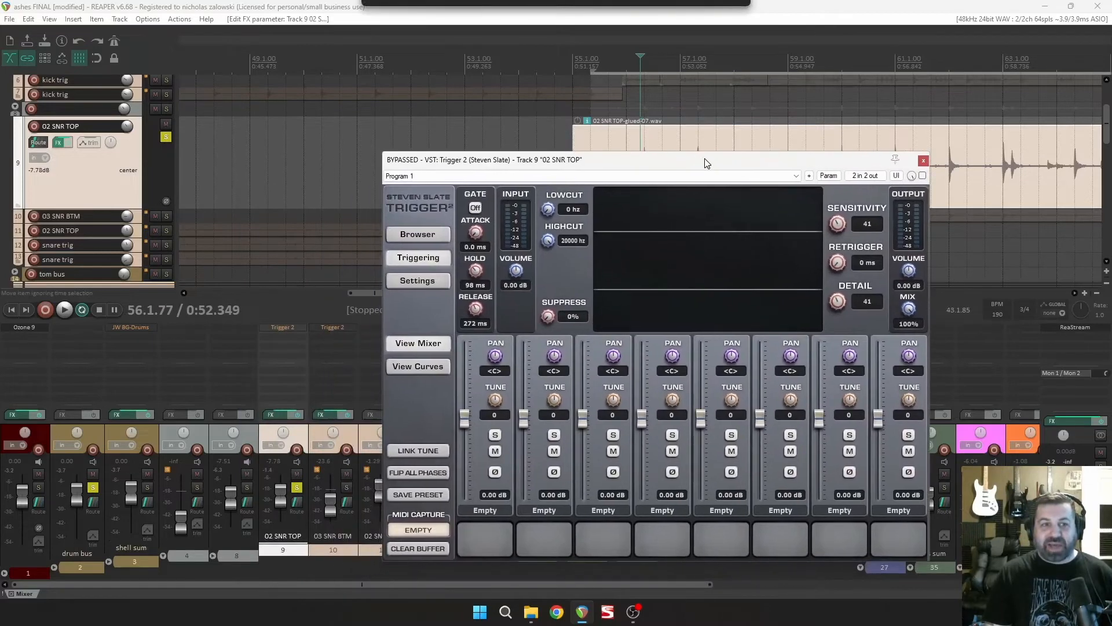
left_click(923, 175)
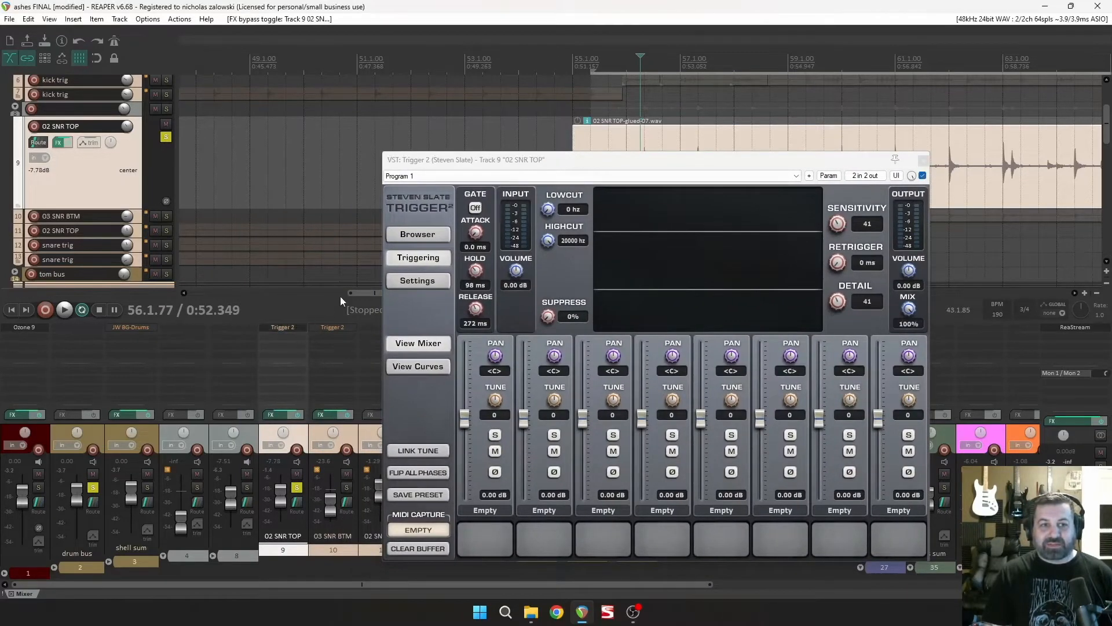
left_click_drag(763, 171, 433, 191)
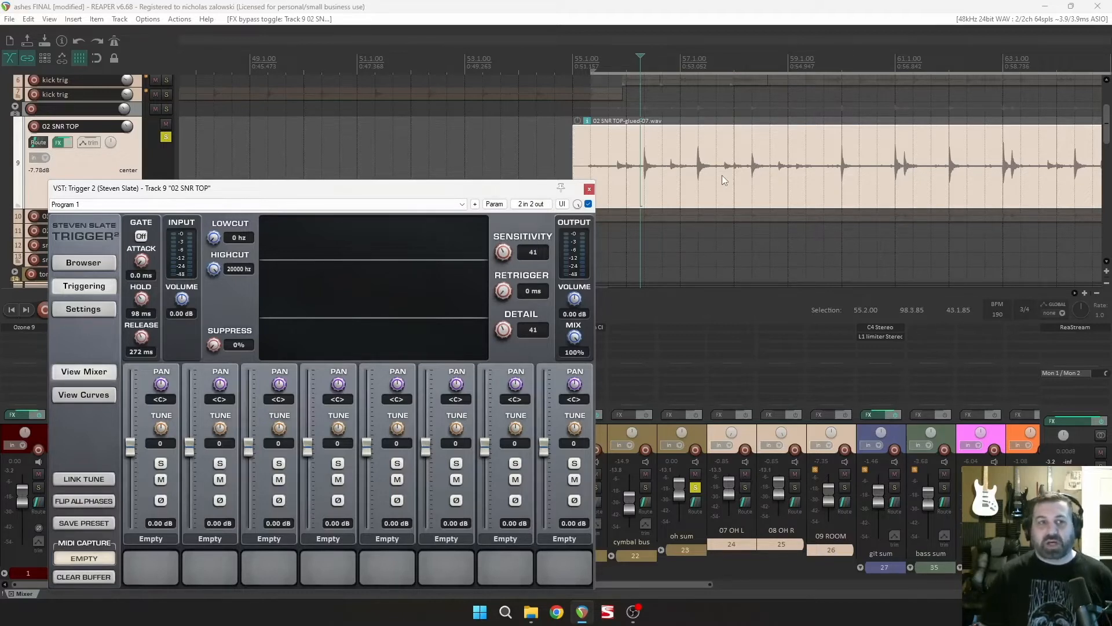
left_click_drag(323, 189, 663, 156)
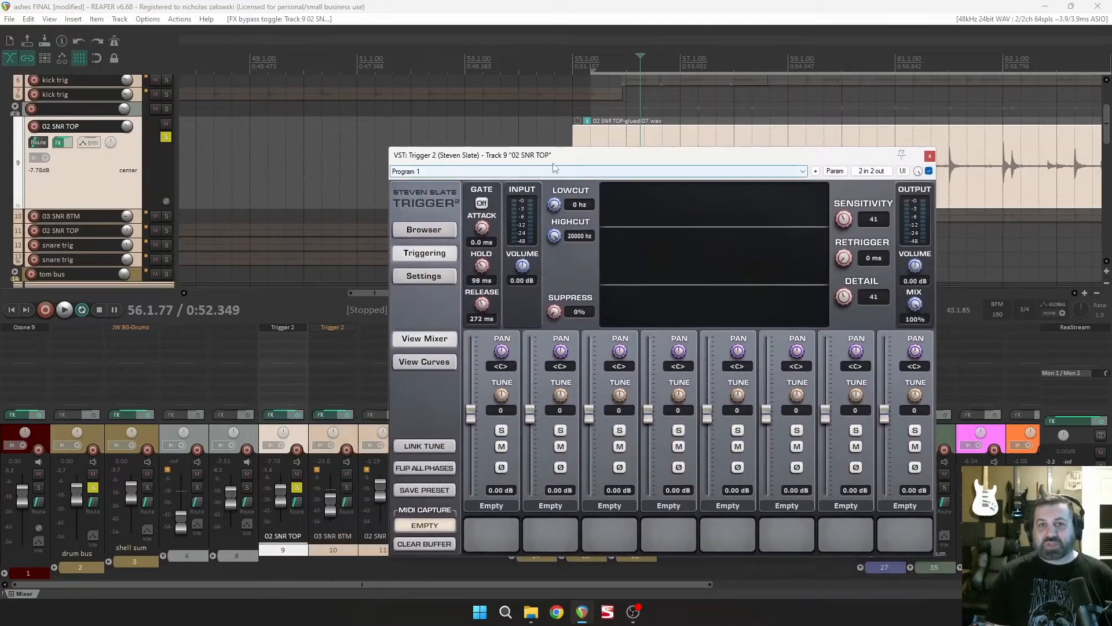
left_click_drag(575, 159, 542, 148)
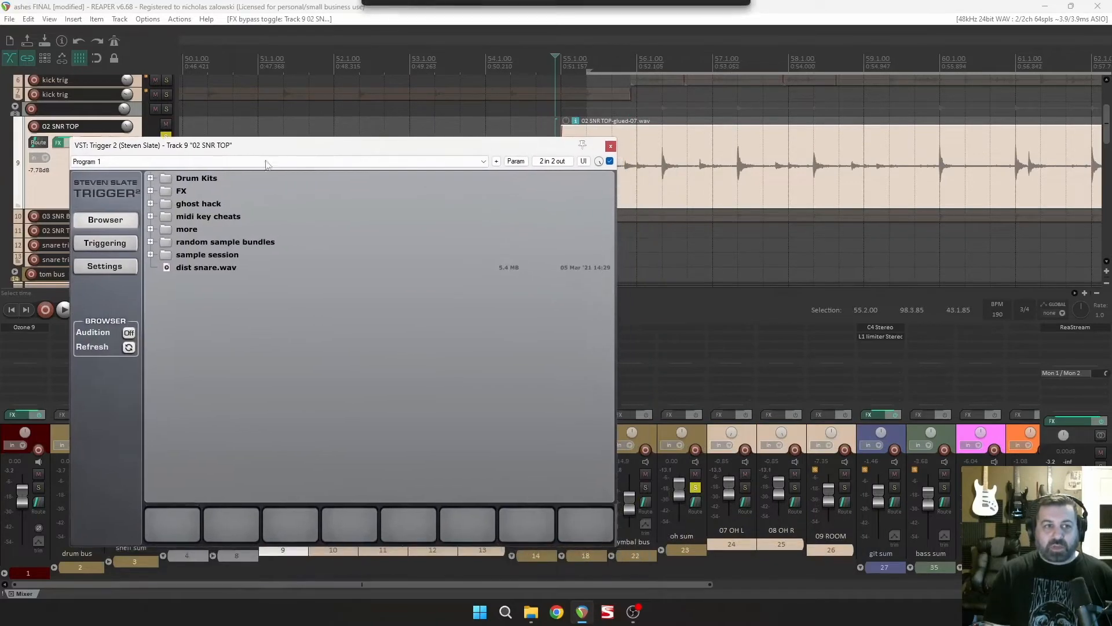
left_click(116, 245)
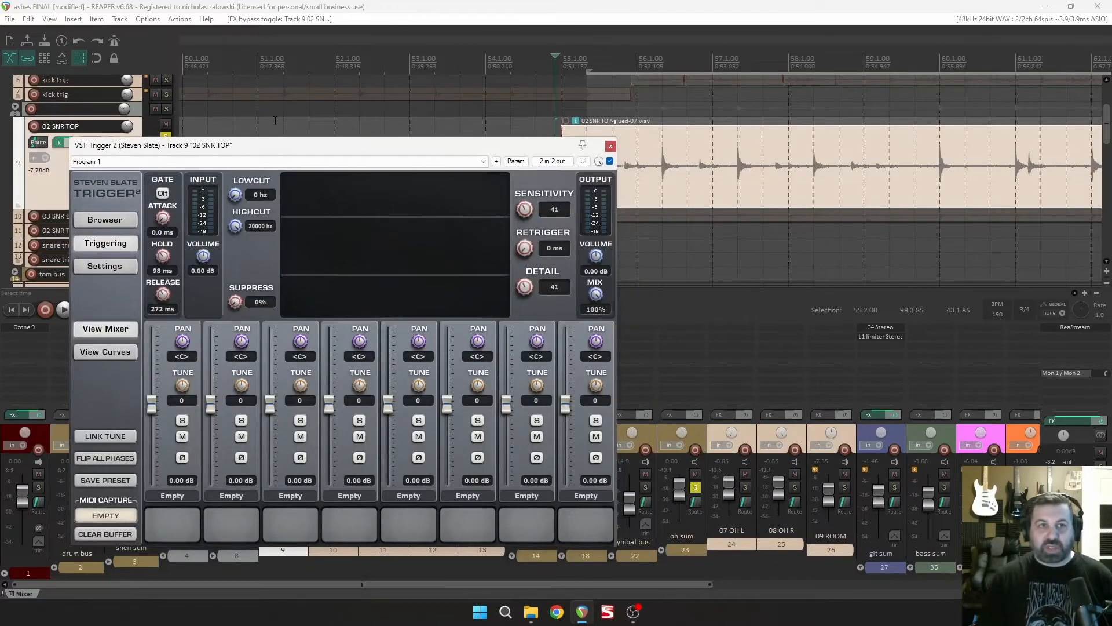
left_click_drag(288, 146, 371, 83)
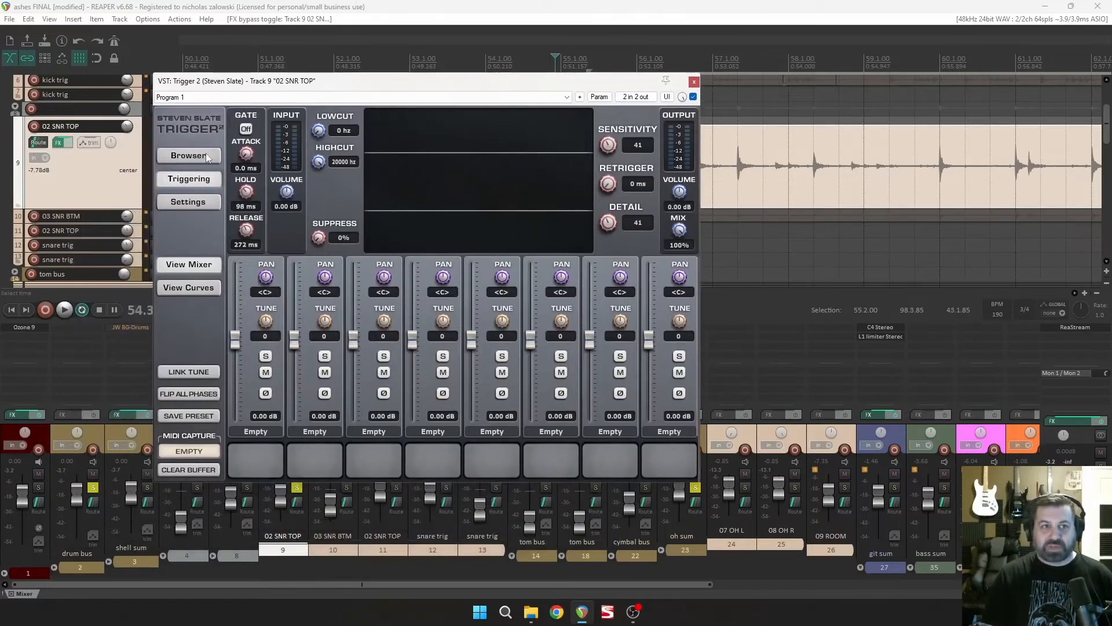
Step: Load Punch Kit Snare.tci from the Victory Snares folder in Drum Kits into Trigger 2's first slot
left_click(188, 156)
left_click(234, 115)
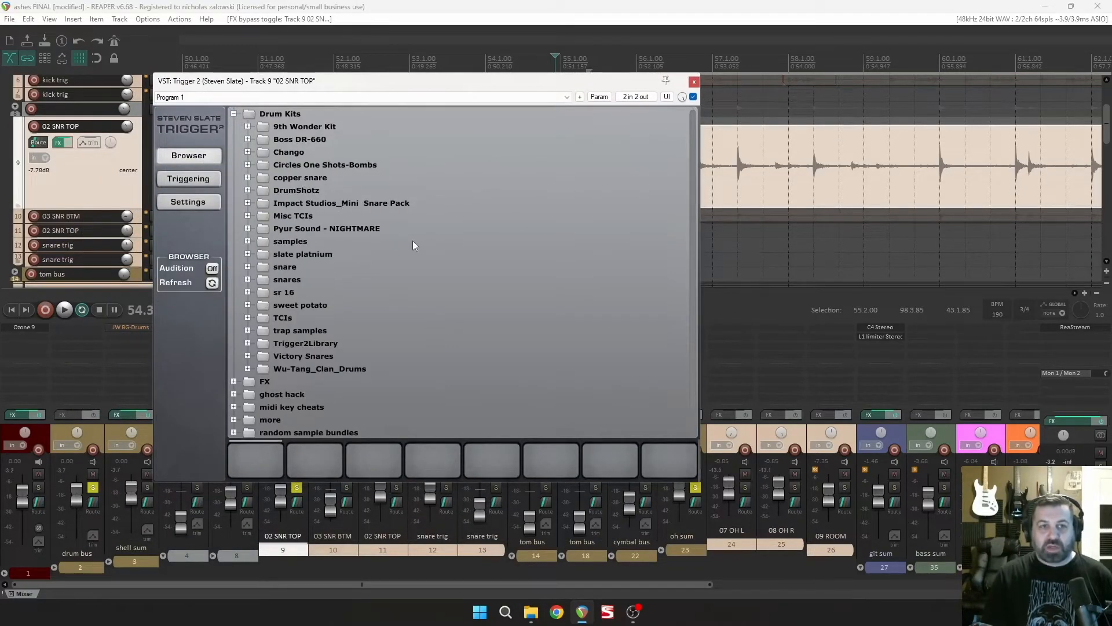
left_click(248, 191)
left_click(248, 191)
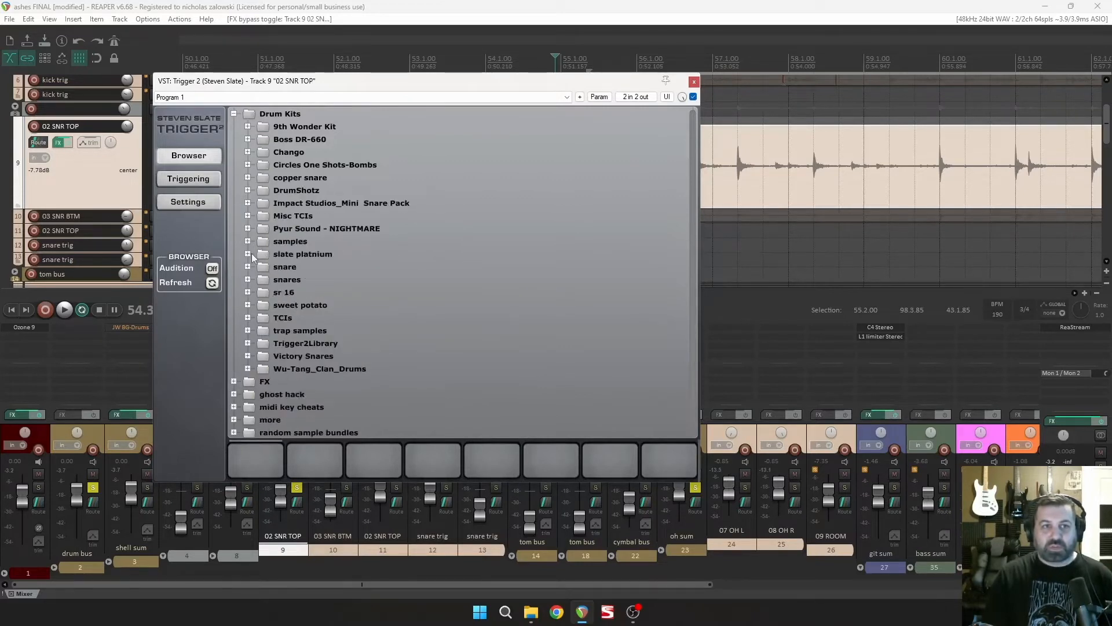
left_click(248, 356)
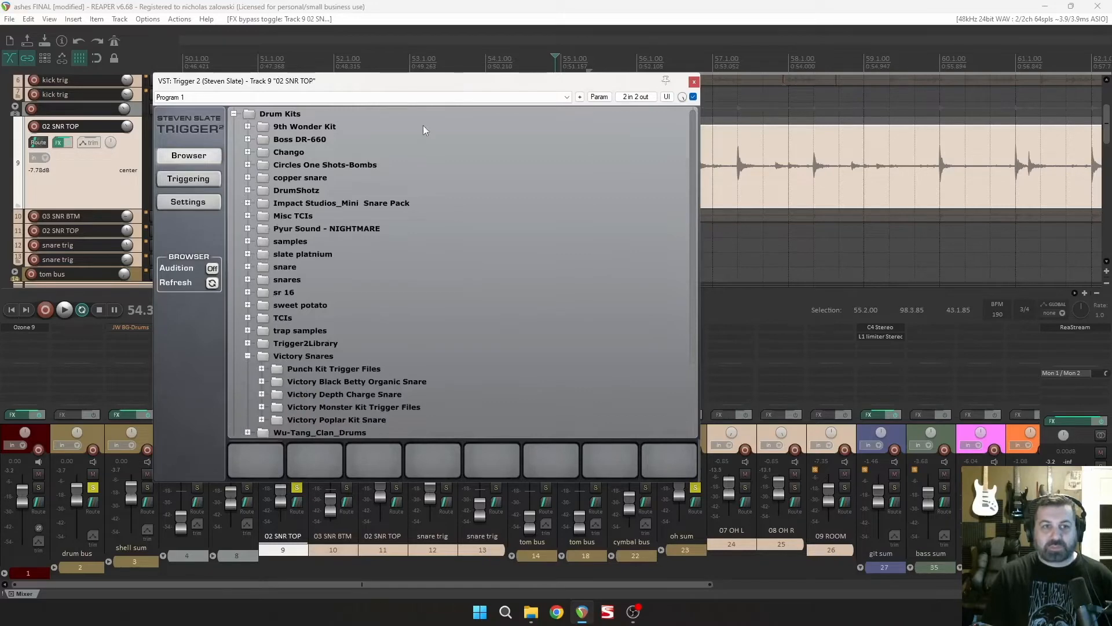
left_click_drag(412, 82, 398, 45)
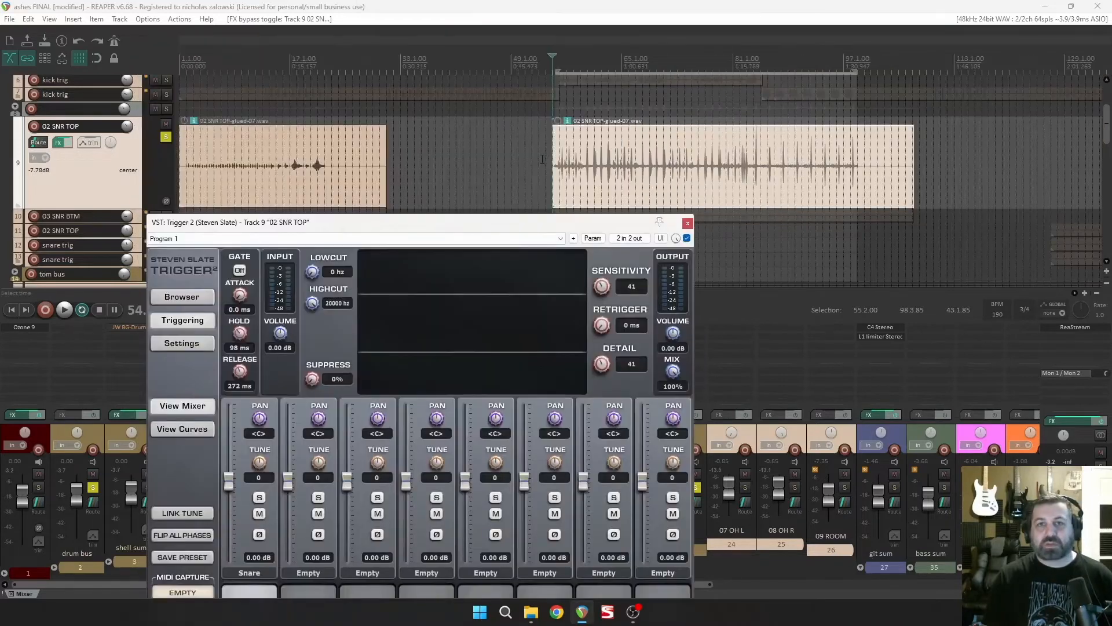
Step: Play the 02 SNR TOP item from near its start at bar 55 to audition the triggered Punch Kit Snare
scroll(653, 68, "up", 3)
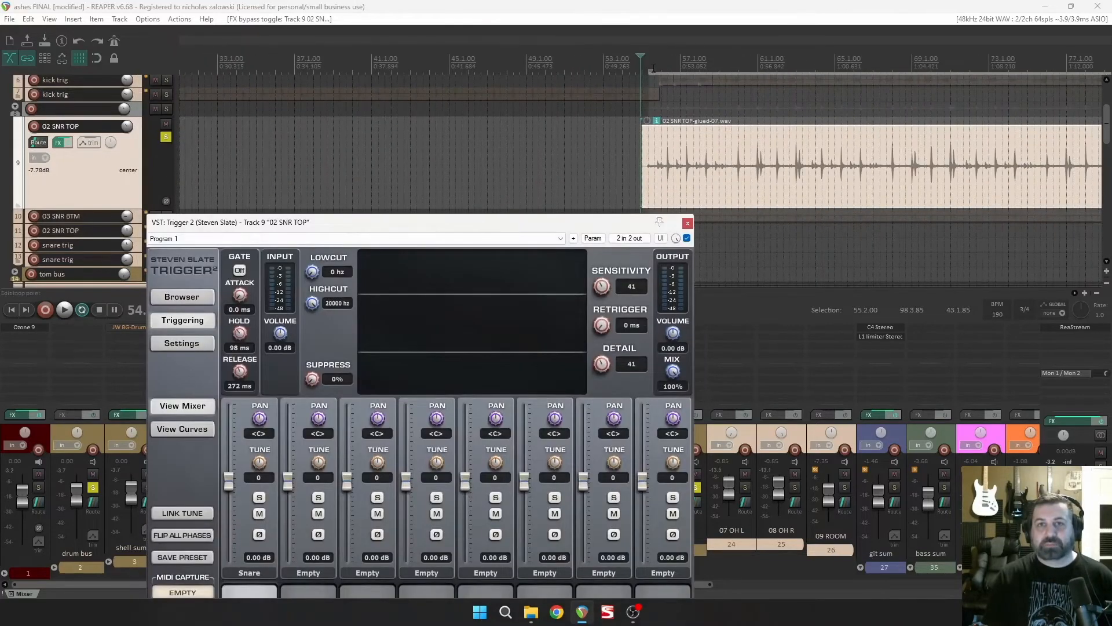
left_click(653, 68)
key("space")
left_click_drag(574, 231, 514, 112)
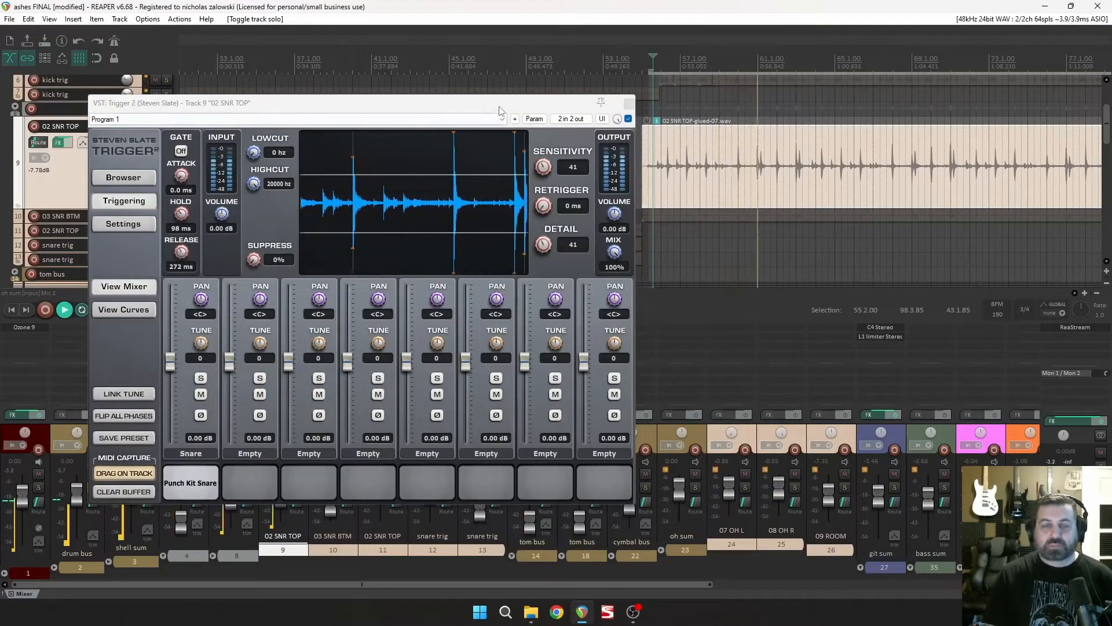
key("space")
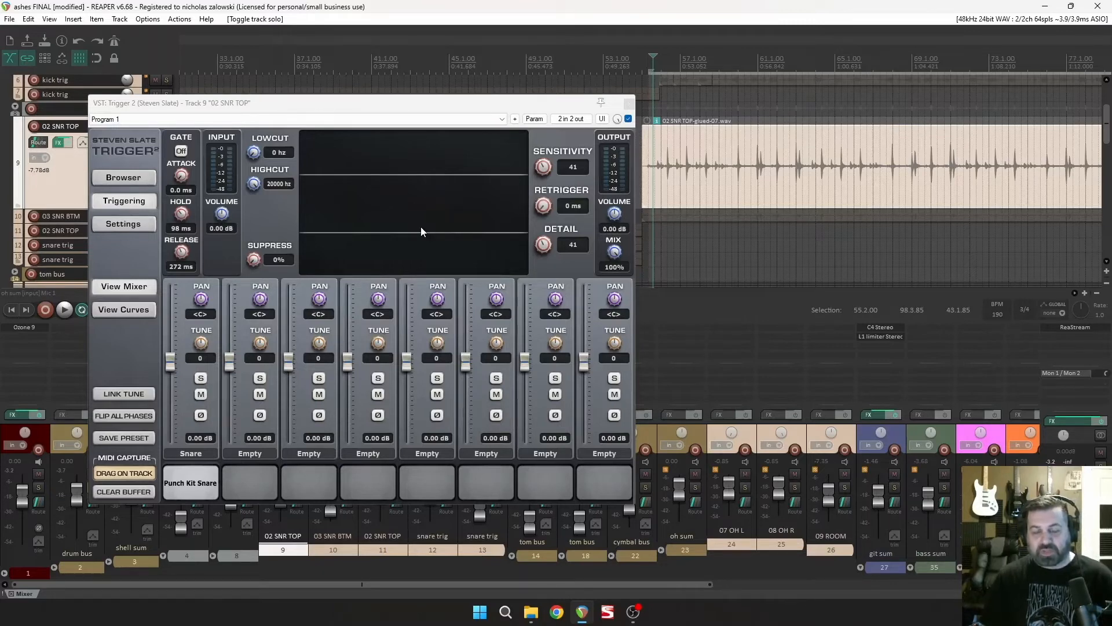
Step: Clear the Punch Kit Snare sample from Trigger 2's first slot
left_click_drag(436, 105, 440, 87)
right_click(203, 466)
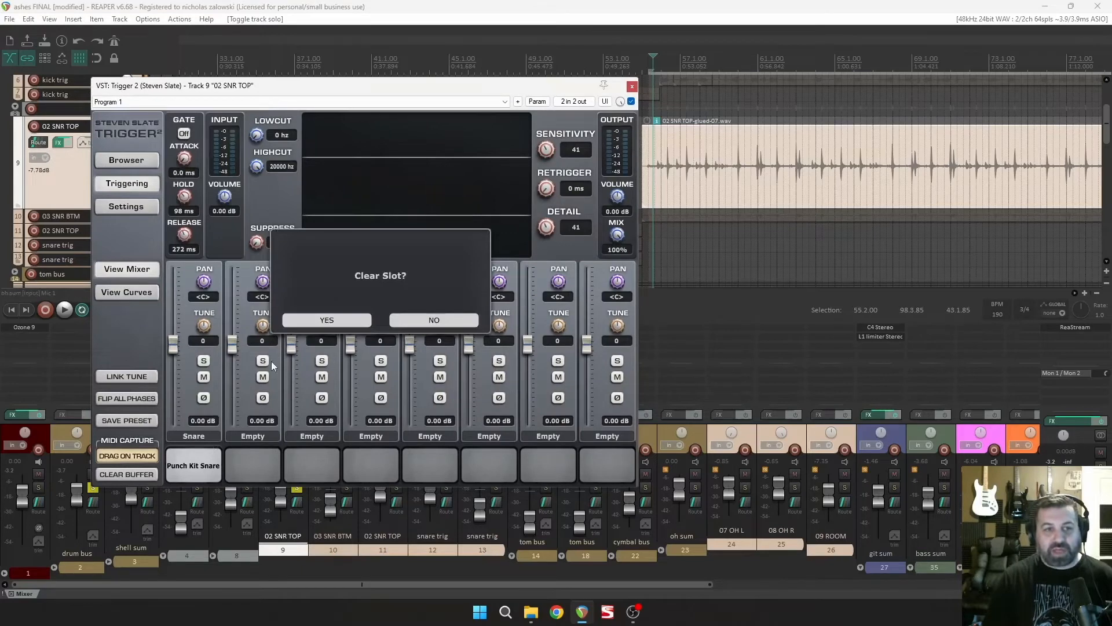
left_click(331, 320)
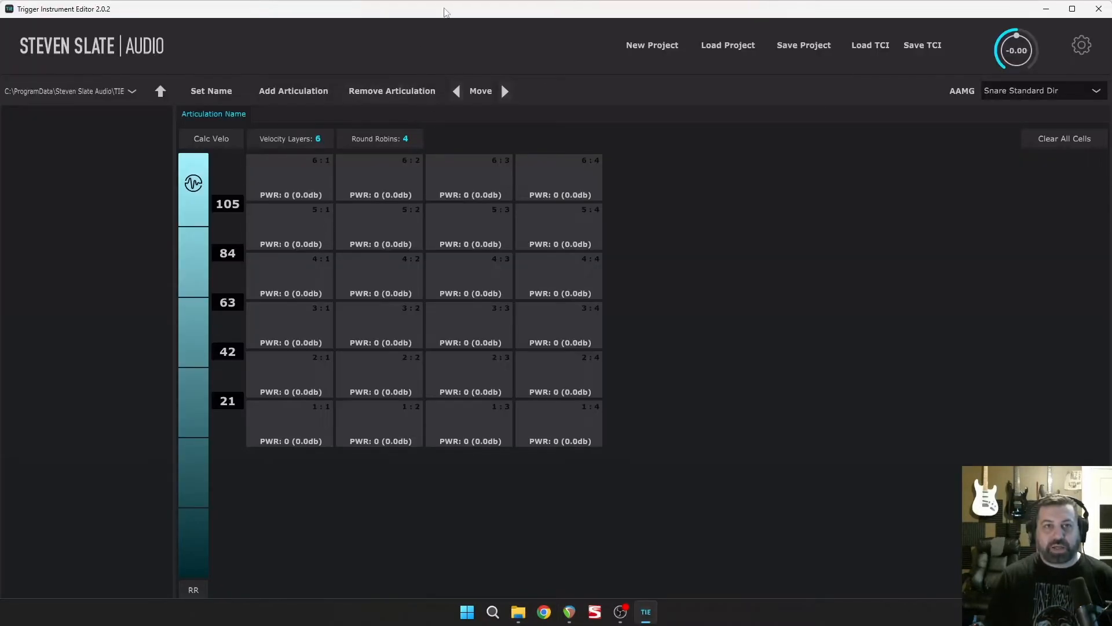
Step: Switch to Trigger Instrument Editor, examine its velocity-layer and round-robin cell grid, and return to REAPER
left_click_drag(445, 9, 405, 132)
left_click(1032, 130)
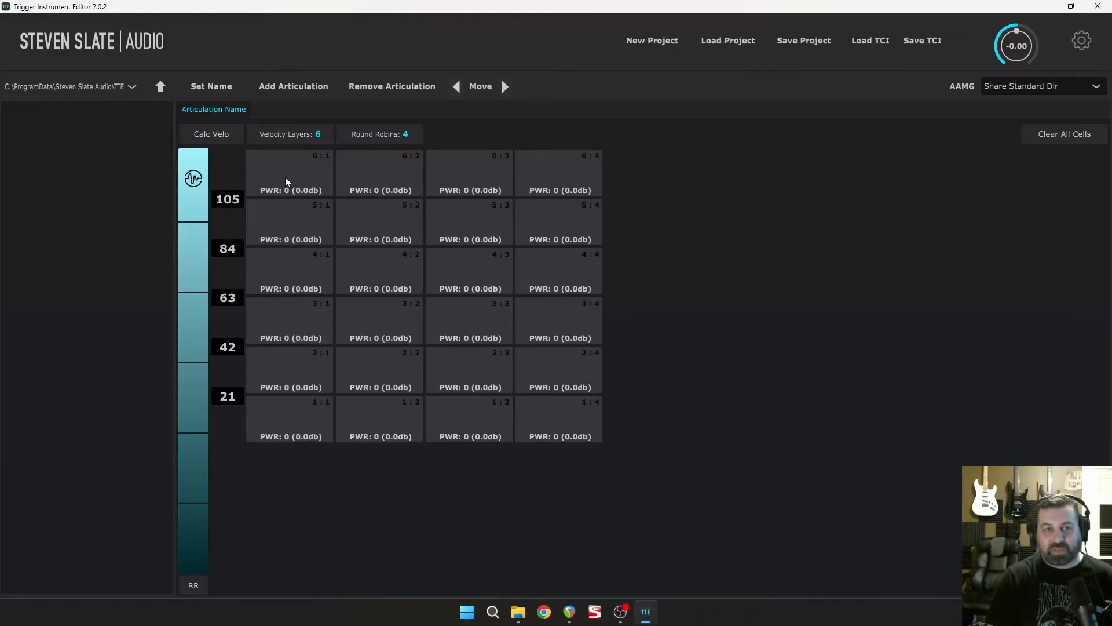
left_click(1046, 6)
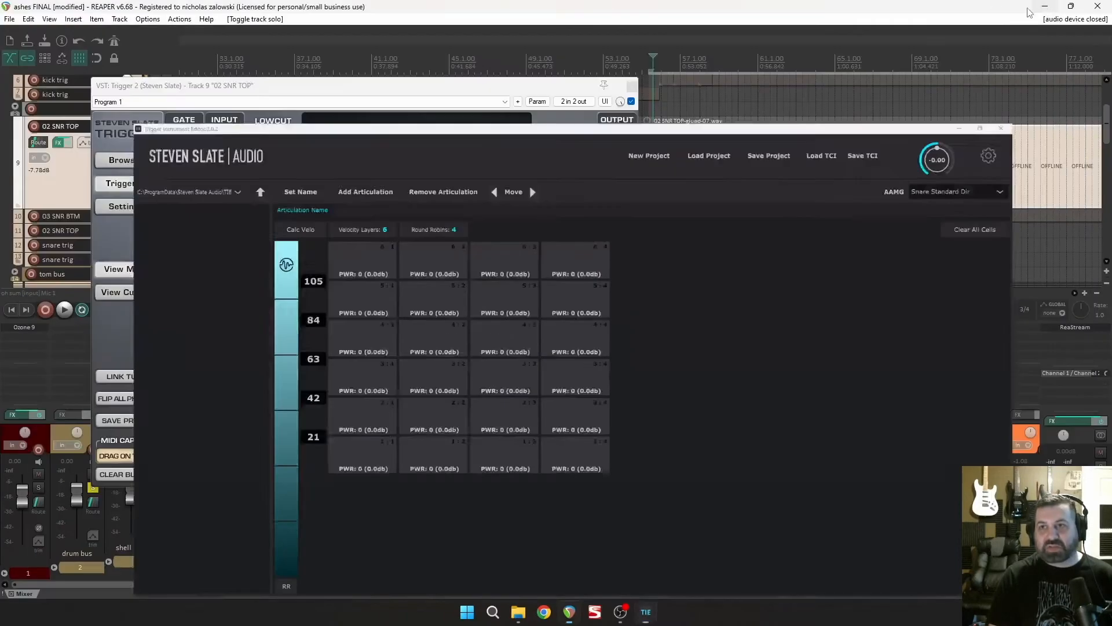
Step: Place the edit cursor at about bar 153, near the start of the last snare item on 02 SNR TOP (9)
left_click_drag(583, 86, 654, 281)
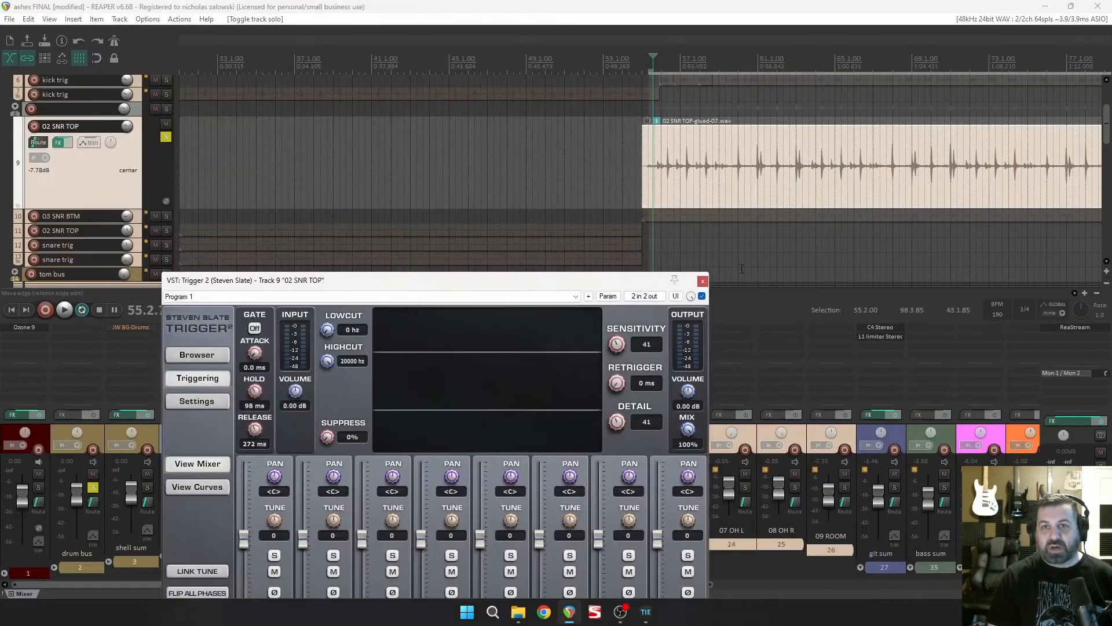
scroll(741, 191, "down", 5)
scroll(740, 195, "down", 4)
scroll(740, 195, "up", 2)
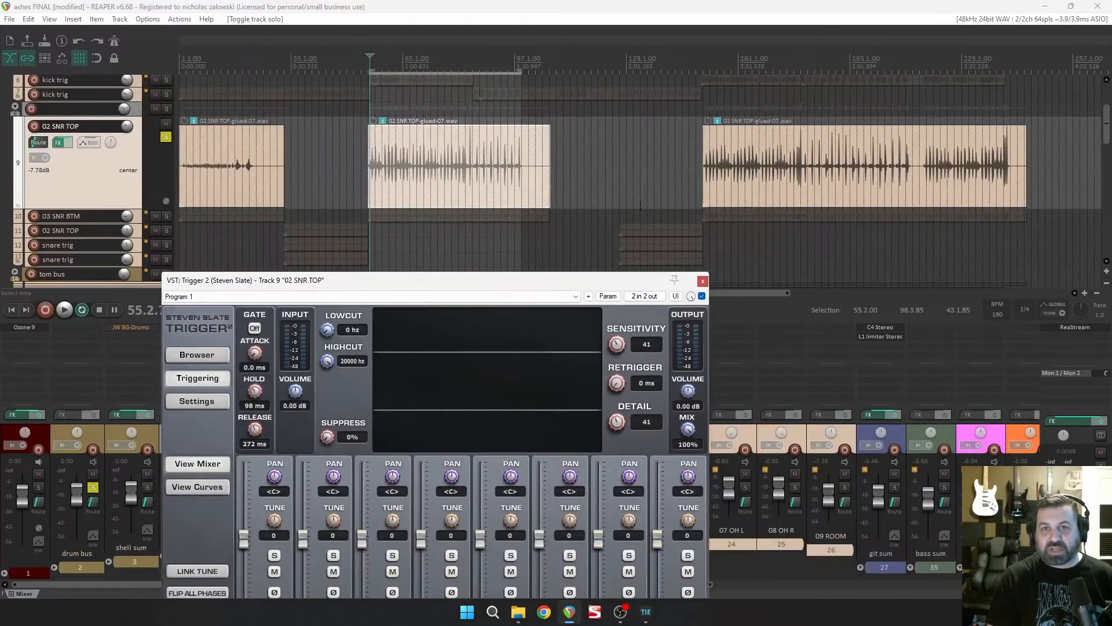
left_click(711, 66)
scroll(762, 157, "up", 2)
left_click_drag(626, 284, 501, 160)
scroll(850, 190, "up", 2)
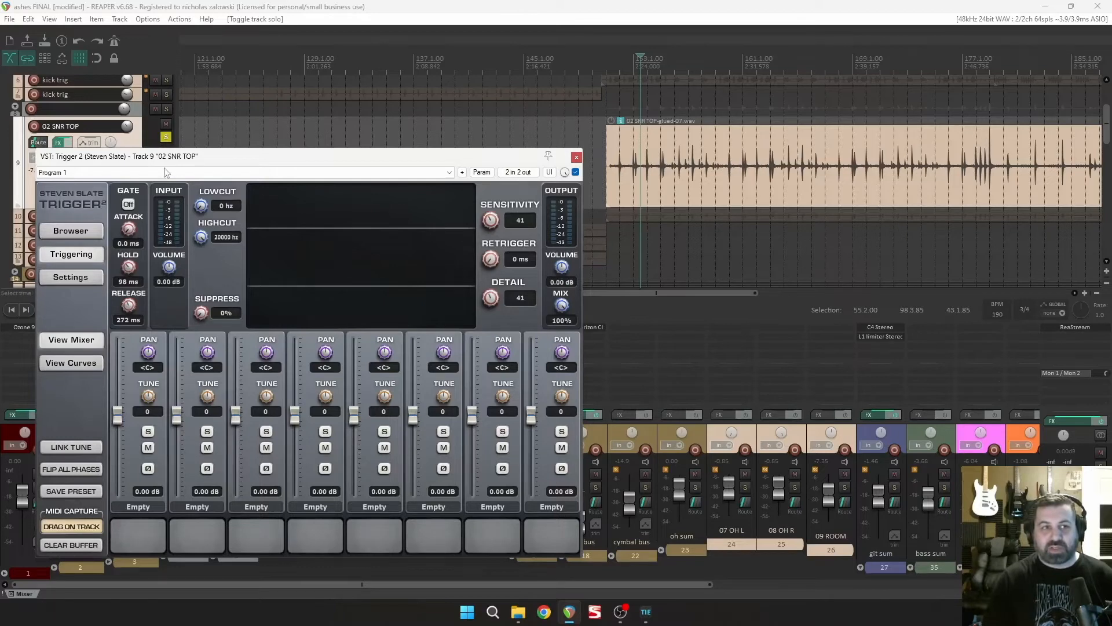
Step: Reopen the minimized Trigger Instrument Editor to review its empty sample grid, and close the program
left_click_drag(234, 163, 237, 132)
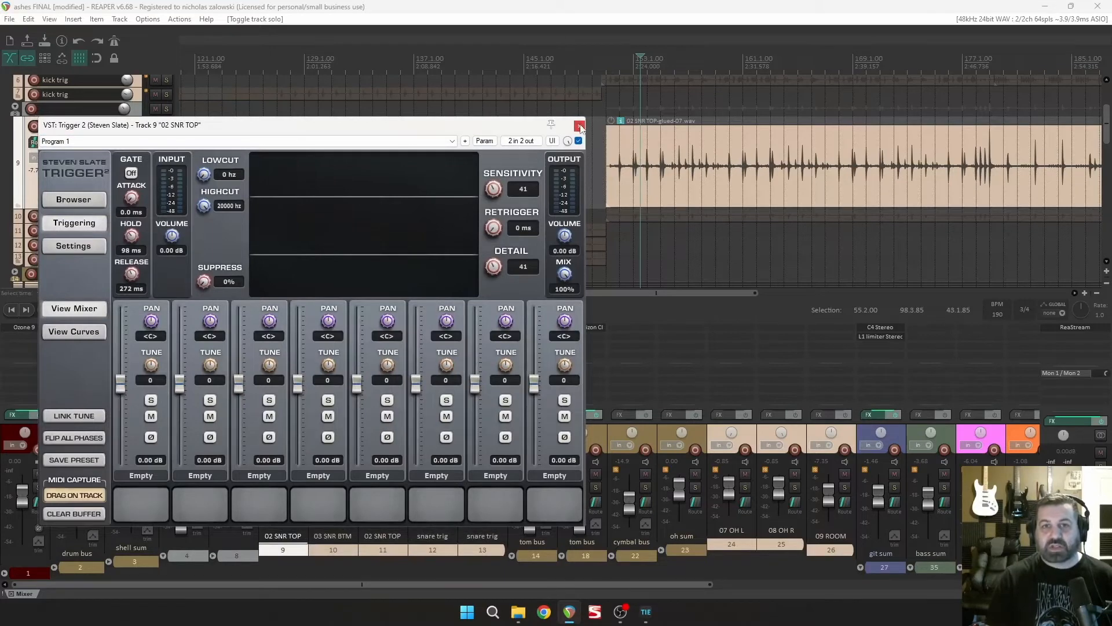
left_click(650, 618)
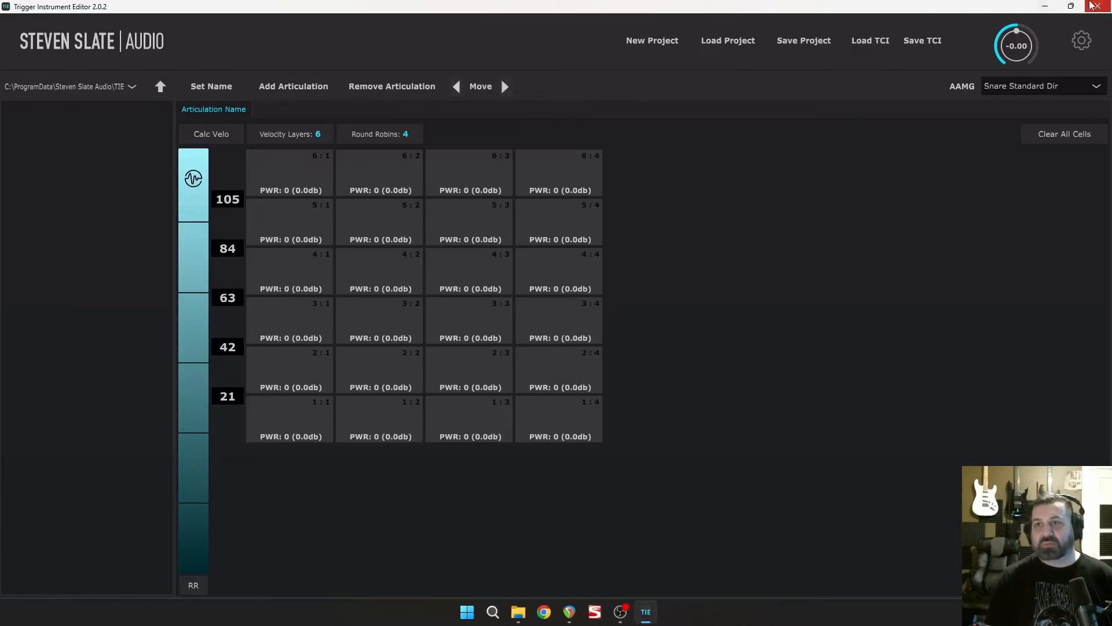
left_click(1097, 5)
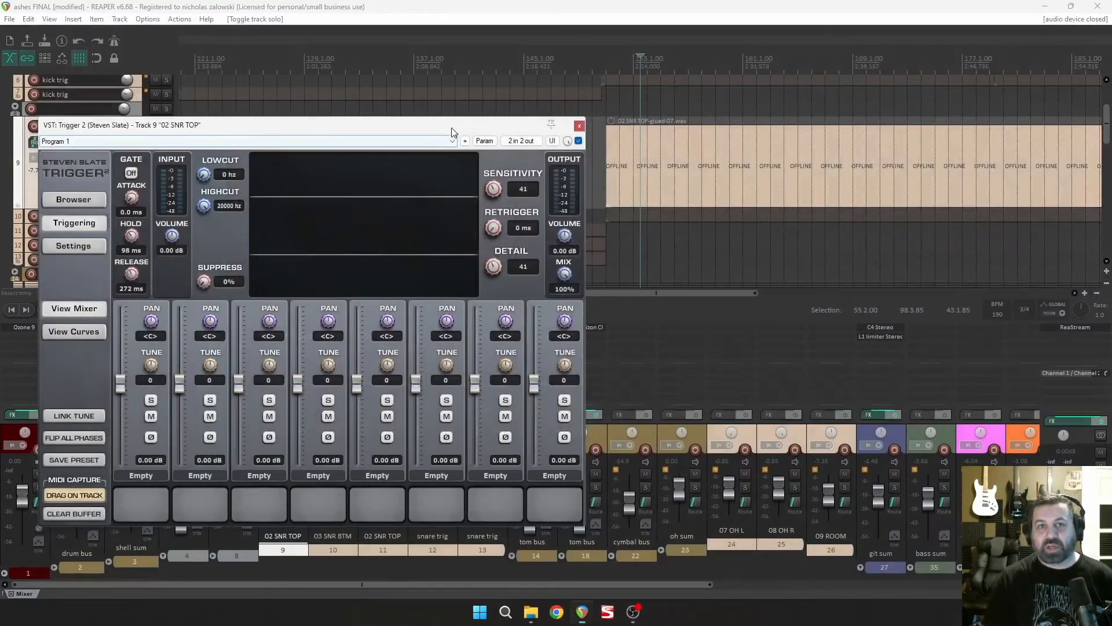
Step: Load Punch Kit Snare.tci from the Punch Kit Trigger Files folder into Trigger 2's first slot and return to the triggering view
left_click_drag(451, 129, 547, 88)
left_click(190, 158)
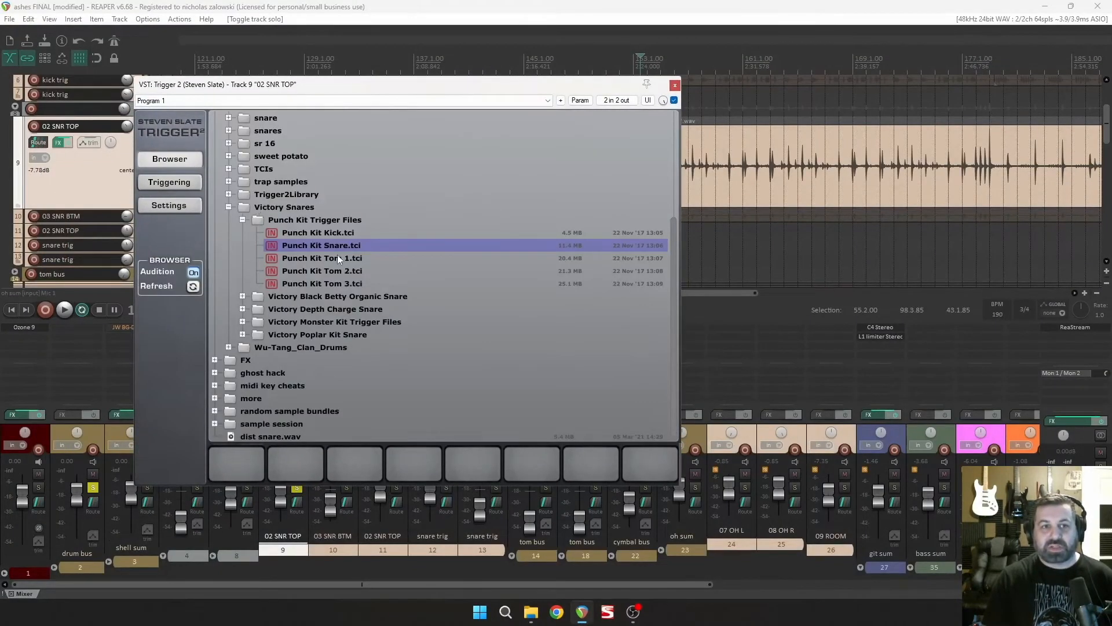
left_click_drag(325, 244, 241, 463)
left_click(189, 182)
Step: Play the last snare item from about bar 153 and bring up Trigger 2 to watch its hit detection
left_click_drag(601, 86, 568, 173)
scroll(498, 139, "down", 3)
left_click(642, 172)
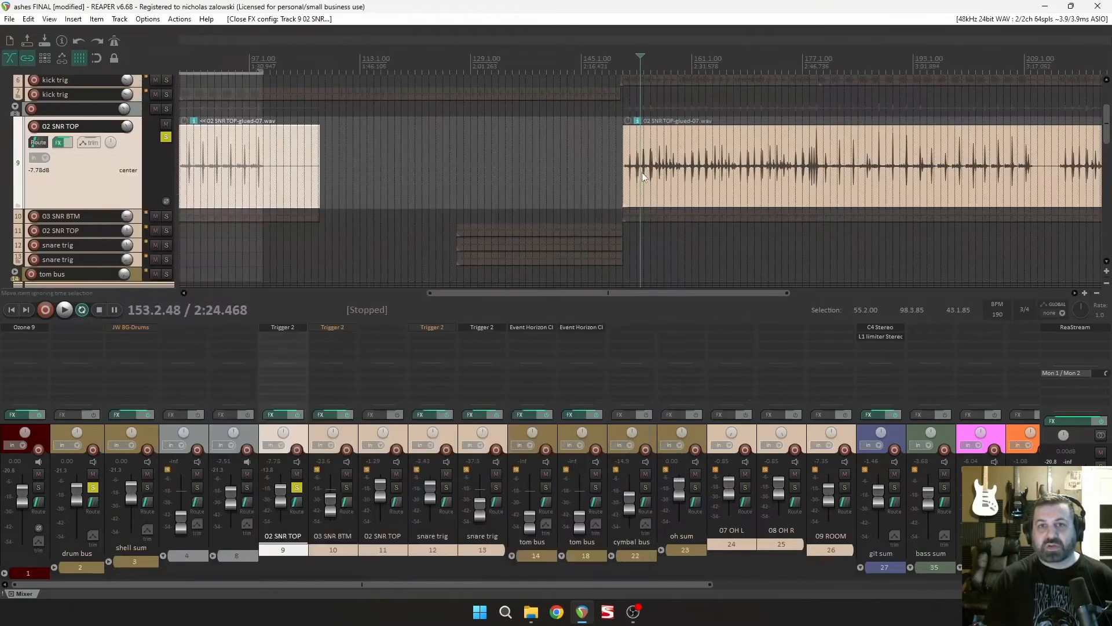
scroll(700, 199, "up", 5)
key("space")
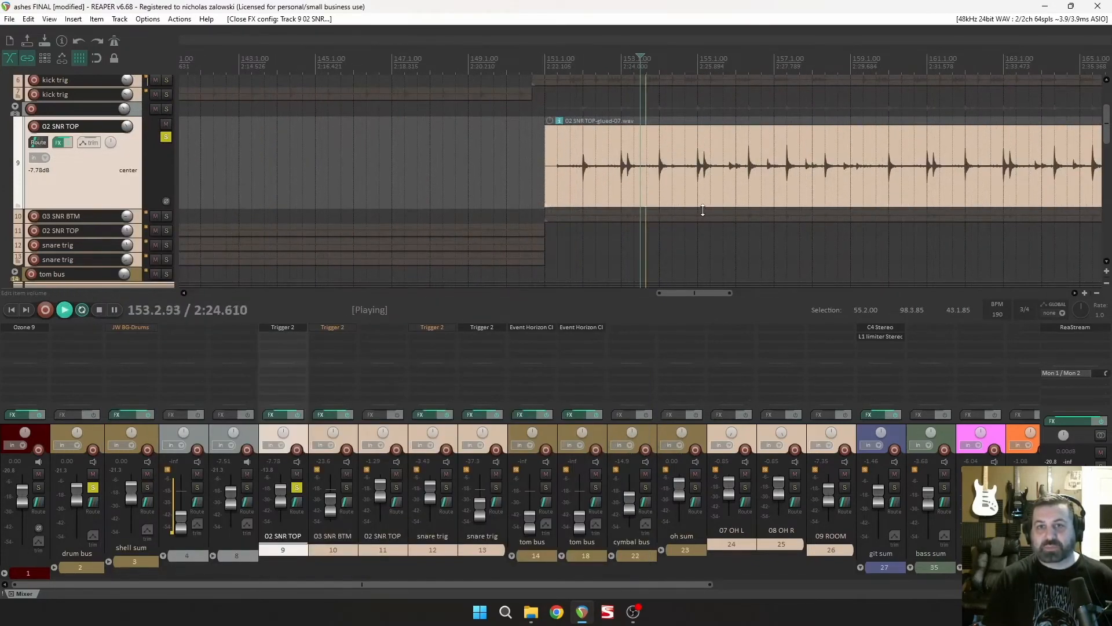
left_click(293, 326)
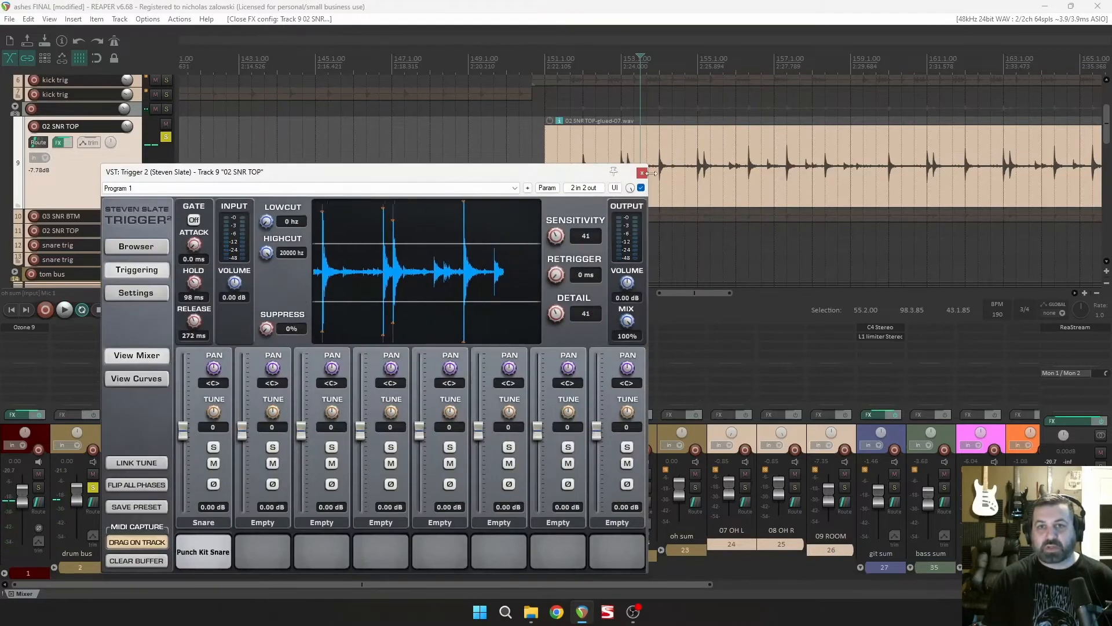
left_click_drag(587, 175, 465, 208)
Step: Replay the double snare hit at bar 153 several times from just before it to check how Trigger 2 triggers
scroll(768, 188, "up", 5)
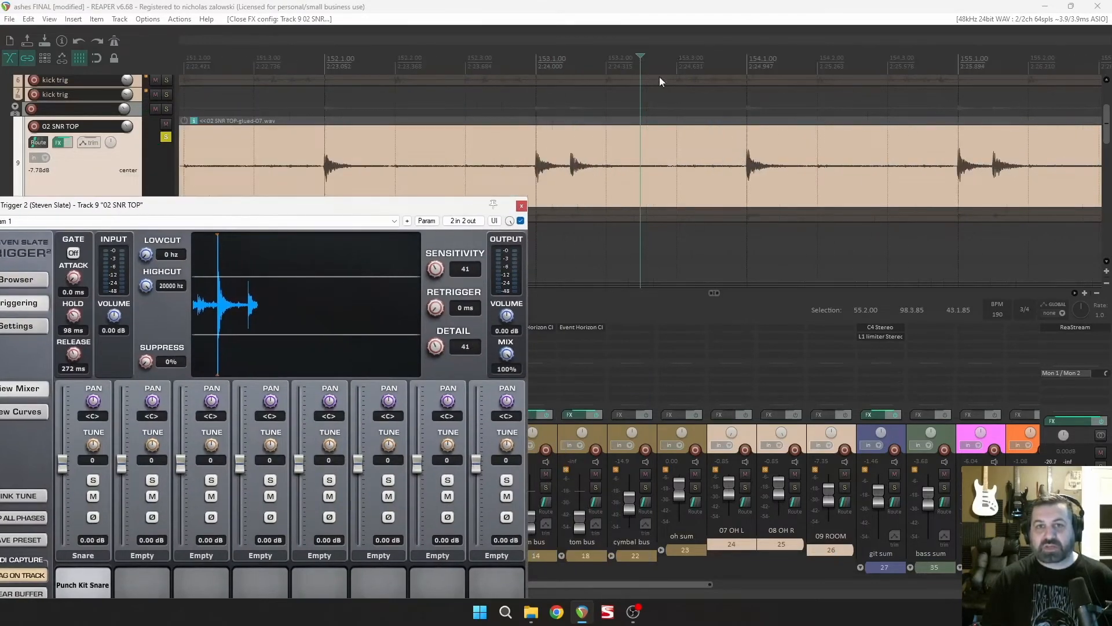
scroll(659, 77, "down", 3)
left_click(563, 65)
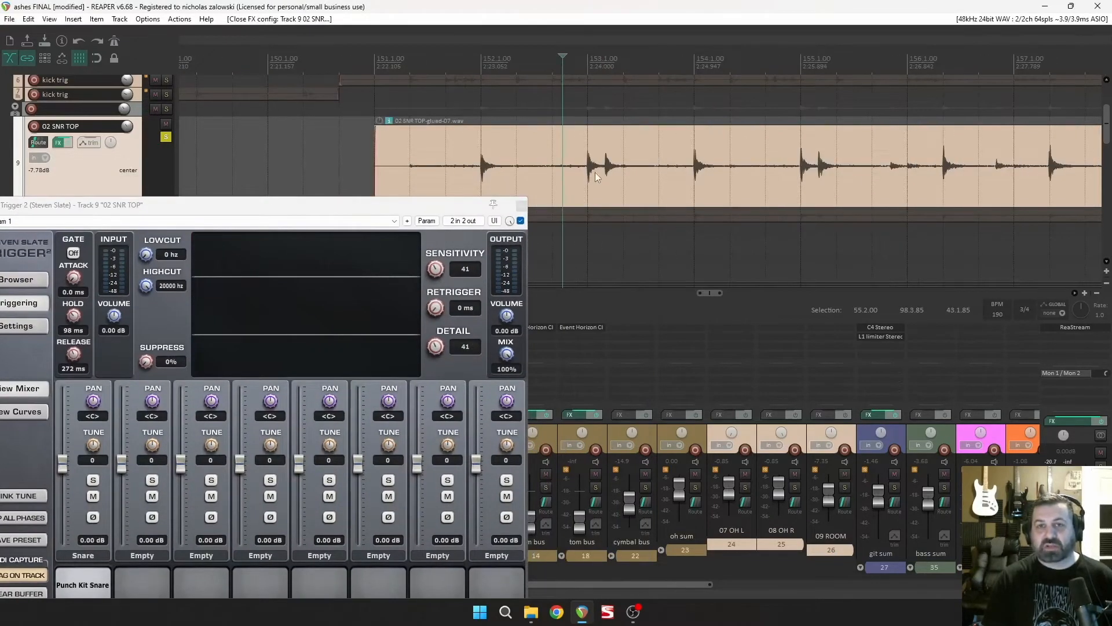
key("space")
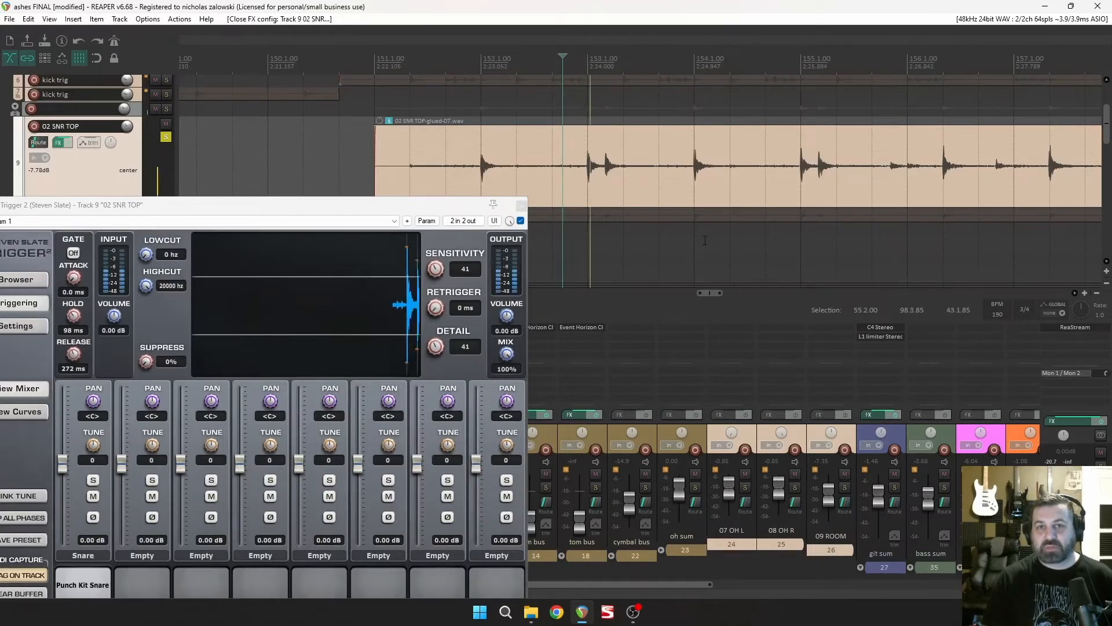
key("space")
key("space")
key("space")
key("space")
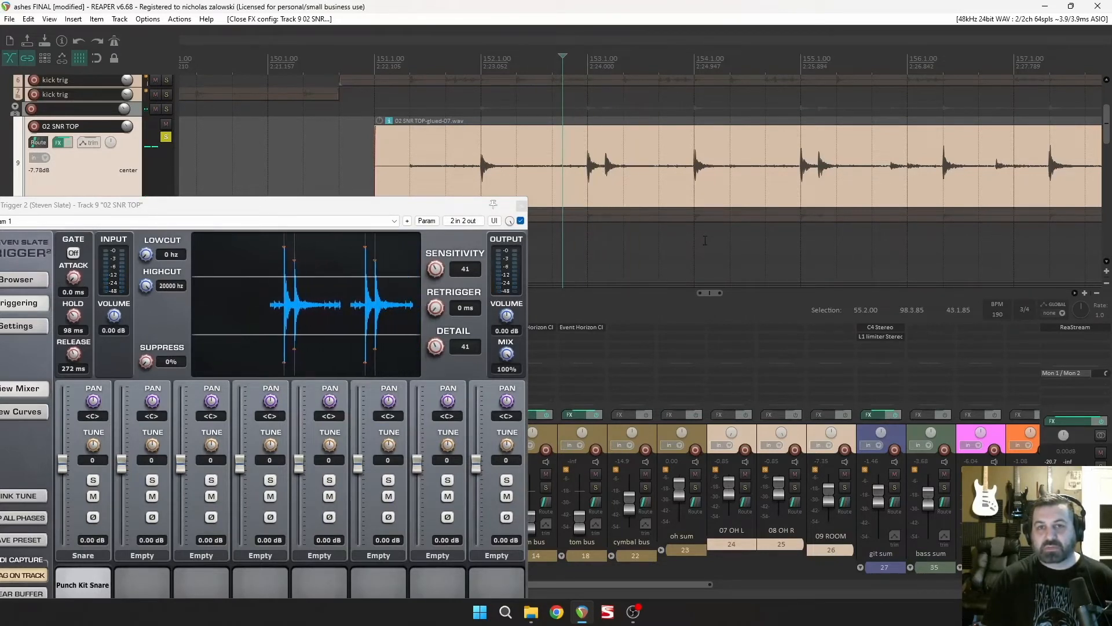
key("space")
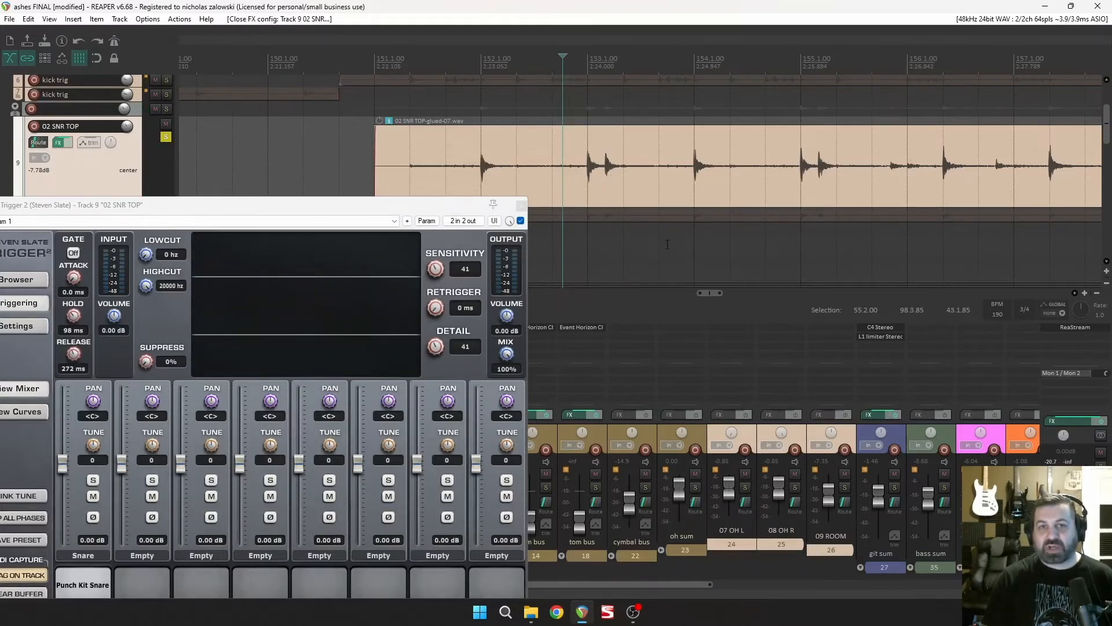
Step: Play on through the snare part and review Trigger 2's curve and mixer views for the Punch Kit Snare slot
key("space")
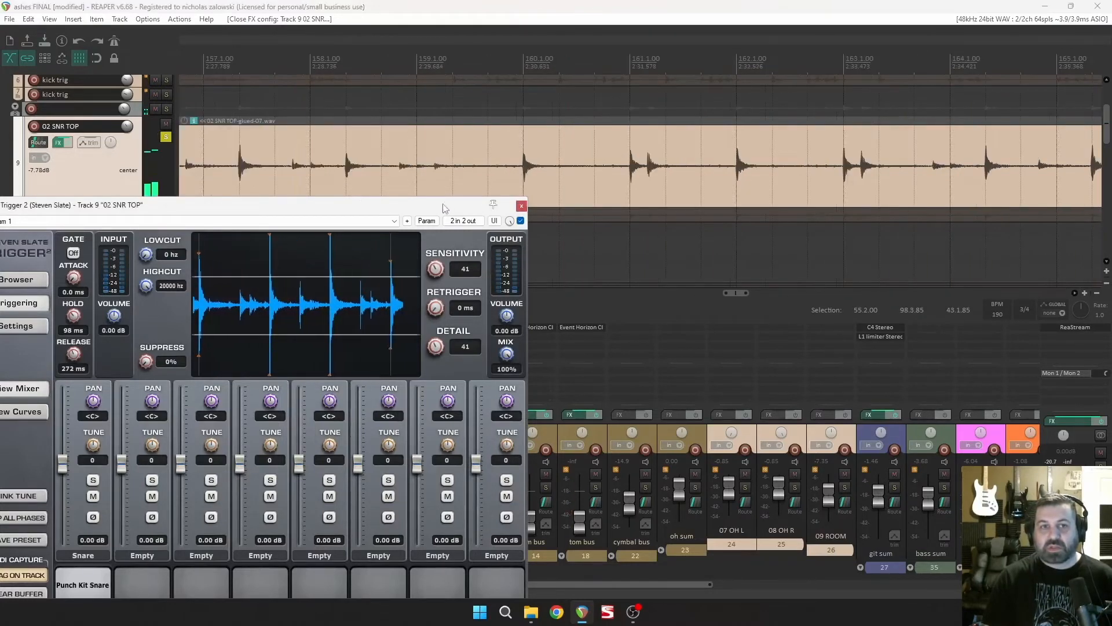
left_click_drag(443, 208, 602, 79)
left_click(183, 286)
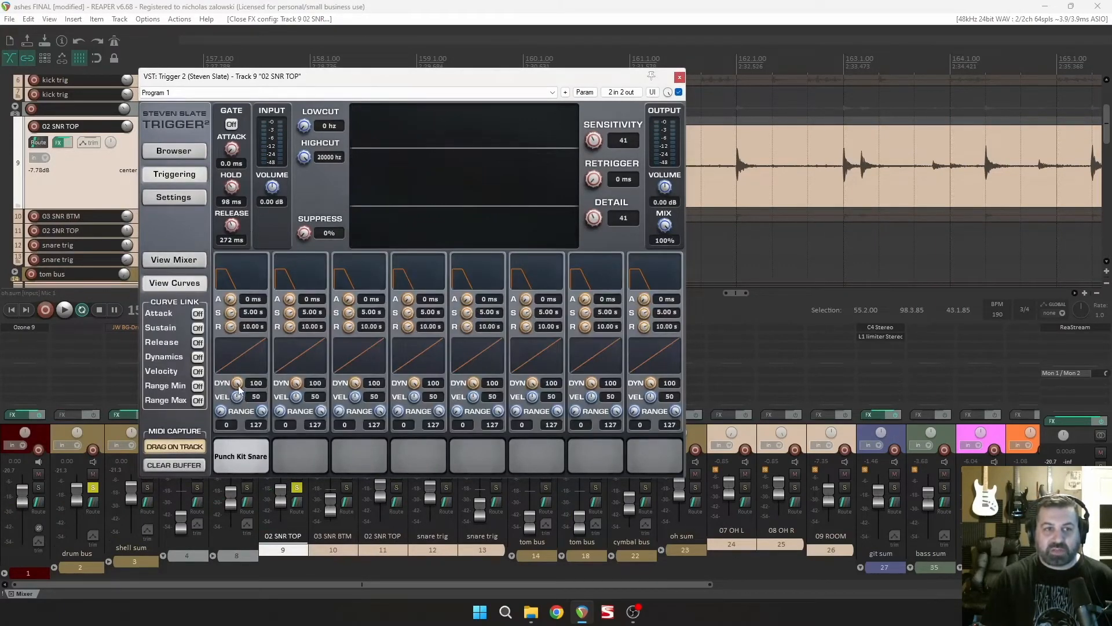
left_click(174, 259)
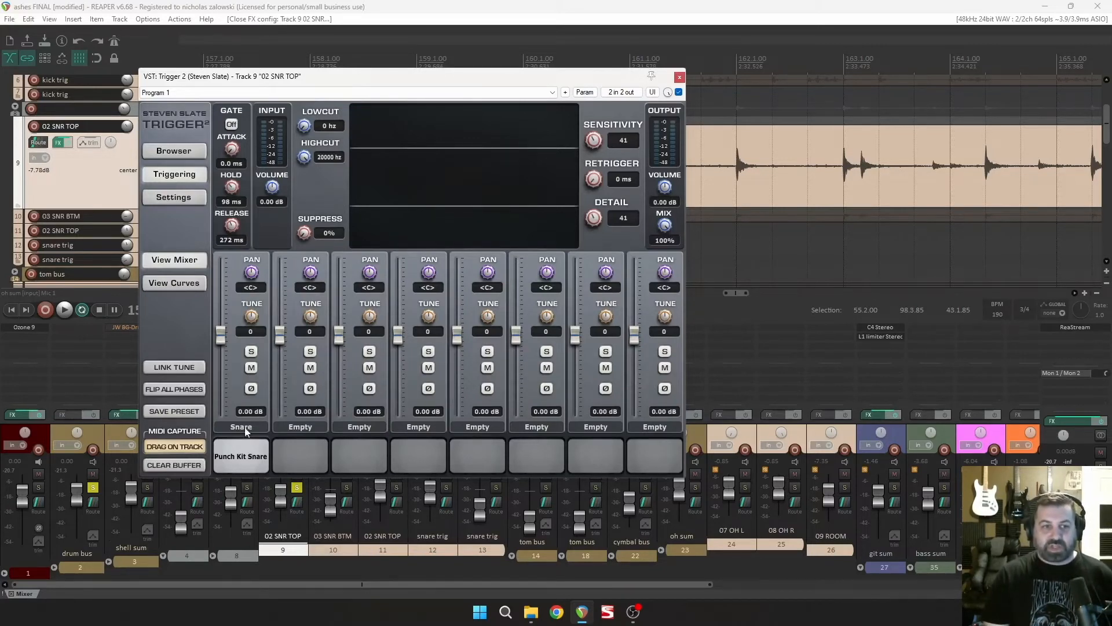
left_click(256, 455)
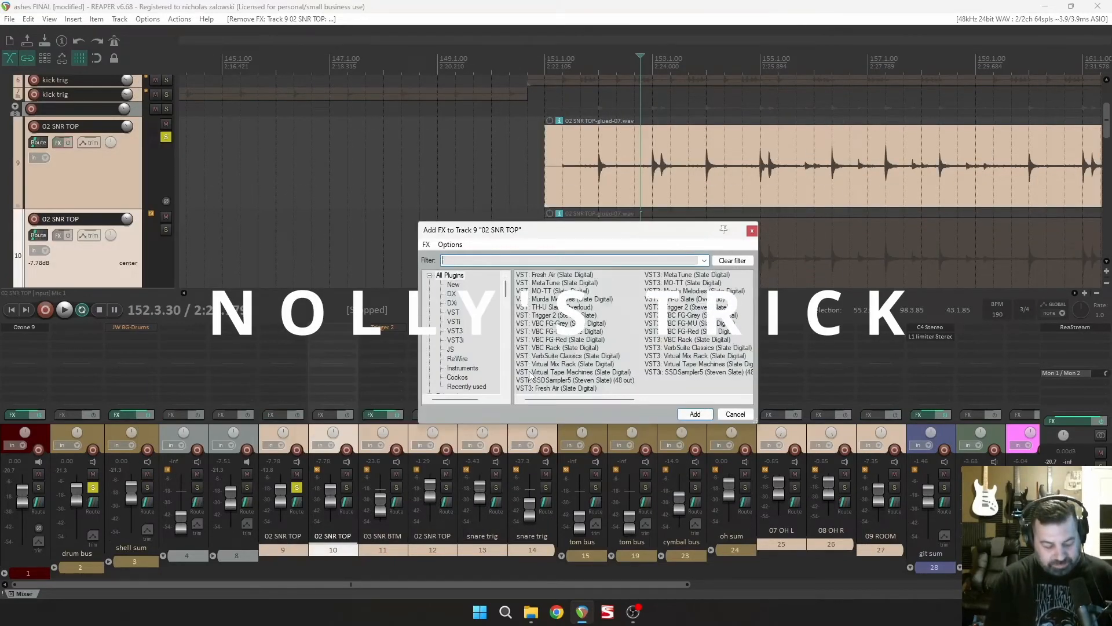
Step: Insert FabFilter Pro-MB on the 02 SNR TOP track 9 and load its nolly preset
type("fab")
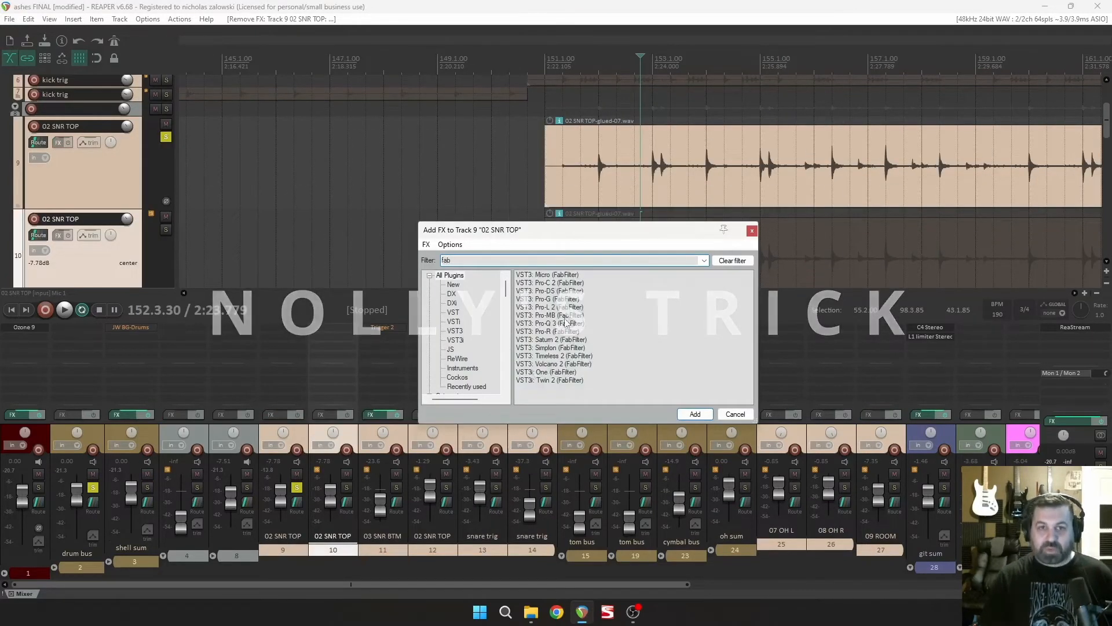
left_click(556, 315)
left_click(706, 412)
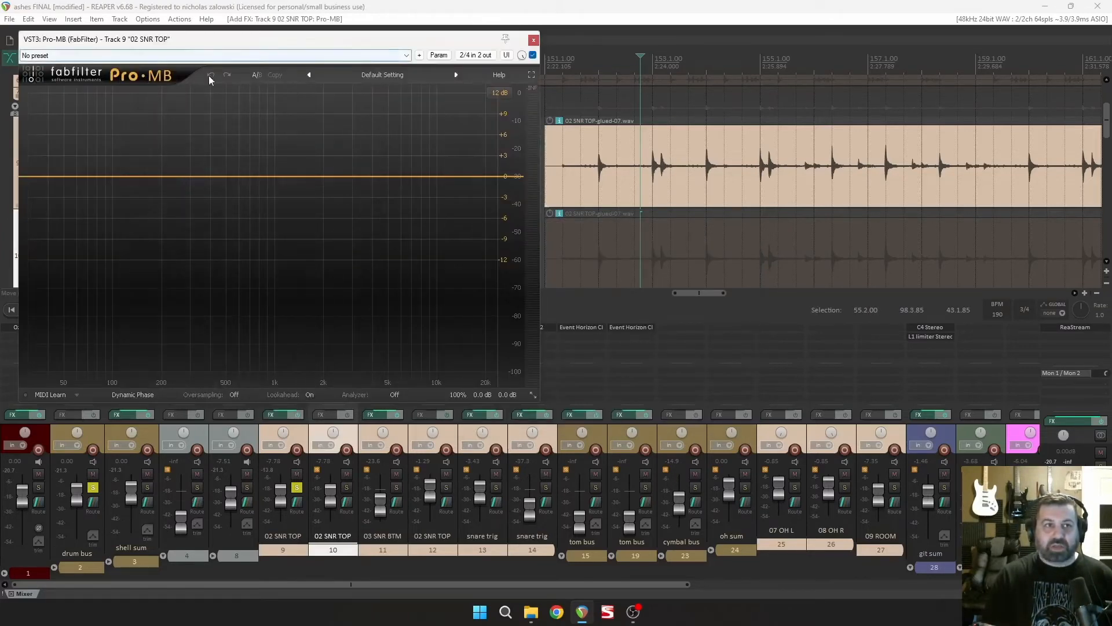
left_click(380, 72)
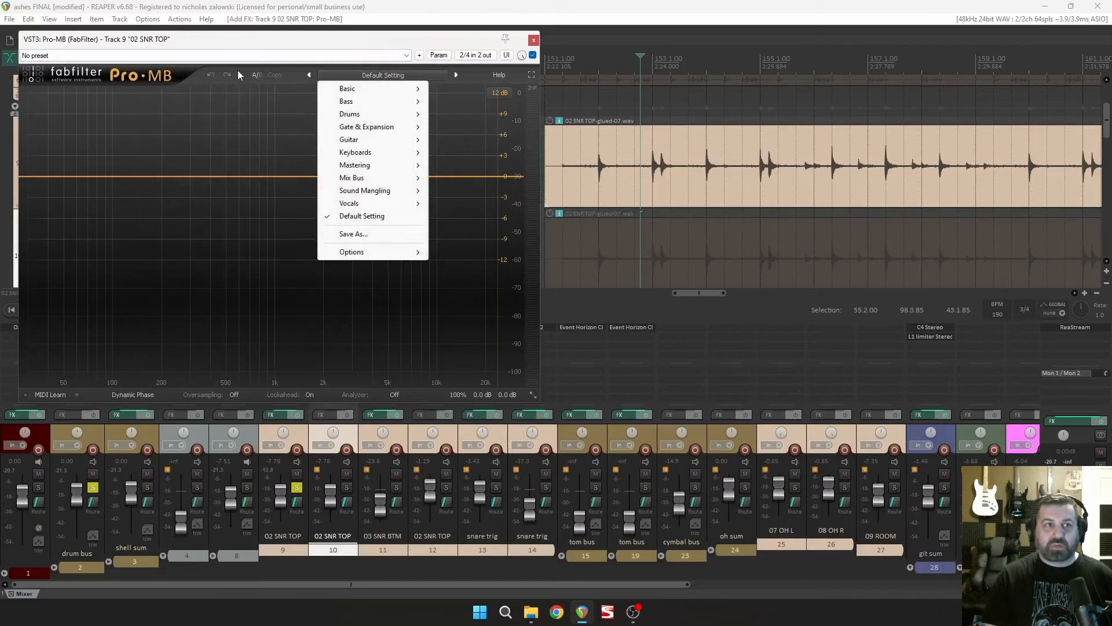
left_click(235, 55)
left_click(233, 91)
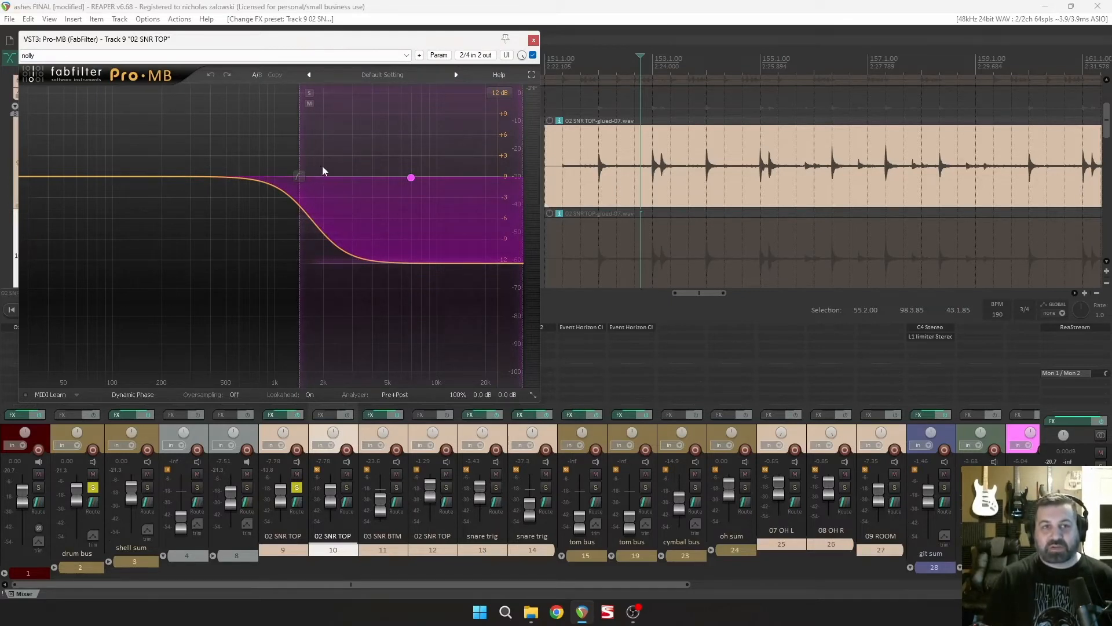
Step: Set the output gain of Pro-MB's high band (Band 1) to 0 dB
left_click(410, 178)
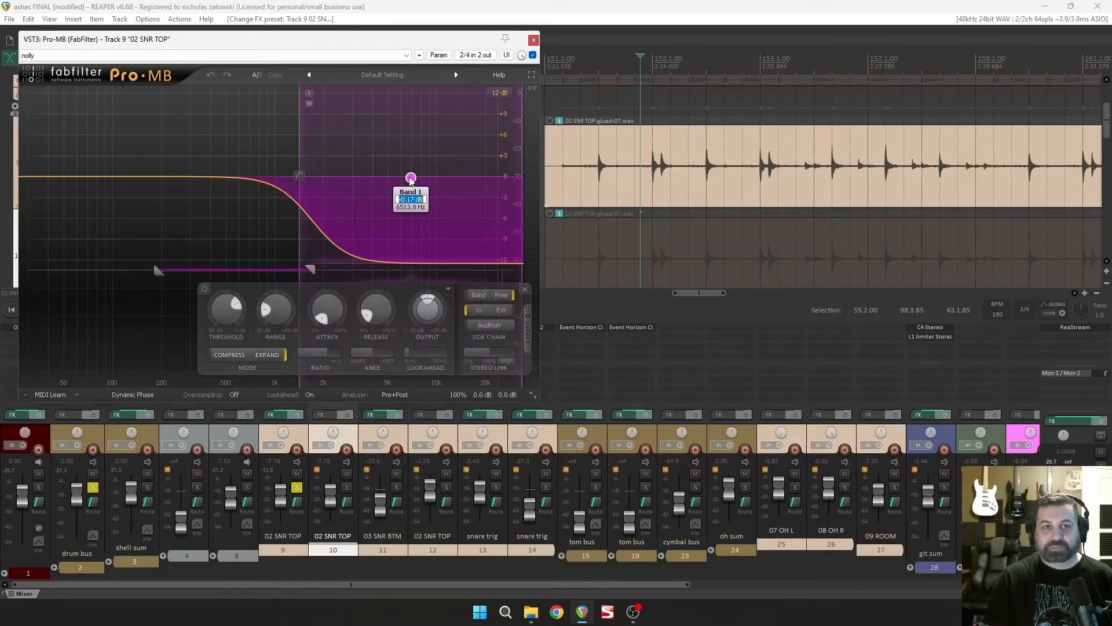
type("0")
key("Return")
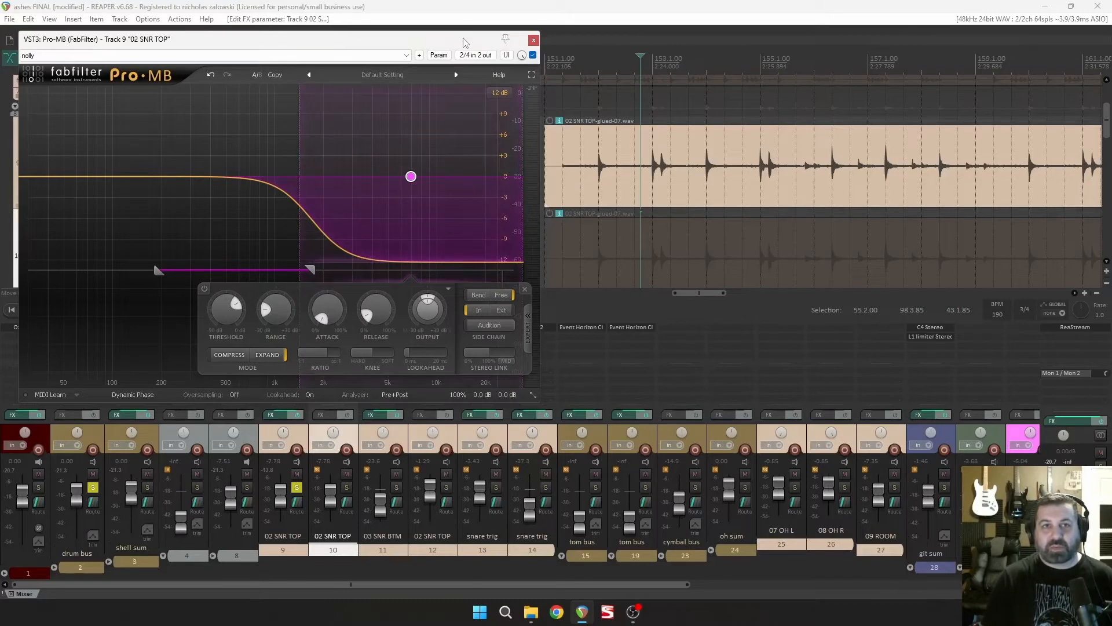
Step: Play the snare top from just before bar 152 and compare it with Pro-MB bypassed and enabled
left_click(592, 66)
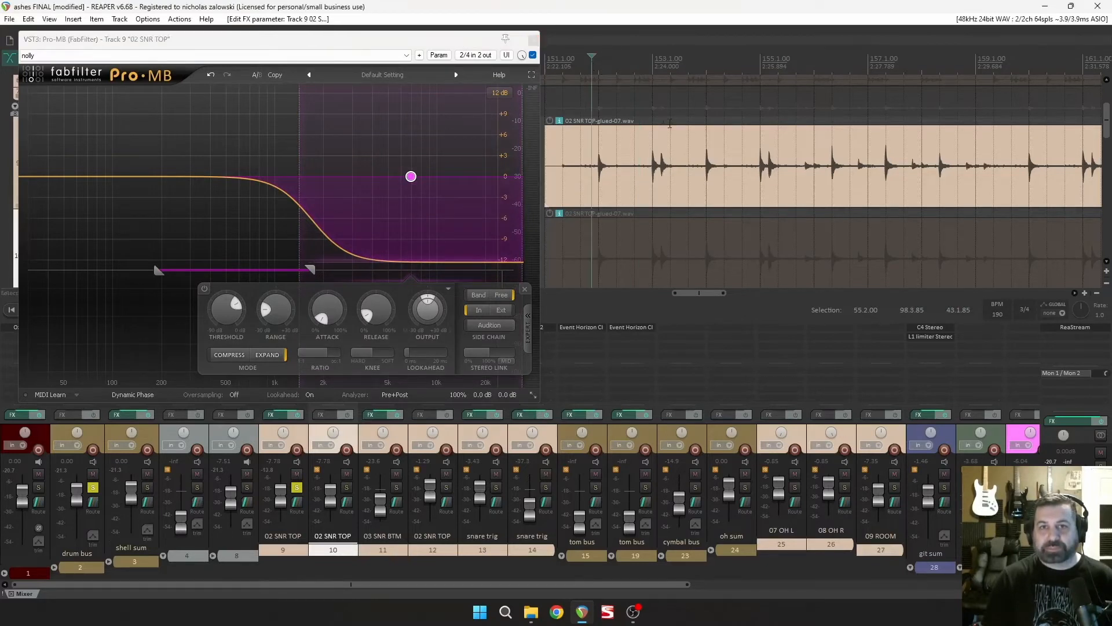
key("space")
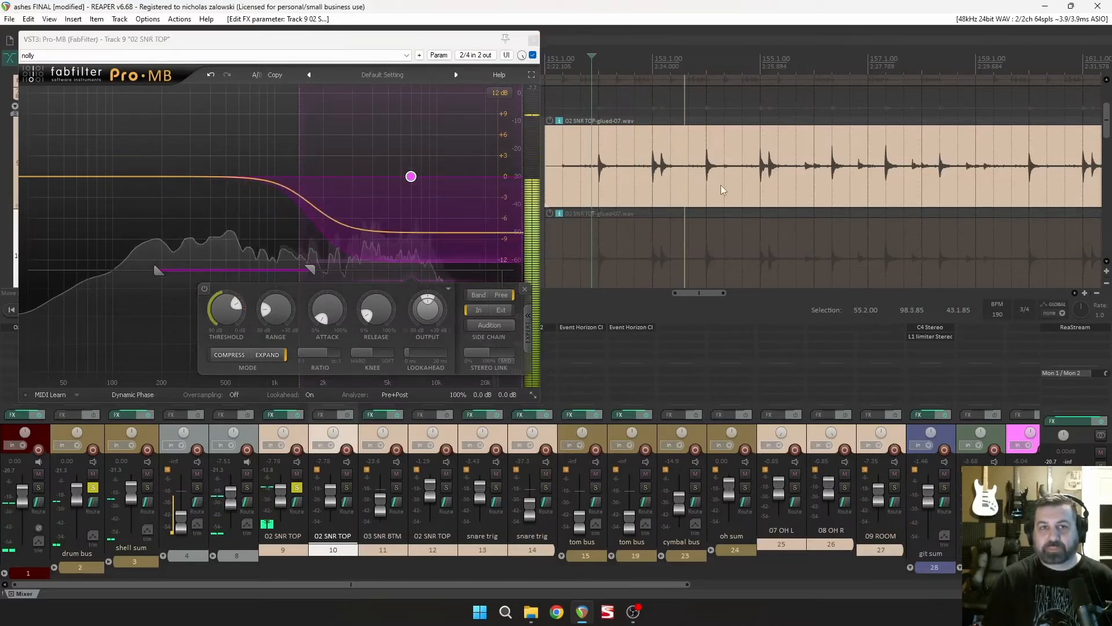
left_click(533, 56)
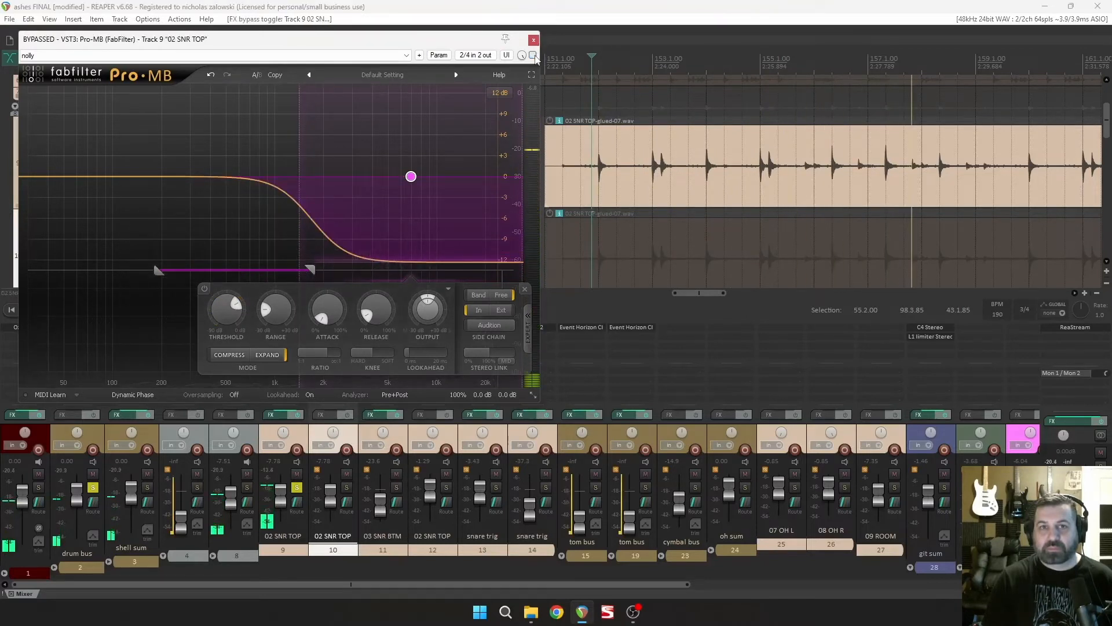
left_click(533, 56)
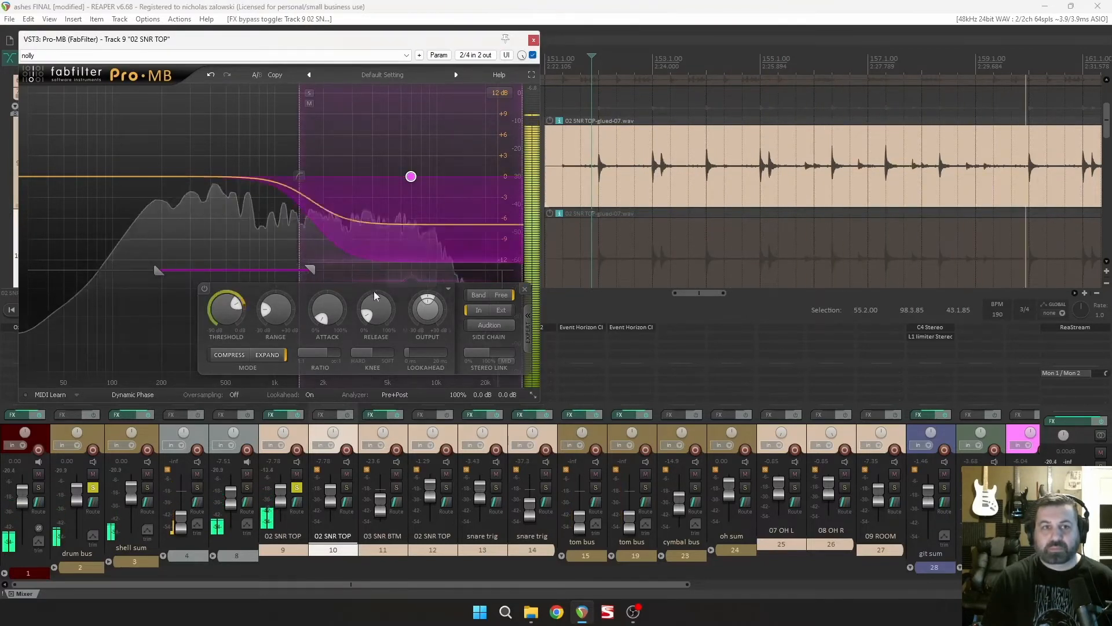
Step: Hide Band 1's expert options, check its attack and threshold, and lower its range to about -27.8 dB
left_click(528, 327)
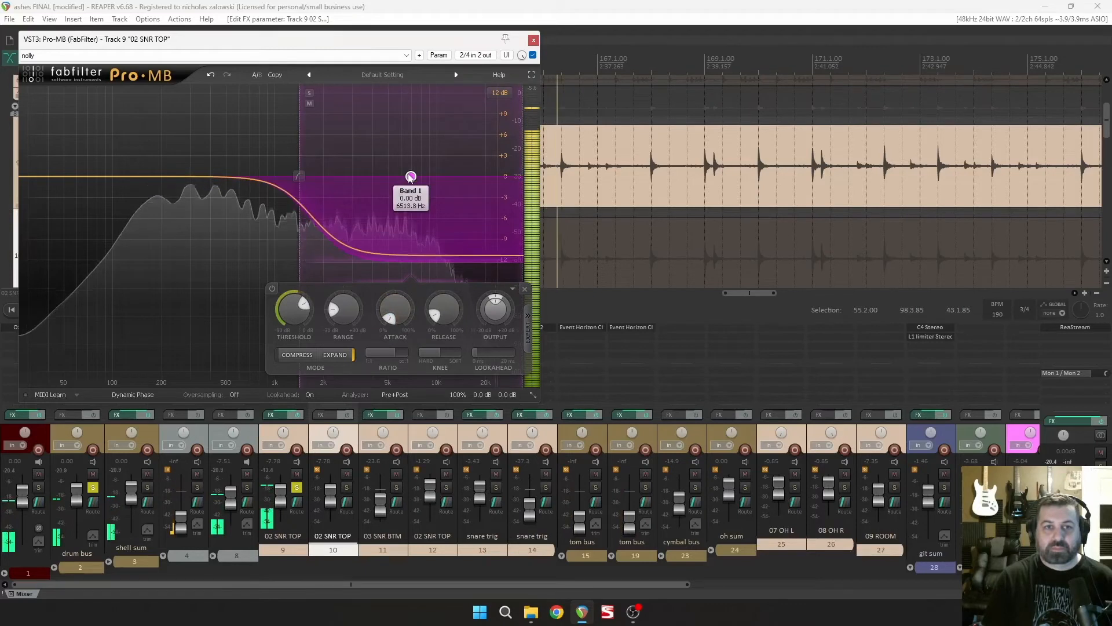
mouse_move(405, 320)
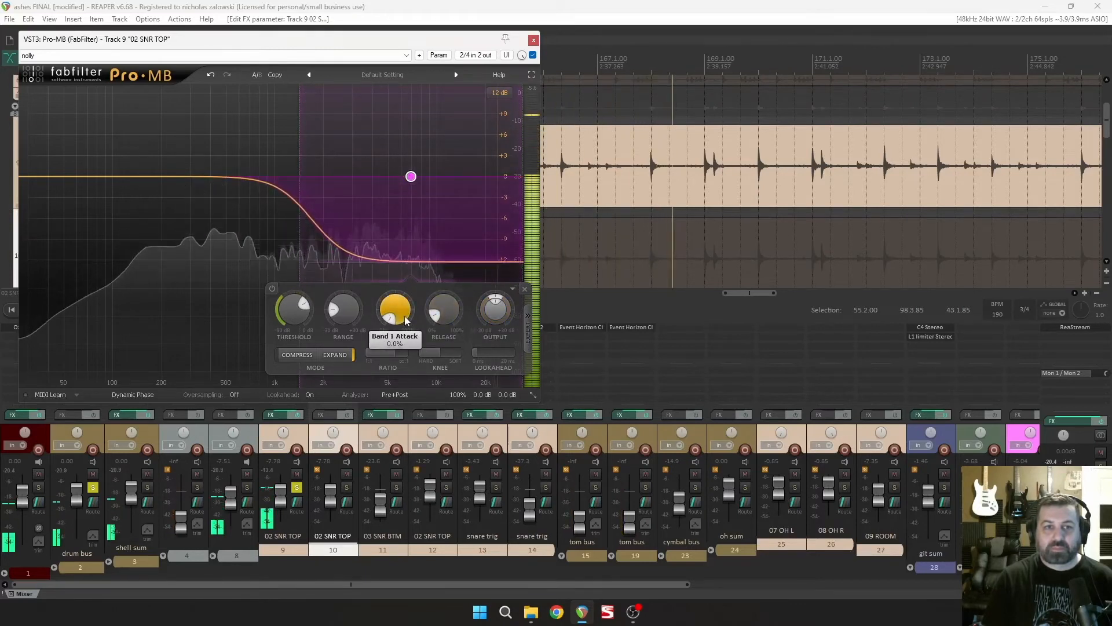
mouse_move(302, 316)
left_click_drag(300, 316, 295, 322)
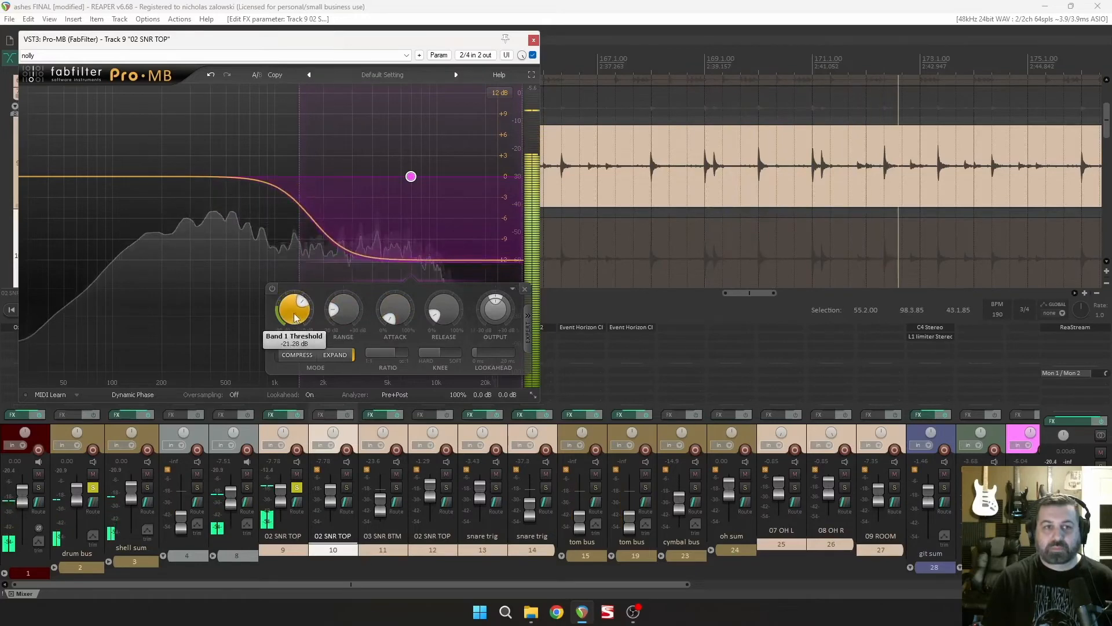
mouse_move(344, 317)
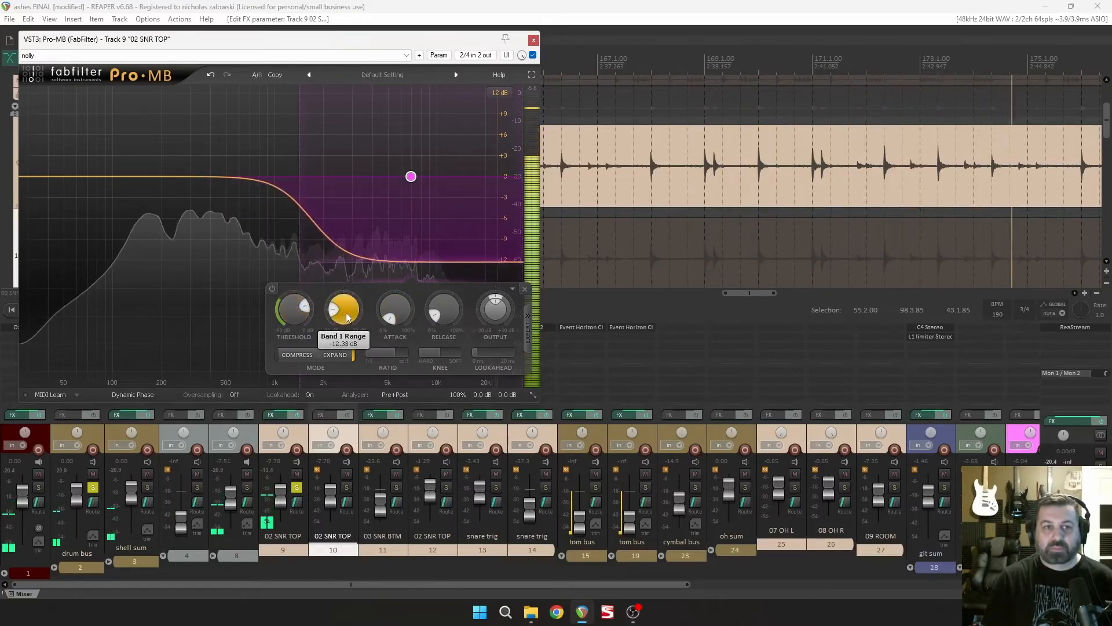
left_click_drag(412, 262, 413, 371)
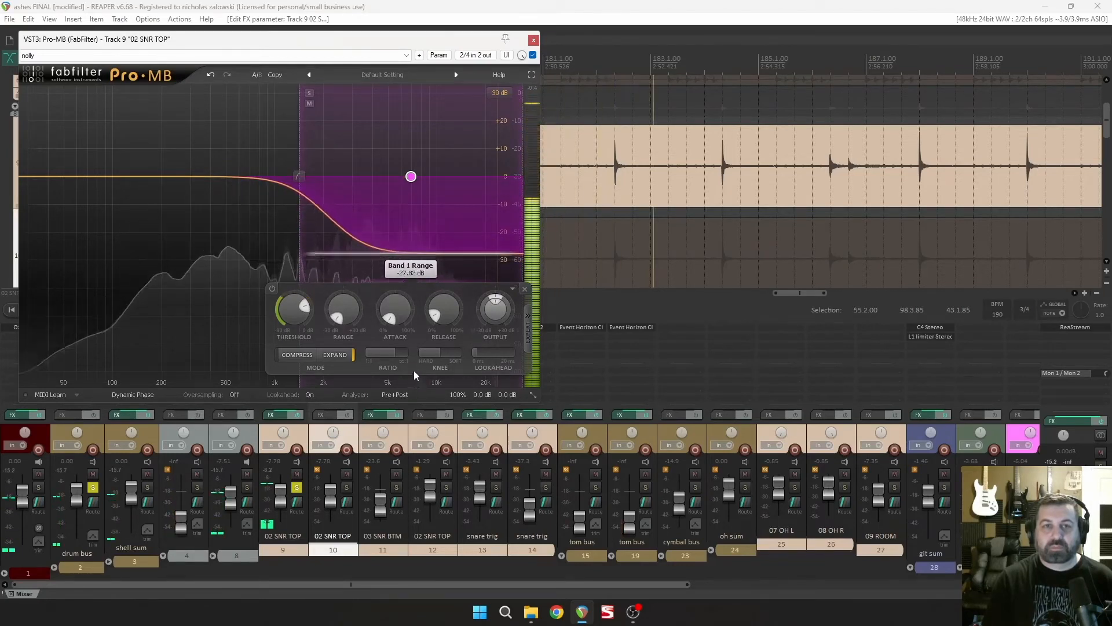
Step: Compare the snare top bypassed and processed with the deeper range around bar 157, leaving Pro-MB bypassed
left_click(533, 56)
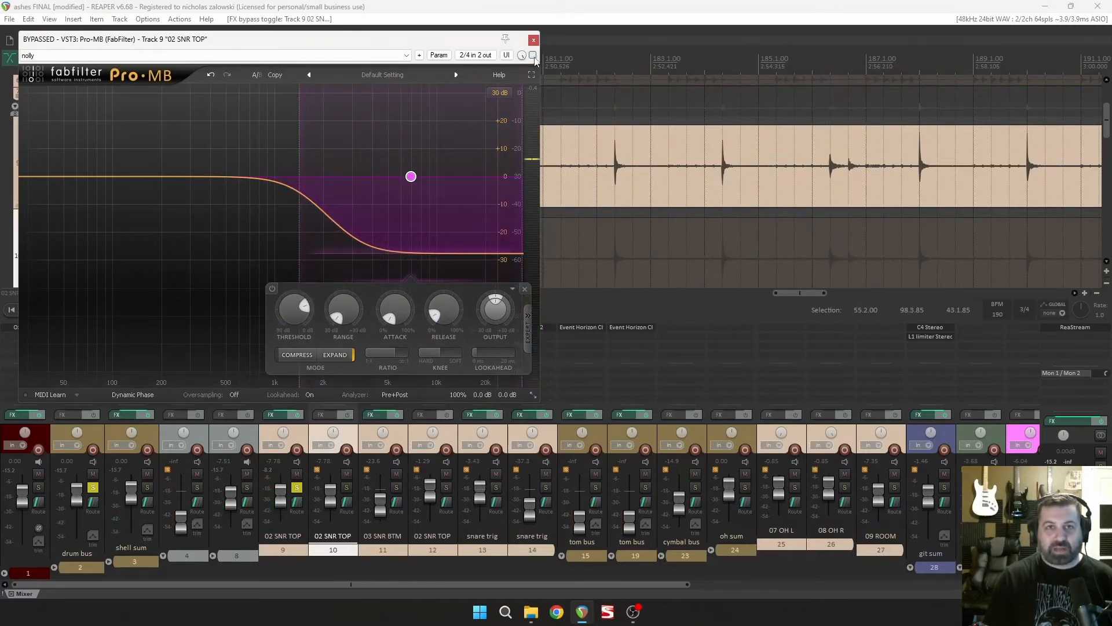
left_click(534, 57)
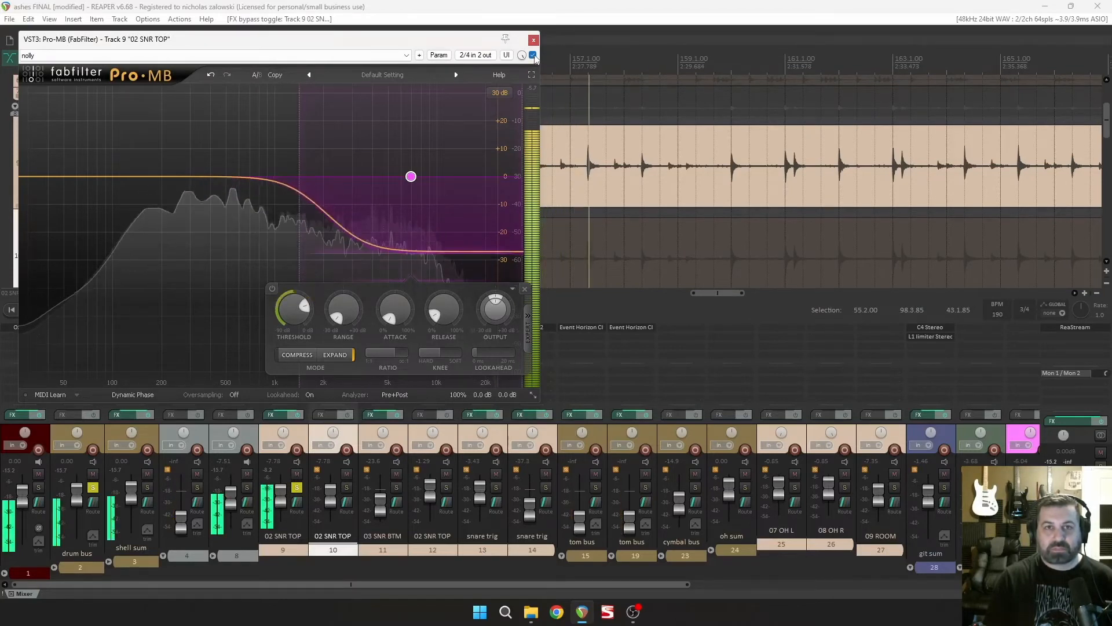
left_click(533, 56)
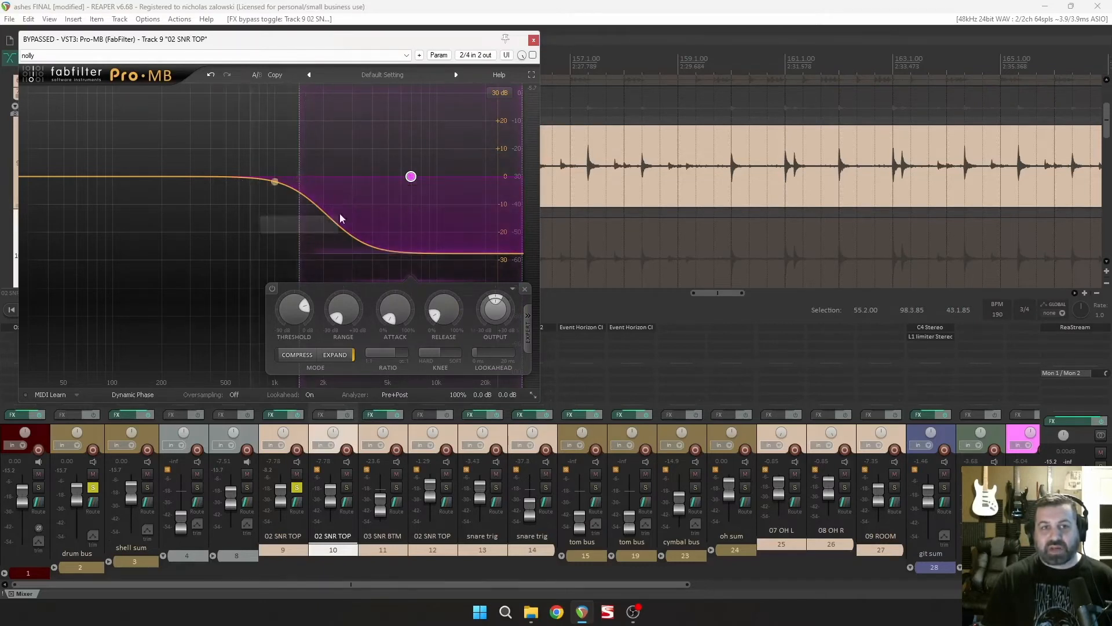
Step: Show Band 1's expert options, slightly lower the upper frequency limit of its free side-chain range, and hide the options again
left_click(527, 328)
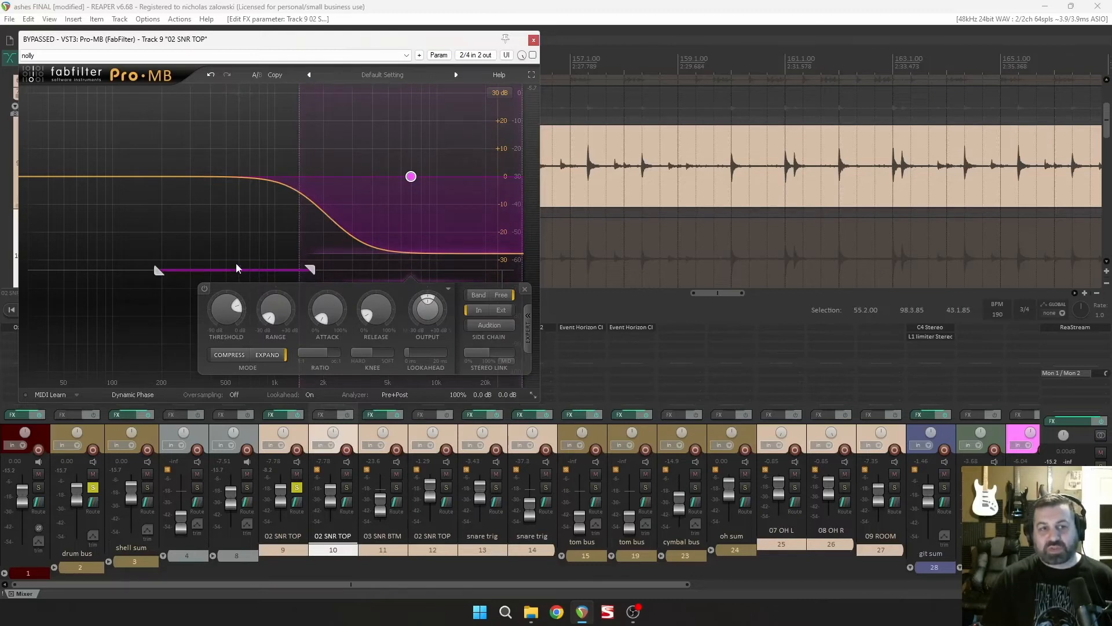
left_click_drag(310, 270, 302, 271)
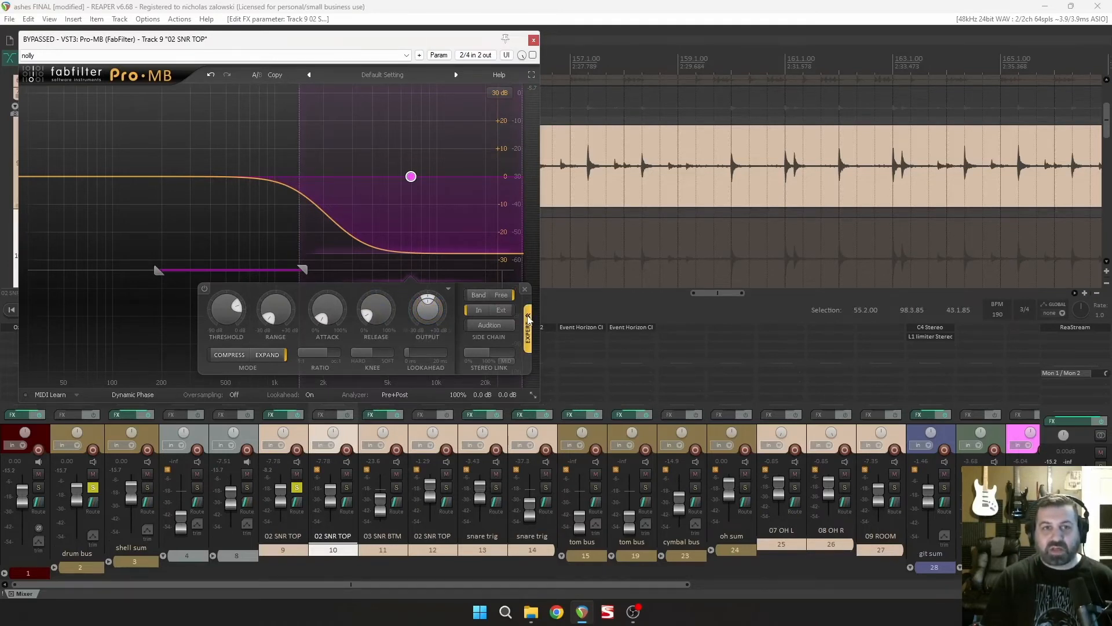
left_click(528, 318)
Step: Replay the snare top from about bar 151.3, switching Pro-MB between enabled and bypassed to compare the cymbal bleed
mouse_move(412, 177)
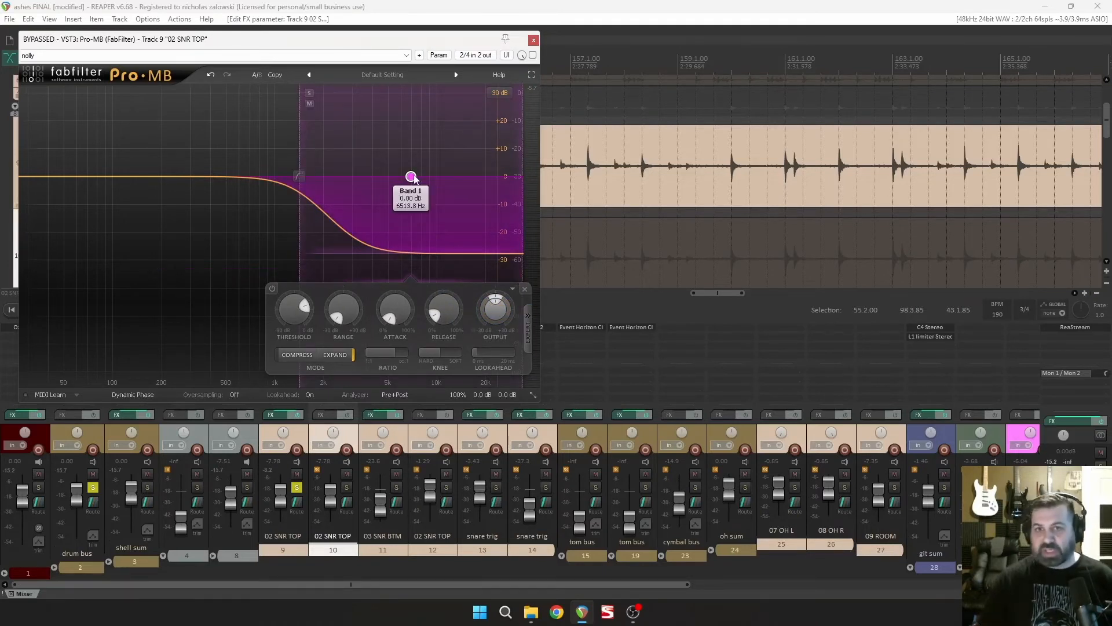
scroll(655, 88, "down", 3)
scroll(655, 91, "up", 3)
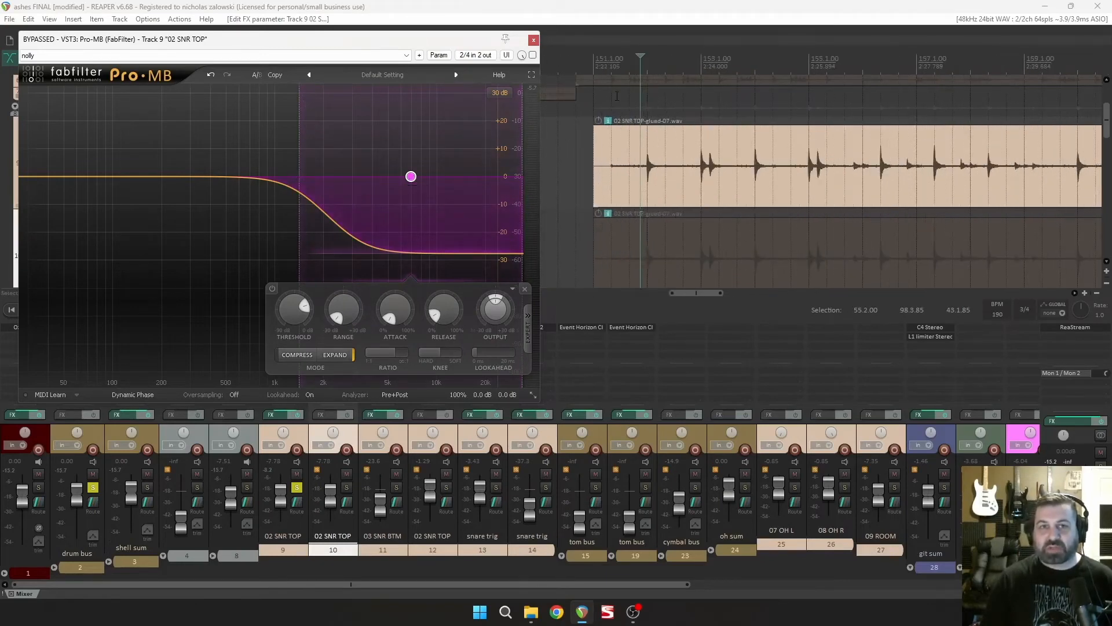
scroll(632, 119, "up", 2)
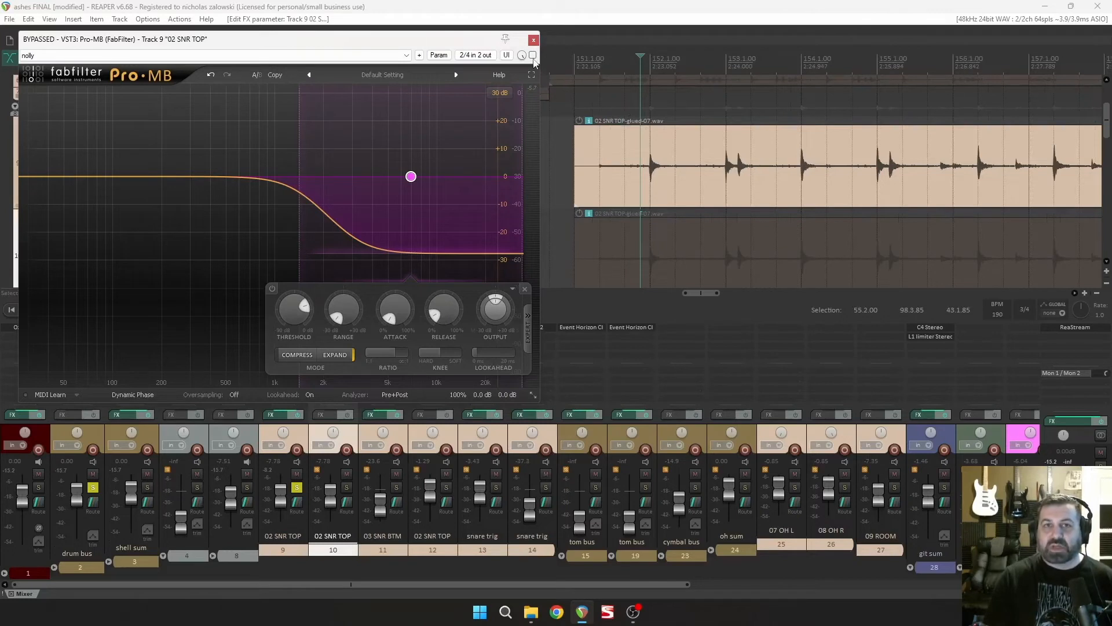
left_click(533, 56)
left_click(533, 56)
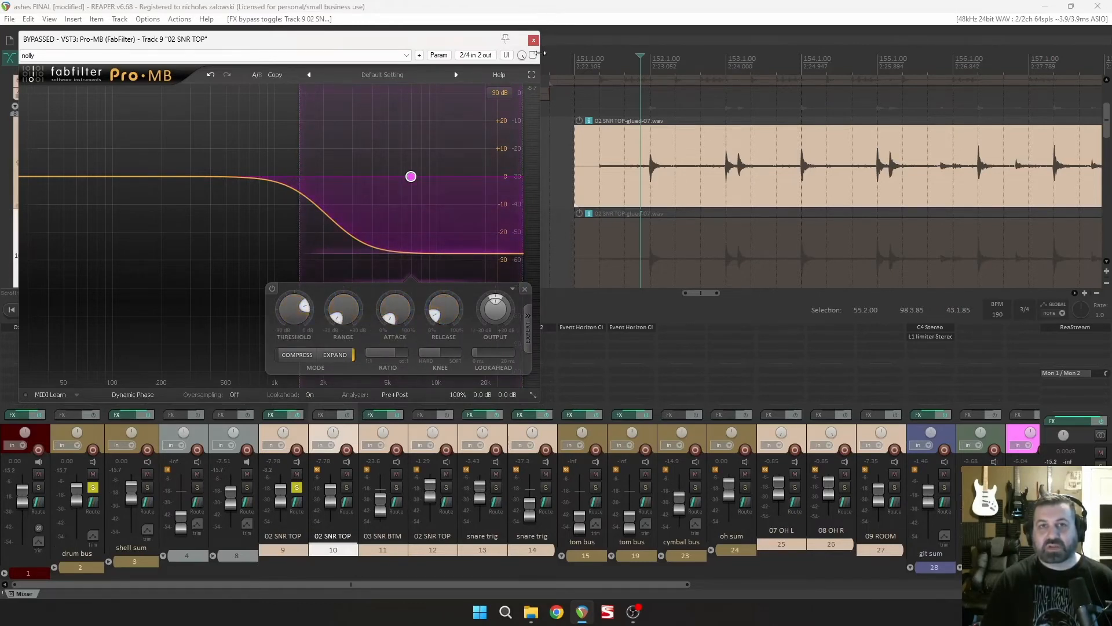
left_click(533, 56)
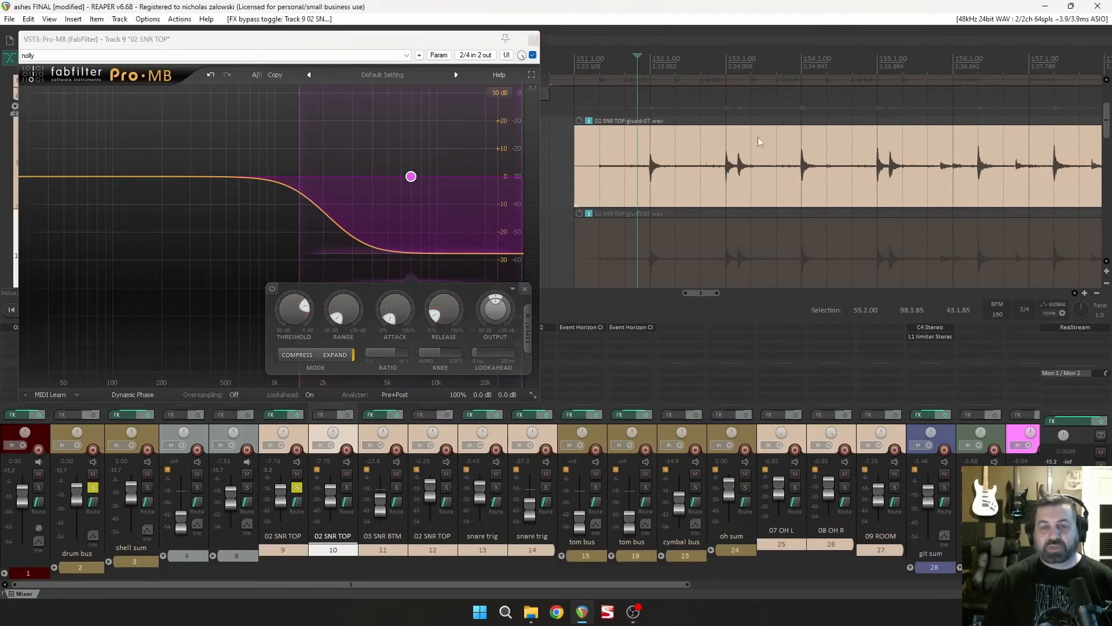
scroll(748, 148, "up", 4)
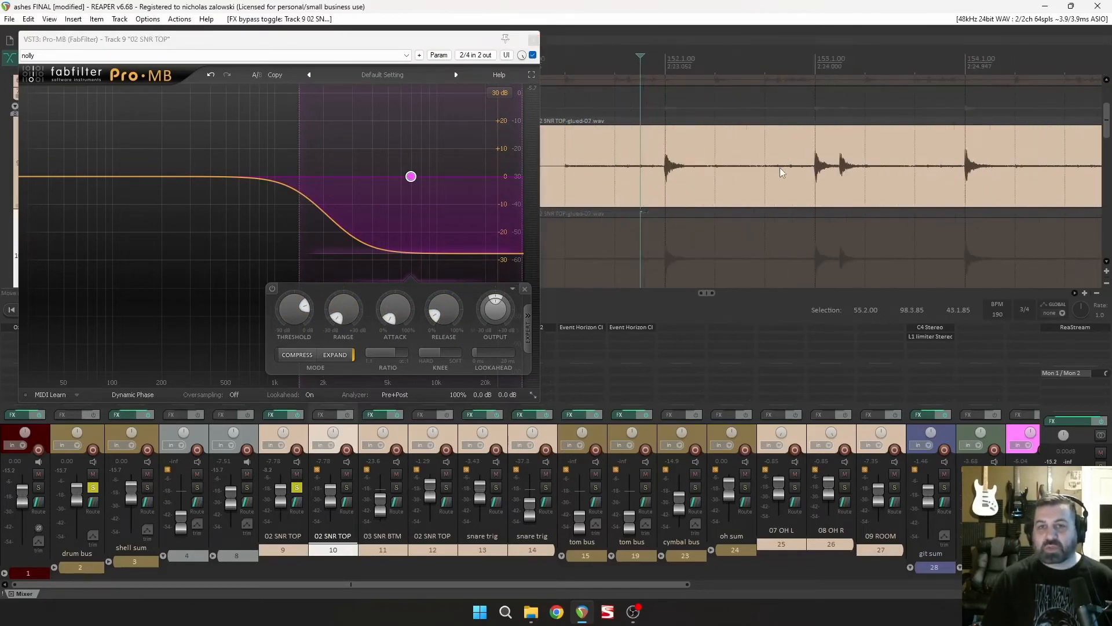
key("space")
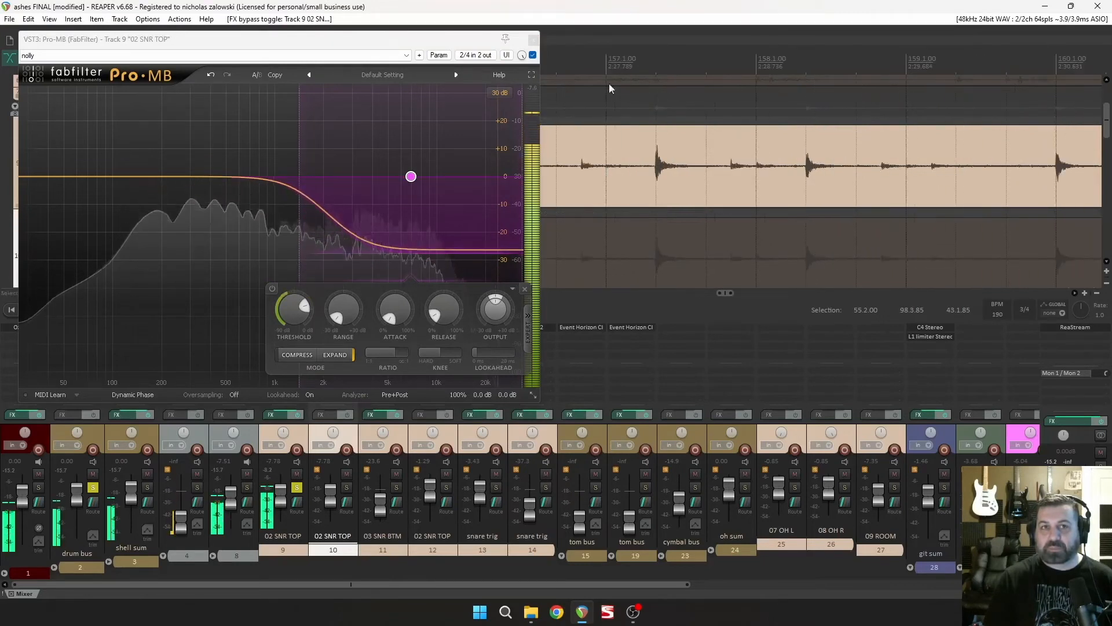
left_click(532, 55)
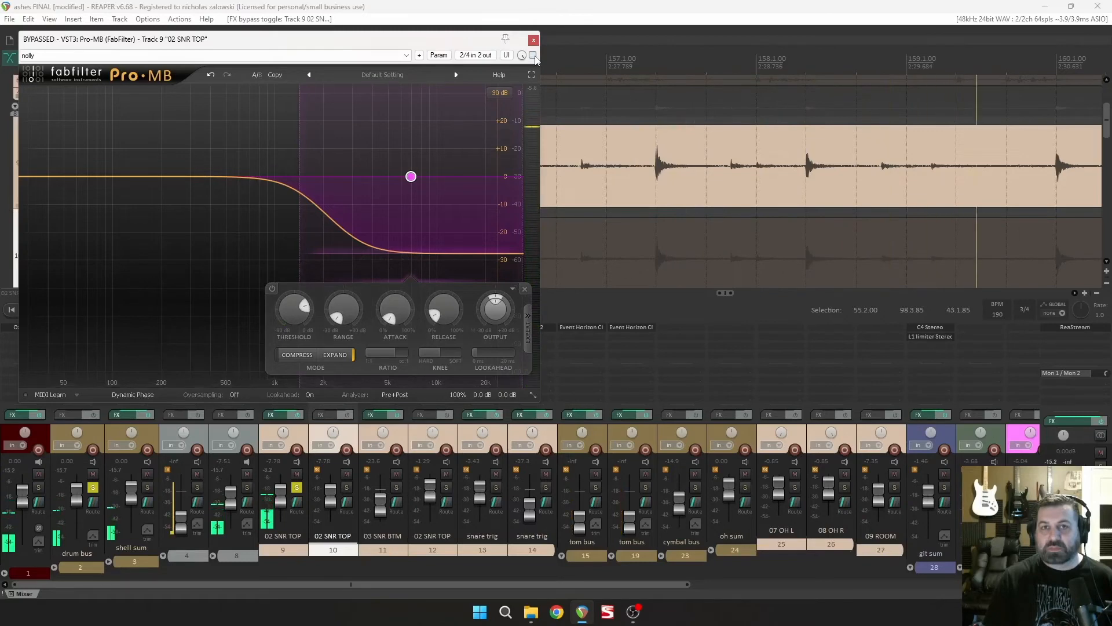
left_click(533, 55)
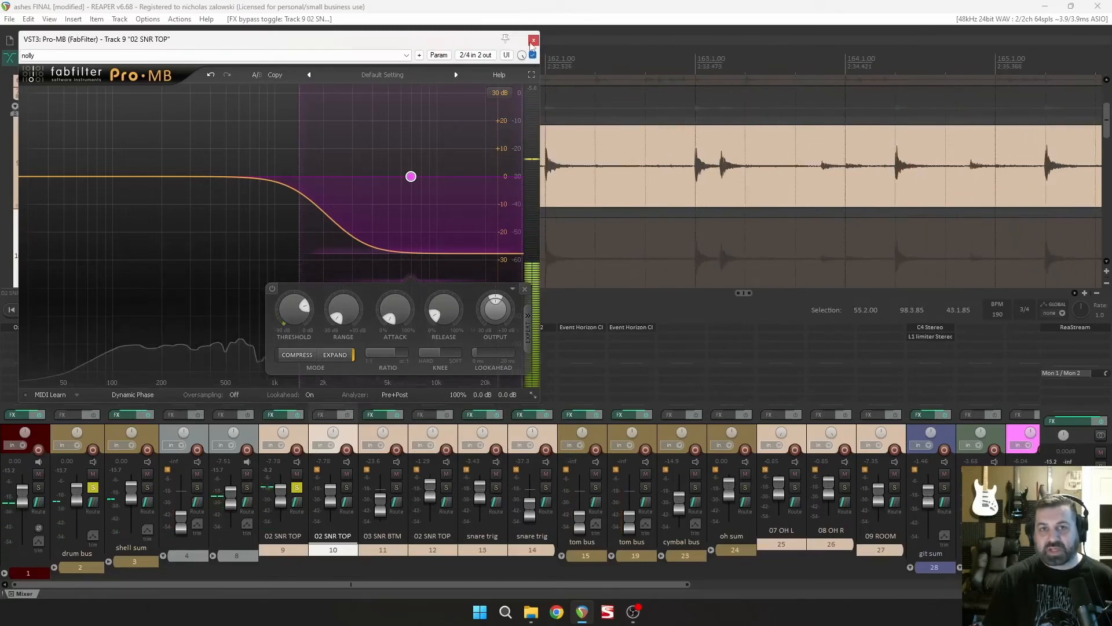
Step: Close the Pro-MB window and remove the plugin from the 02 SNR TOP track 9
left_click(534, 41)
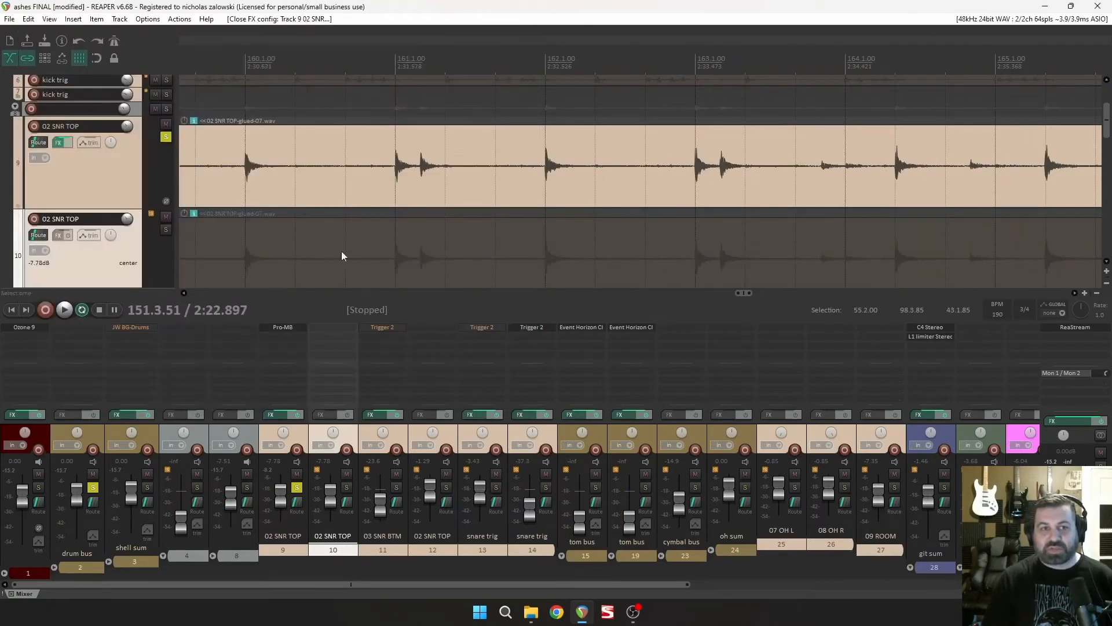
left_click(286, 330, "alt")
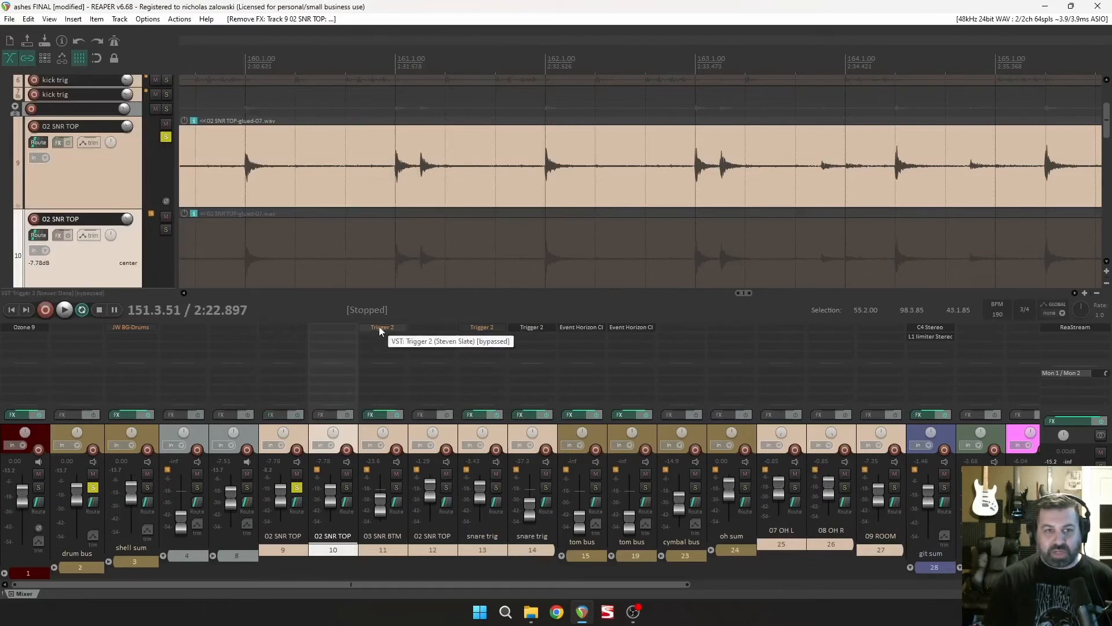
Step: Copy the bypassed Trigger 2 from track 11 03 SNR BTM onto 02 SNR TOP track 10 and solo track 10
left_click_drag(379, 326, 351, 329)
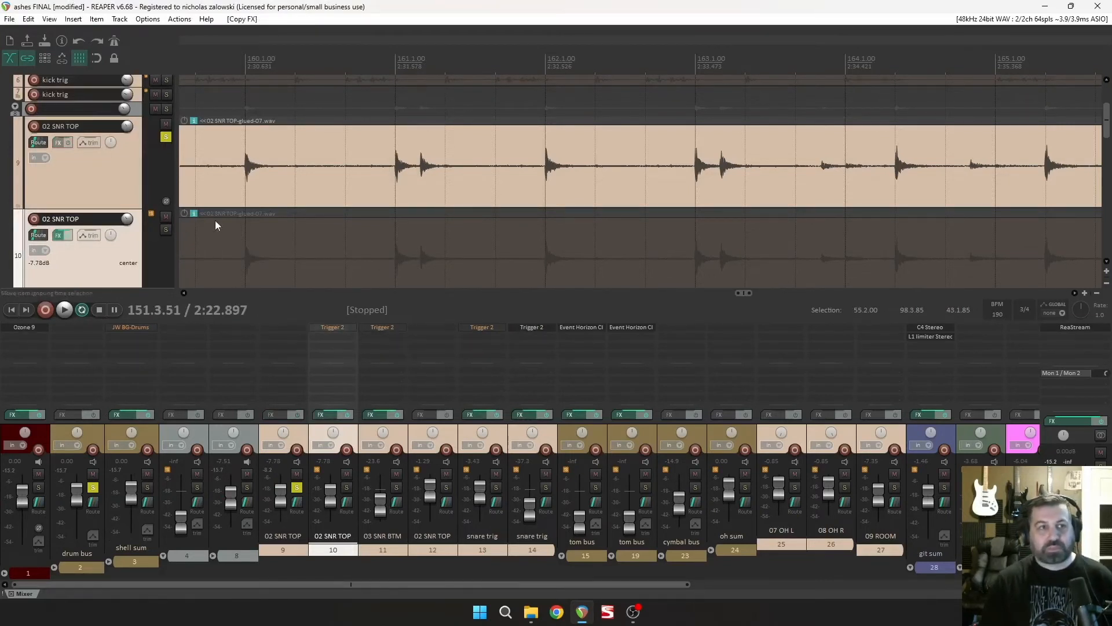
left_click(166, 228)
scroll(642, 199, "up", 3)
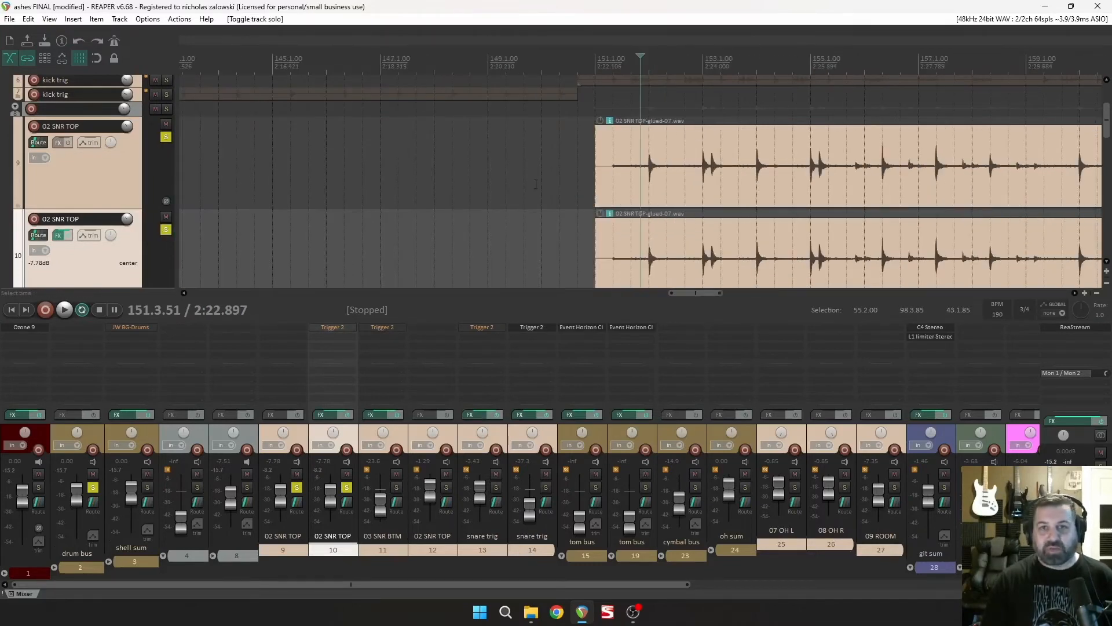
scroll(129, 174, "down", 3)
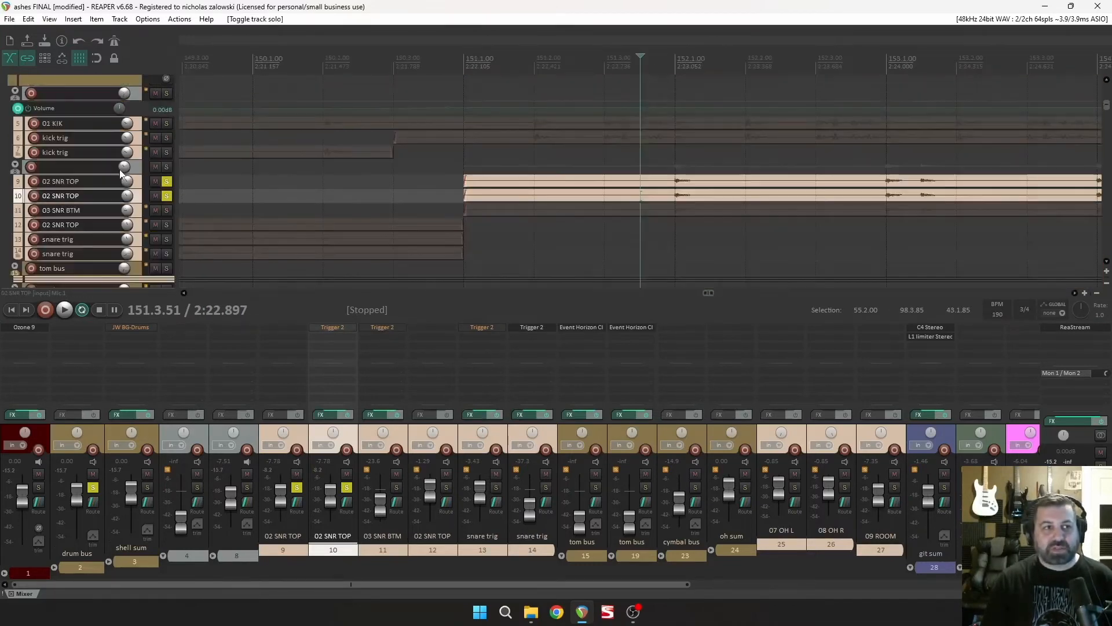
scroll(765, 134, "up", 5)
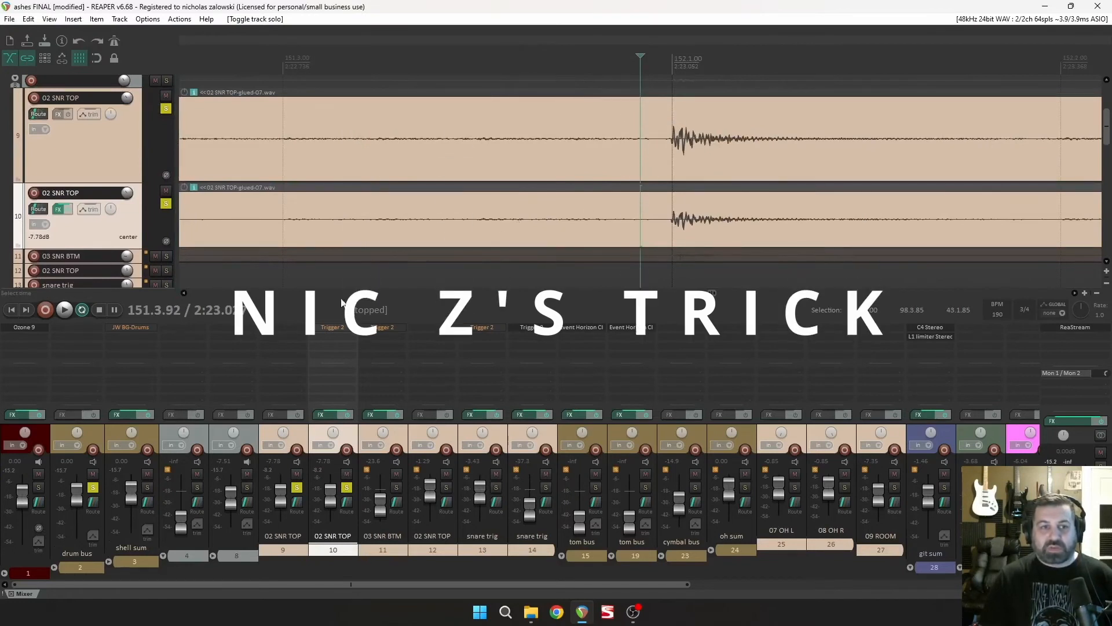
Step: Add the FabFilter Pro-Q 3 plugin to the 02 SNR TOP track 9
left_click(281, 331)
type("fab")
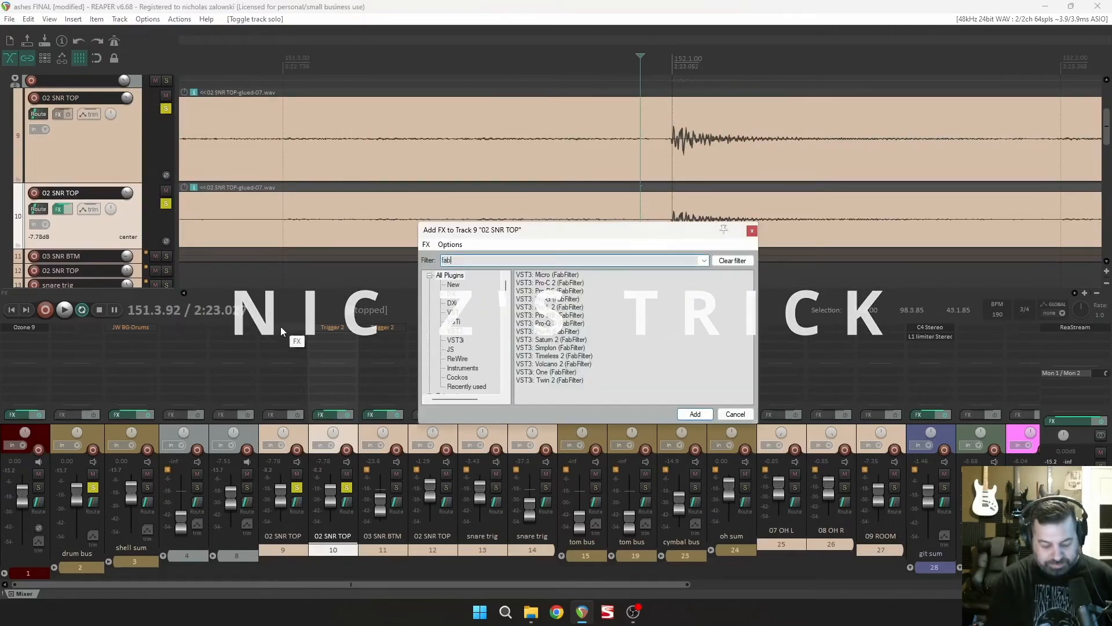
left_click(577, 324)
left_click(694, 414)
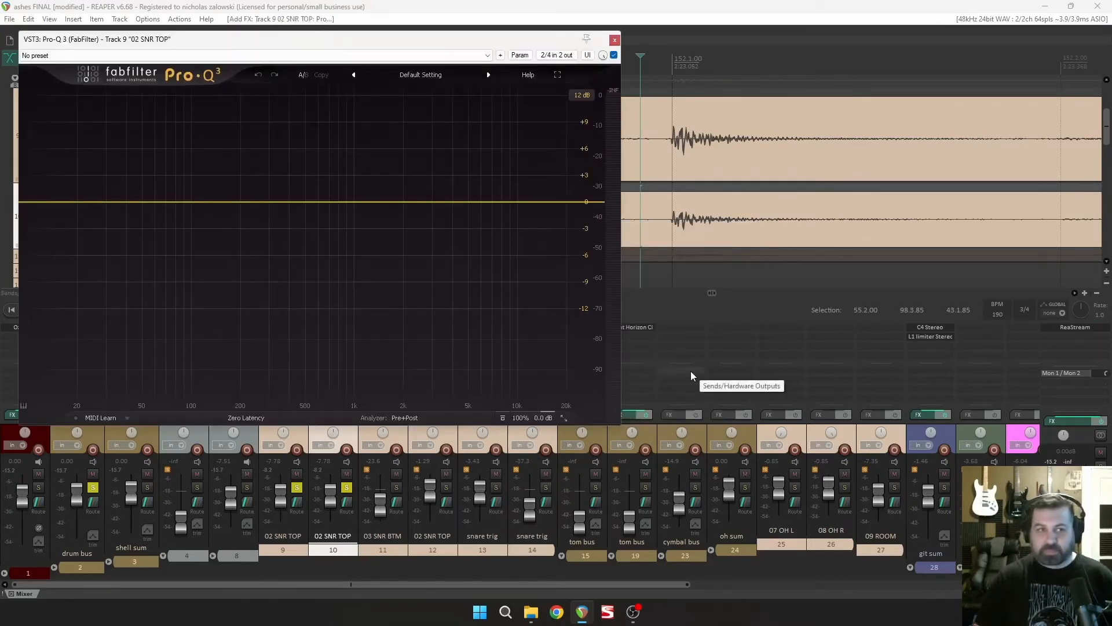
Step: Create a 12 dB/oct high cut at about 648 Hz and a 24 dB/oct low cut at about 83 Hz, and close Pro-Q 3
left_click(587, 222)
left_click_drag(585, 202, 323, 201)
left_click_drag(35, 265, 178, 214)
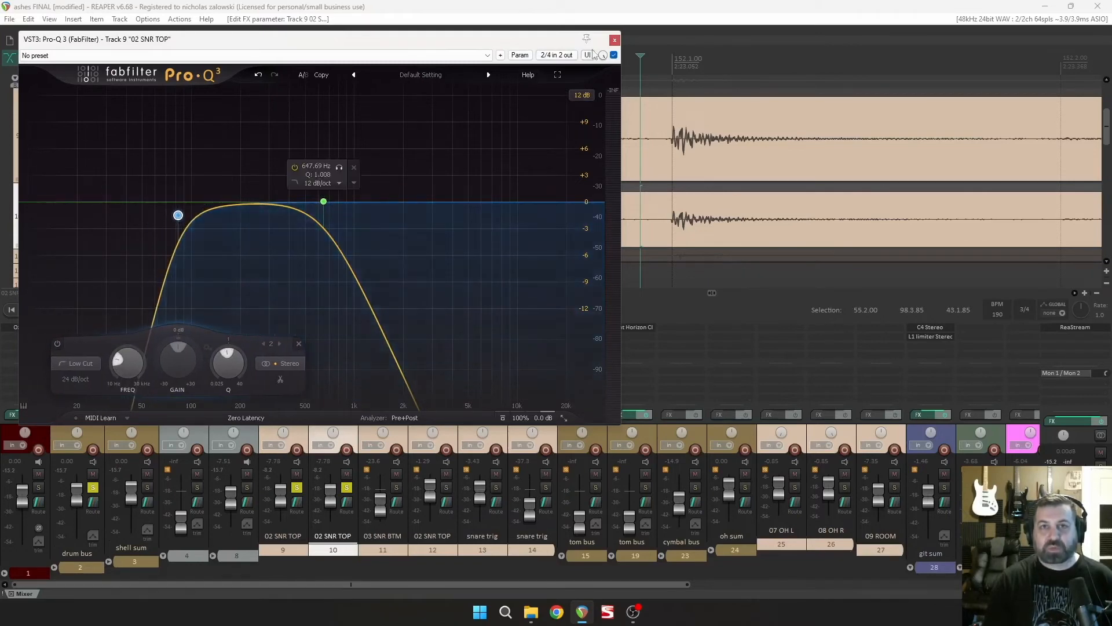
left_click(614, 41)
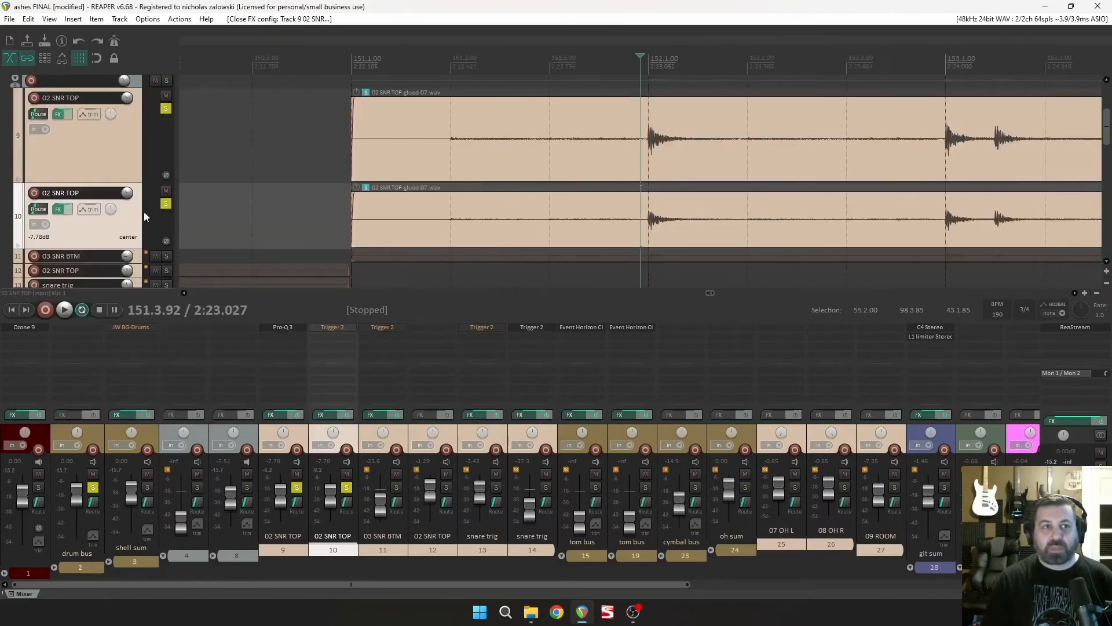
Step: Unsolo track 10, play track 9's filtered snare, and raise its Pro-Q 3 high cut to about 1206 Hz
left_click(166, 204)
key("space")
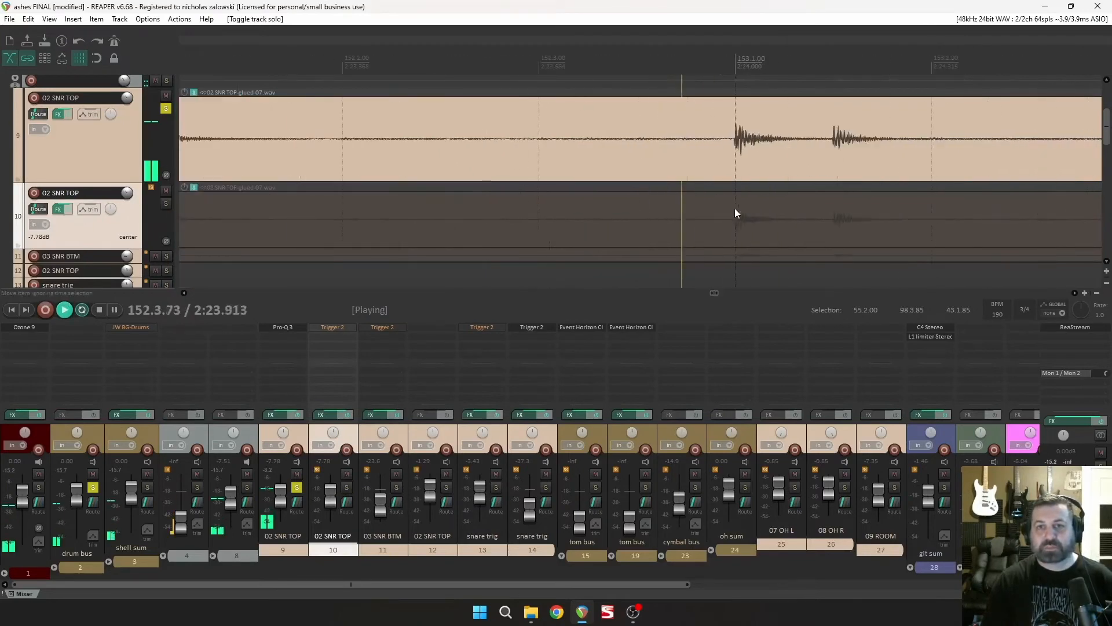
left_click(283, 327)
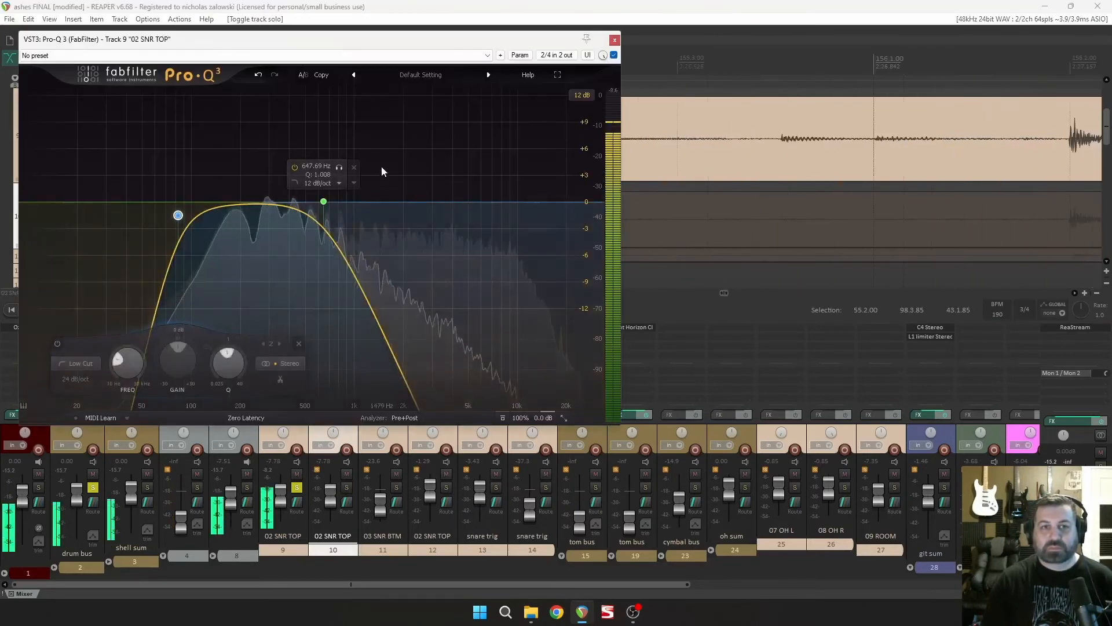
left_click_drag(323, 201, 370, 202)
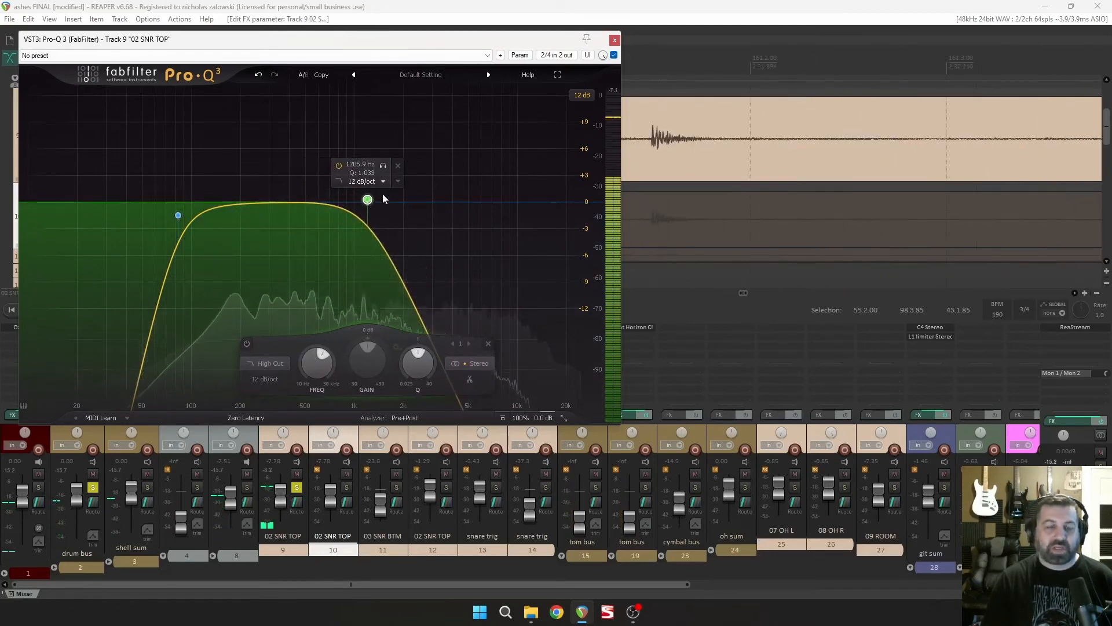
Step: Stack a second 12 dB/oct high cut at about 1226 Hz in track 9's Pro-Q 3, stop playback and close the plugin
left_click_drag(369, 200, 370, 204)
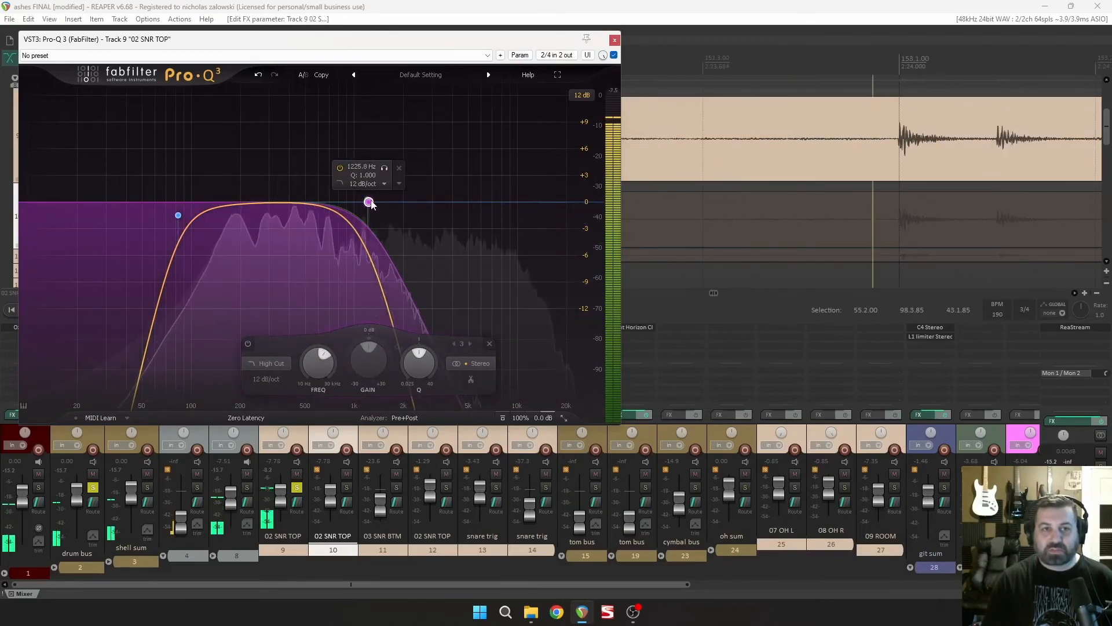
key("space")
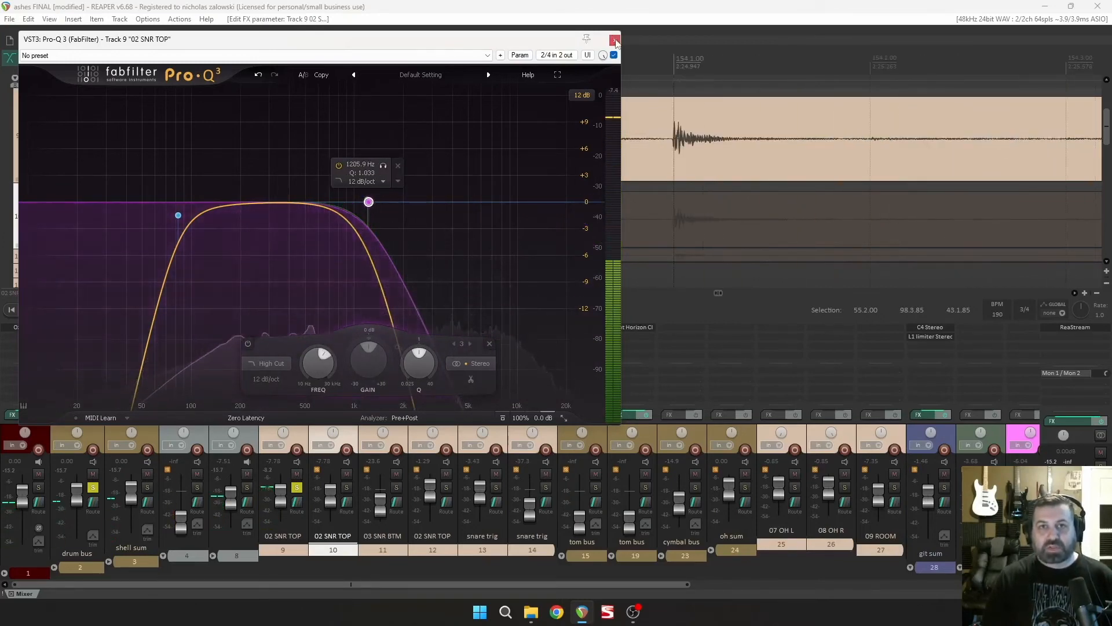
left_click(614, 40)
Step: Enable Trigger 2 on the 02 SNR TOP track 10 and solo that track alongside track 9
left_click(340, 329, "shift")
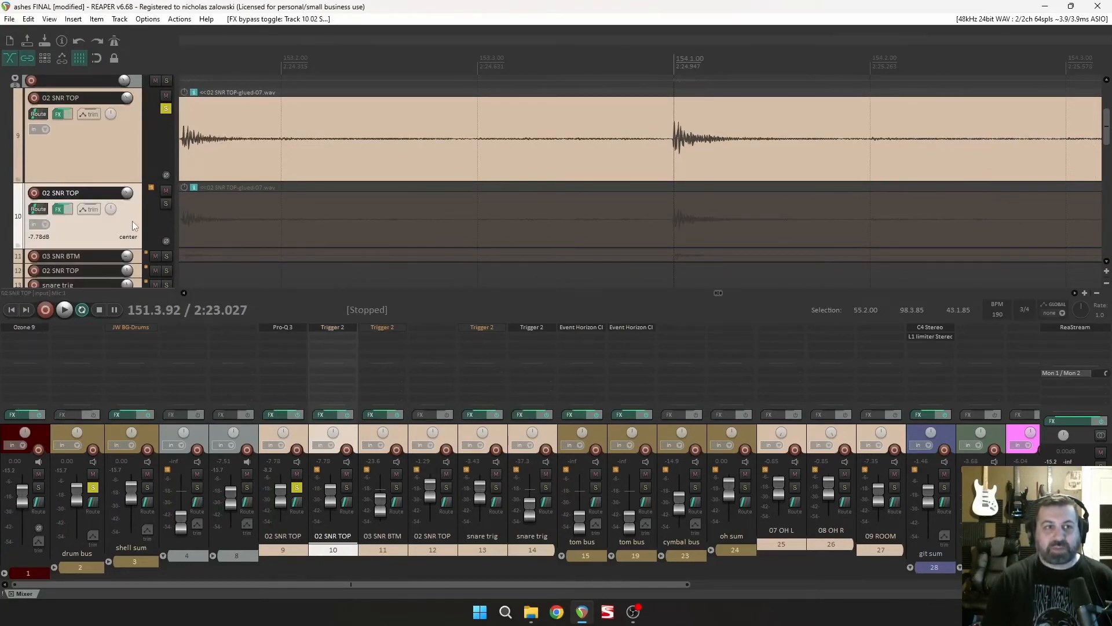
left_click(166, 204)
scroll(559, 202, "up", 2)
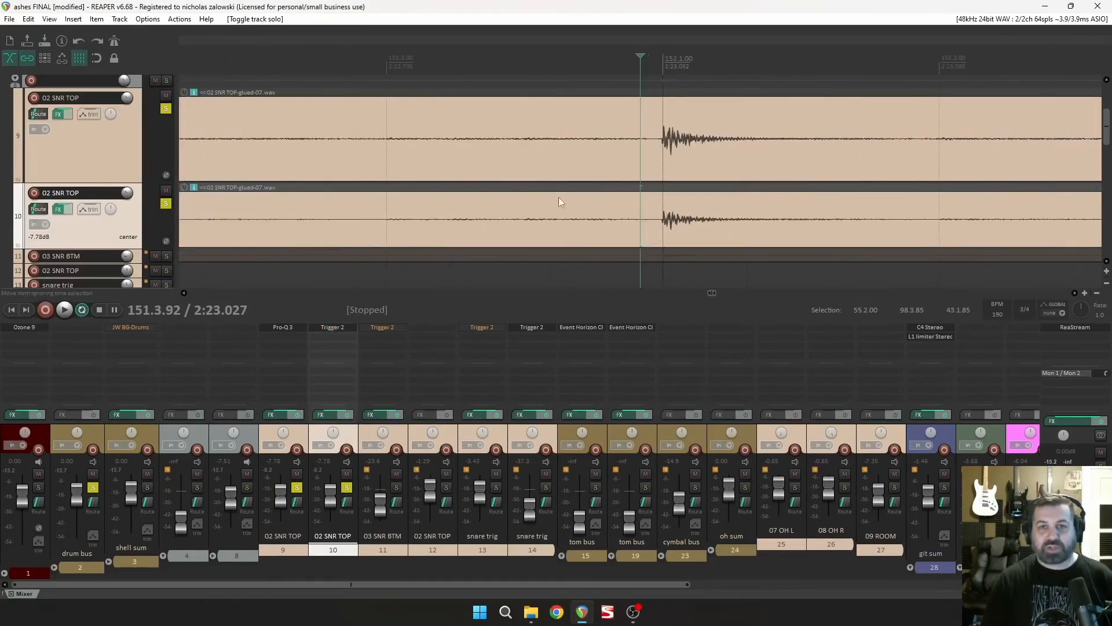
left_click(133, 152, "ctrl")
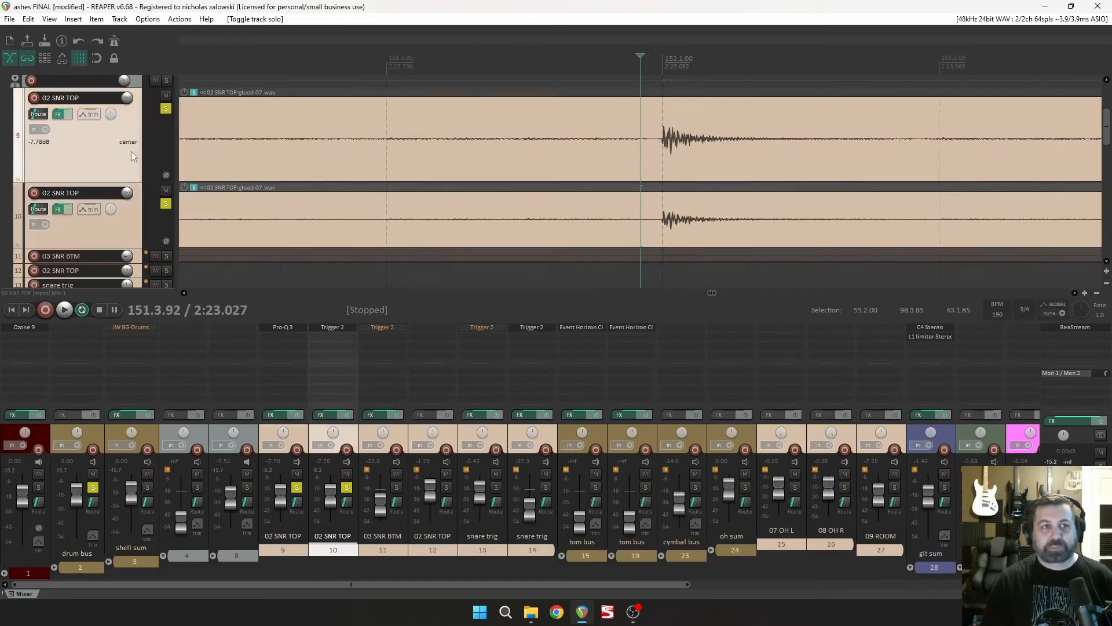
left_click(140, 231)
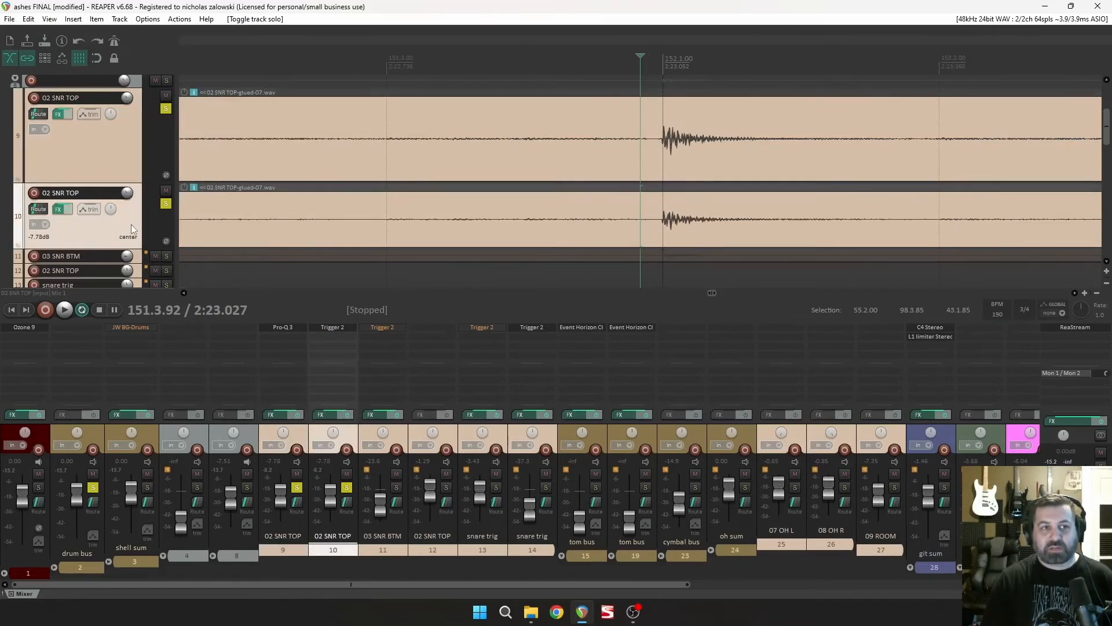
scroll(546, 188, "down", 2)
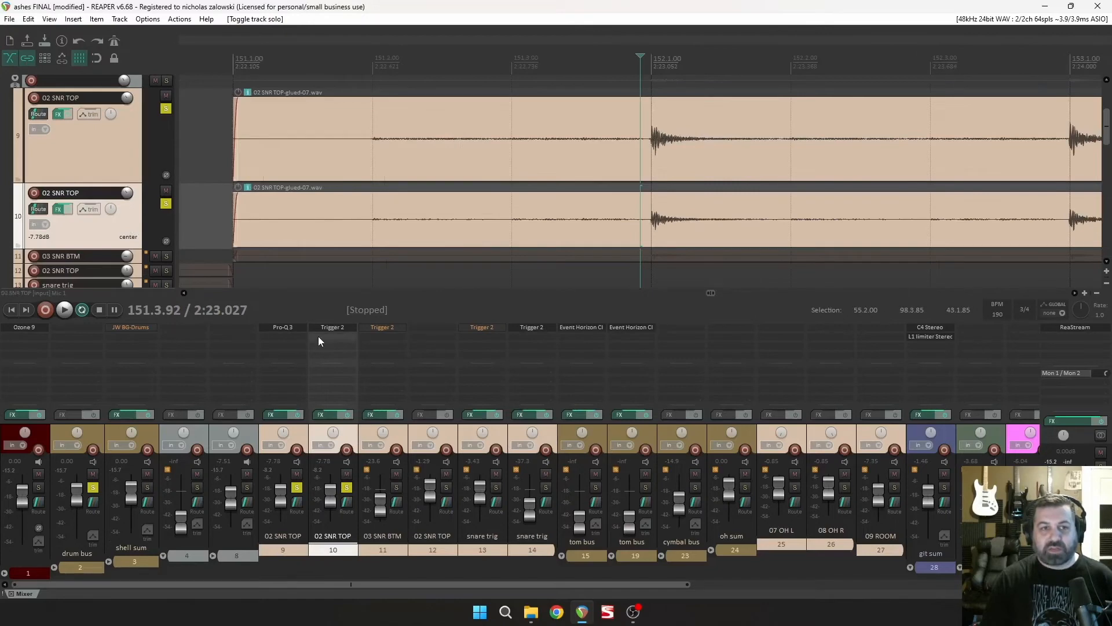
Step: Browse track 10's Trigger 2 sample library to the Punch Kit Trigger Files under Victory Snares, and close the plugin
left_click(332, 328)
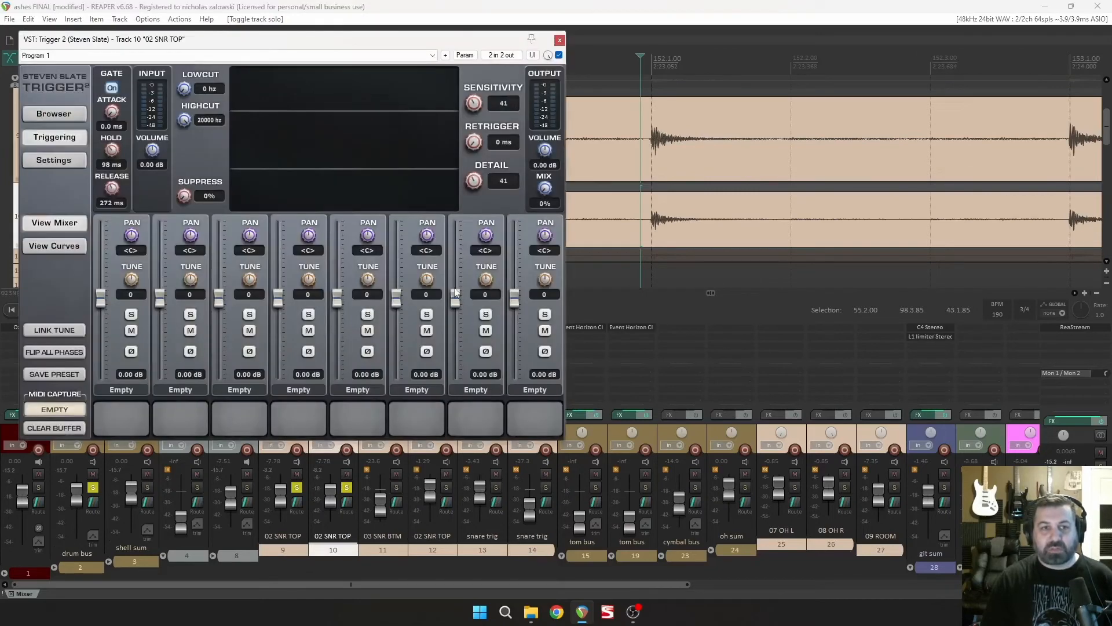
left_click(73, 118)
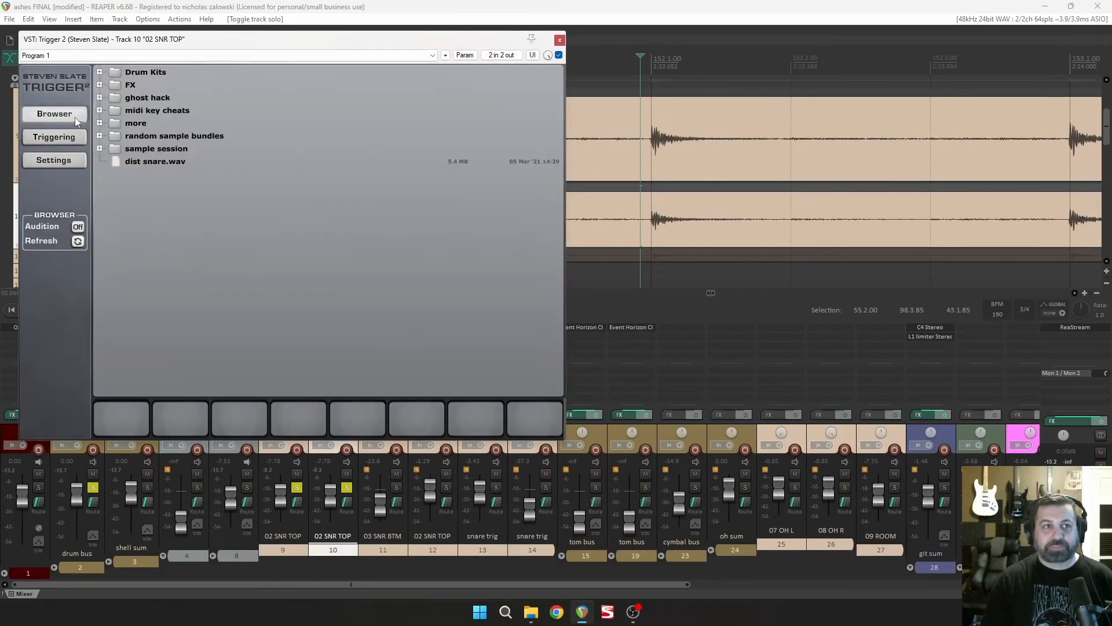
left_click(100, 72)
left_click(113, 314)
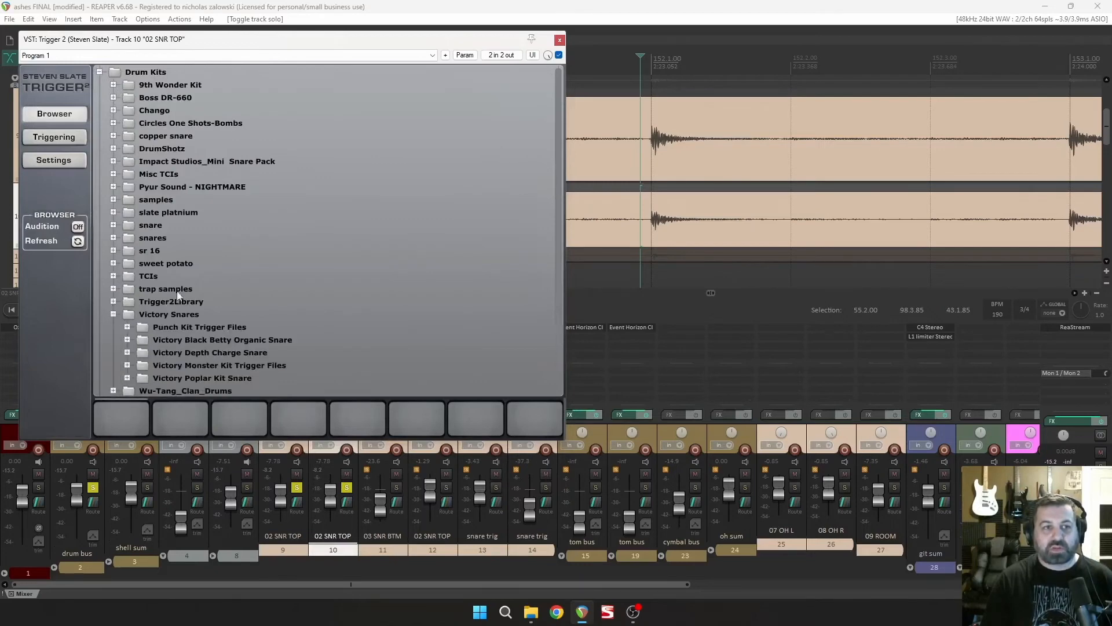
left_click(128, 328)
scroll(167, 286, "down", 4)
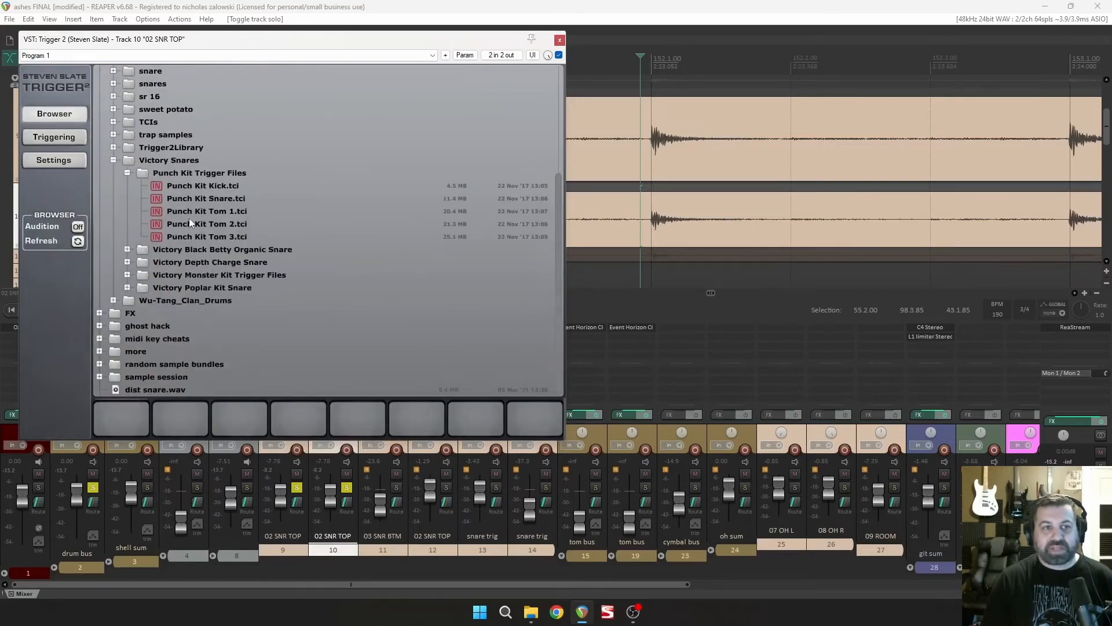
left_click(803, 102)
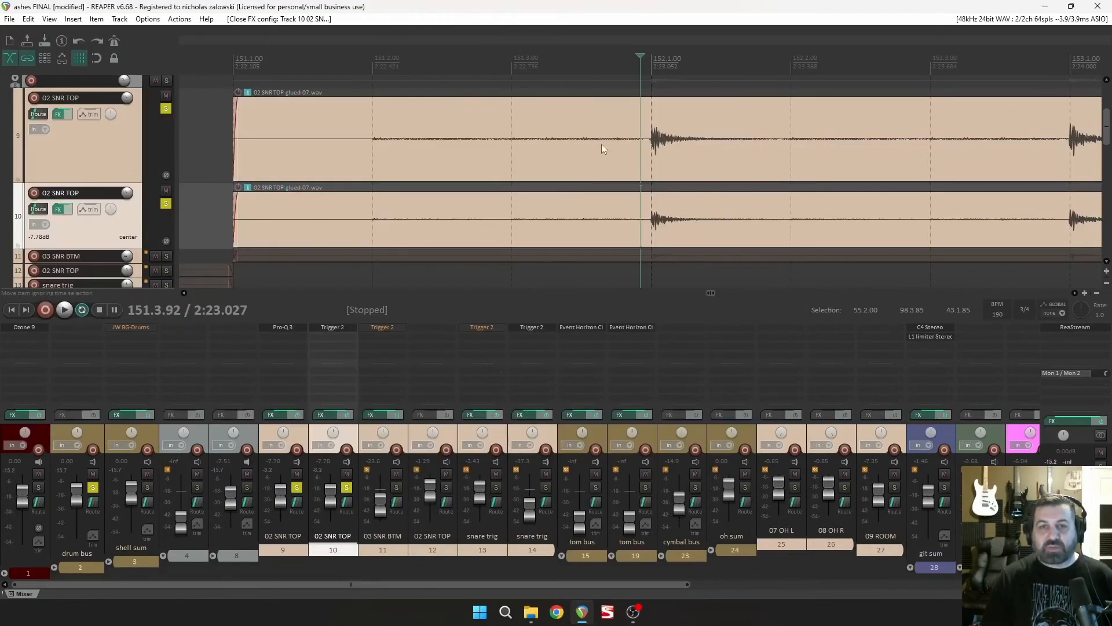
Step: Copy Pro-Q 3 from track 9 onto the 02 SNR TOP track 10 and delete the copy's low cut band
scroll(601, 146, "down", 3)
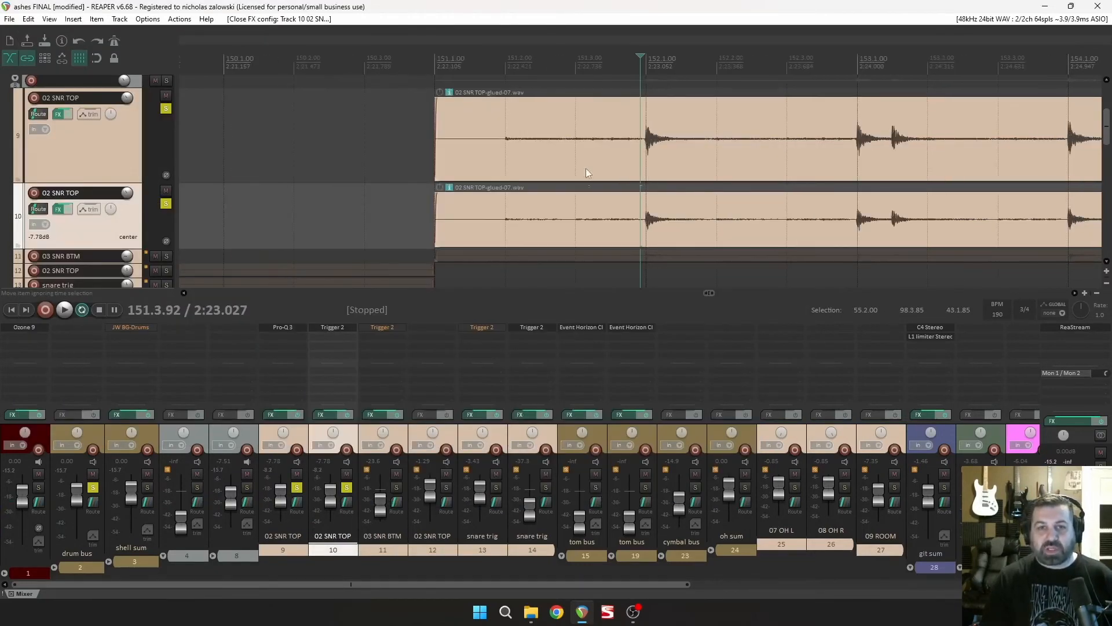
scroll(567, 156, "up", 2)
scroll(565, 155, "down", 3)
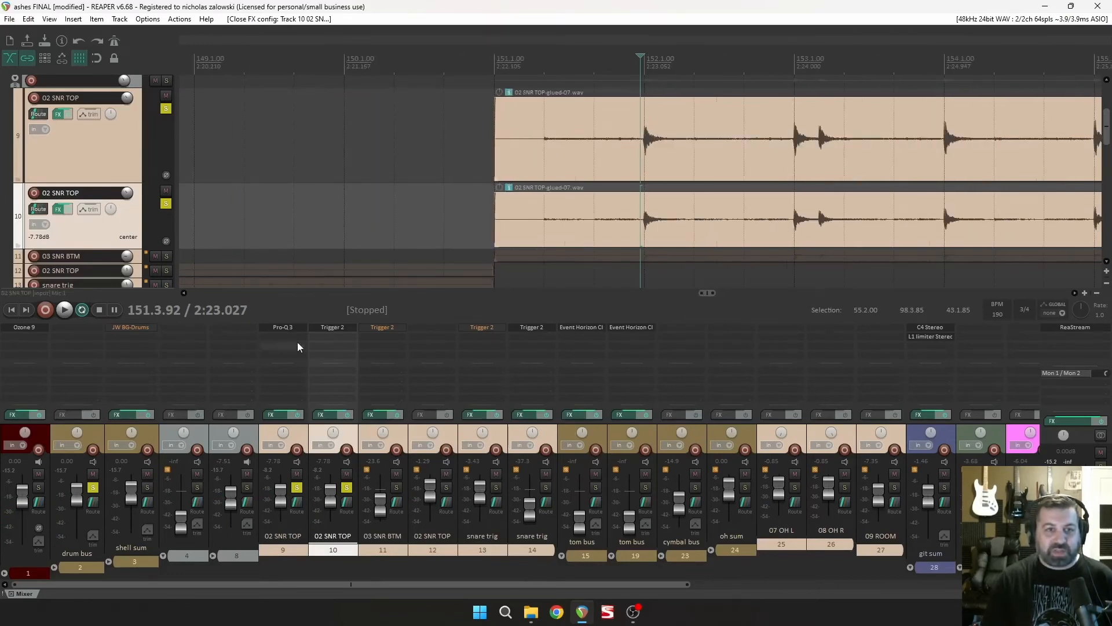
left_click_drag(290, 330, 328, 338)
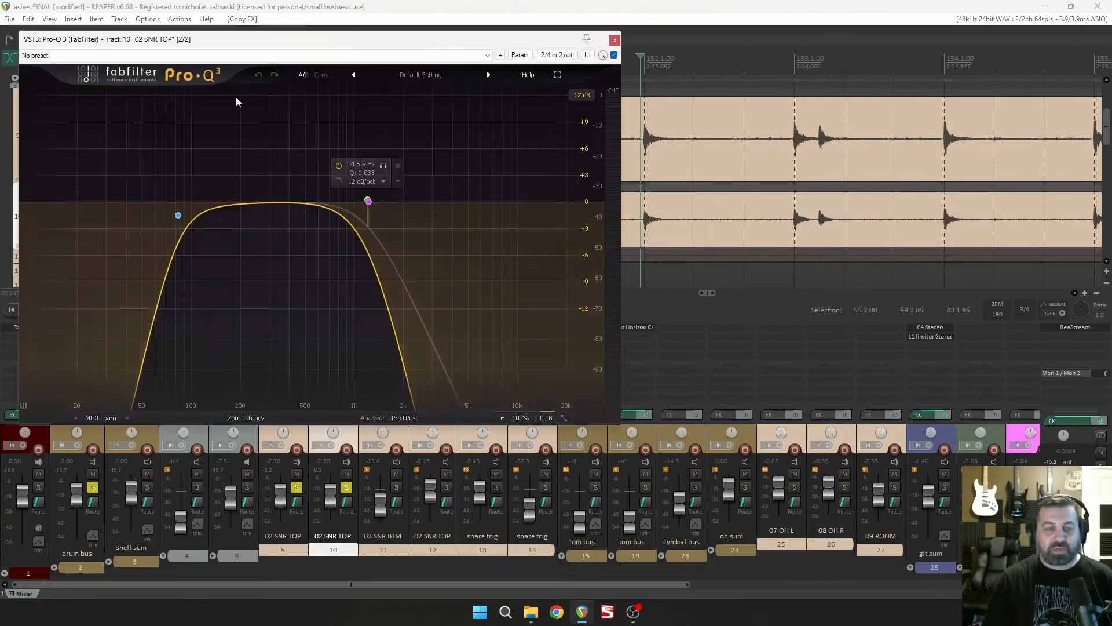
left_click(177, 215)
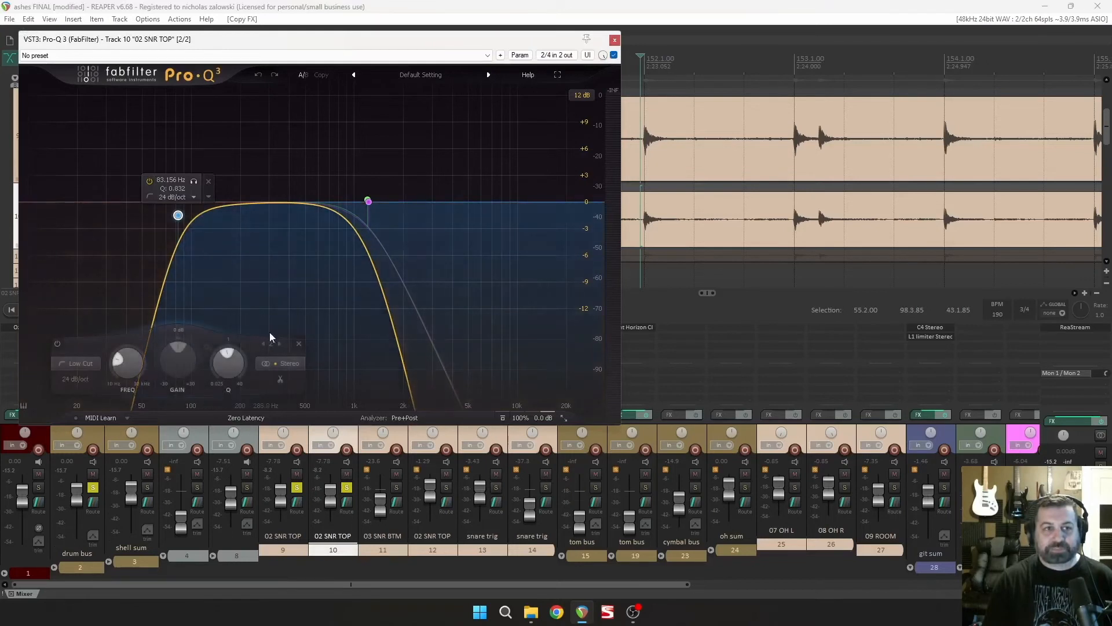
left_click(299, 345)
Step: Change the second high cut in track 10's Pro-Q 3 to a Low Cut, raise its frequency slightly, and bypass the remaining high cut
left_click(368, 202)
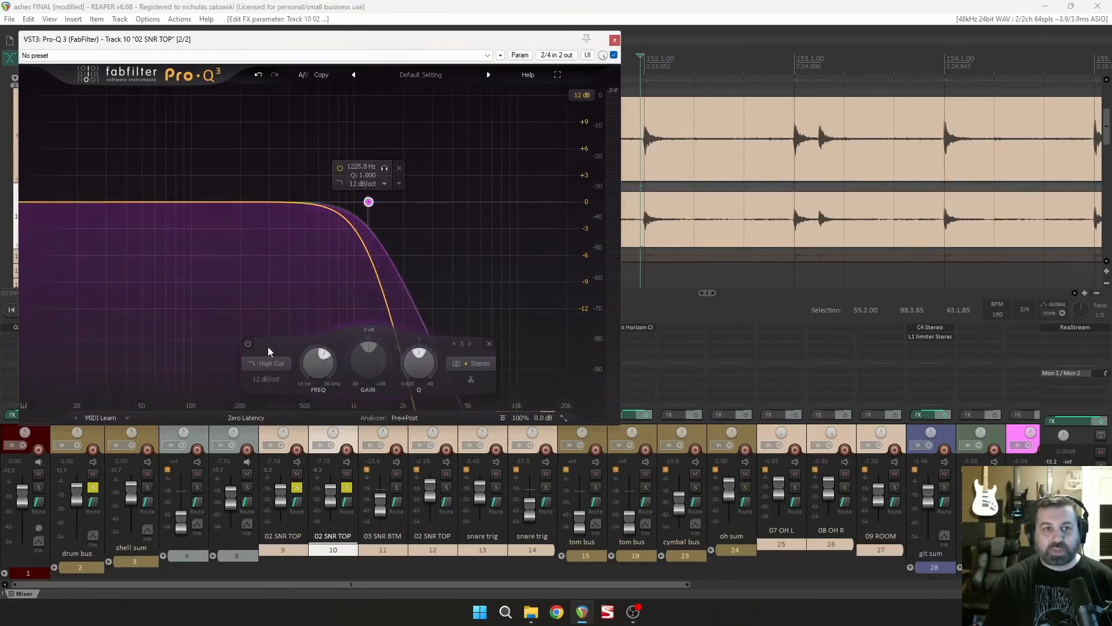
left_click(271, 363)
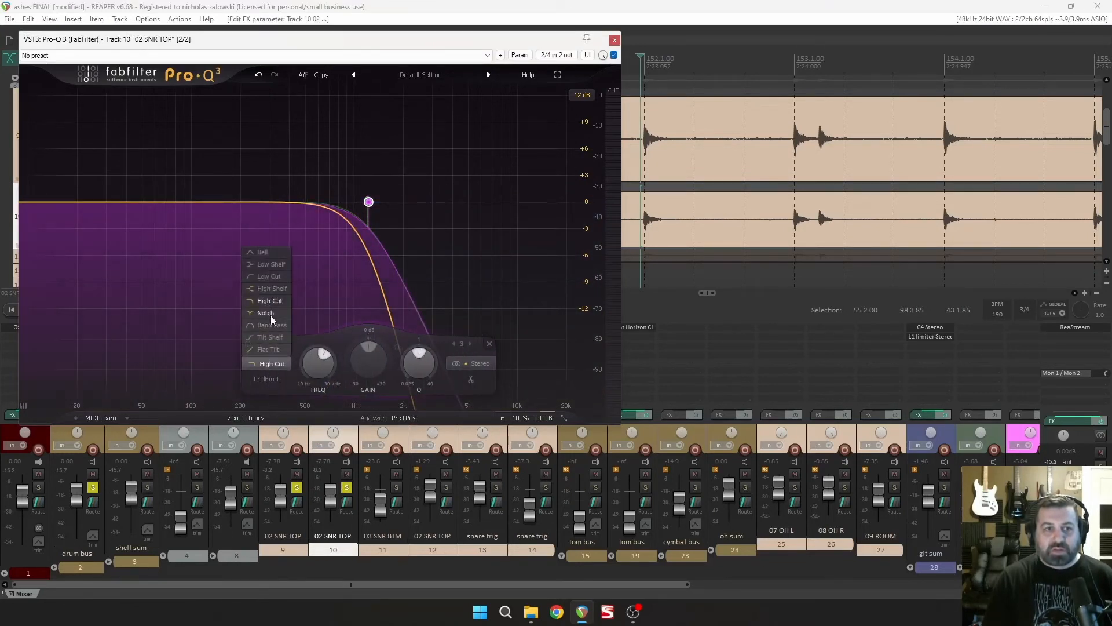
left_click(272, 277)
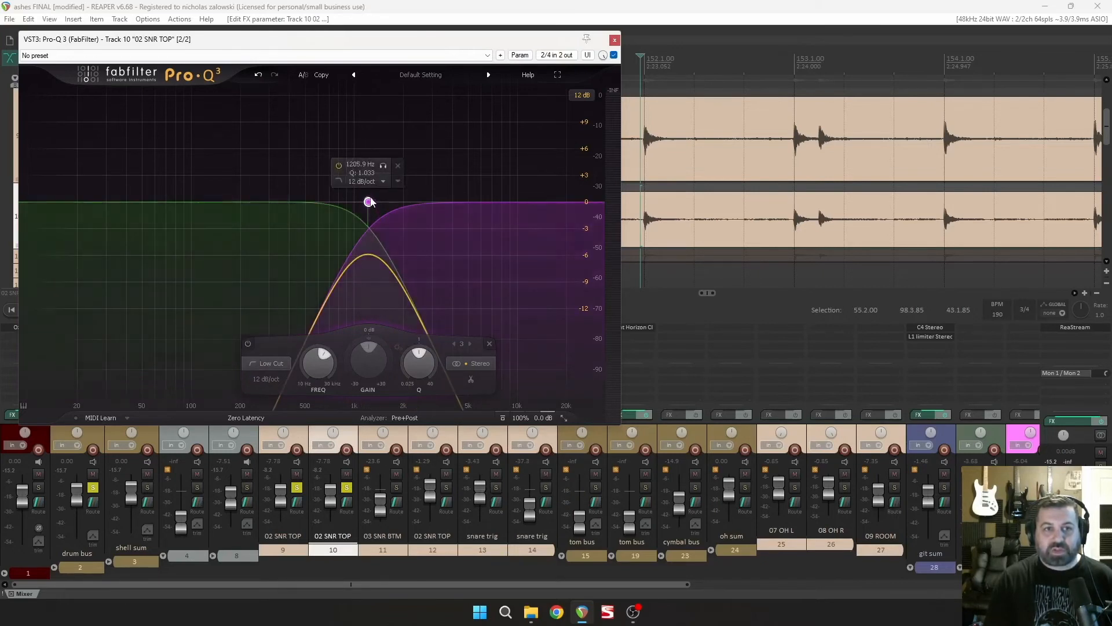
mouse_move(369, 201)
left_mouse_down()
mouse_move(387, 202)
mouse_move(366, 201)
left_mouse_up()
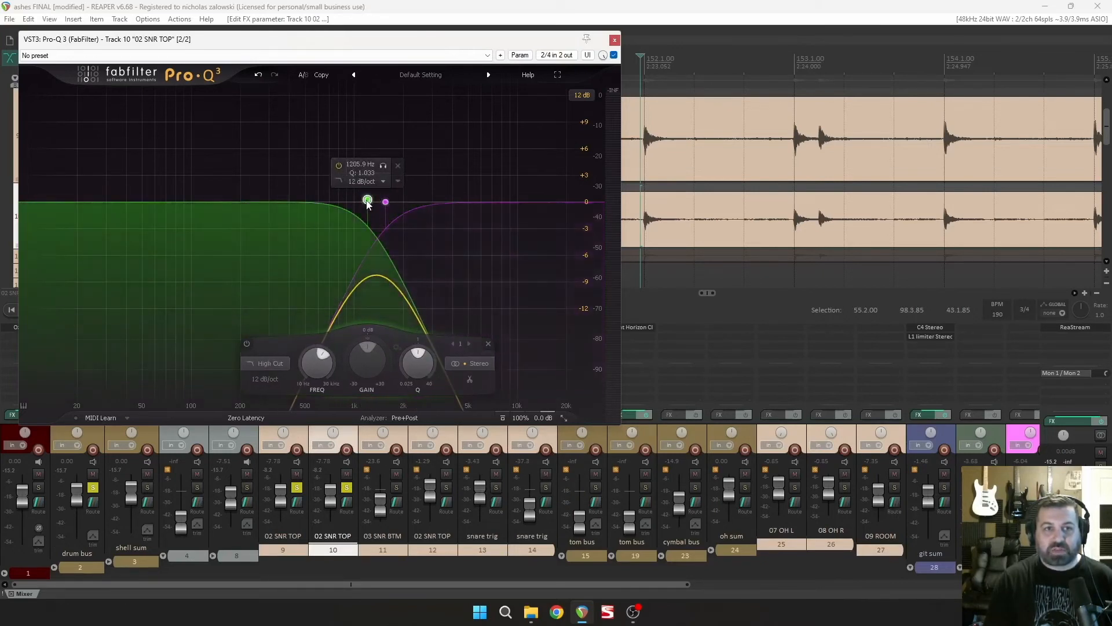
left_click(339, 167)
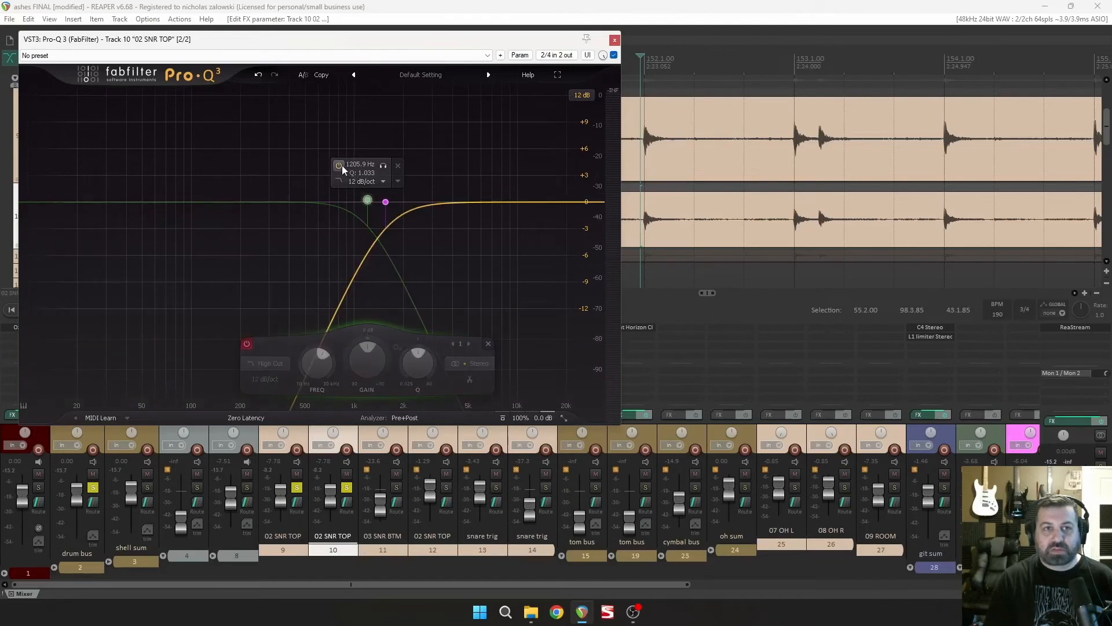
Step: Unsolo track 9, play track 10, set its low cut to about 983 Hz, and delete the bypassed high cut
left_click(297, 487)
key("space")
left_click_drag(385, 202, 354, 202)
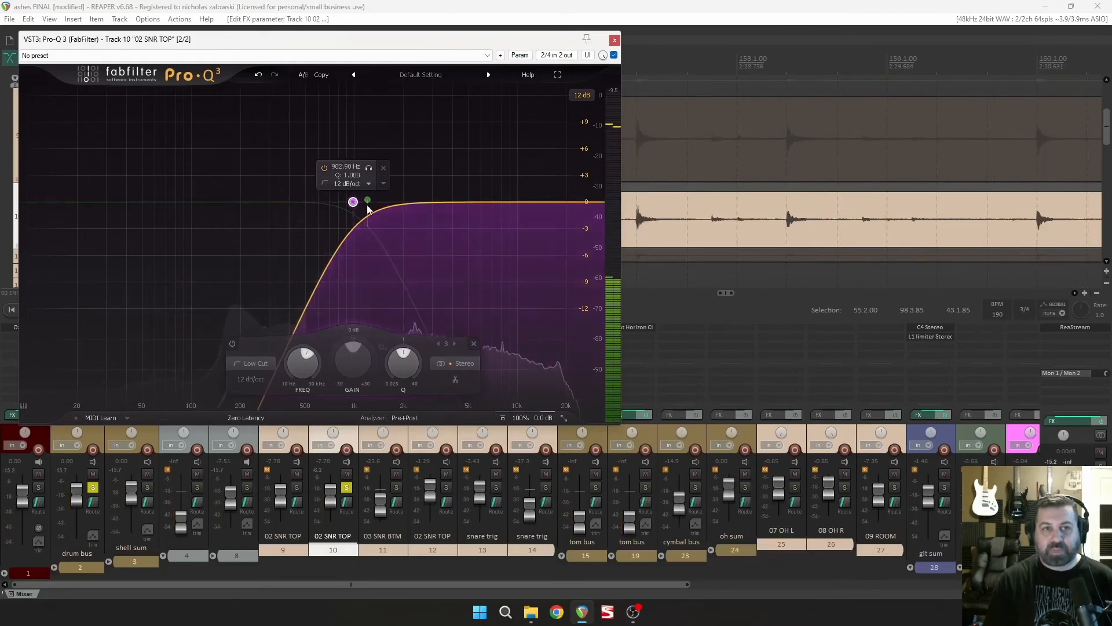
left_click(367, 201)
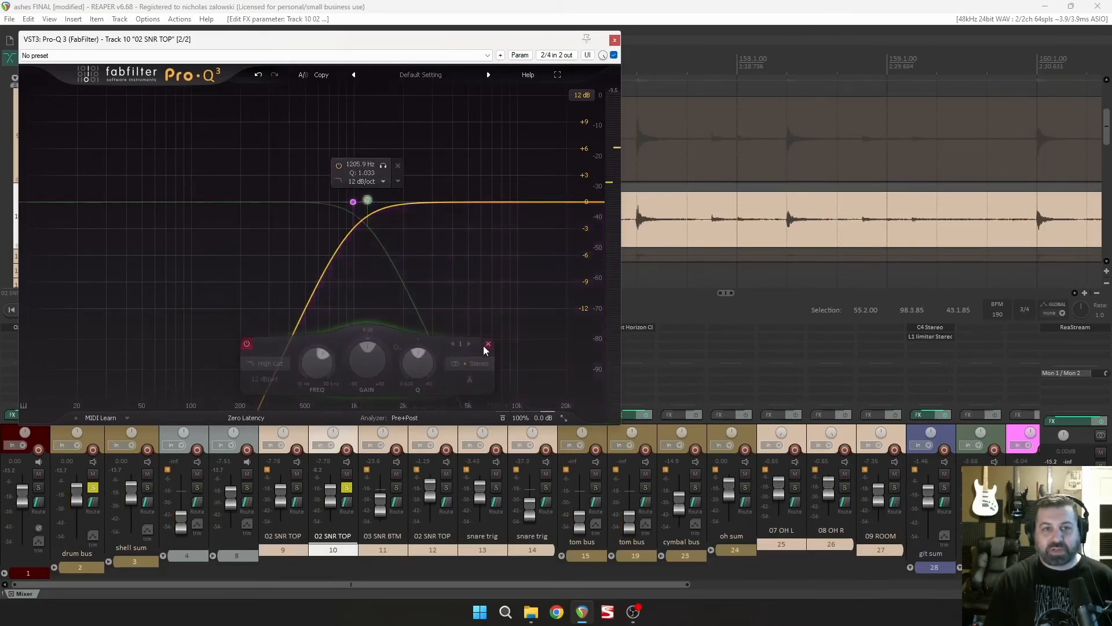
left_click(487, 344)
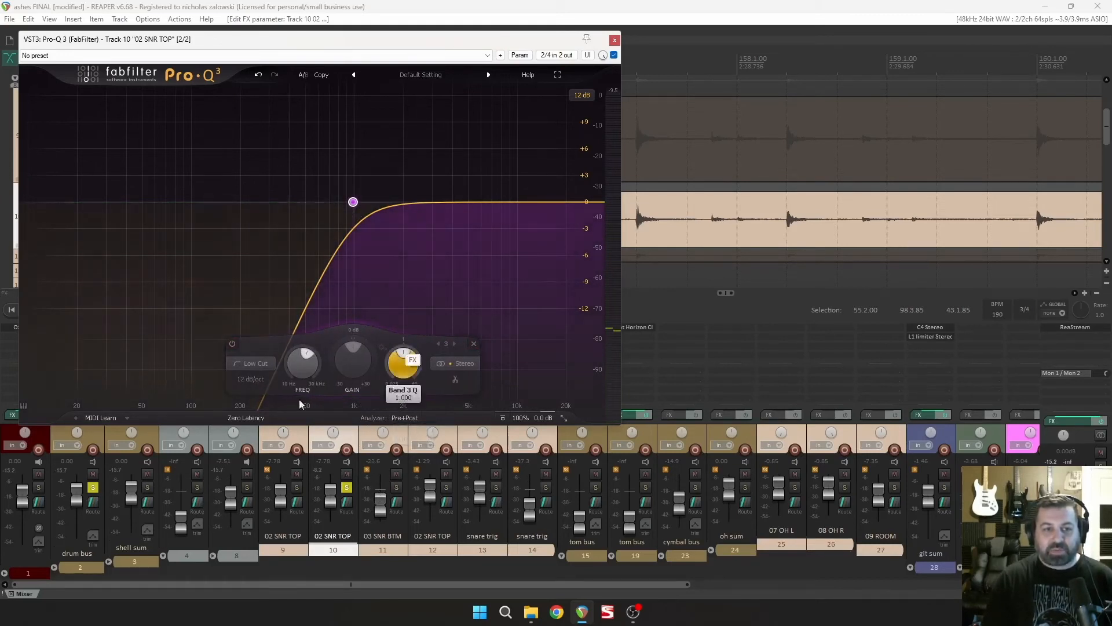
Step: Solo track 9, play both snare tracks, set track 9 to about -3.8 dB and track 10 to about -11.2 dB, and close Pro-Q 3
left_click(297, 488)
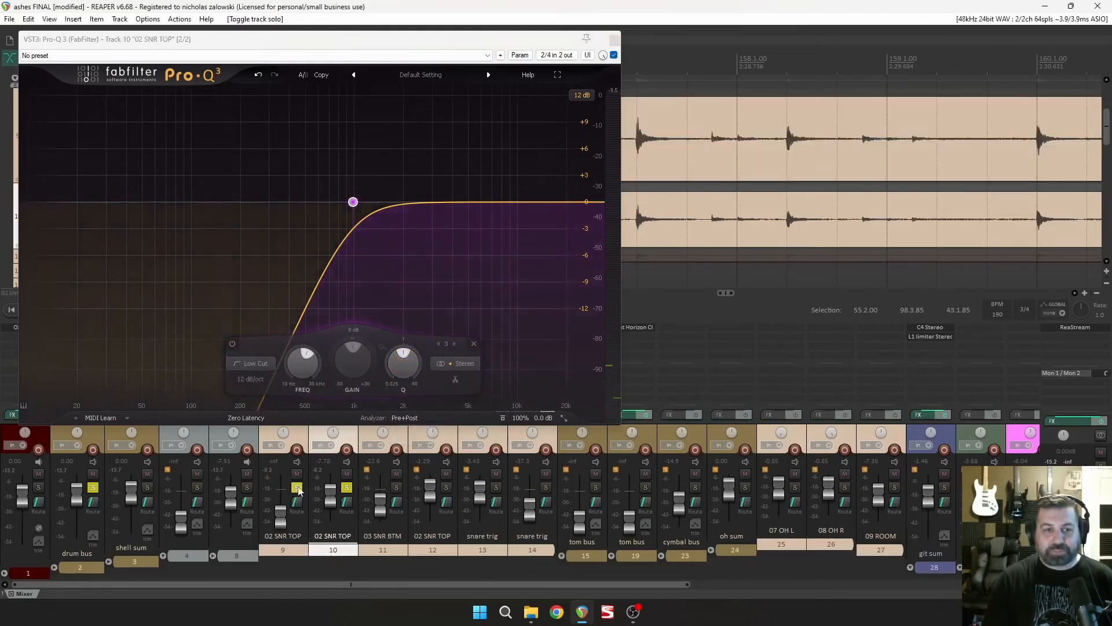
key("space")
left_click_drag(281, 524, 285, 499)
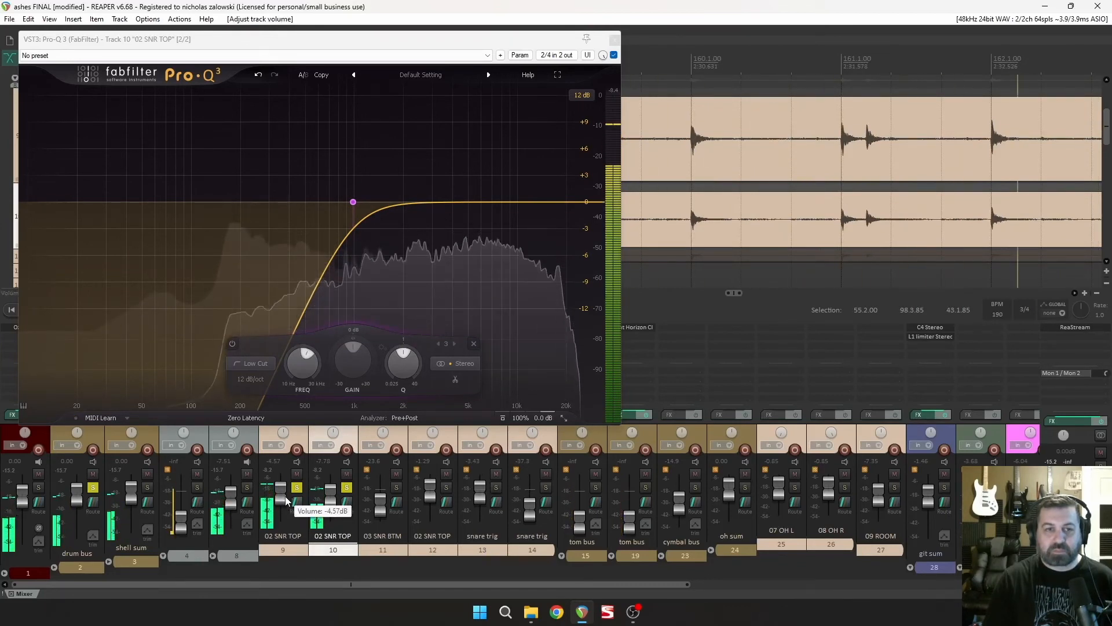
left_click_drag(285, 498, 327, 508)
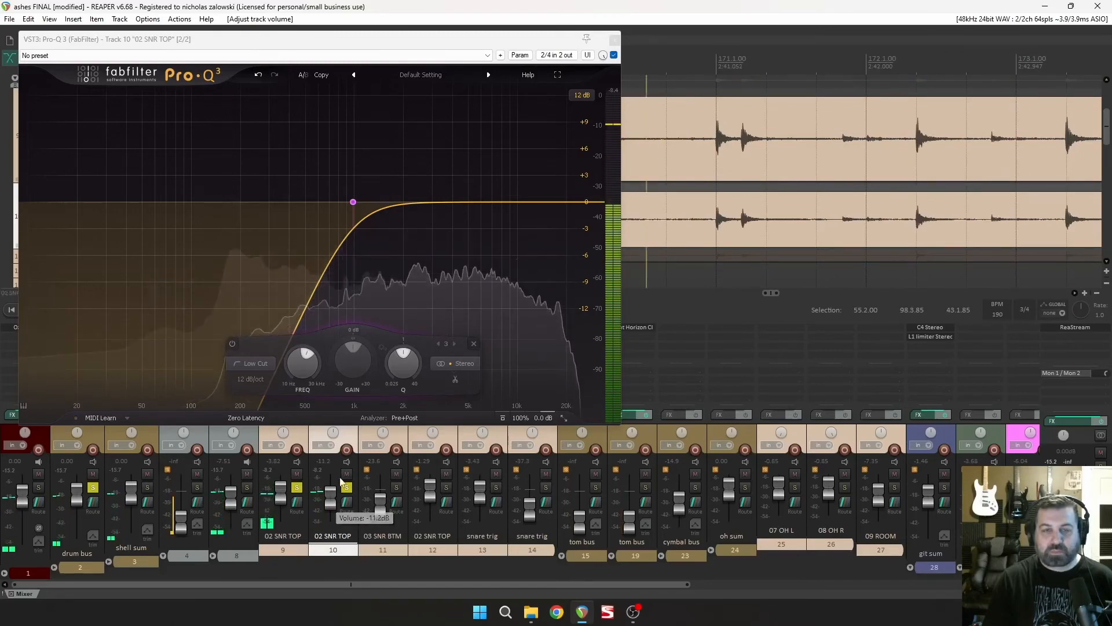
key("space")
left_click(615, 40)
Step: Examine the clips on both 02 SNR TOP tracks and place the edit cursor near the start of the second section
scroll(624, 145, "down", 4)
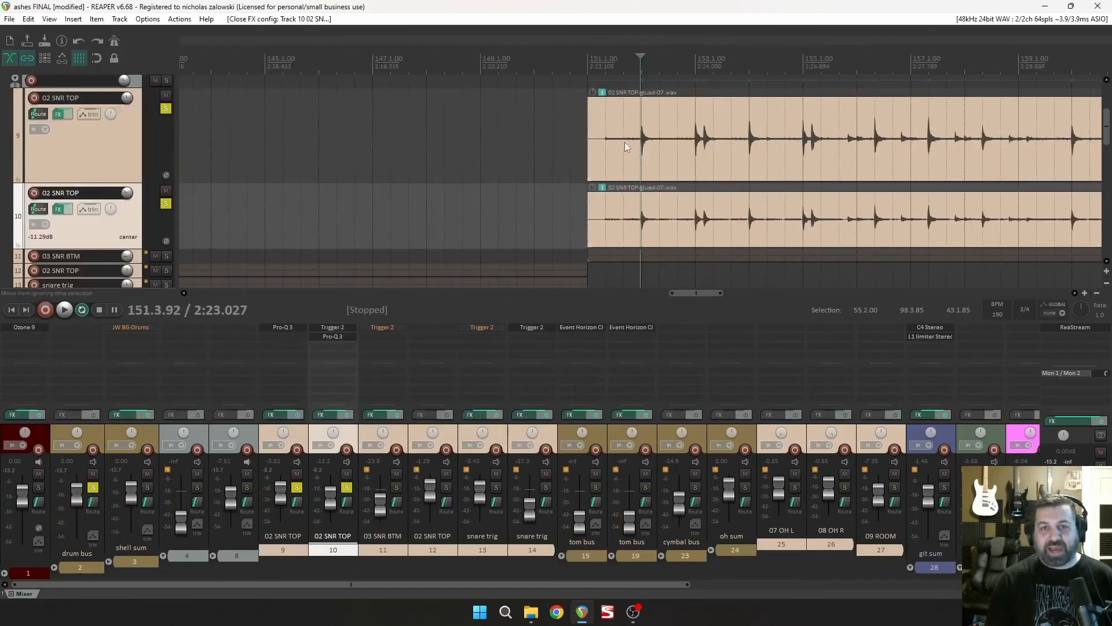
scroll(624, 143, "down", 5)
scroll(644, 210, "up", 4)
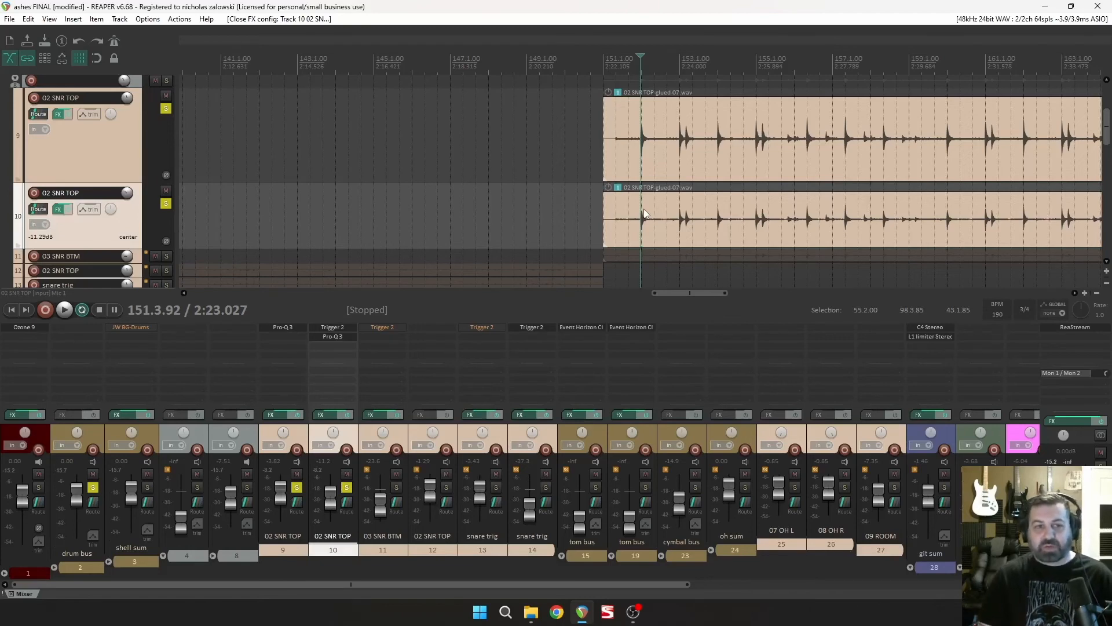
scroll(585, 175, "down", 8)
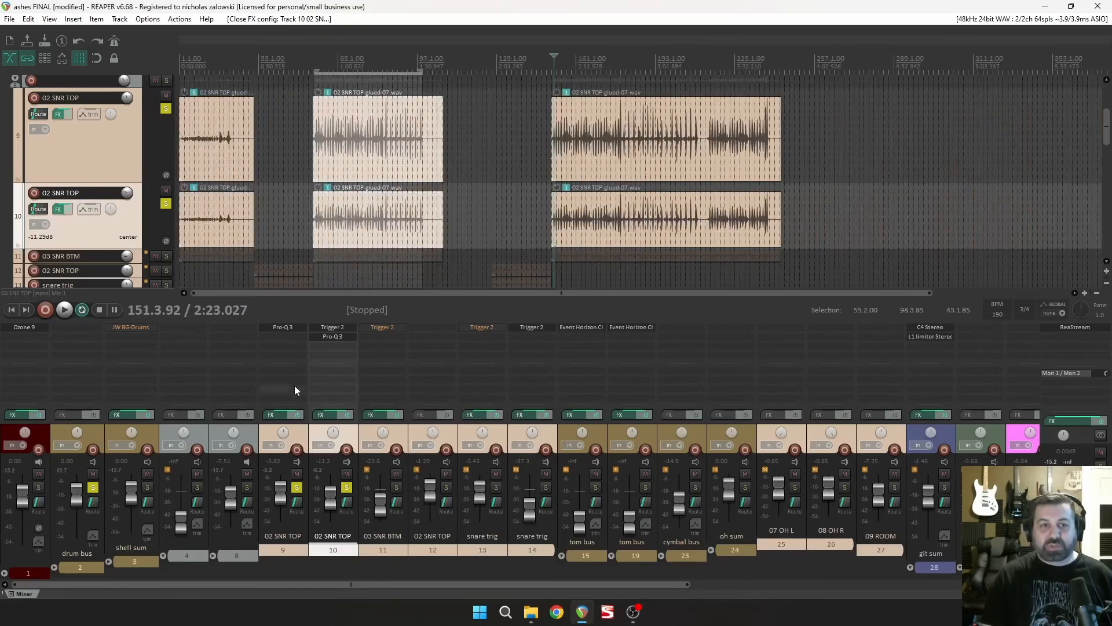
scroll(645, 159, "up", 5)
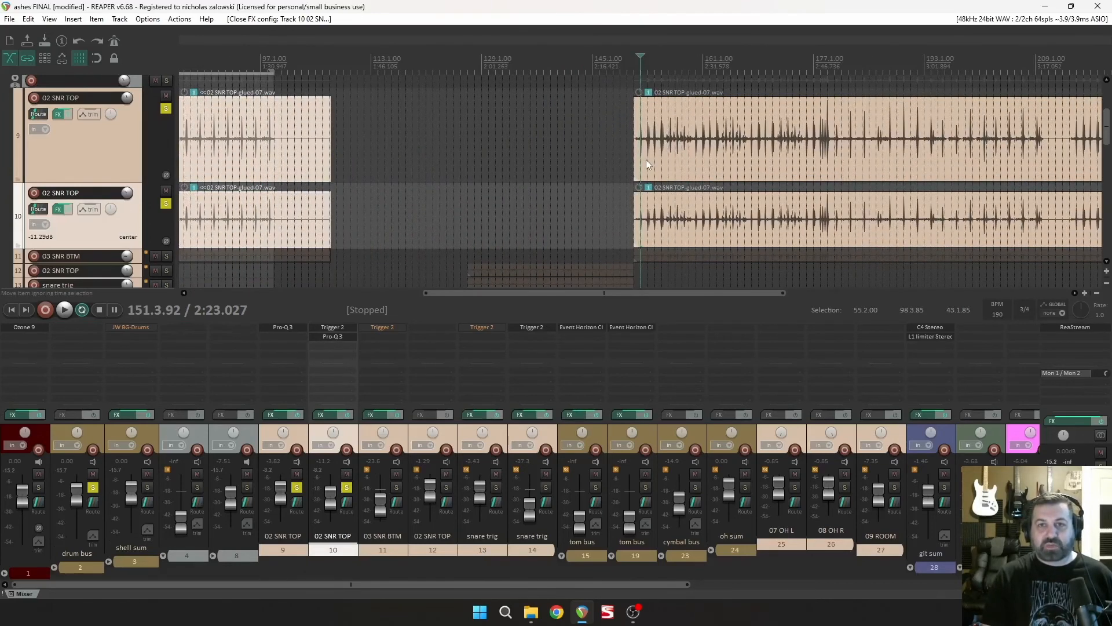
scroll(645, 159, "down", 3)
left_click(385, 68)
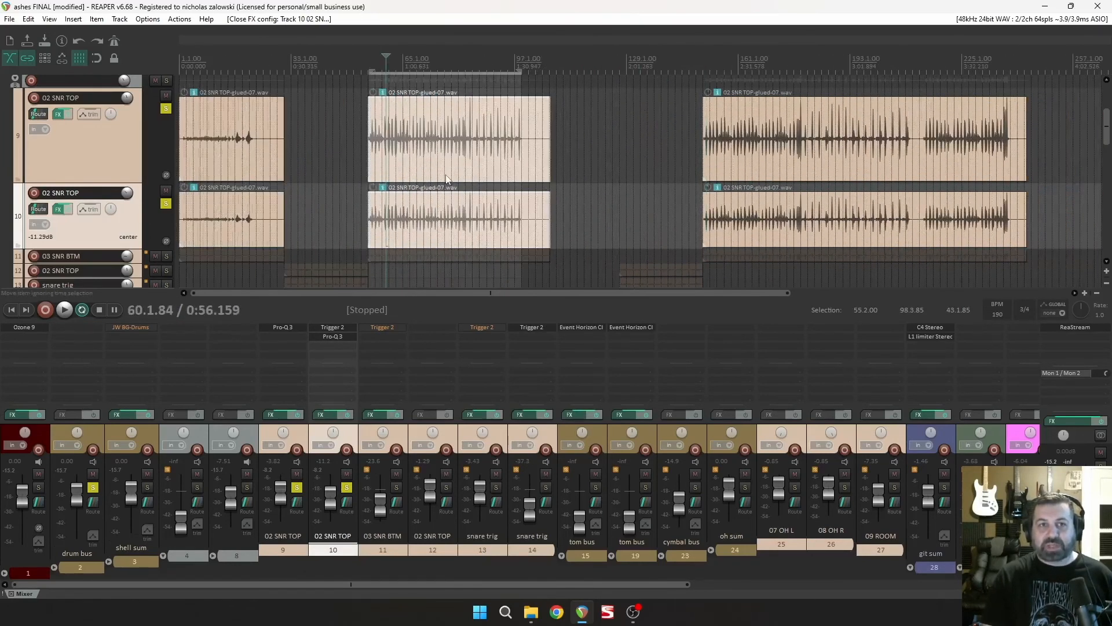
scroll(451, 215, "up", 2)
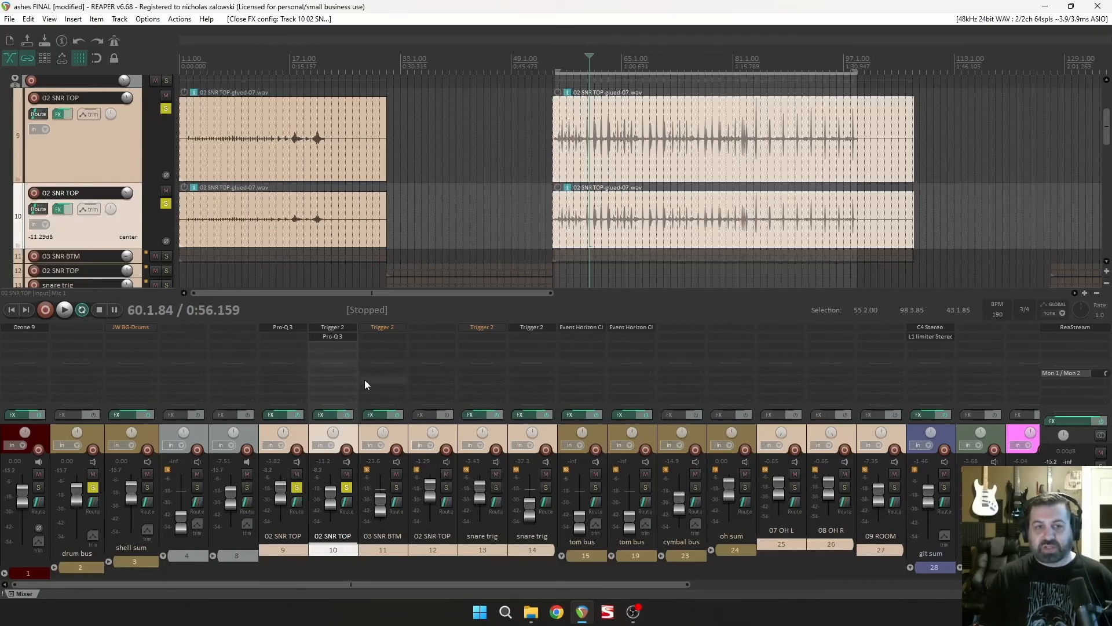
scroll(533, 129, "up", 3)
scroll(664, 154, "down", 2)
scroll(571, 189, "up", 5)
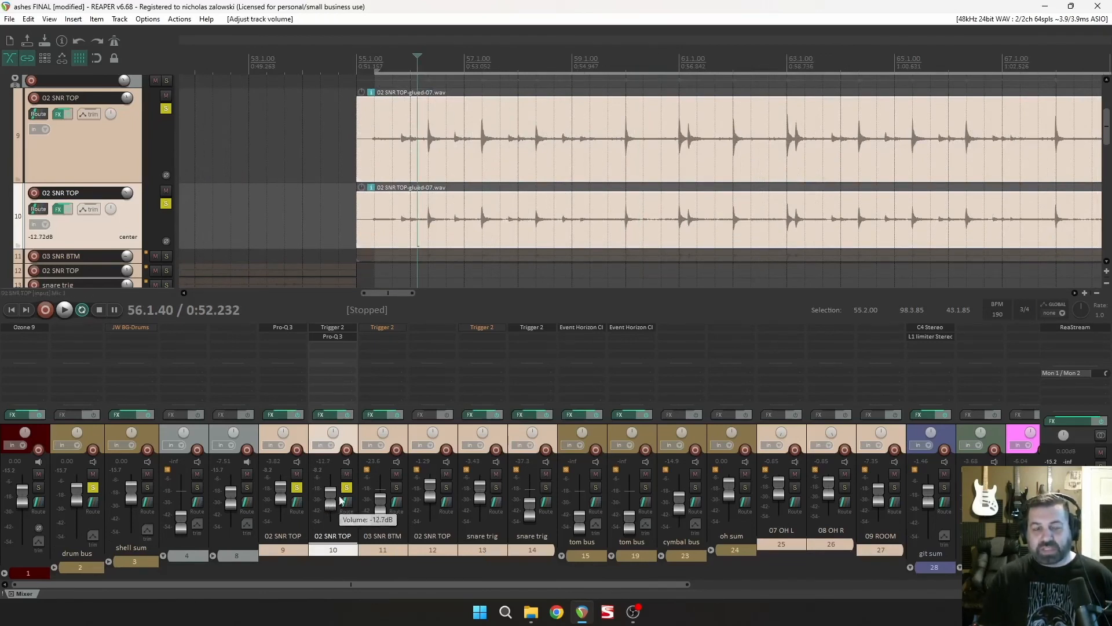
Step: Play both snare tracks from bar 56, lower track 10's volume to about -14 dB, and stop playback
key("space")
left_click_drag(331, 503, 330, 507)
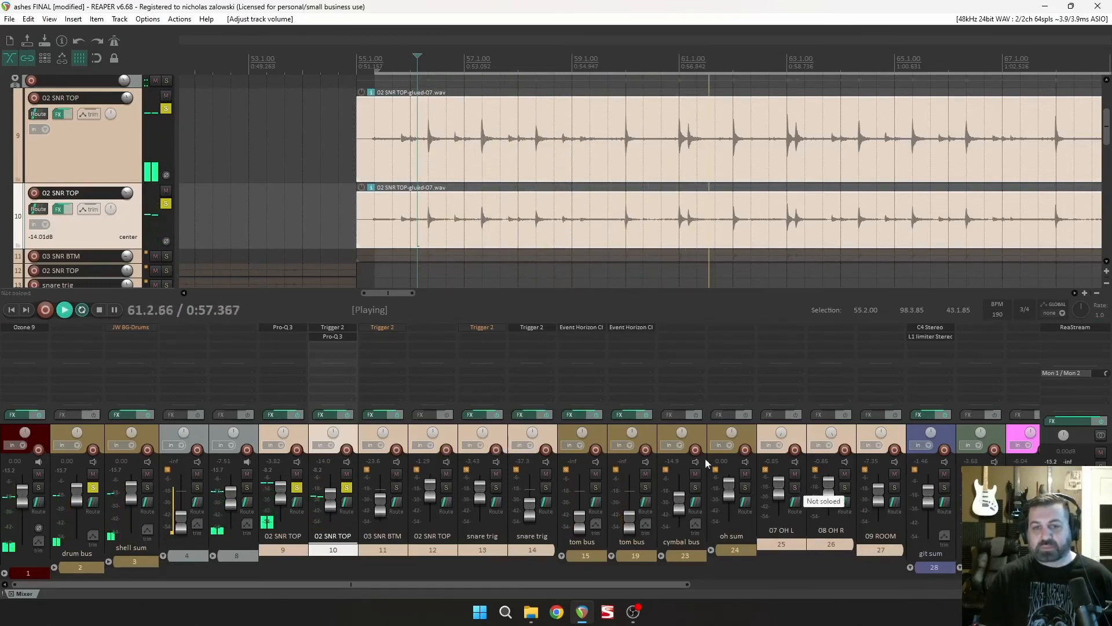
key("space")
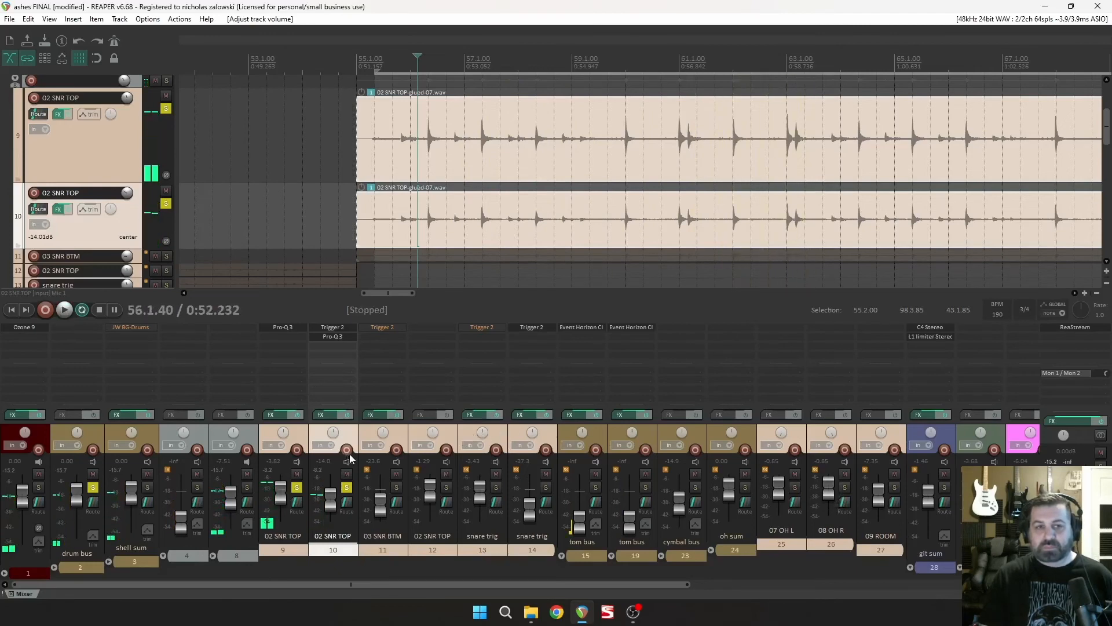
Step: Audition a high shelf in track 10's Pro-Q 3 at about 612 Hz and -4.11 dB, and close the plugin
left_click(339, 337)
left_click_drag(606, 201, 321, 226)
key("space")
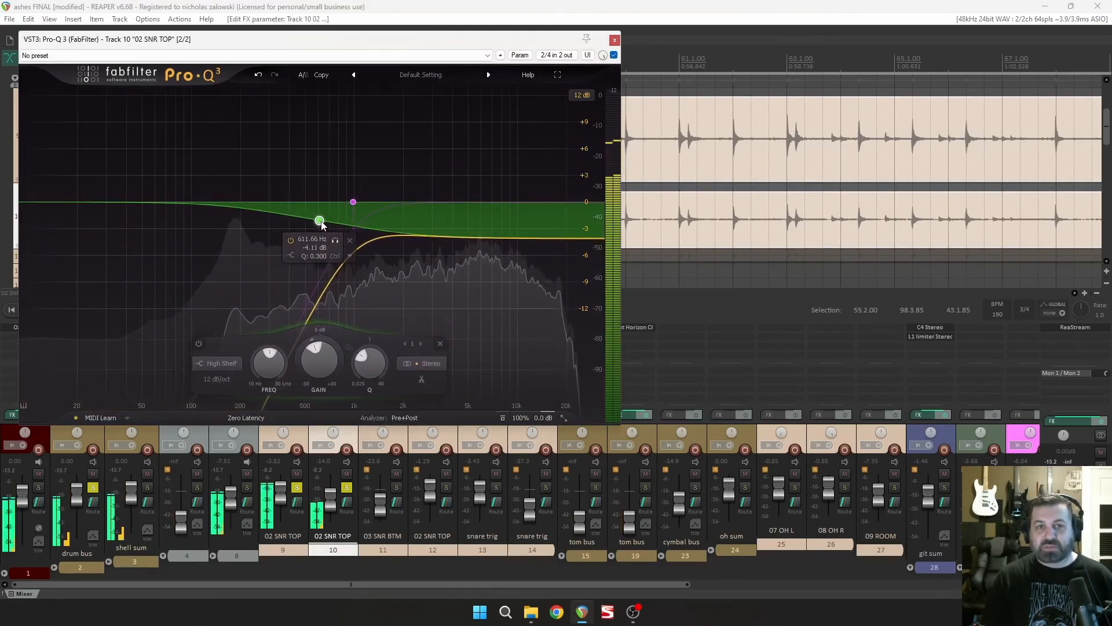
key("space")
left_click(614, 40)
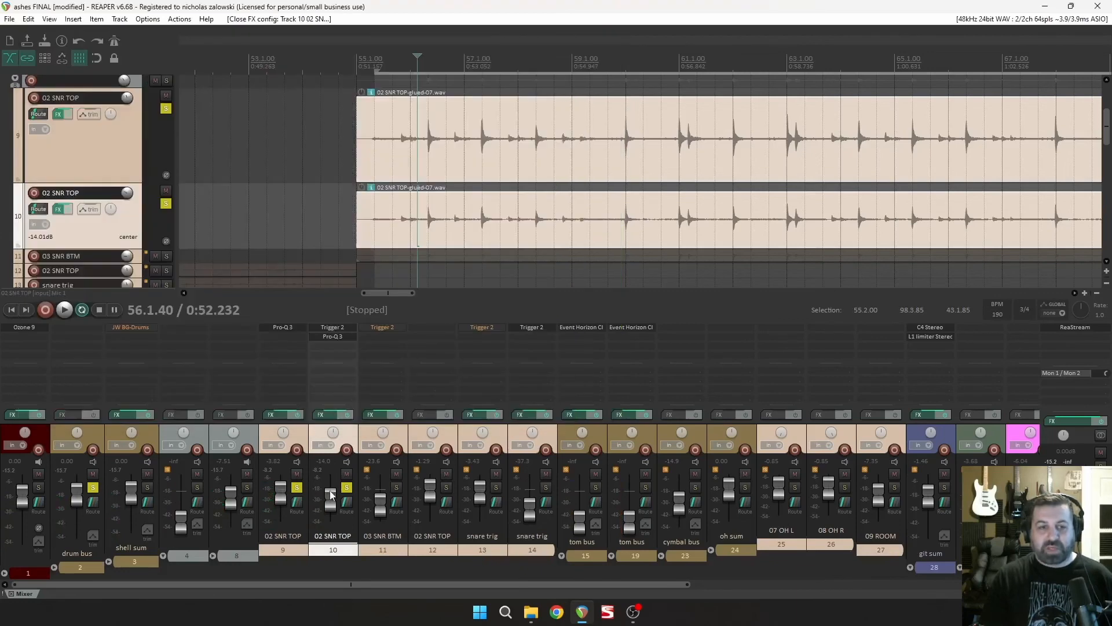
Step: Undo the high shelf and recent volume changes on the two snare tracks, and close track 10's Pro-Q 3
left_click(333, 336)
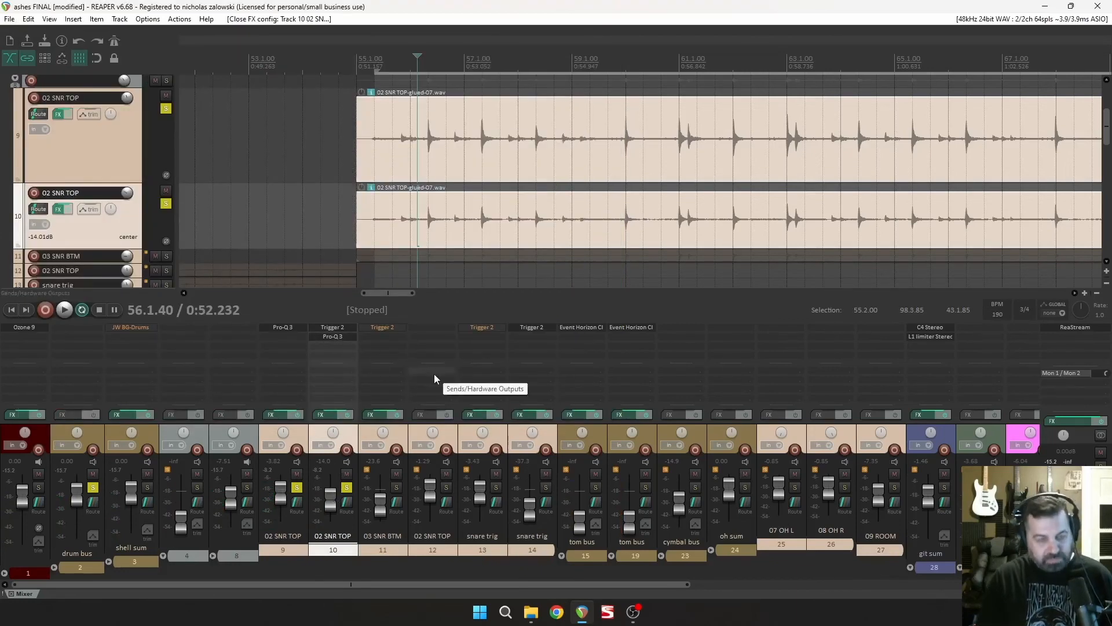
left_click(428, 344)
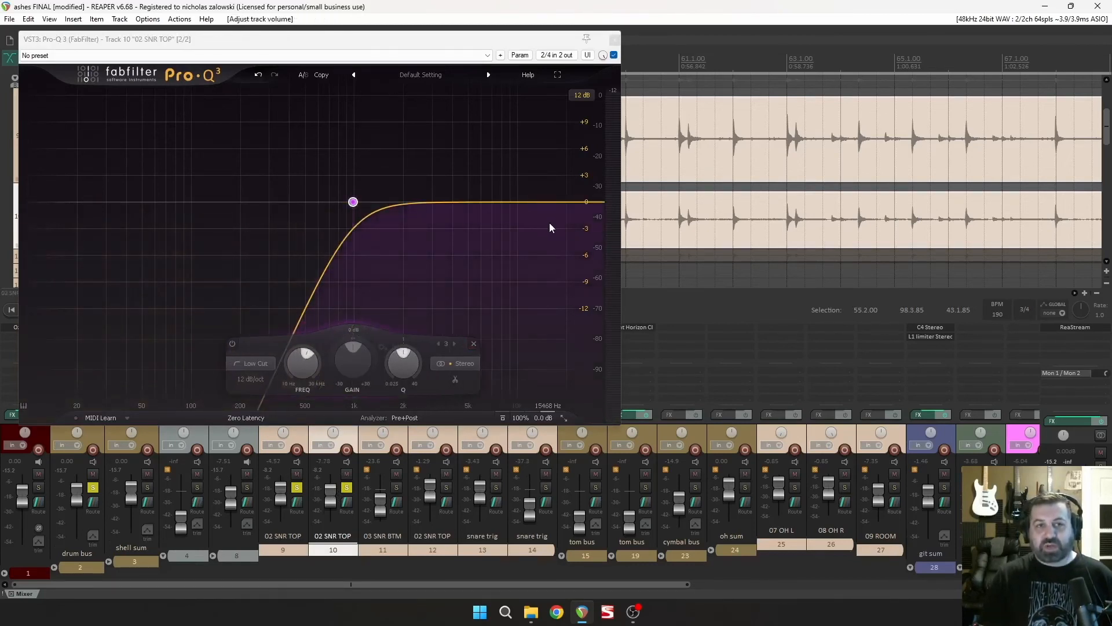
left_click(615, 39)
Step: Remove the duplicate 02 SNR TOP track 10 and unsolo the original snare top on track 9
scroll(620, 122, "down", 10)
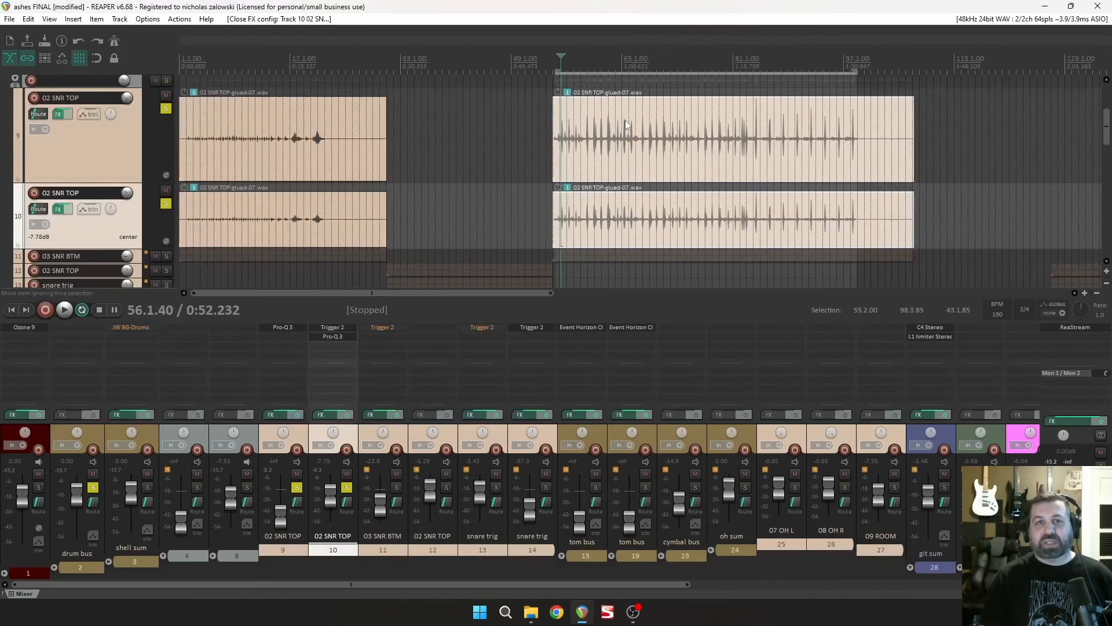
right_click(136, 220)
left_click(210, 314)
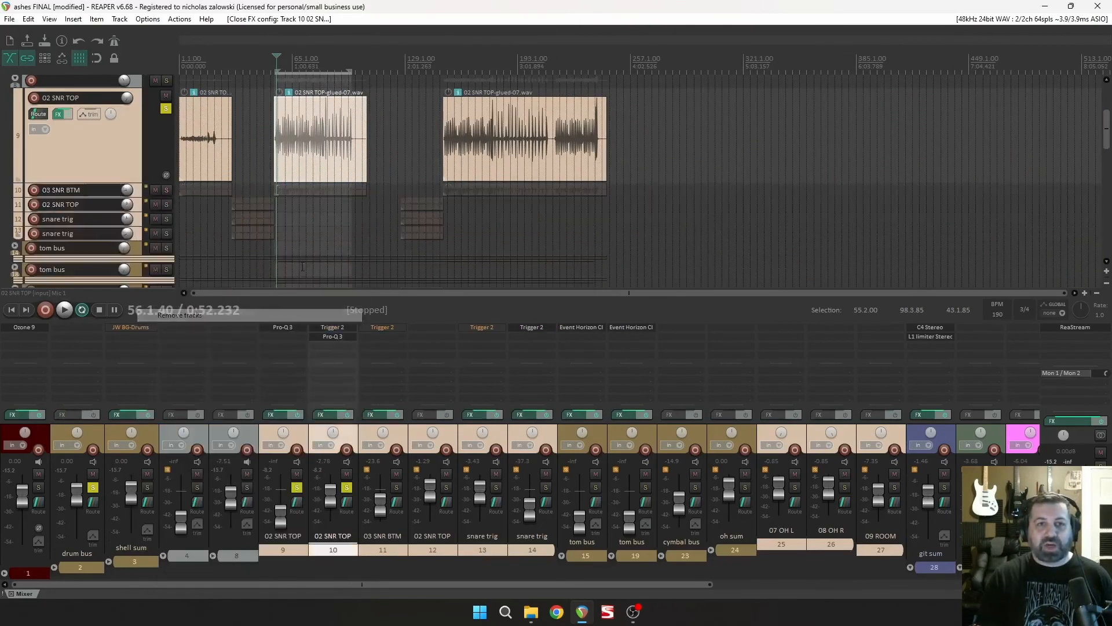
scroll(501, 196, "up", 4)
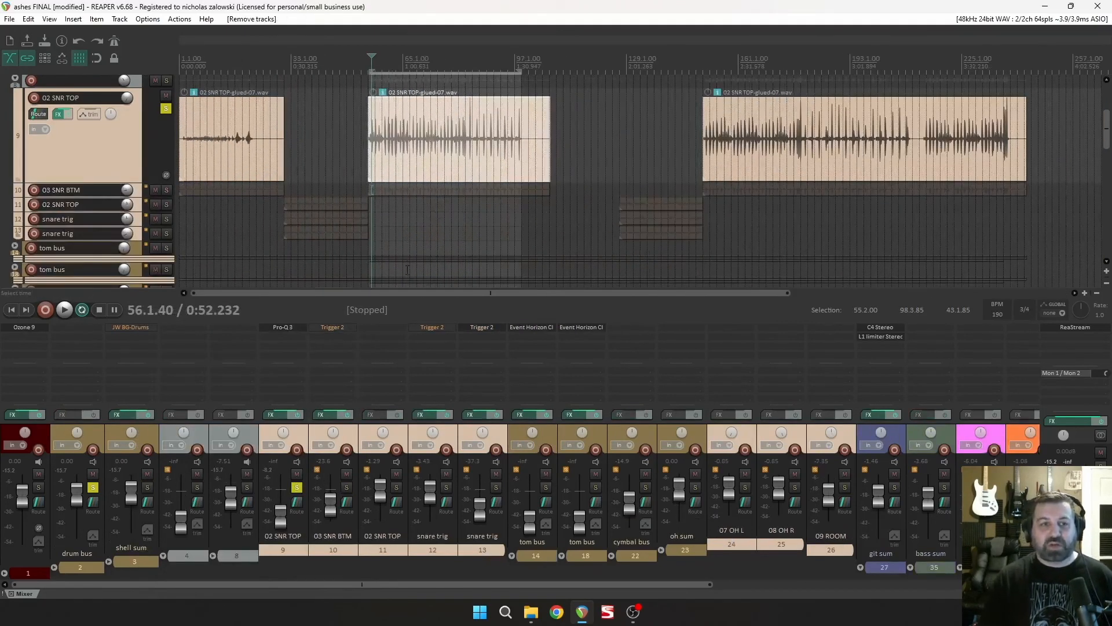
left_click(296, 488)
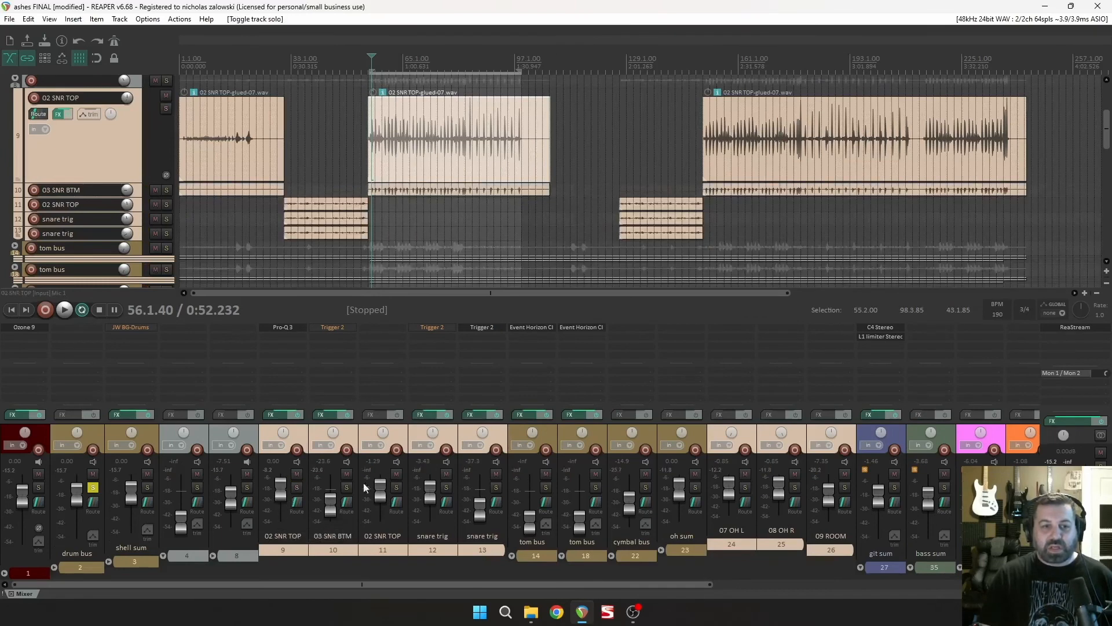